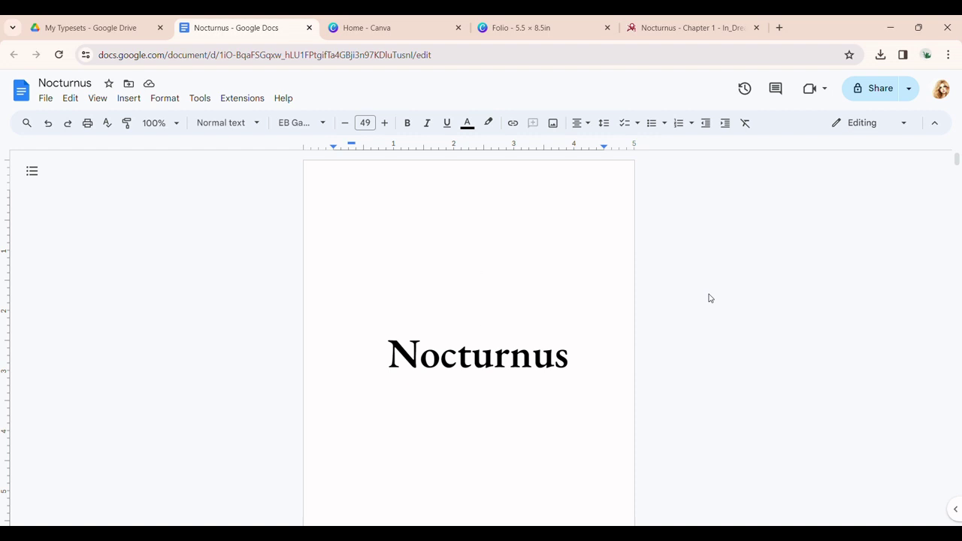
scroll(589, 296, down, 5)
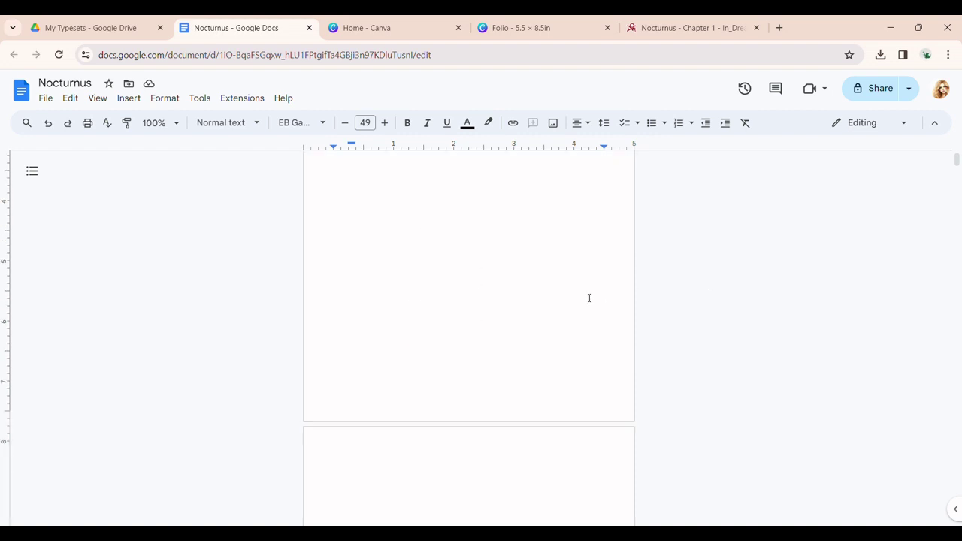
scroll(584, 303, up, 5)
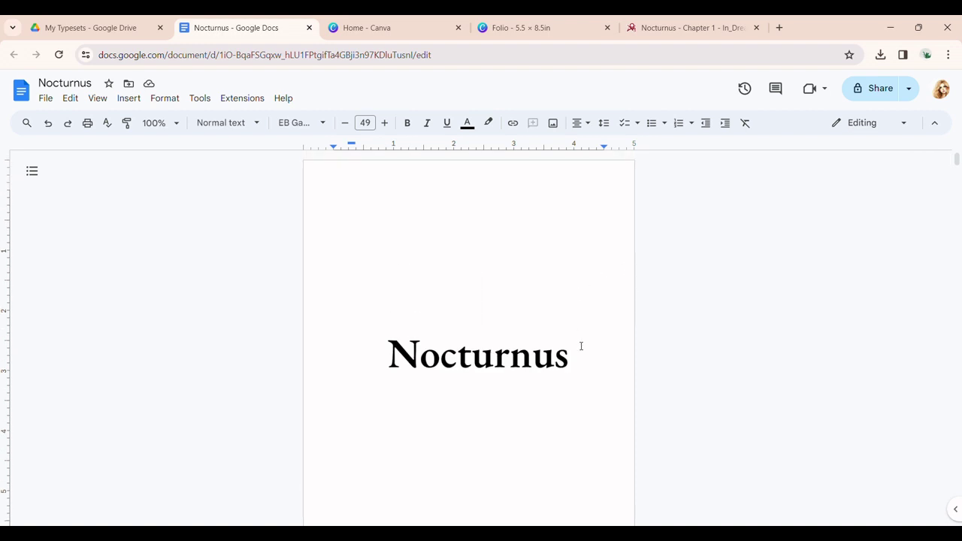
scroll(612, 366, down, 2)
scroll(612, 363, down, 15)
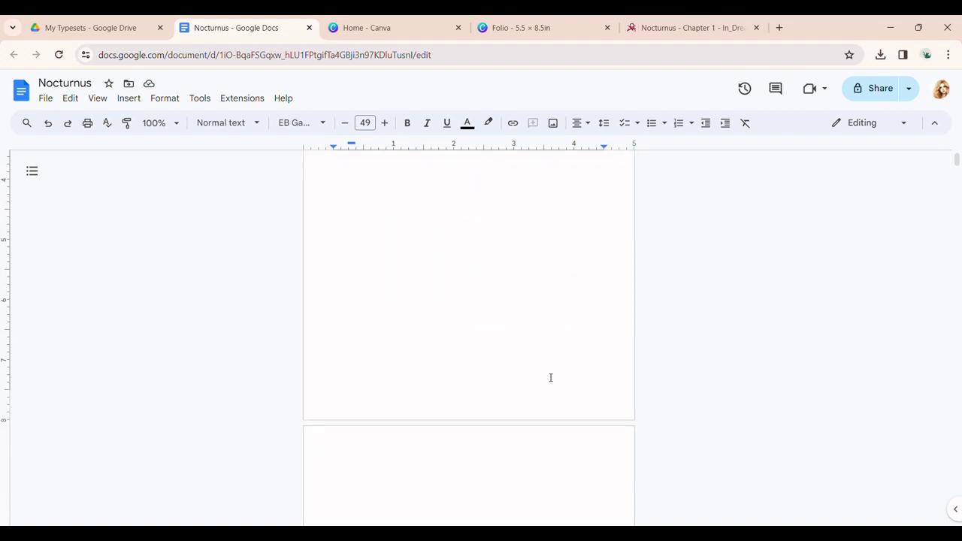
scroll(547, 373, up, 5)
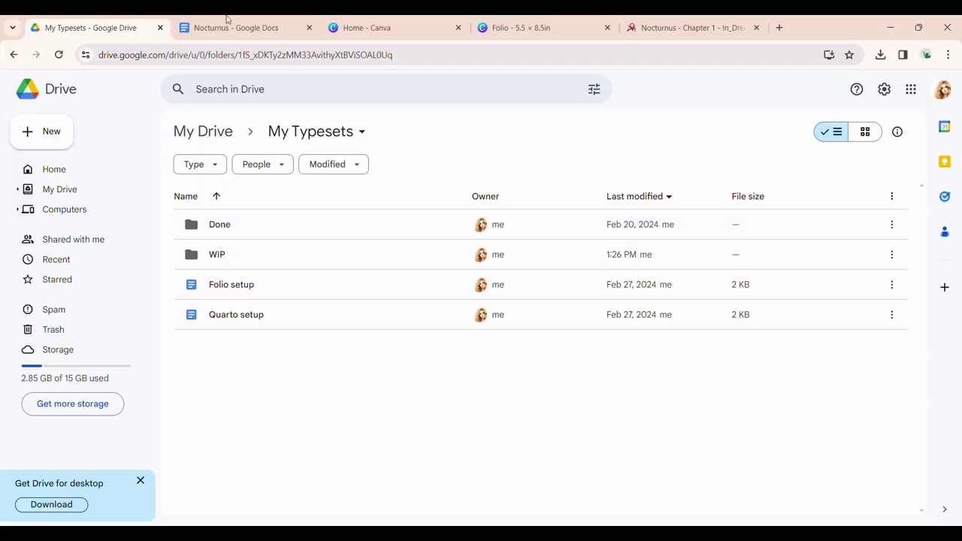
right_click(237, 286)
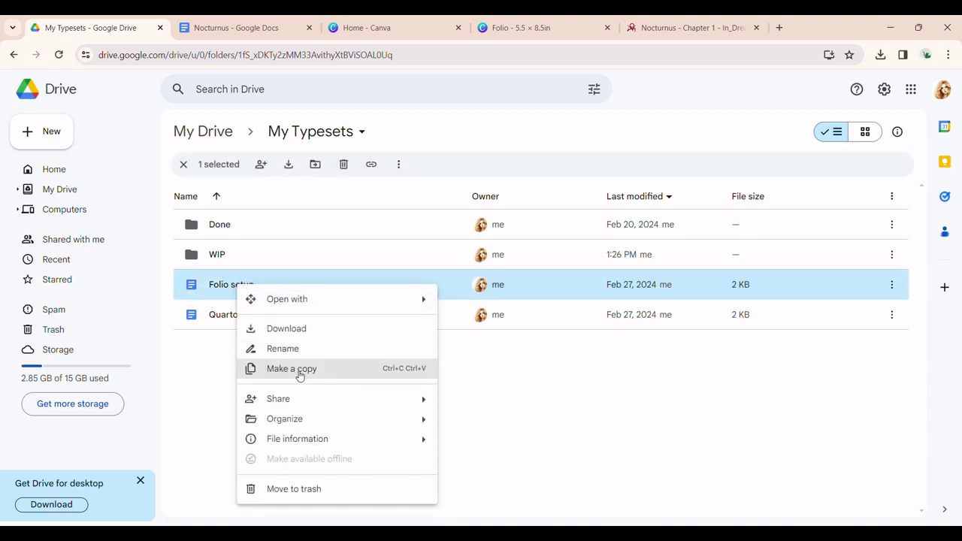
click(211, 378)
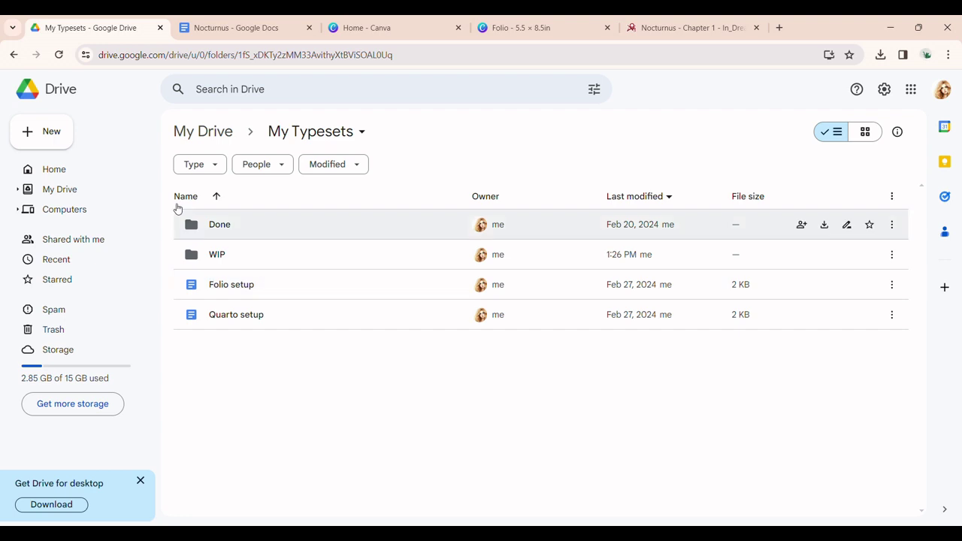
Step: Create a blank Google Docs document in My Typesets and choose the Statement (5.5" x 8.5") paper size in its page setup
click(64, 140)
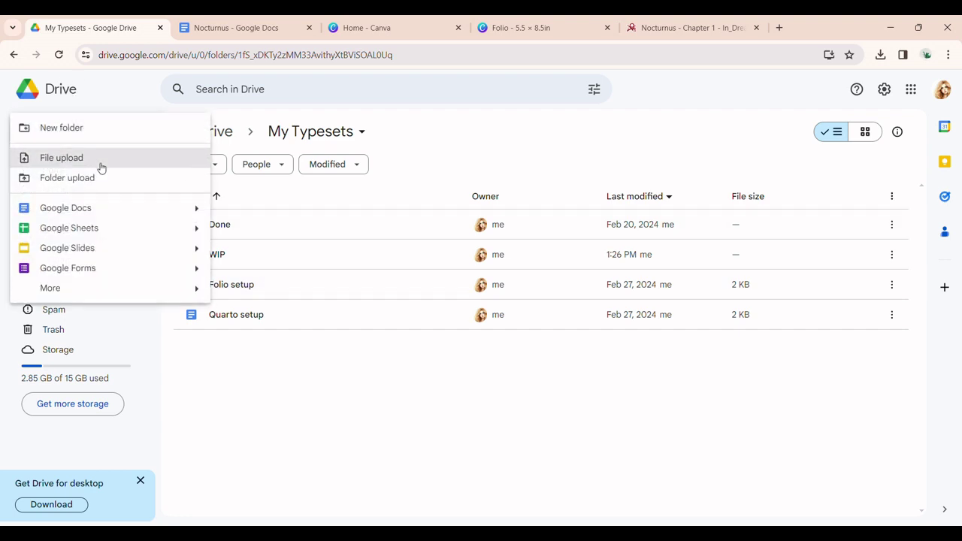
click(98, 214)
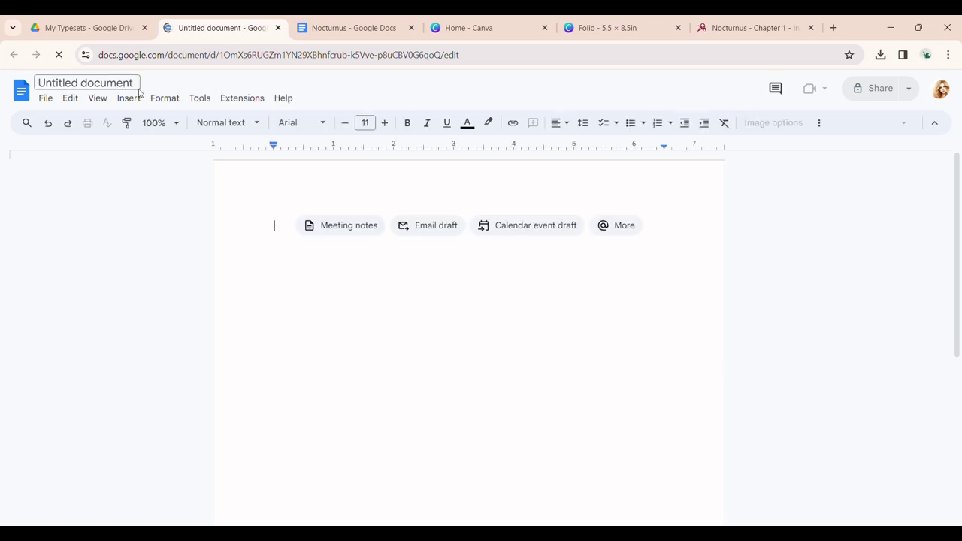
click(45, 98)
click(122, 407)
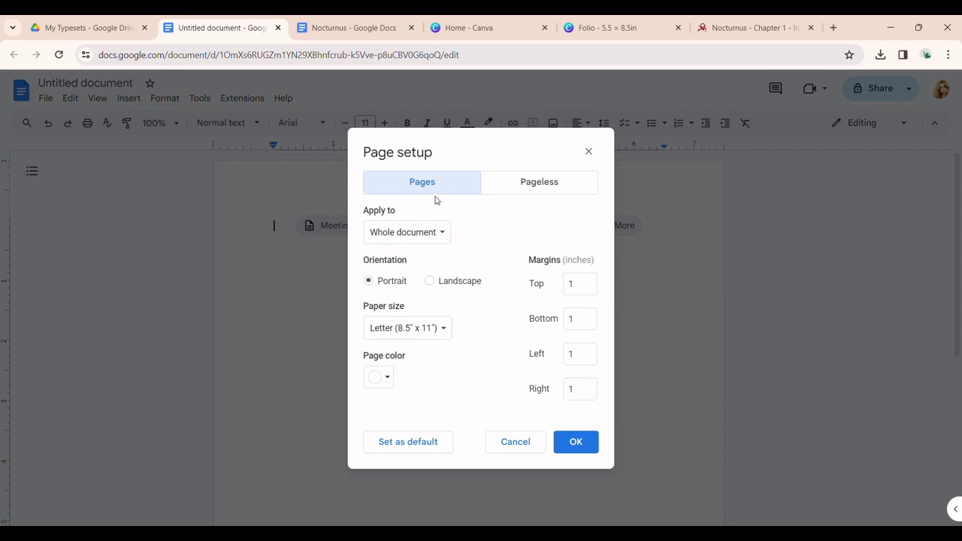
click(434, 333)
click(431, 333)
click(430, 333)
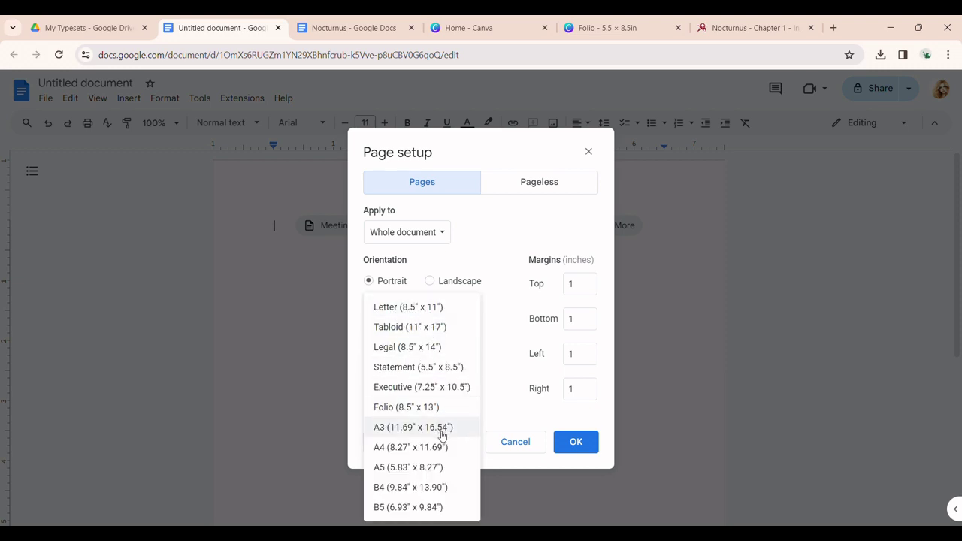
click(461, 368)
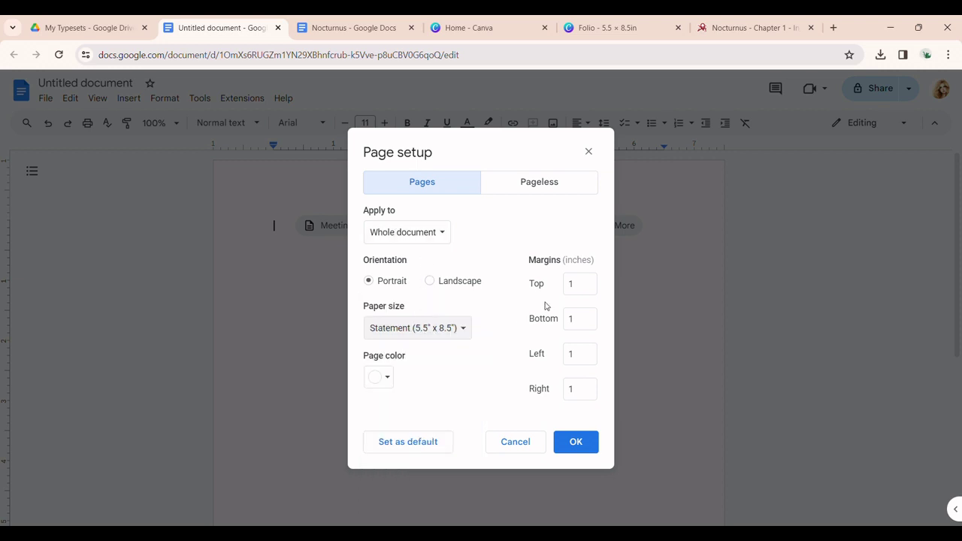
Step: Set the top, bottom, left and right page margins to .5 inches and apply the page setup
click(584, 287)
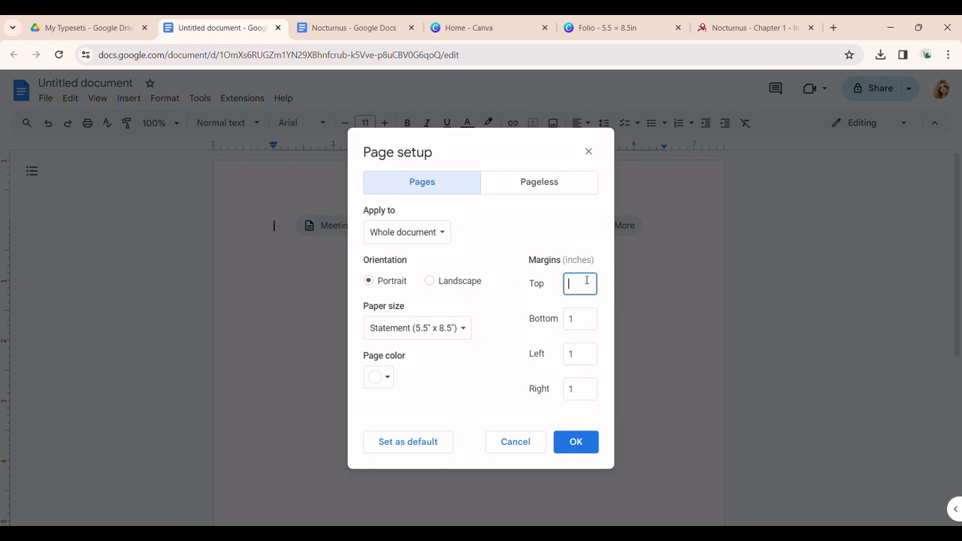
click(586, 324)
click(582, 358)
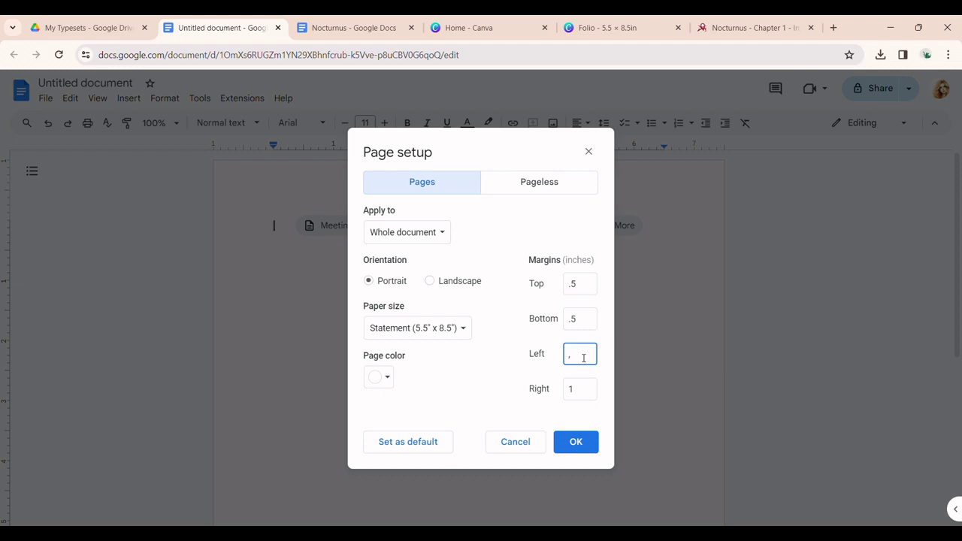
click(590, 392)
text(.5)
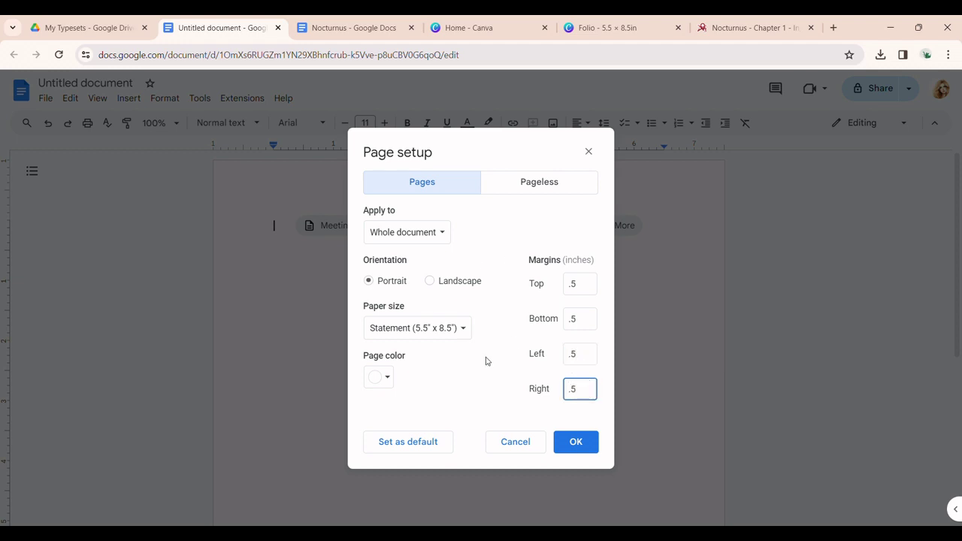
click(576, 443)
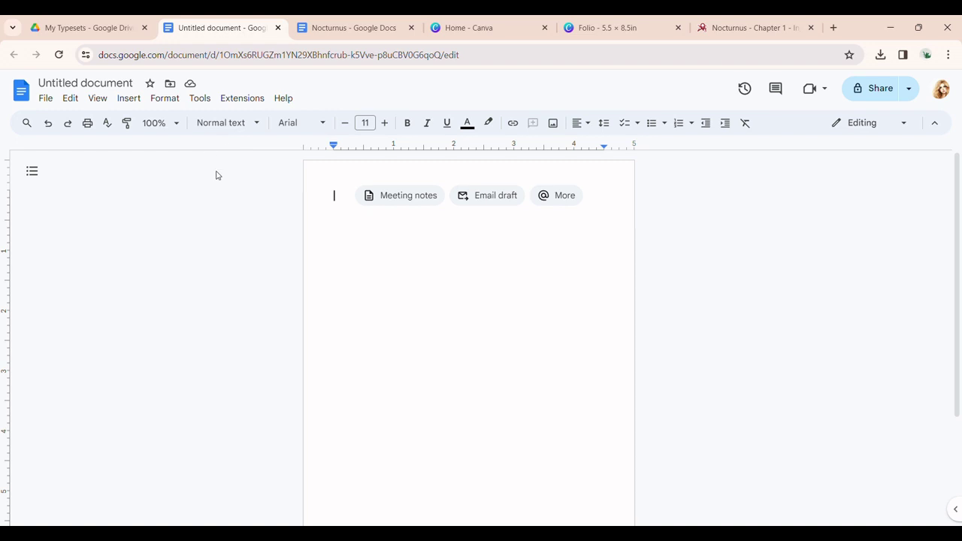
Step: Switch to the Nocturnus page on Archive of Our Own and download the entire work as HTML
click(742, 30)
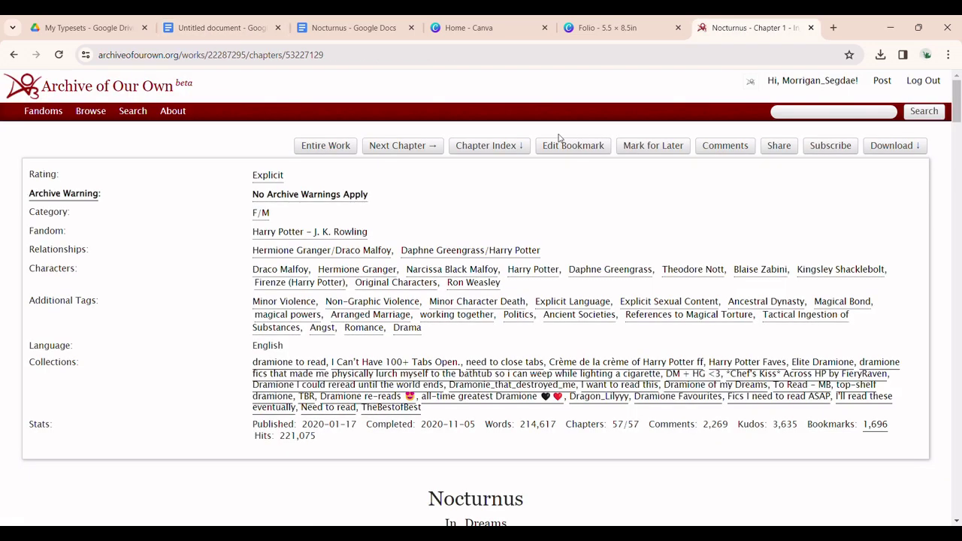
scroll(487, 301, down, 3)
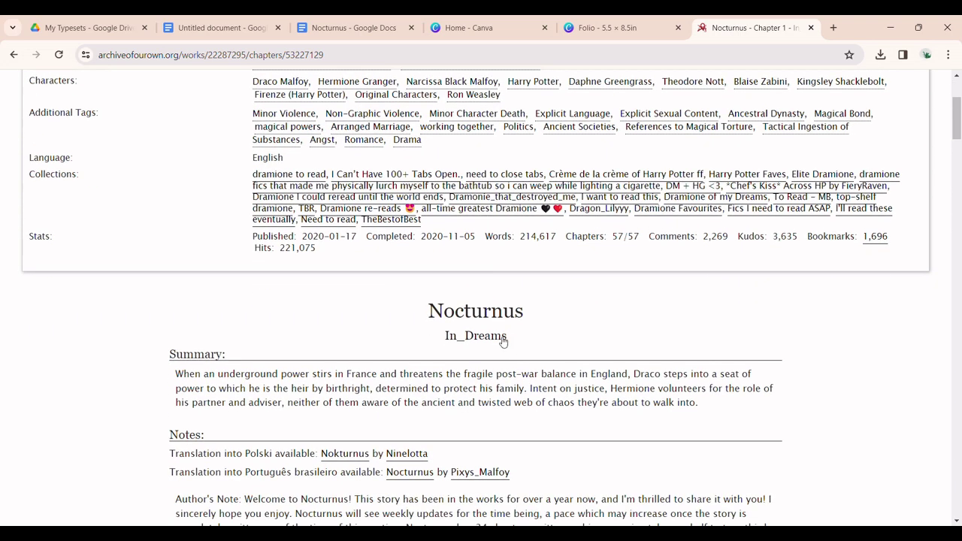
scroll(496, 322, up, 4)
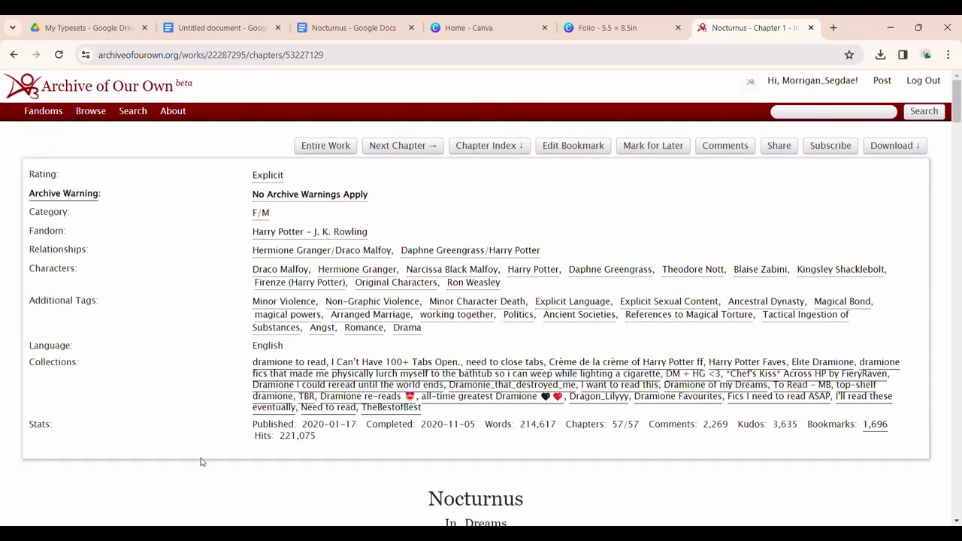
click(329, 148)
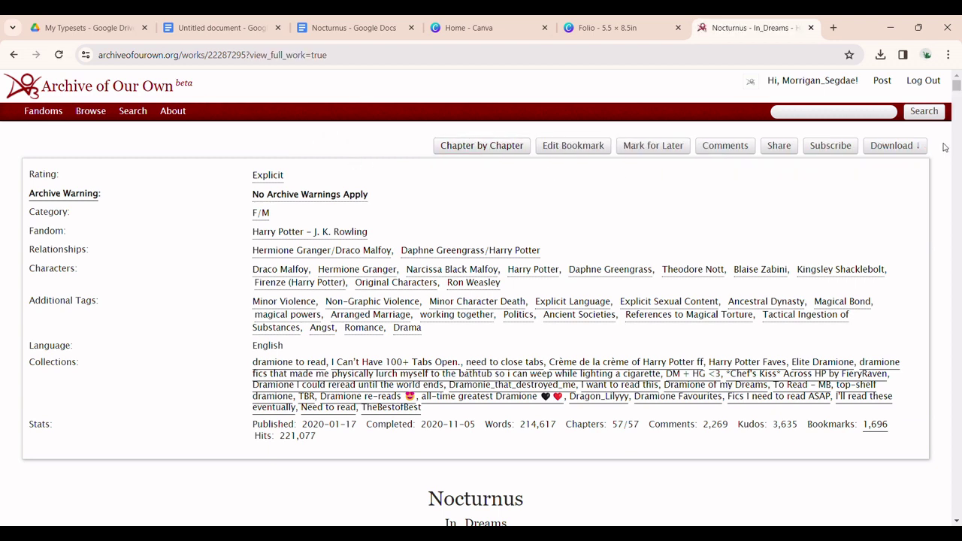
click(896, 148)
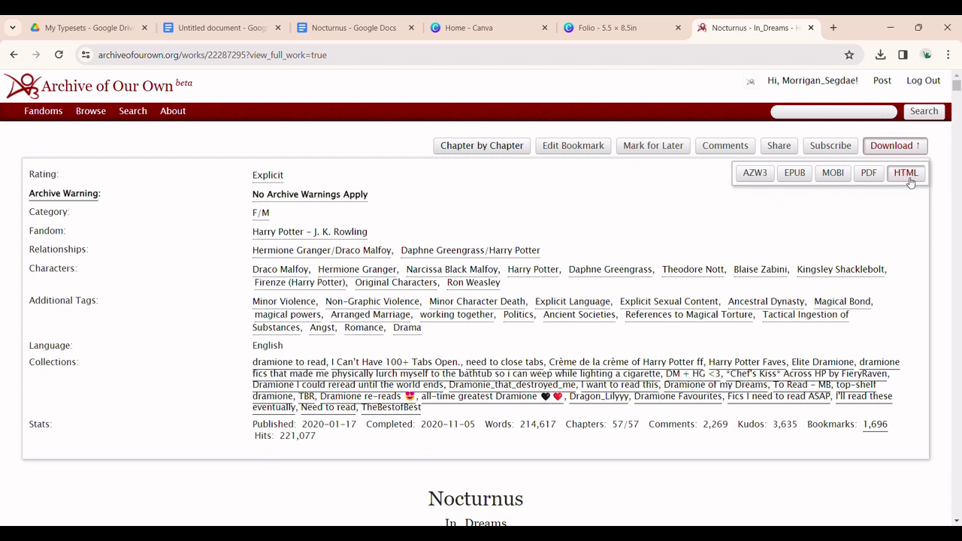
click(906, 176)
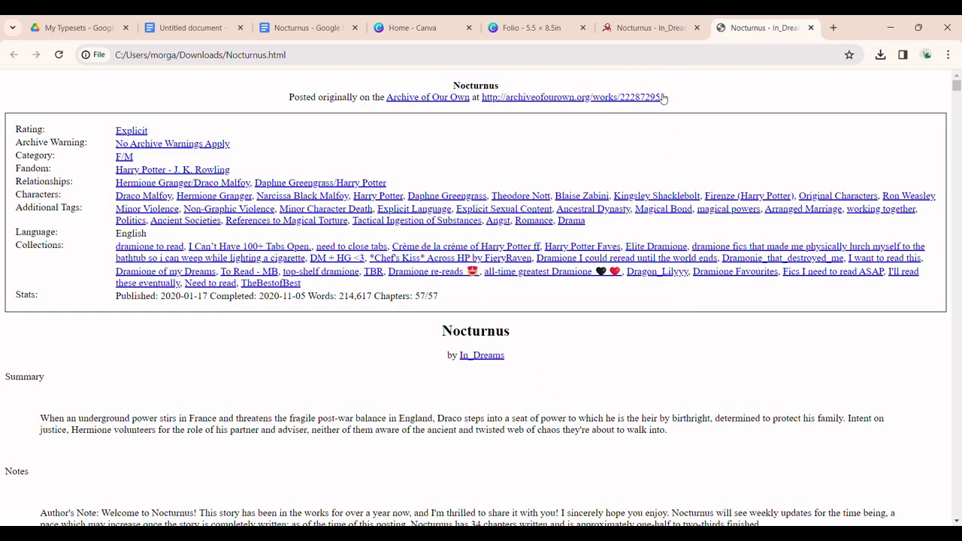
click(697, 28)
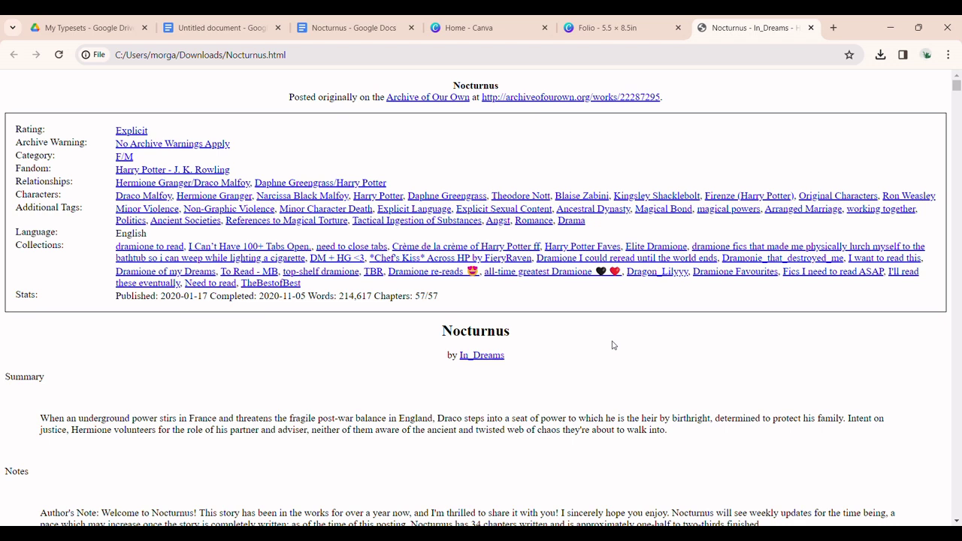
Step: Copy the full contents of the downloaded Nocturnus.html file and paste them with formatting into the blank Google Docs document
key(ctrl+a)
key(ctrl+c)
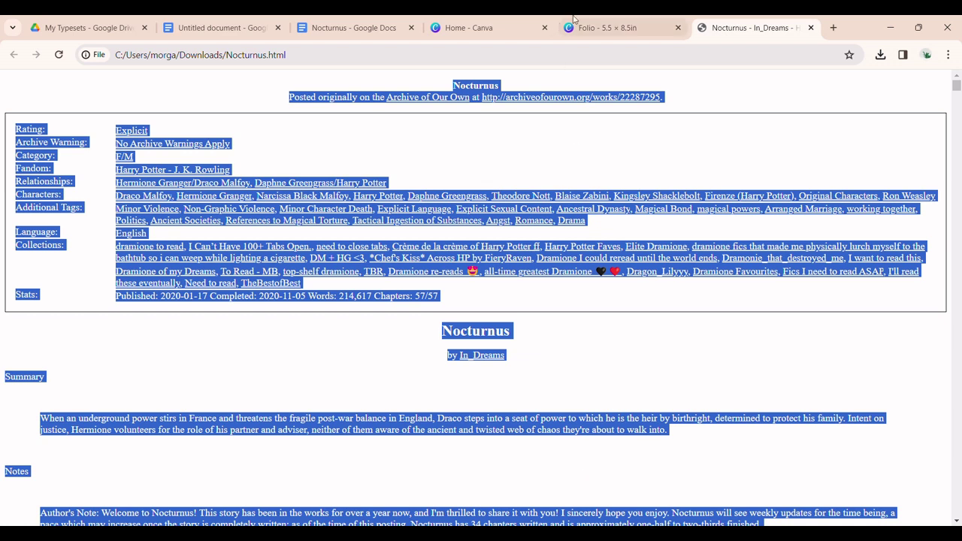
click(221, 28)
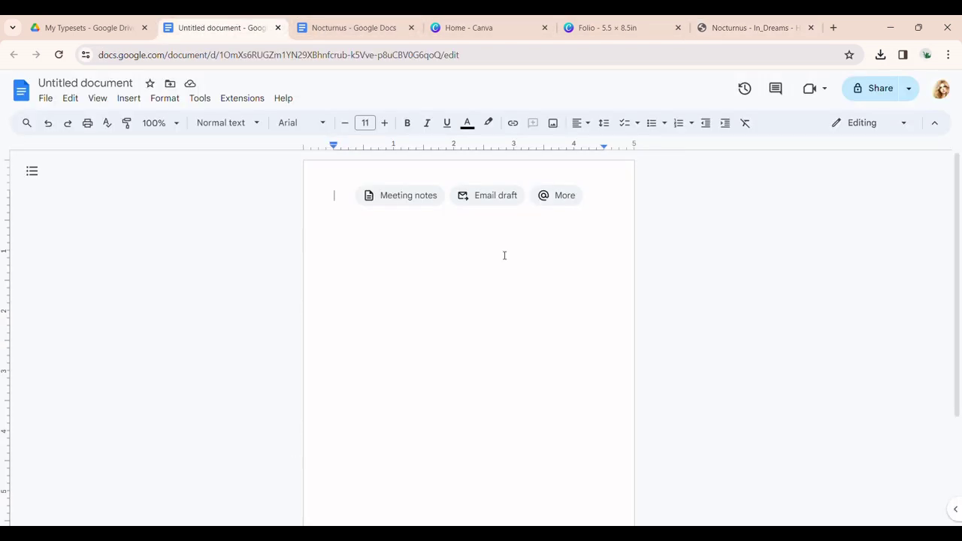
right_click(407, 122)
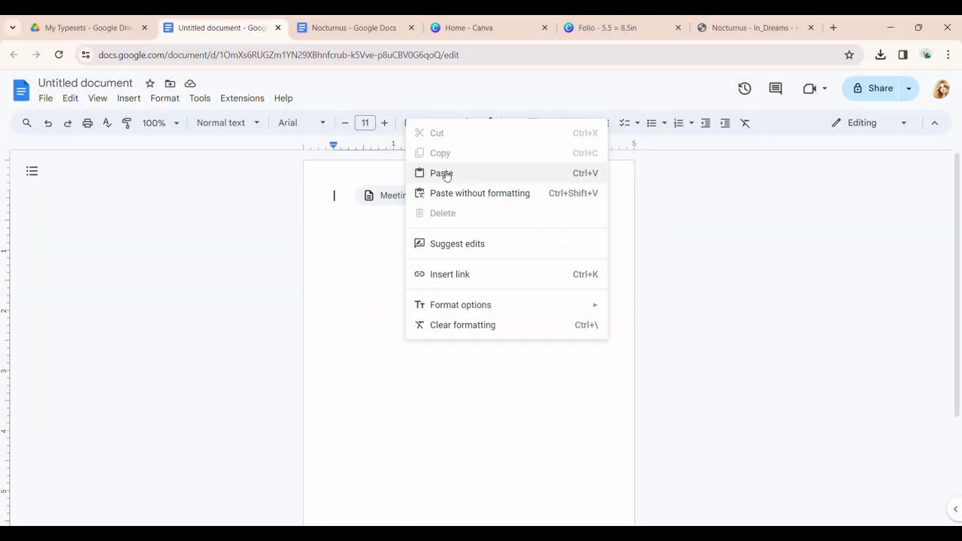
click(446, 174)
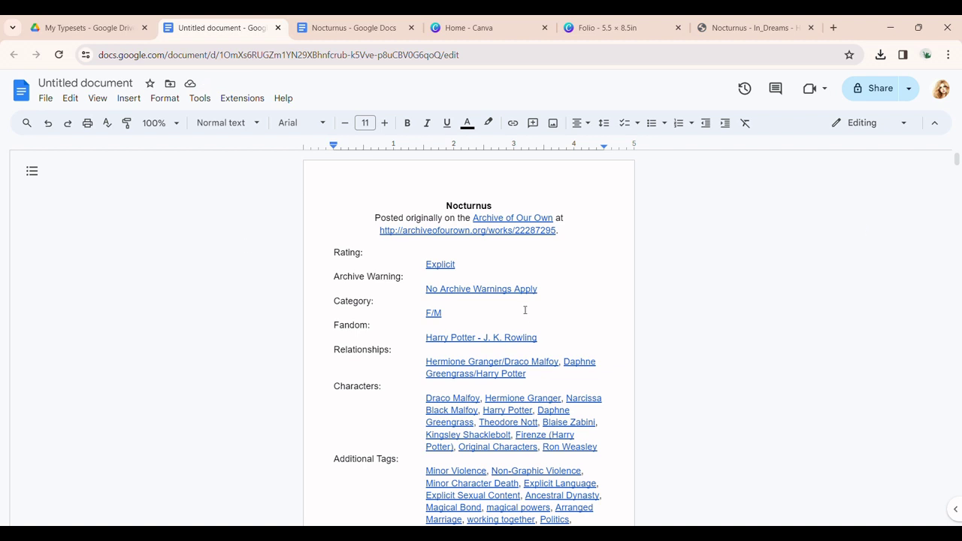
scroll(651, 270, down, 15)
scroll(669, 275, up, 5)
scroll(669, 275, up, 10)
click(422, 193)
key(shift+Down)
key(shift+Down)
click(421, 196)
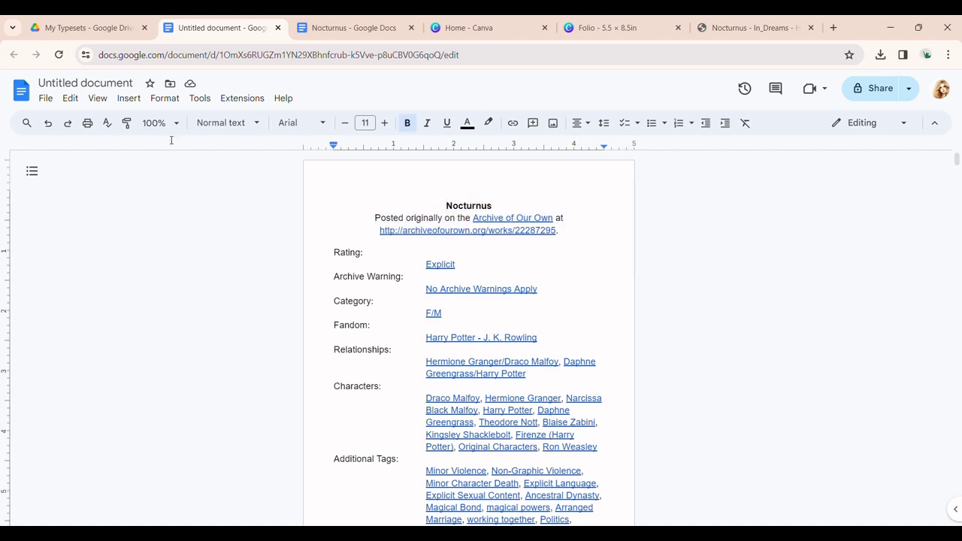
Step: Justify all of the pasted text in the document
key(ctrl+a)
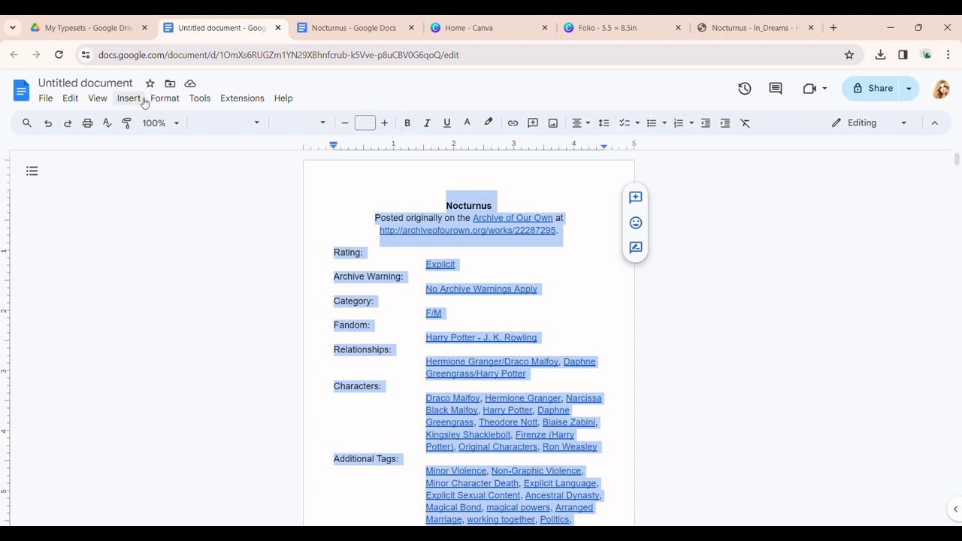
click(589, 125)
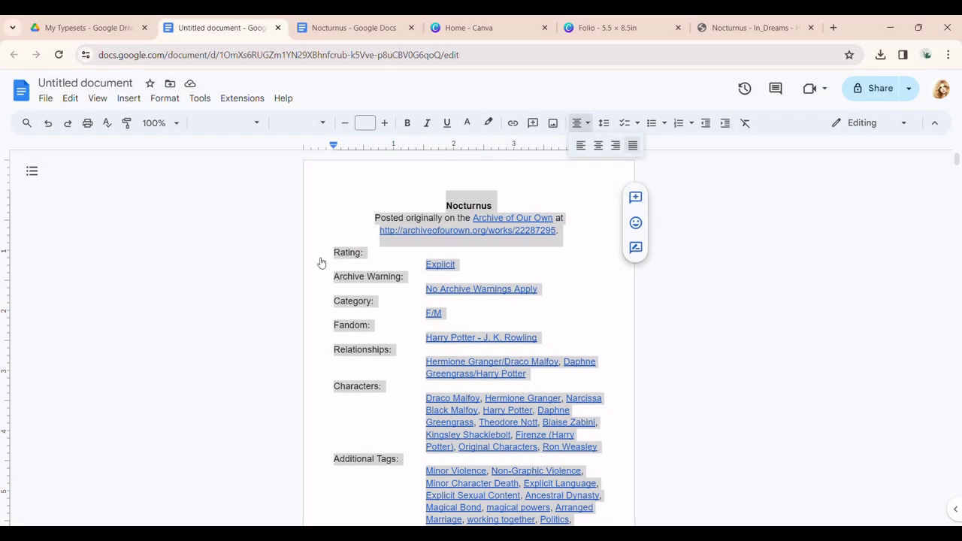
key(ctrl+shift+j)
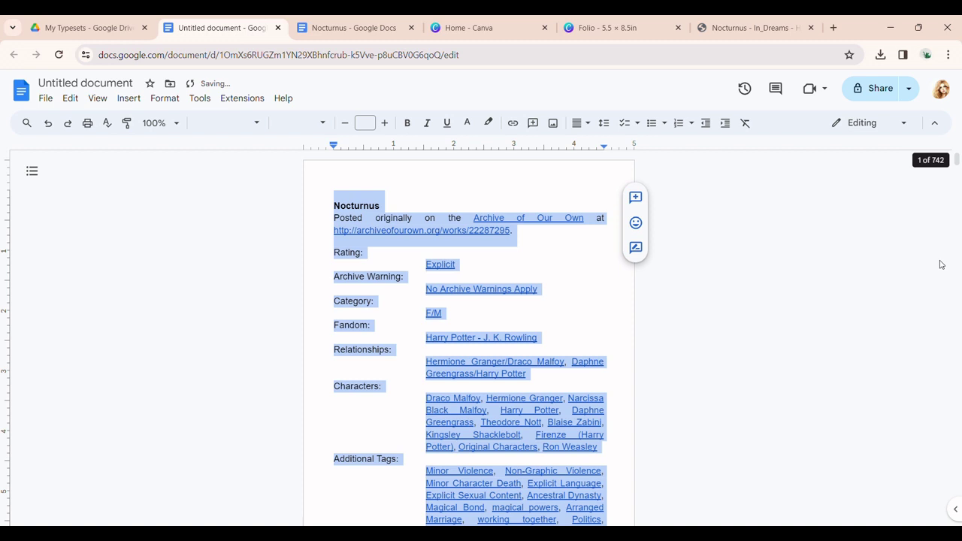
Step: Check the custom line and paragraph spacing settings for the whole text and look over the paragraph spacing on the opening pages
click(605, 125)
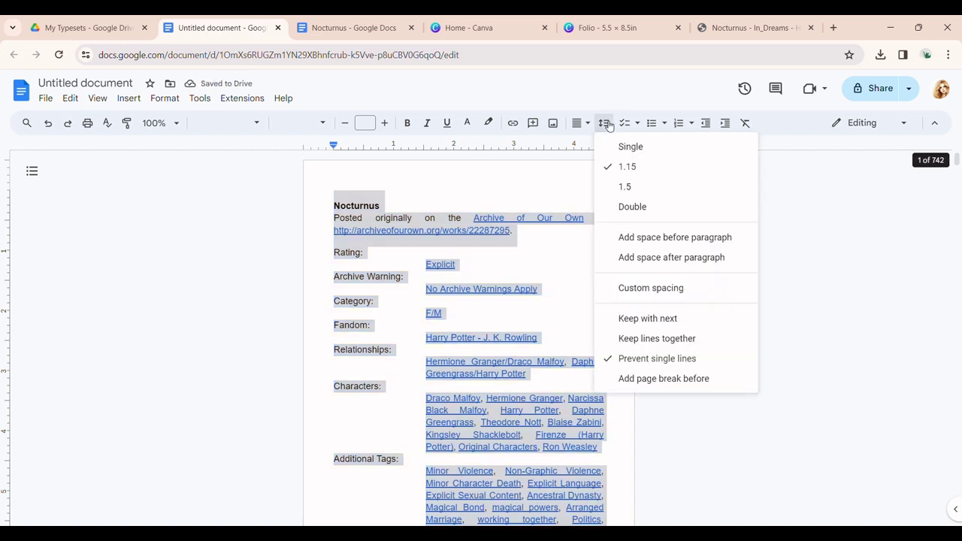
click(650, 289)
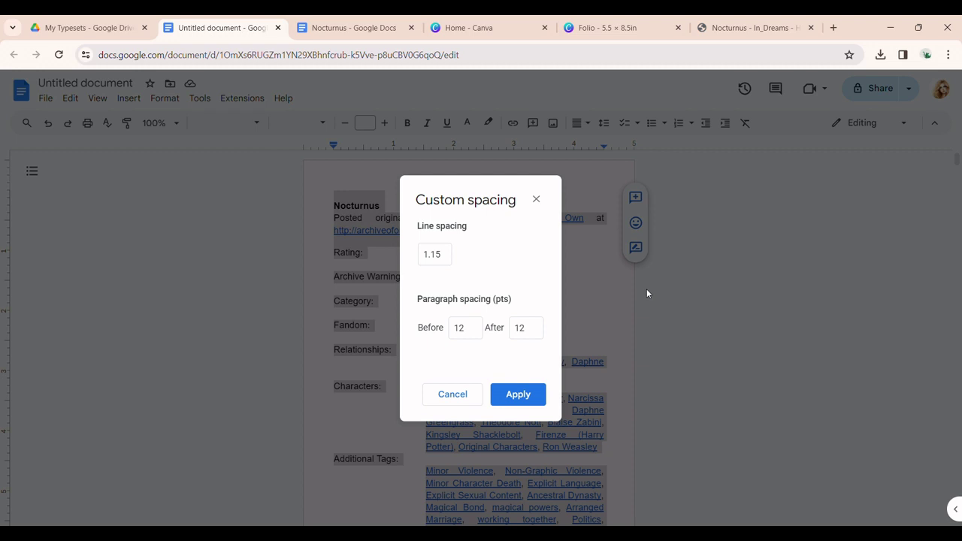
click(446, 258)
click(478, 335)
click(454, 394)
scroll(702, 278, down, 6)
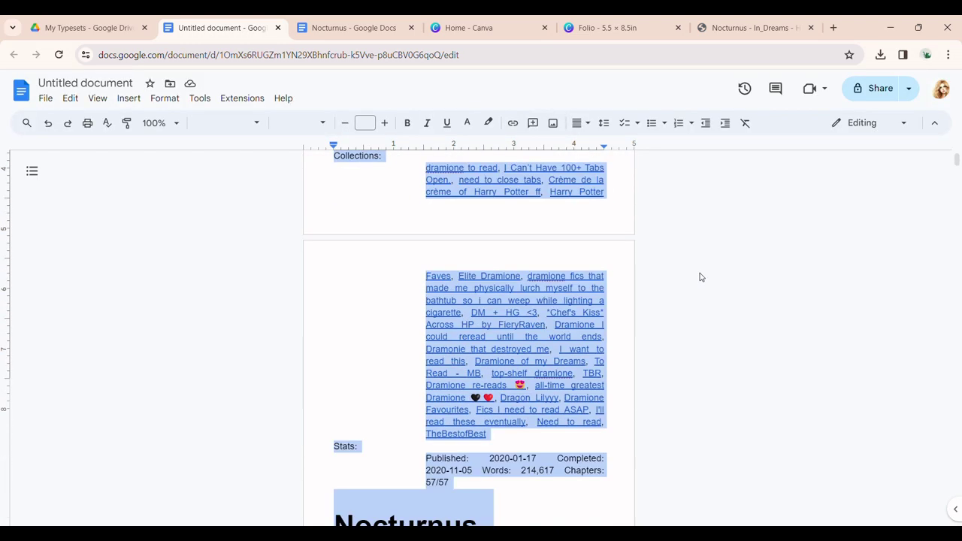
scroll(699, 276, down, 6)
scroll(691, 274, up, 1)
scroll(684, 270, down, 10)
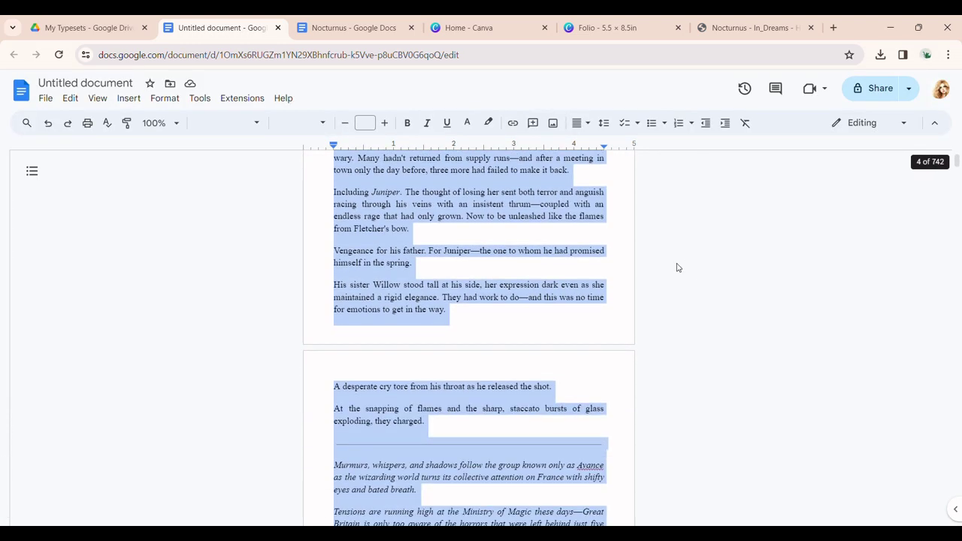
scroll(443, 272, up, 2)
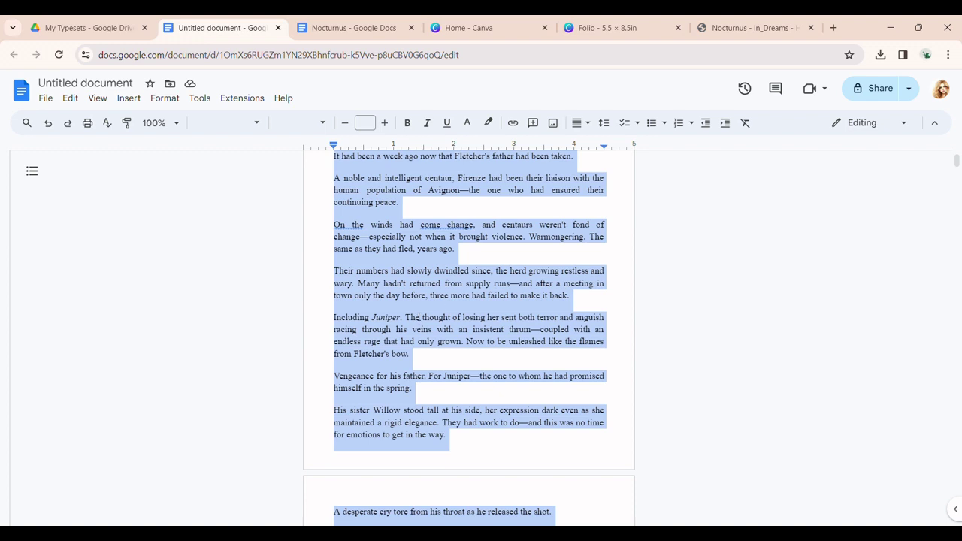
Step: Set the paragraph spacing of the whole text to 0 pt before and 0 pt after, keeping 1.15 line spacing
scroll(445, 285, down, 10)
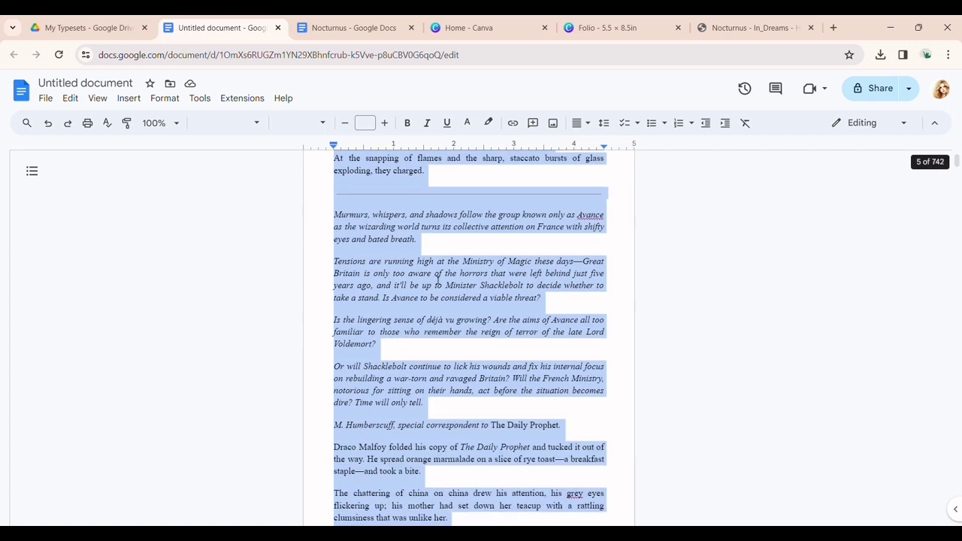
scroll(446, 281, up, 3)
scroll(446, 280, up, 1)
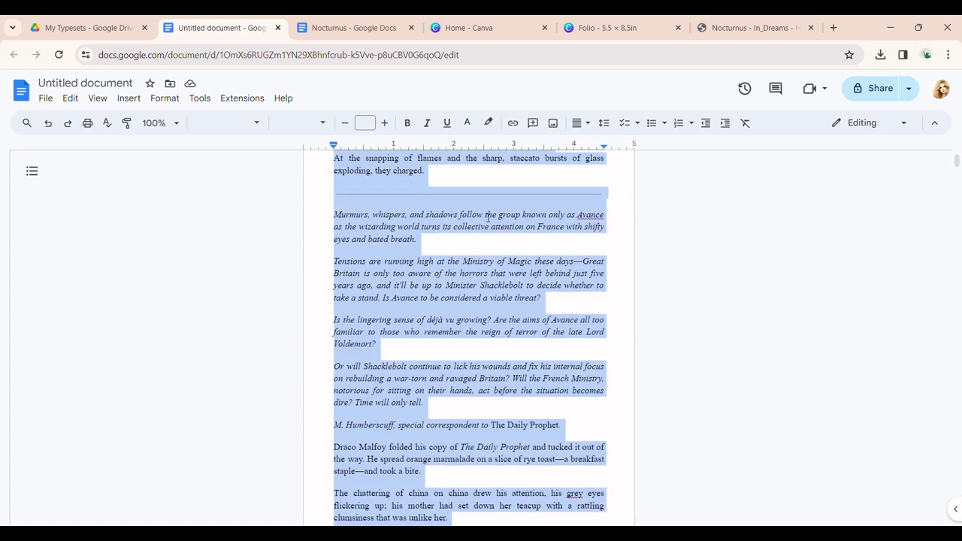
click(606, 126)
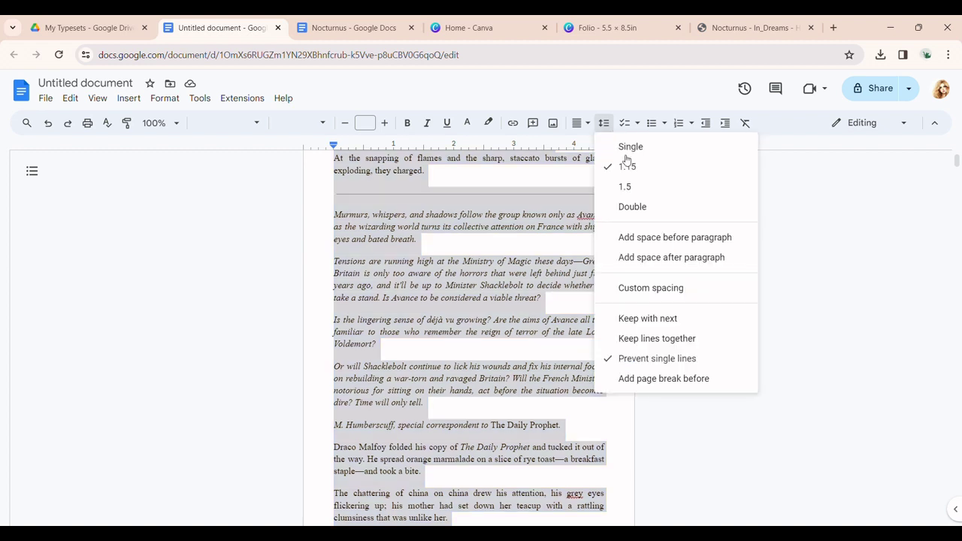
click(645, 287)
click(469, 332)
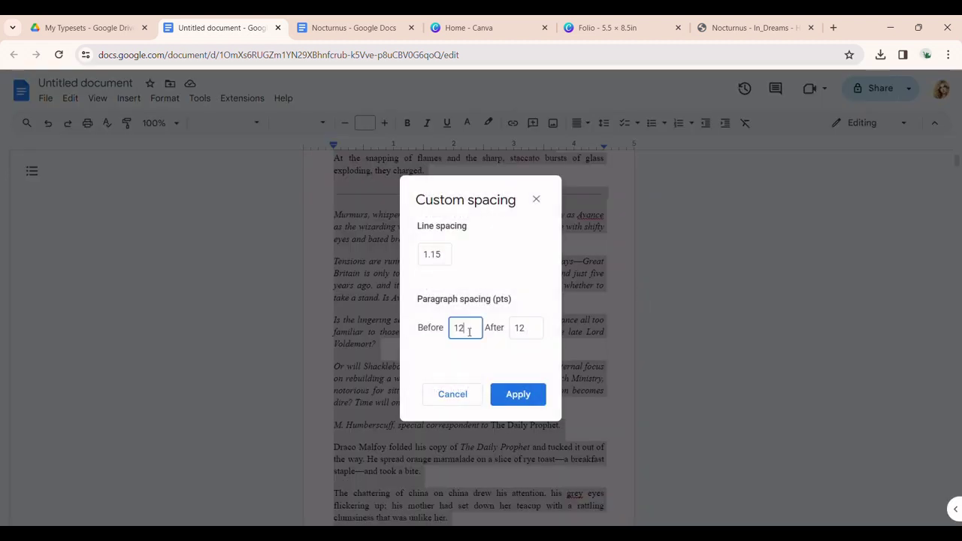
click(522, 337)
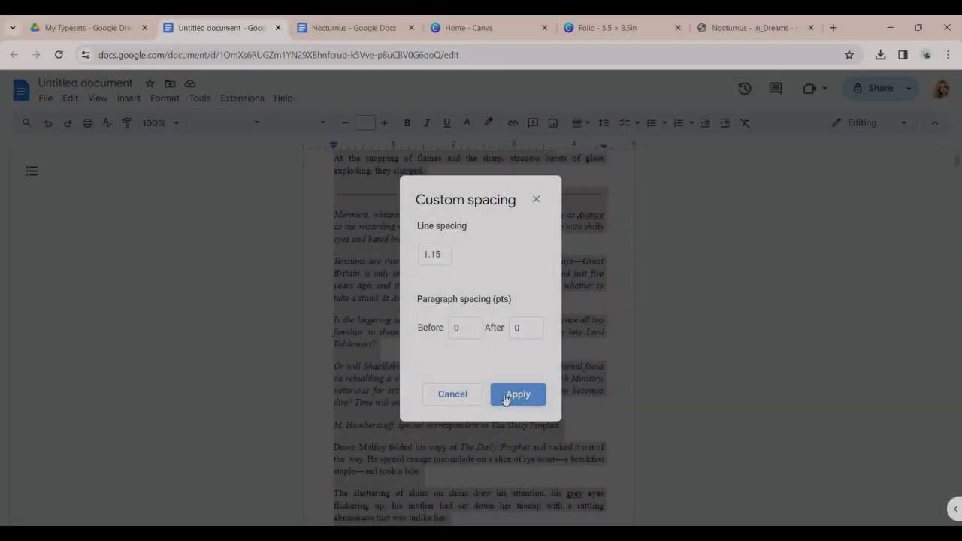
click(517, 394)
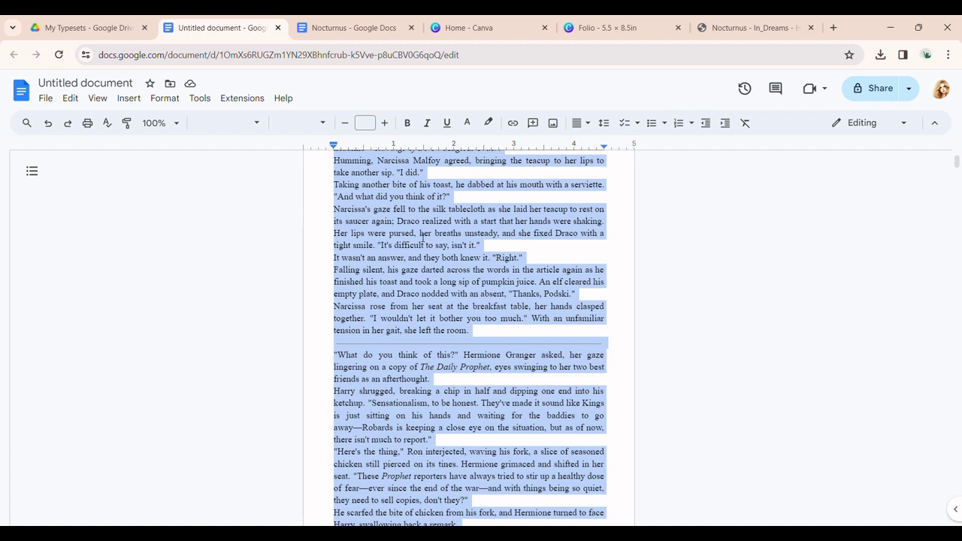
scroll(423, 238, up, 10)
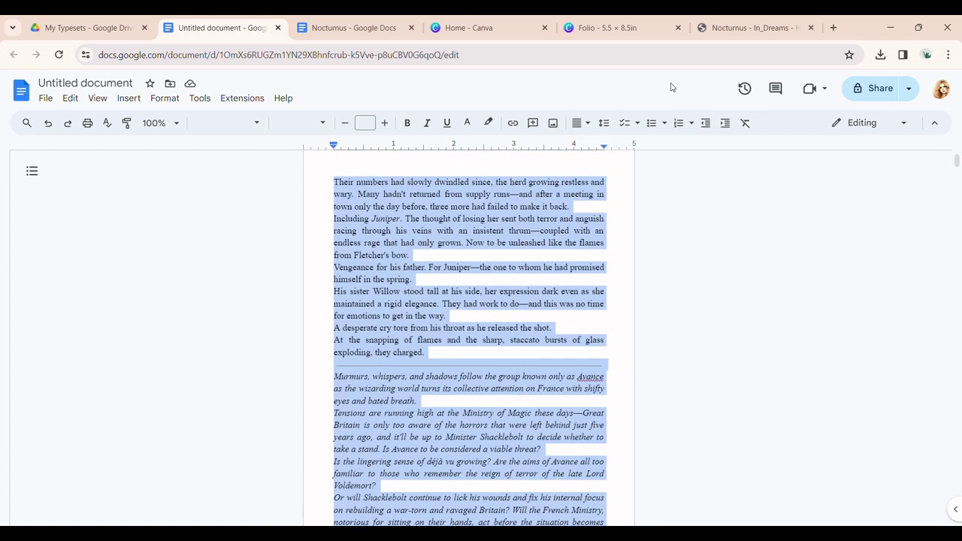
Step: Set the whole text's left and right indentation to 0 and add a 0.3 inch first-line indent
click(129, 99)
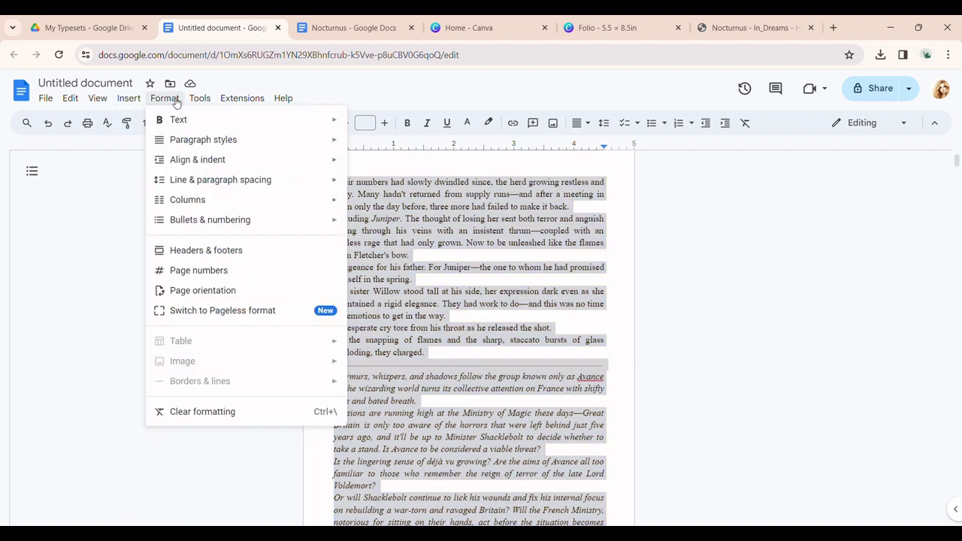
mouse_move(207, 168)
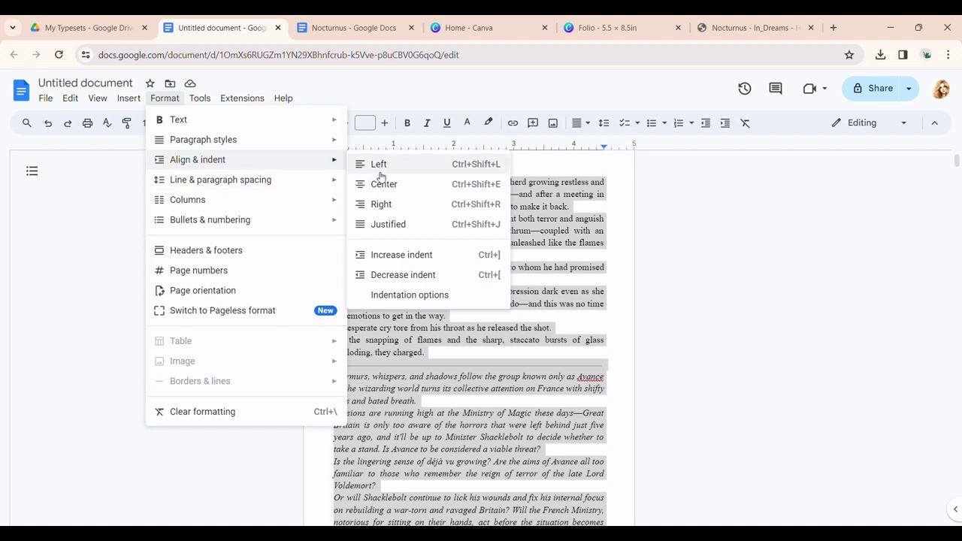
click(395, 295)
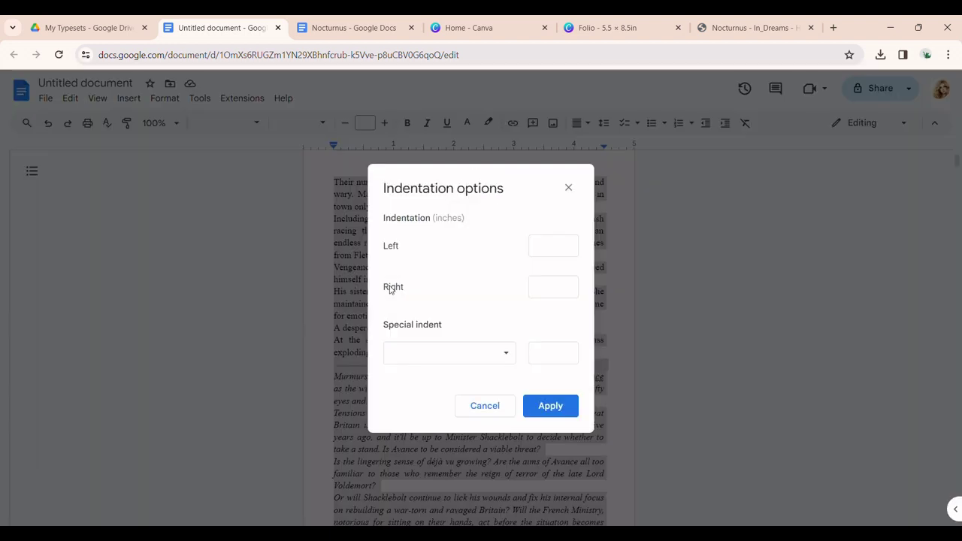
click(551, 257)
text(0)
click(561, 286)
text(0)
click(500, 354)
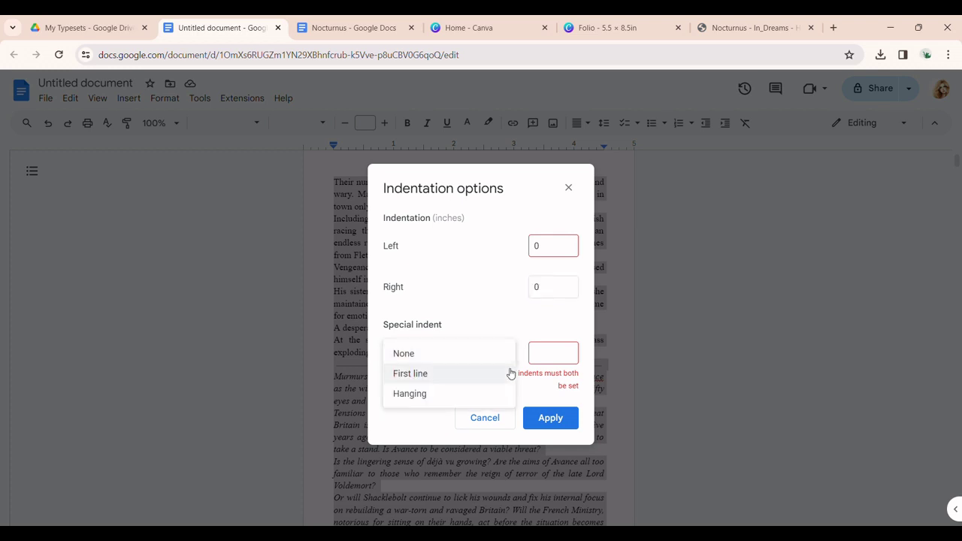
click(485, 373)
click(559, 362)
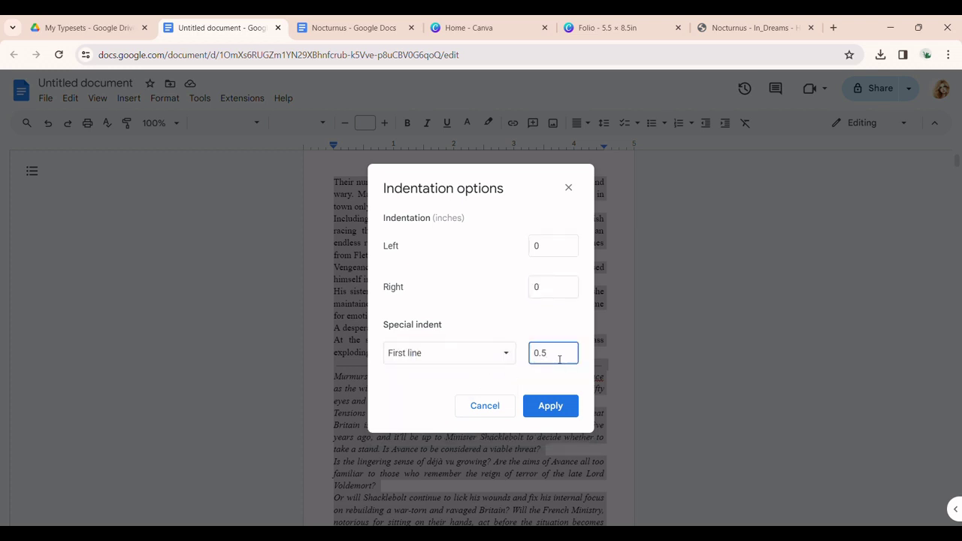
text(3)
click(547, 405)
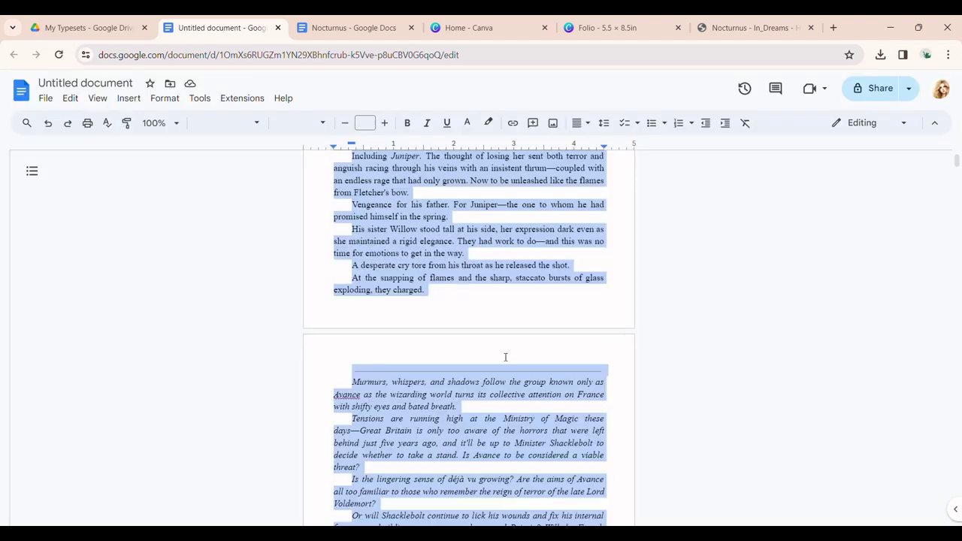
scroll(505, 357, up, 3)
scroll(421, 324, up, 8)
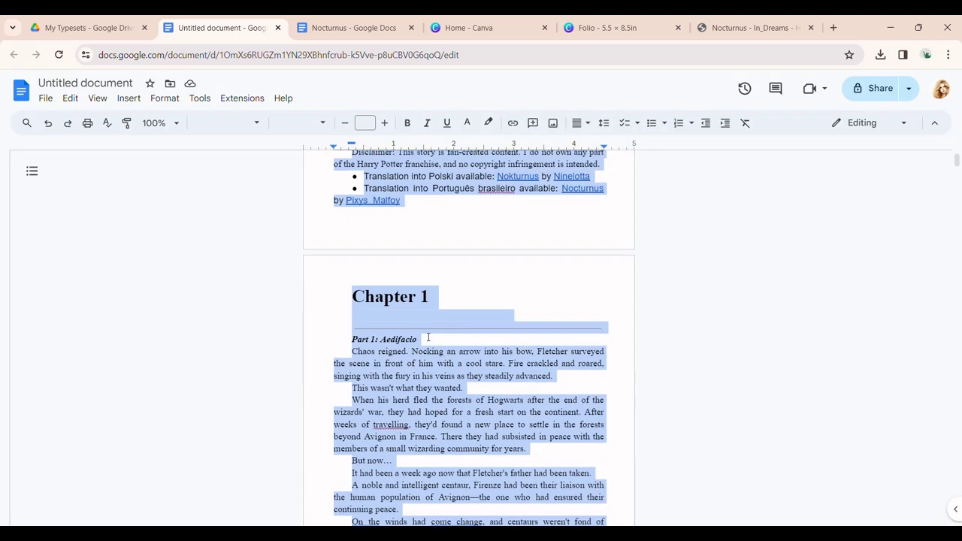
scroll(399, 273, down, 20)
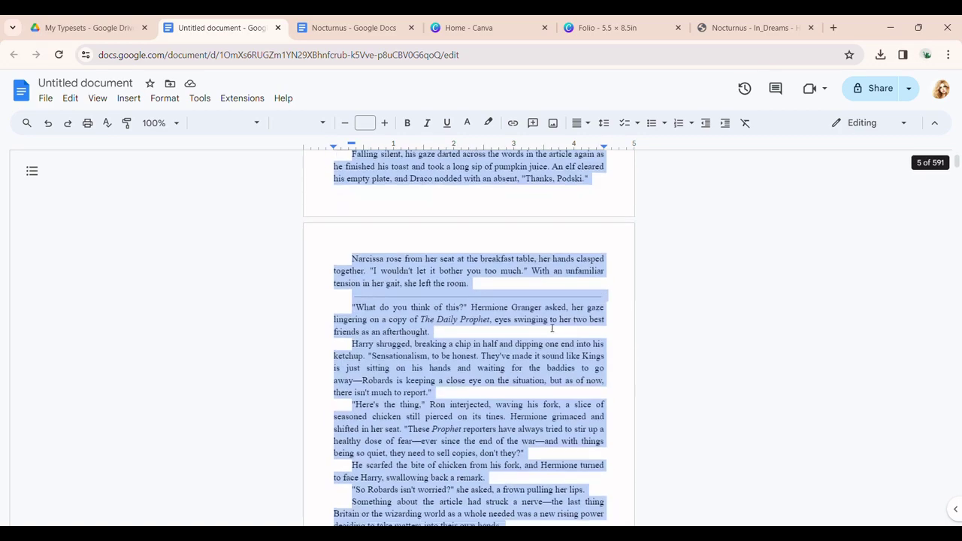
scroll(513, 343, down, 15)
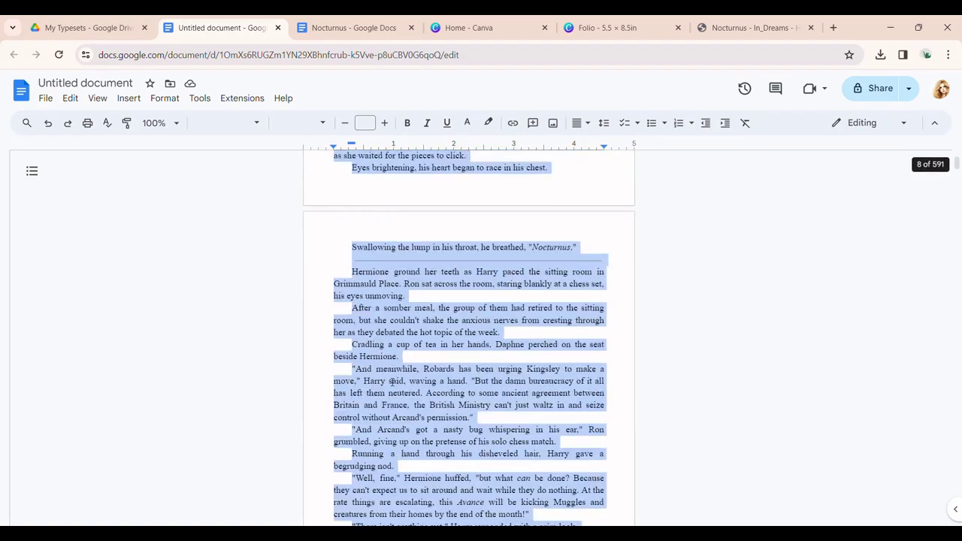
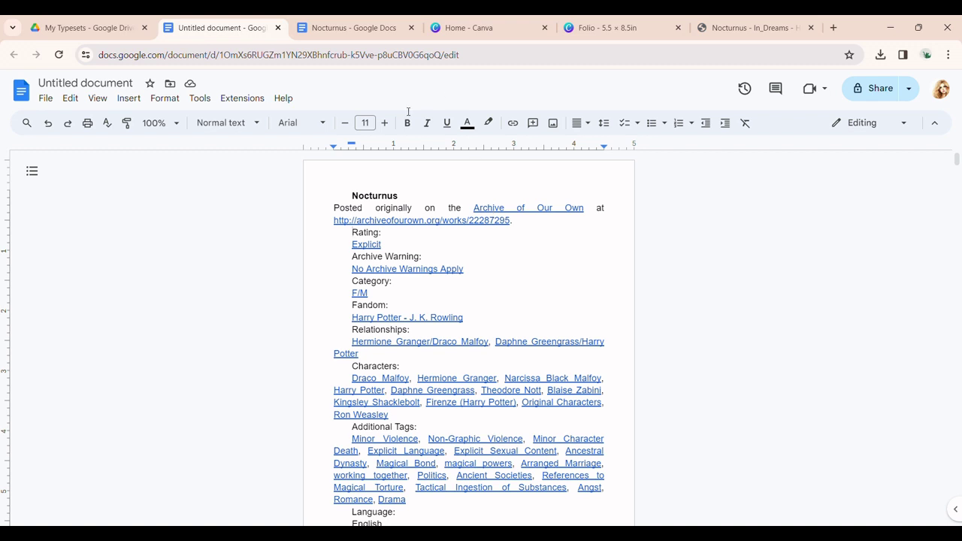
click(368, 124)
text(10.5)
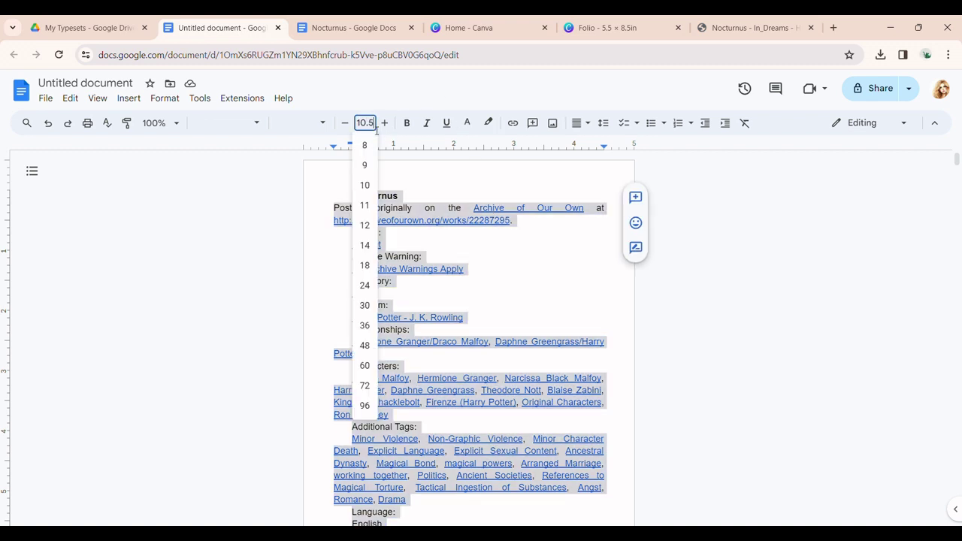
click(263, 206)
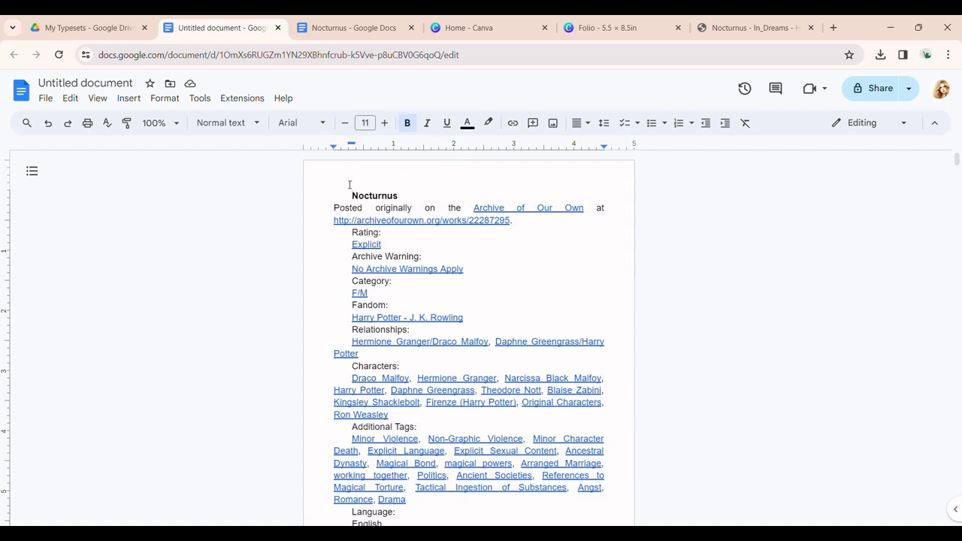
Step: Select the entire document and set its font size to 10.5
key(ctrl+a)
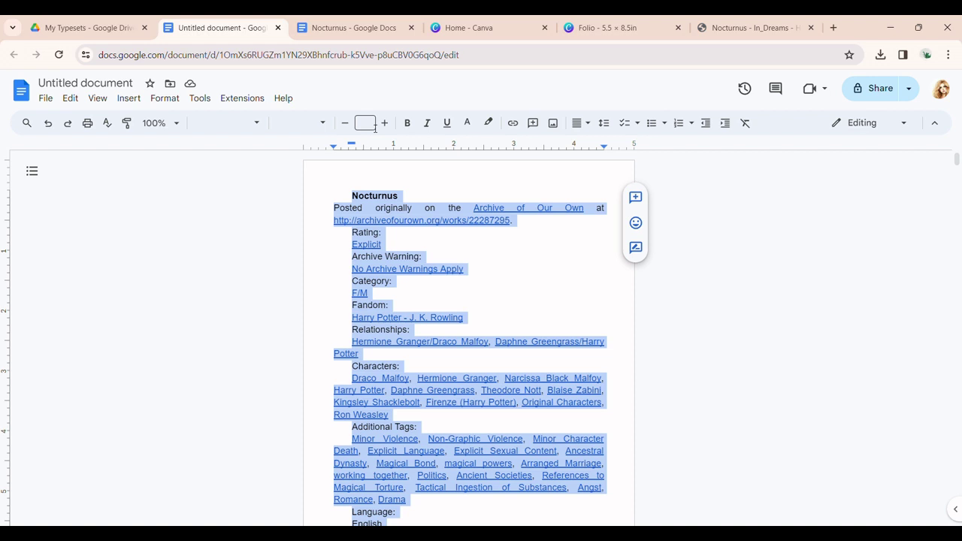
click(366, 122)
text(10.5)
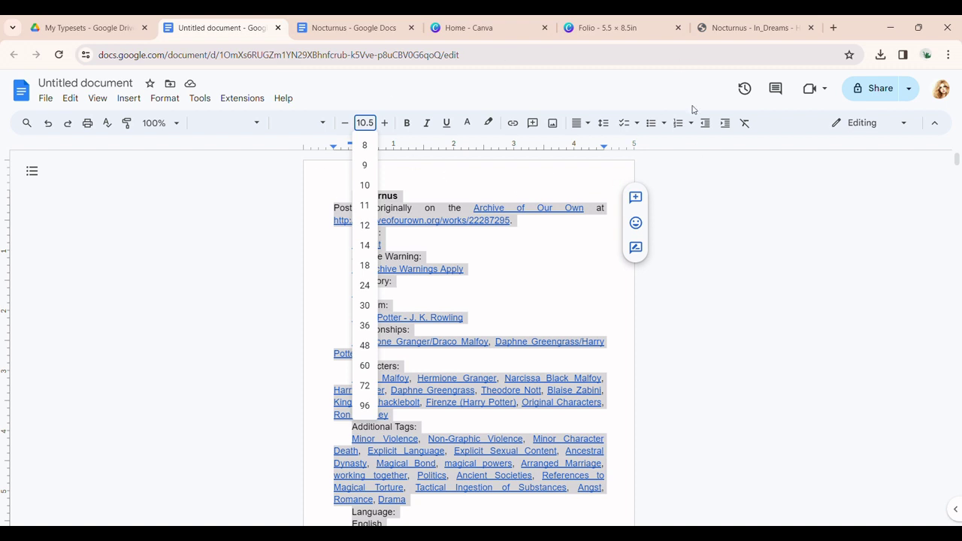
key(Return)
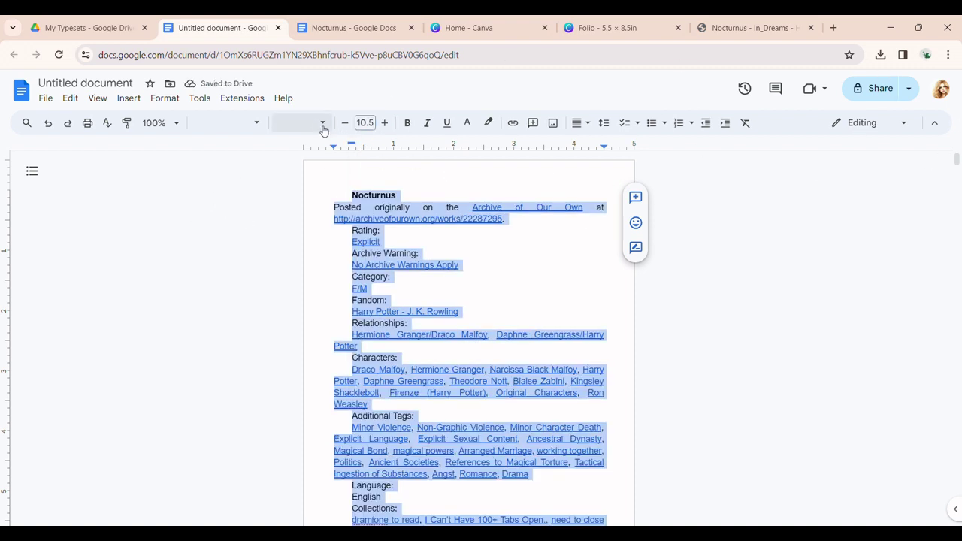
Step: Change the font of the whole text to EB Garamond Medium
click(321, 125)
mouse_move(383, 241)
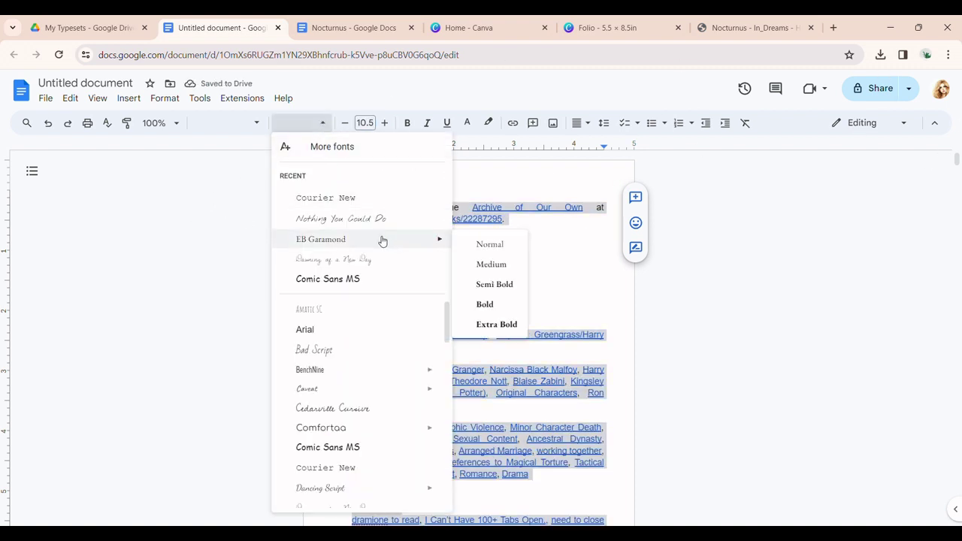
click(498, 272)
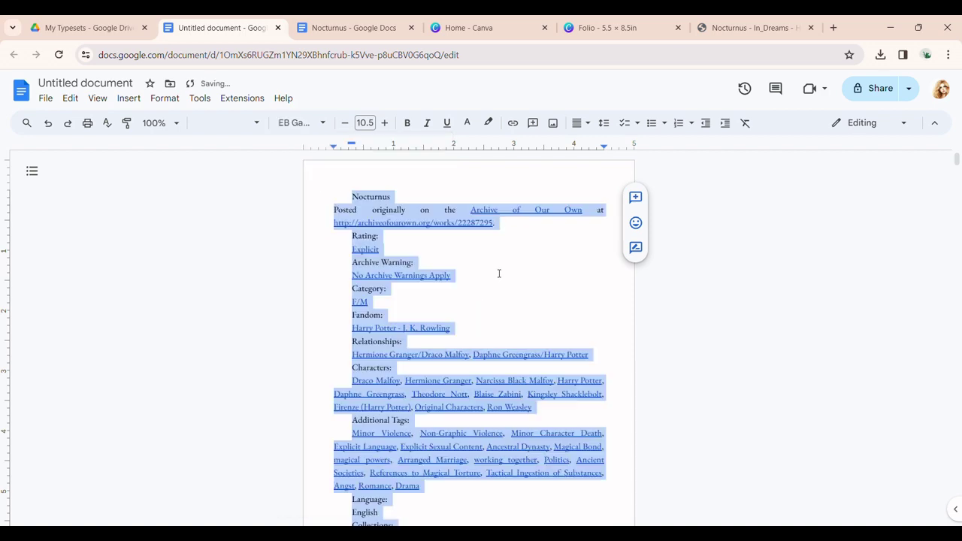
Step: Deselect the text and look over the new font and layout on the first chapter's pages and the opening story information page
scroll(498, 274, down, 20)
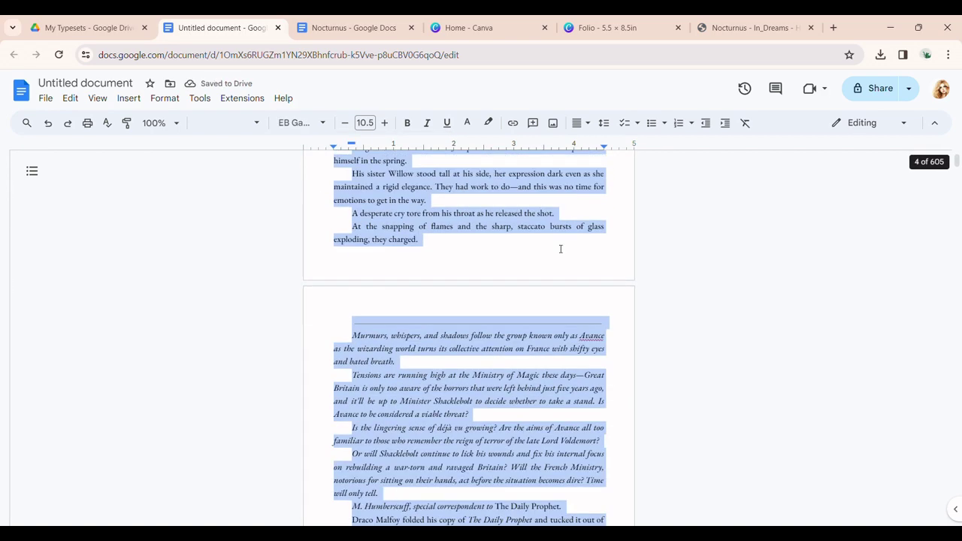
scroll(542, 322, down, 4)
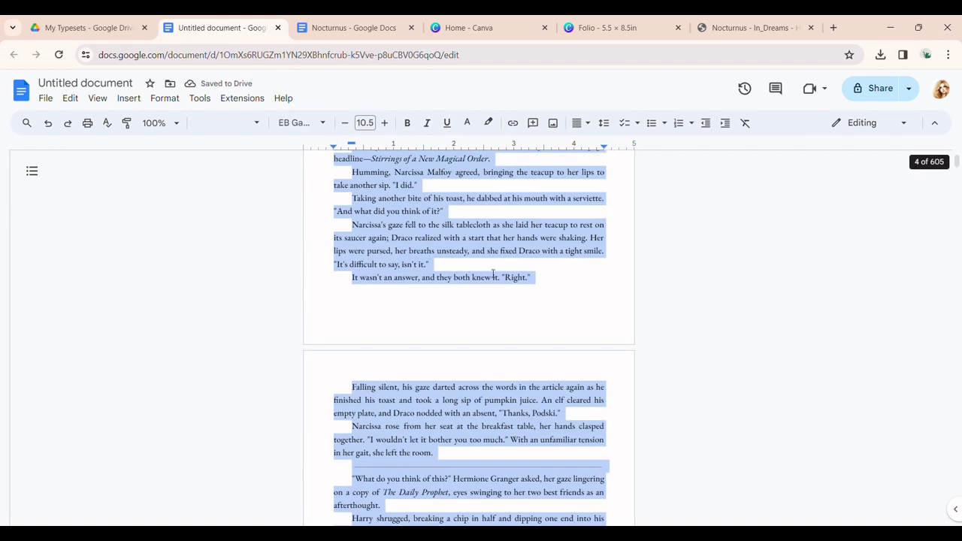
click(557, 271)
scroll(565, 282, up, 5)
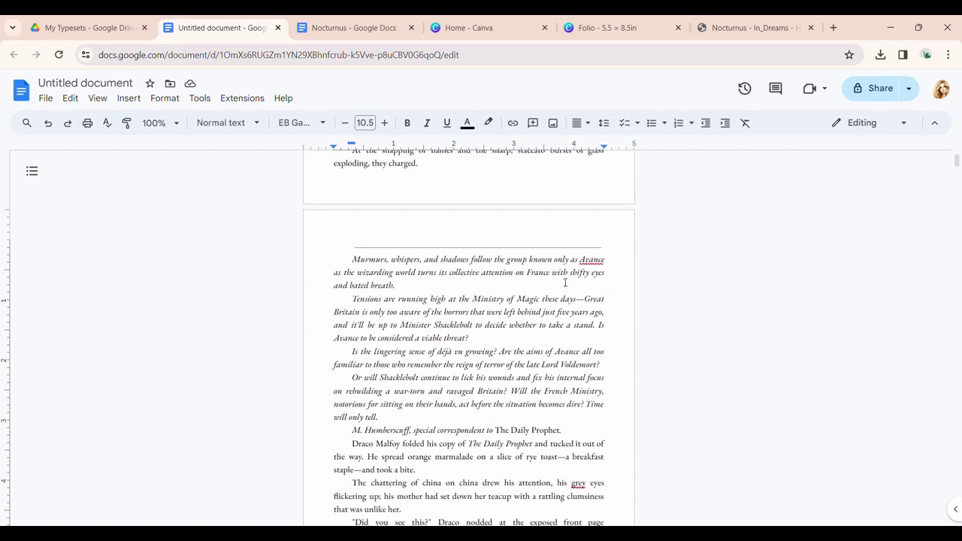
scroll(527, 338, up, 2)
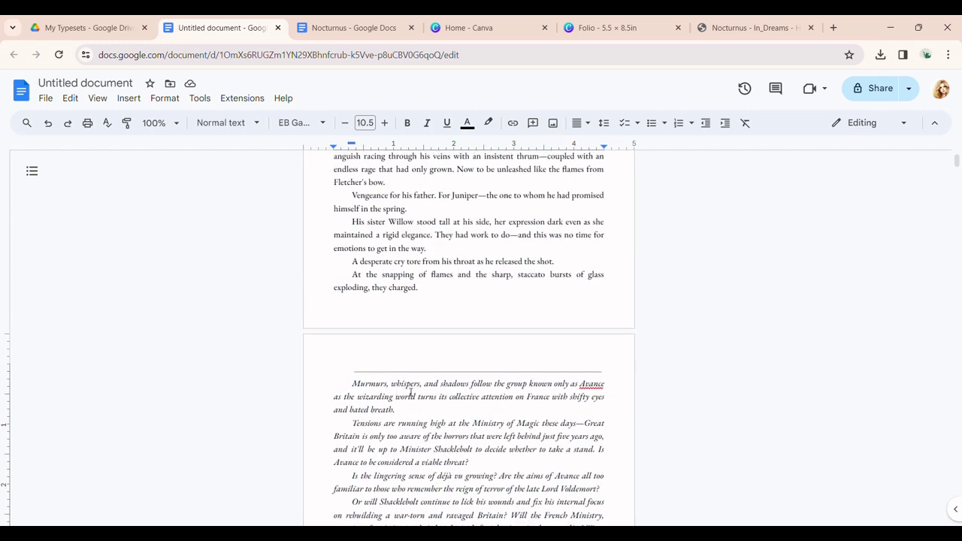
scroll(410, 393, down, 15)
scroll(567, 310, down, 10)
scroll(634, 294, up, 20)
scroll(638, 271, up, 20)
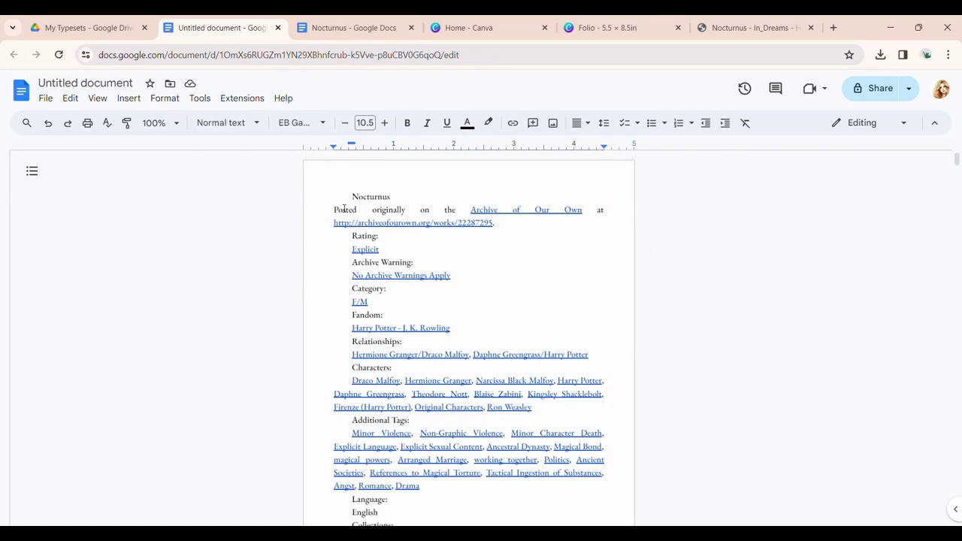
scroll(612, 225, down, 4)
scroll(619, 236, up, 2)
Step: Switch to the finished Nocturnus typeset and examine its front matter: title page, story information page, illustrated title page and quote page
click(353, 28)
scroll(593, 253, up, 20)
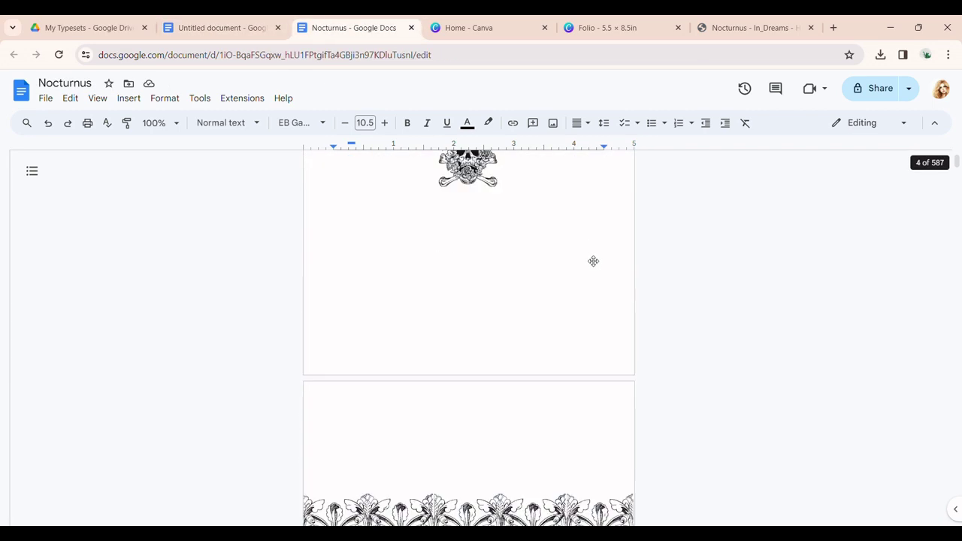
scroll(592, 260, down, 4)
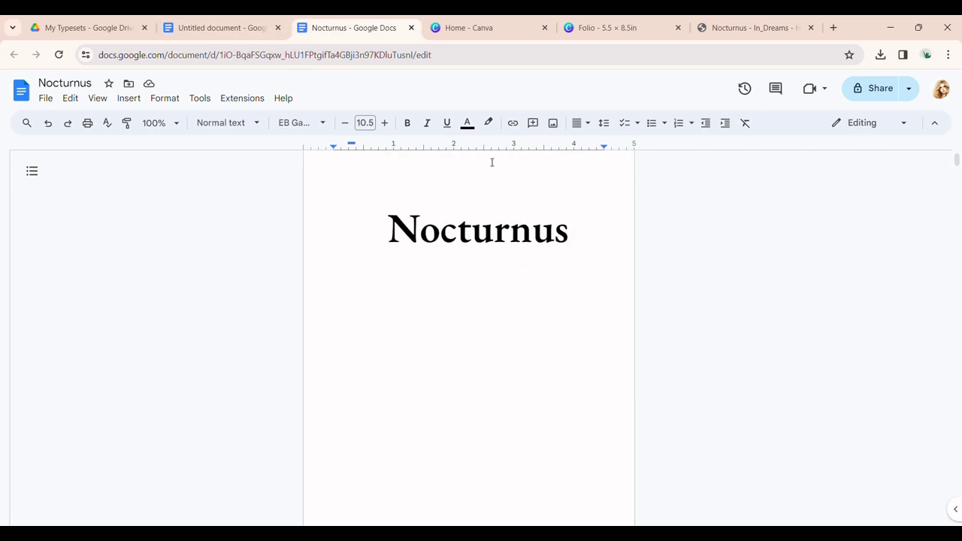
scroll(476, 382, up, 1)
scroll(477, 383, up, 2)
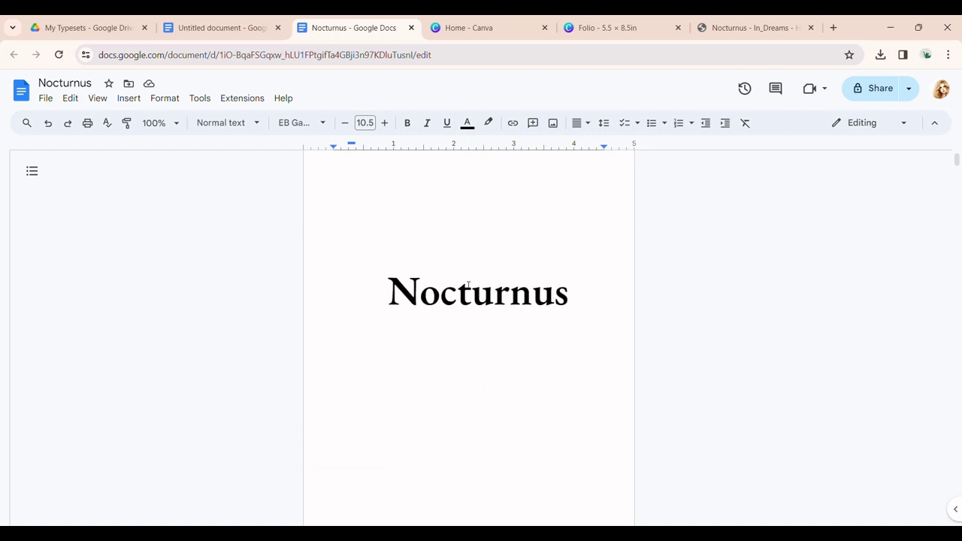
scroll(481, 252, down, 8)
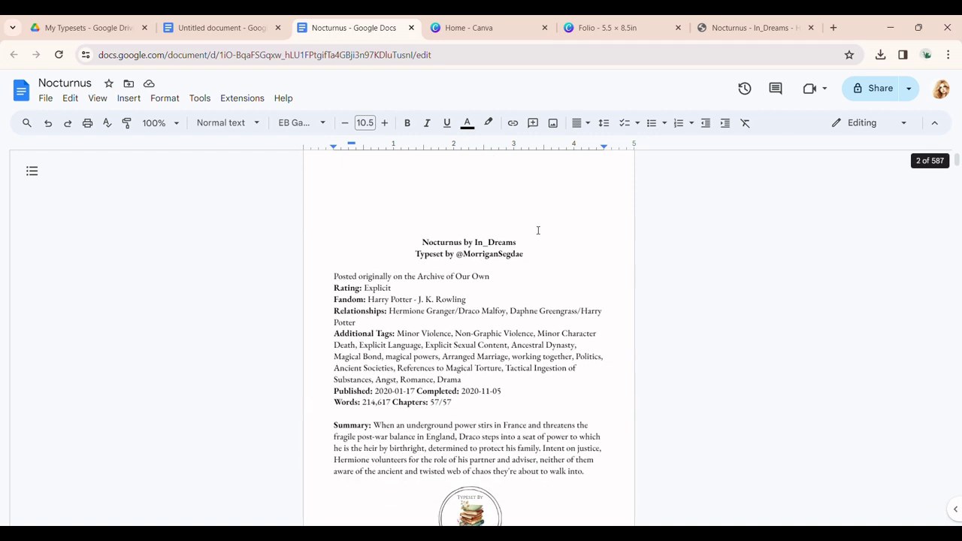
scroll(500, 295, down, 1)
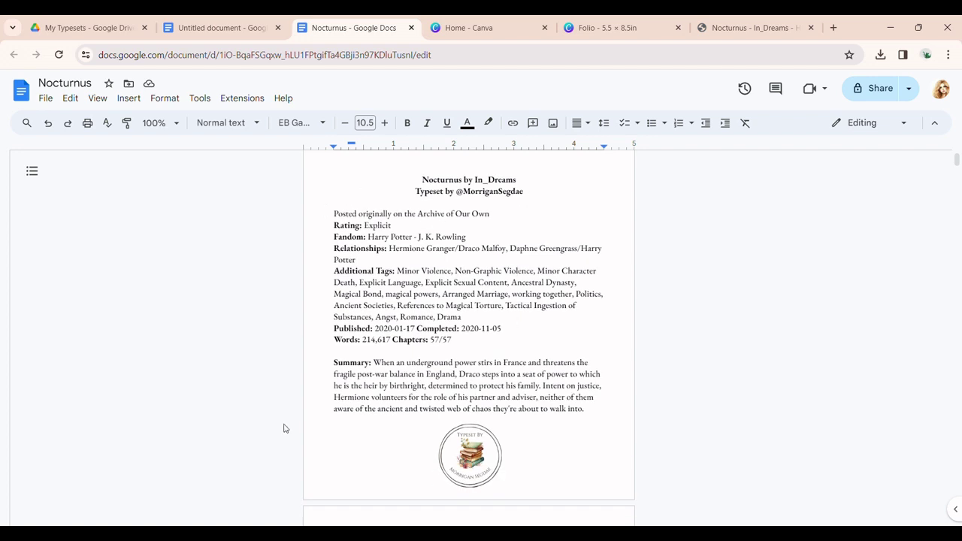
scroll(400, 387, down, 1)
scroll(527, 398, up, 10)
scroll(575, 406, down, 2)
scroll(576, 405, down, 15)
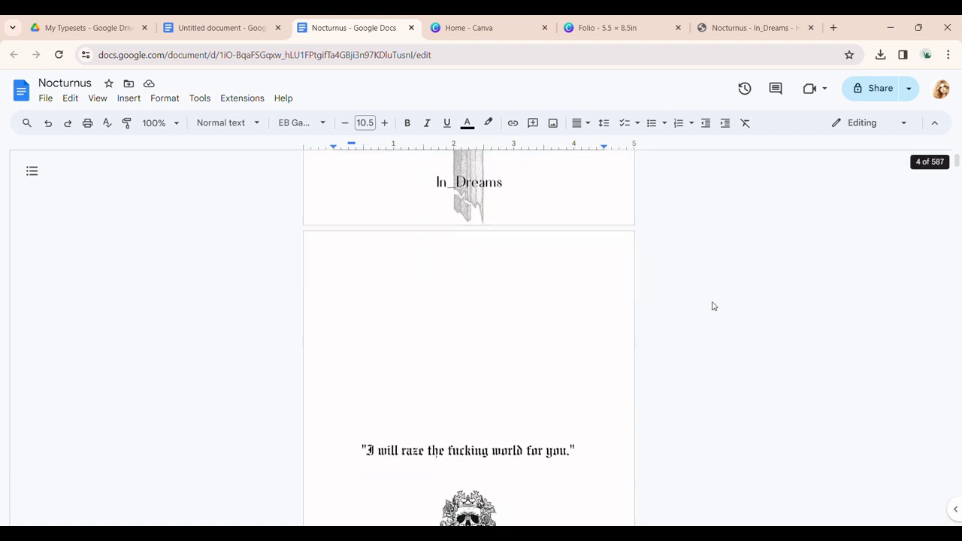
Step: Return to the untitled document and insert a page break right after the opening title line "Nocturnus"
click(226, 23)
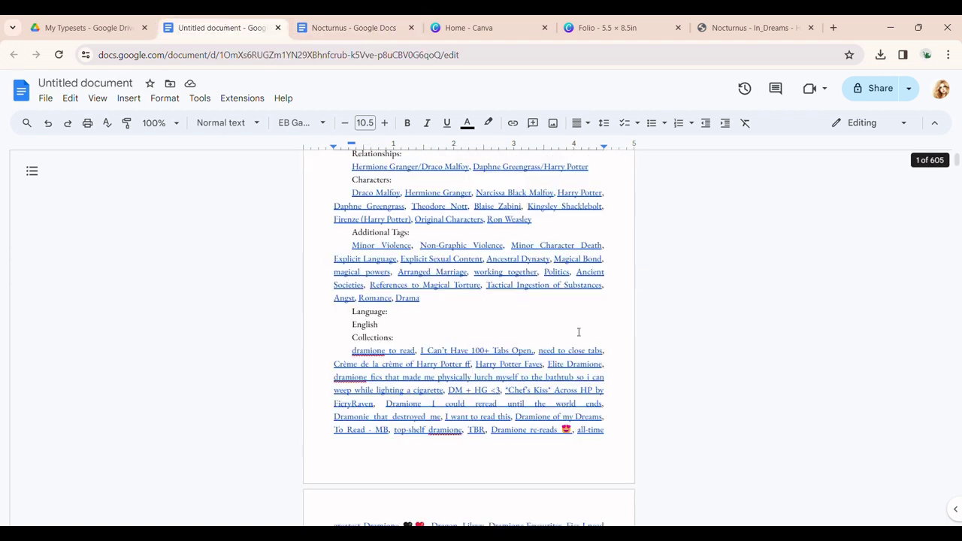
scroll(582, 337, up, 4)
double_click(403, 197)
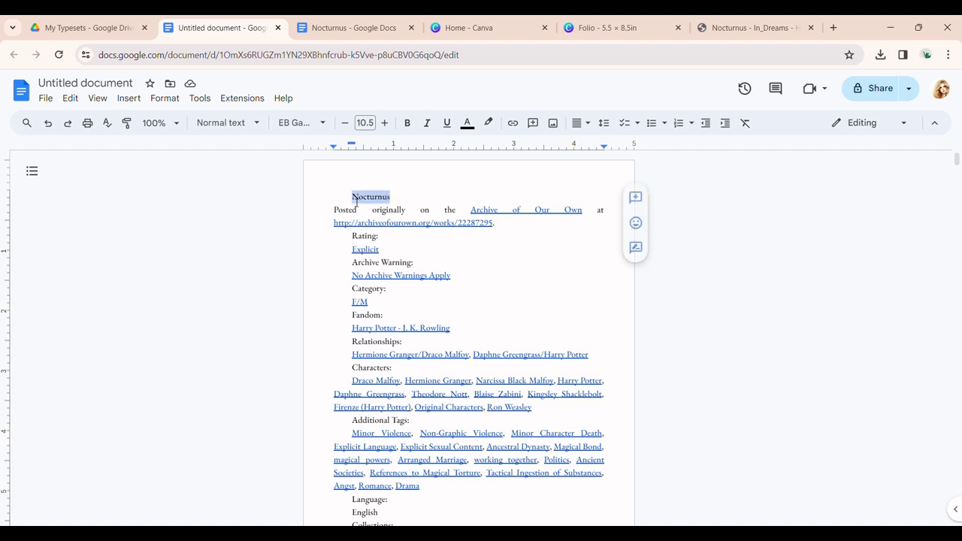
click(392, 196)
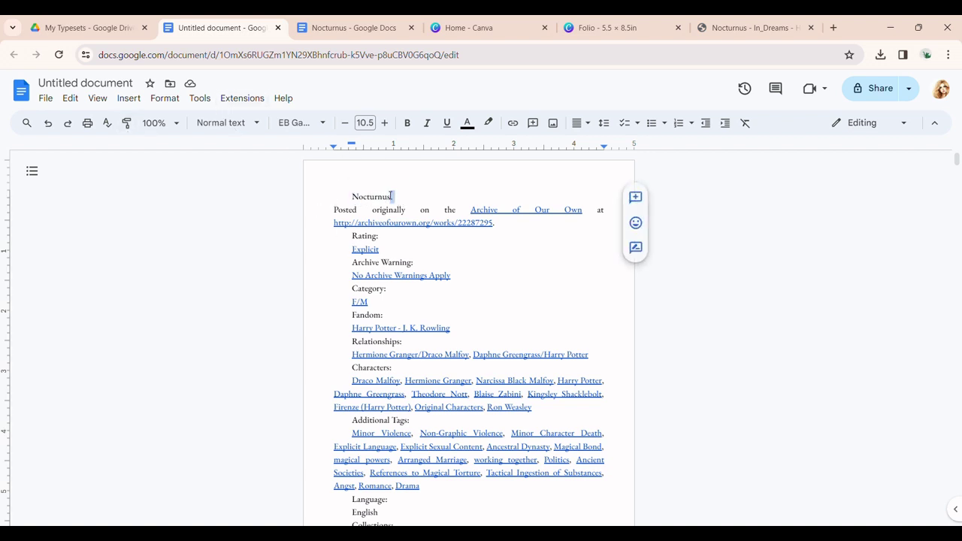
click(128, 99)
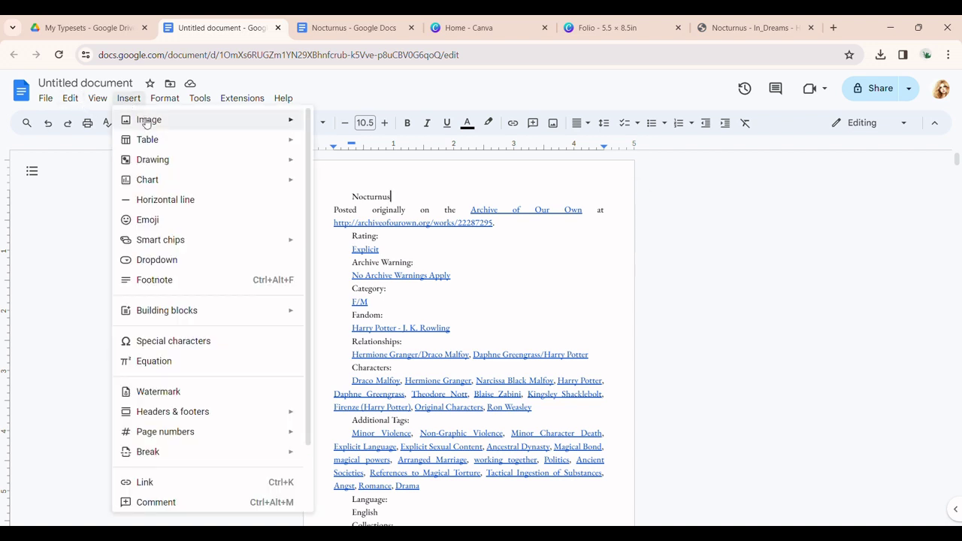
mouse_move(193, 462)
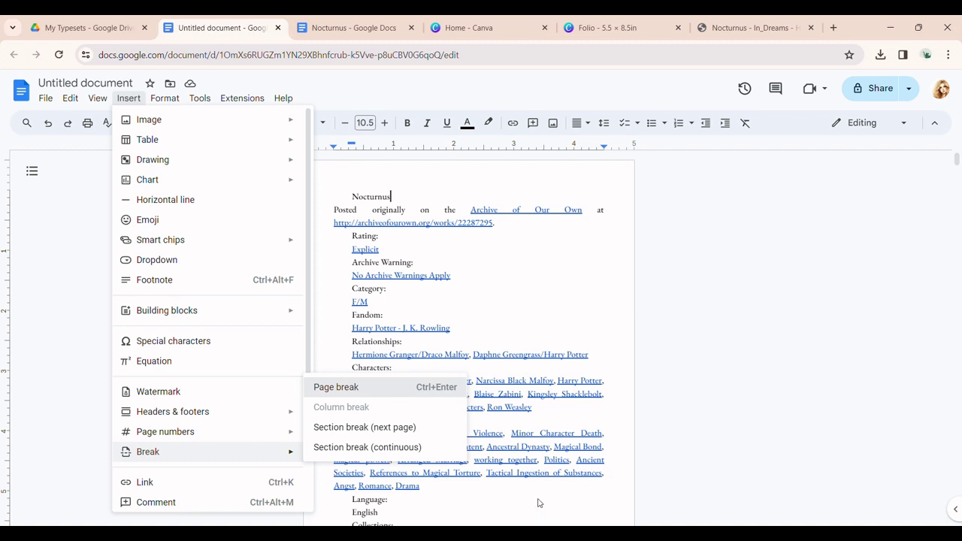
key(Return)
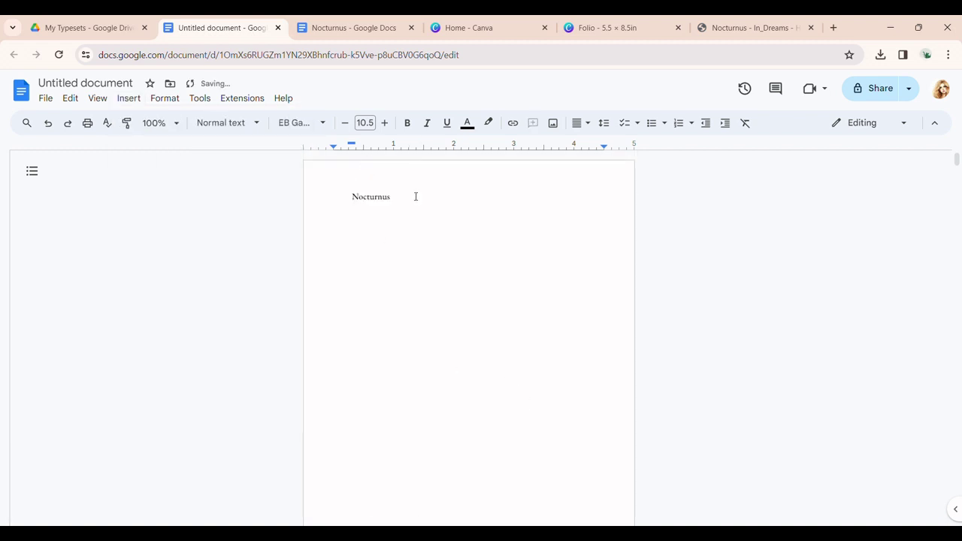
Step: Check the title's font size in the finished typeset and set the title "Nocturnus" in the untitled document to size 50
click(353, 28)
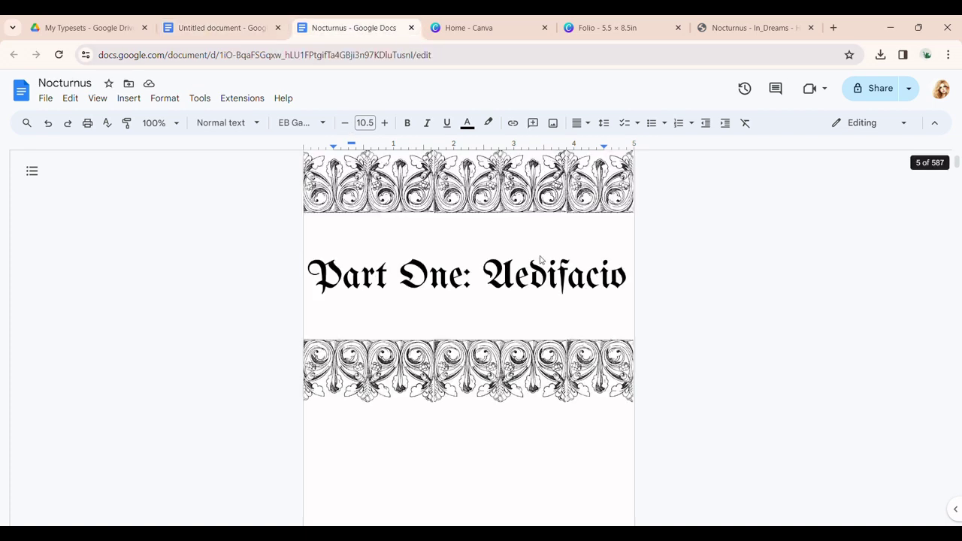
scroll(623, 314, down, 3)
scroll(623, 314, up, 5)
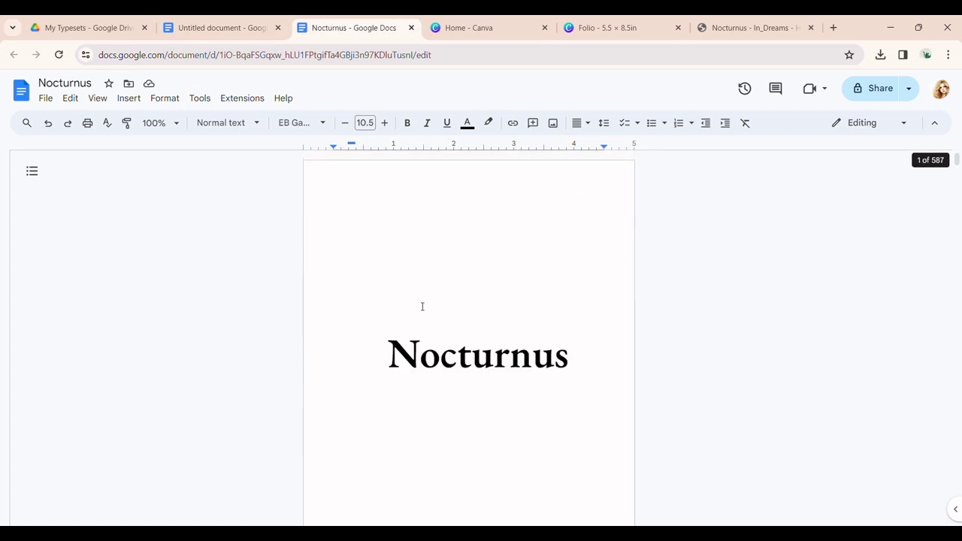
click(476, 308)
click(535, 372)
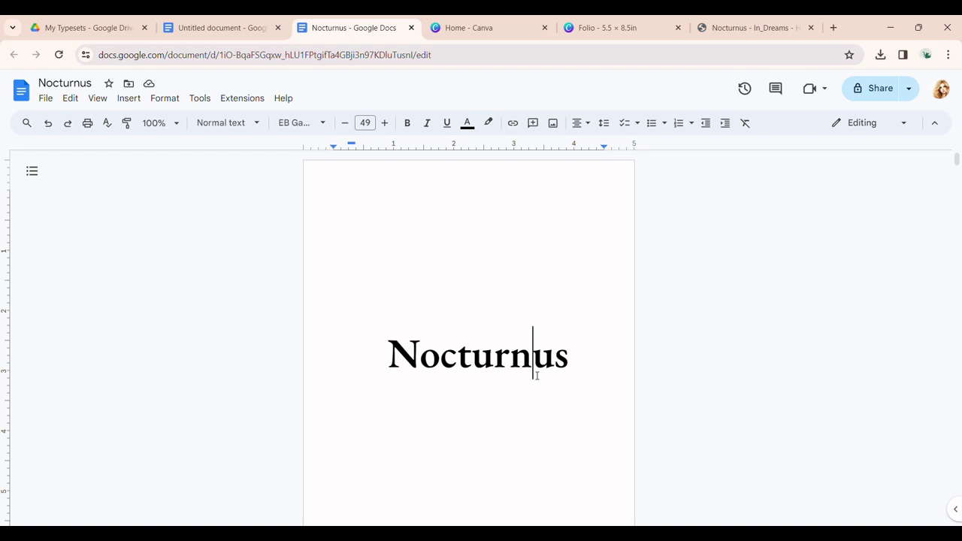
click(226, 28)
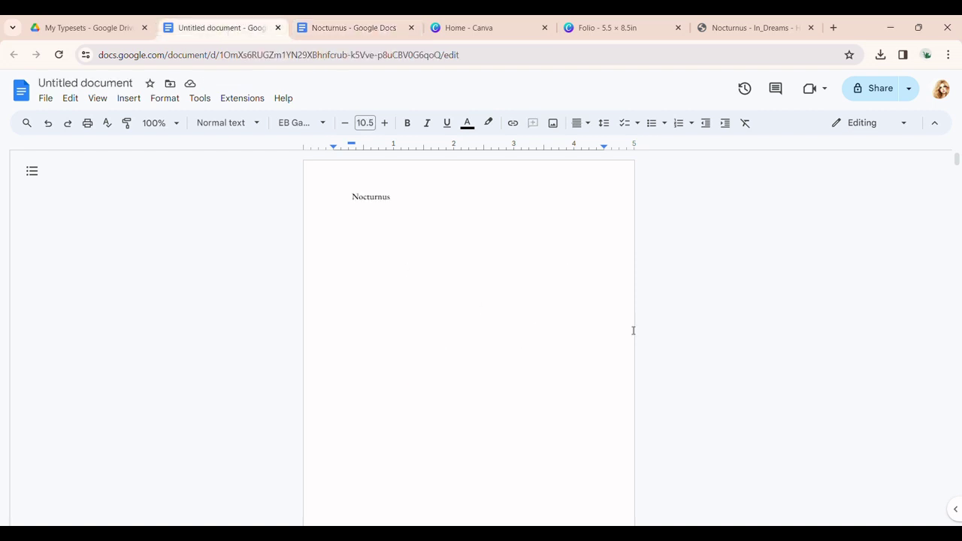
drag(487, 197, 348, 170)
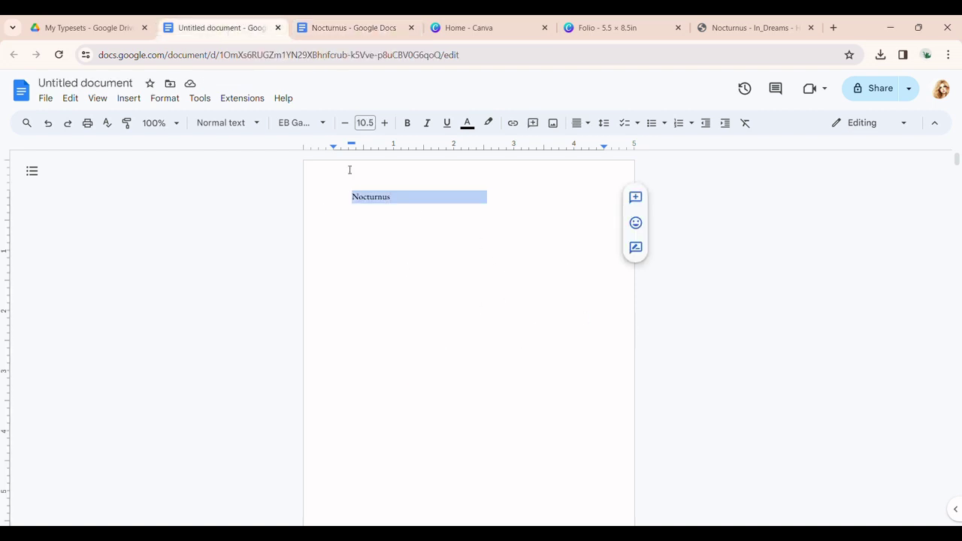
click(367, 124)
click(372, 345)
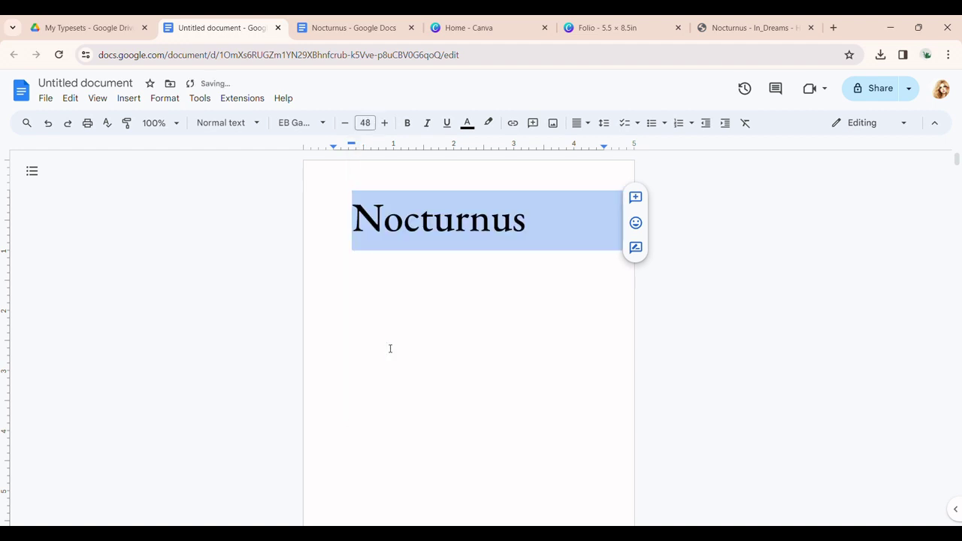
click(384, 123)
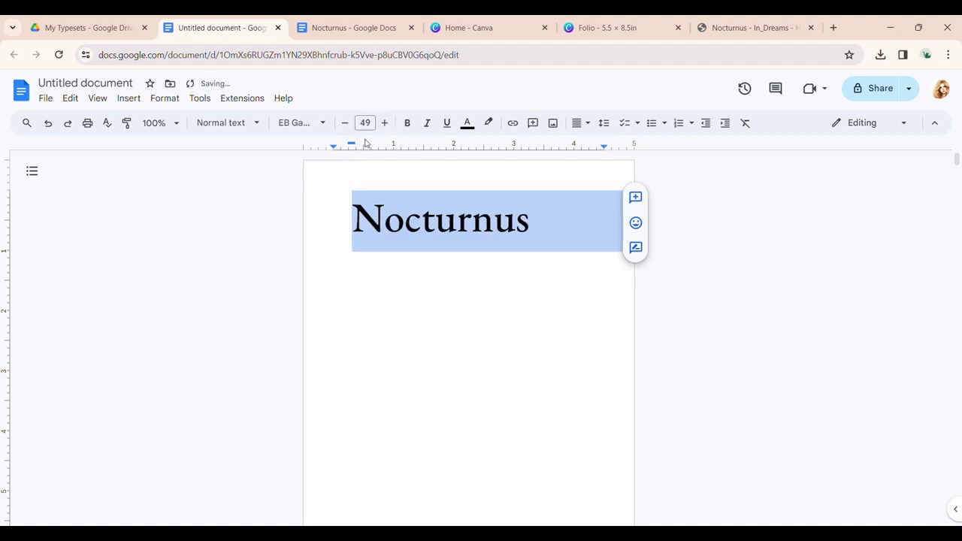
click(384, 122)
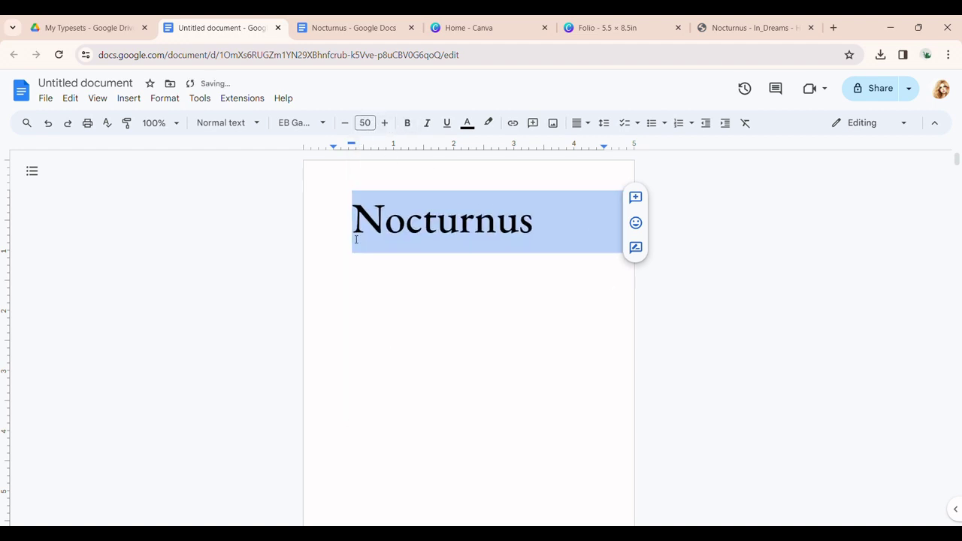
Step: Select the title "Nocturnus" on the first page and center it horizontally
click(363, 205)
drag(362, 204, 569, 225)
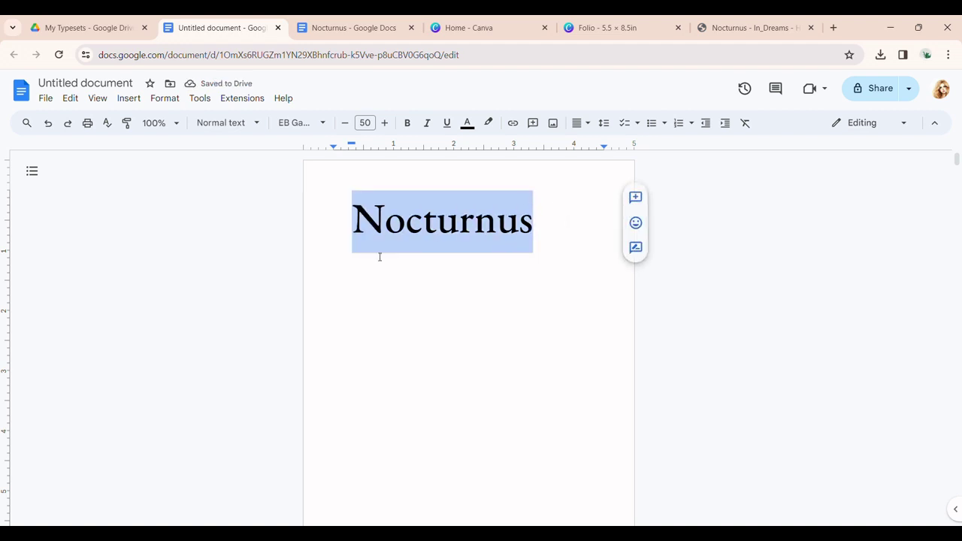
click(352, 220)
drag(352, 220, 563, 191)
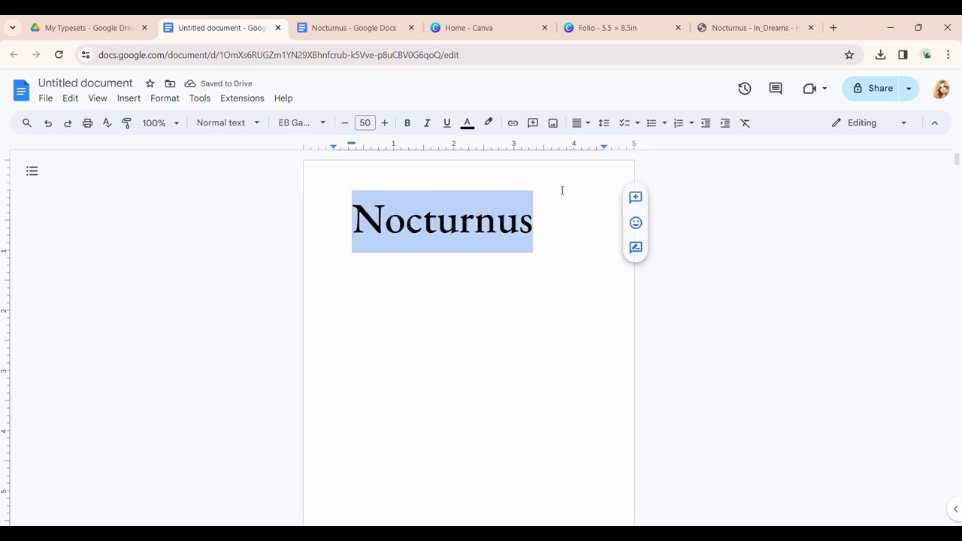
click(587, 123)
click(597, 144)
Step: Move the title down the first page by adding two blank lines above it
click(386, 218)
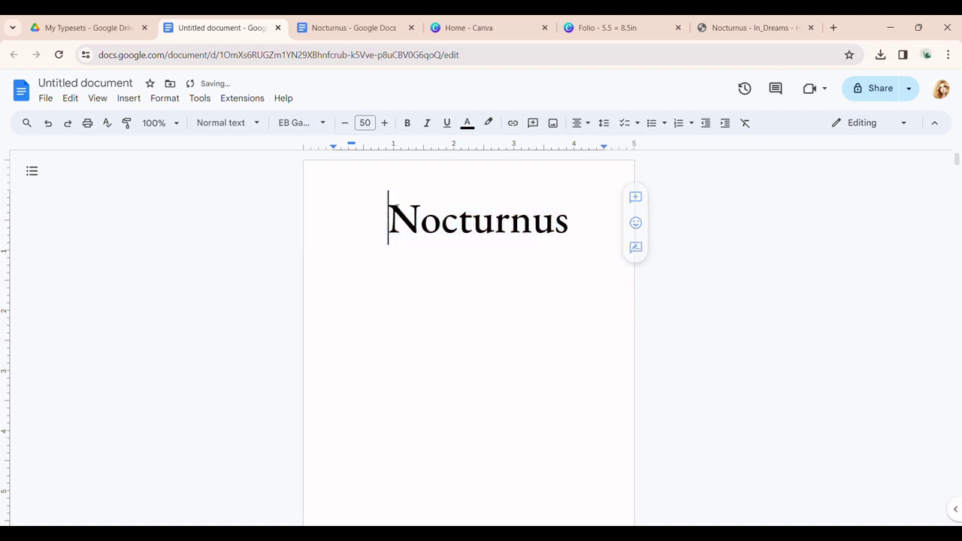
key(Return)
key(Return)
scroll(472, 253, down, 4)
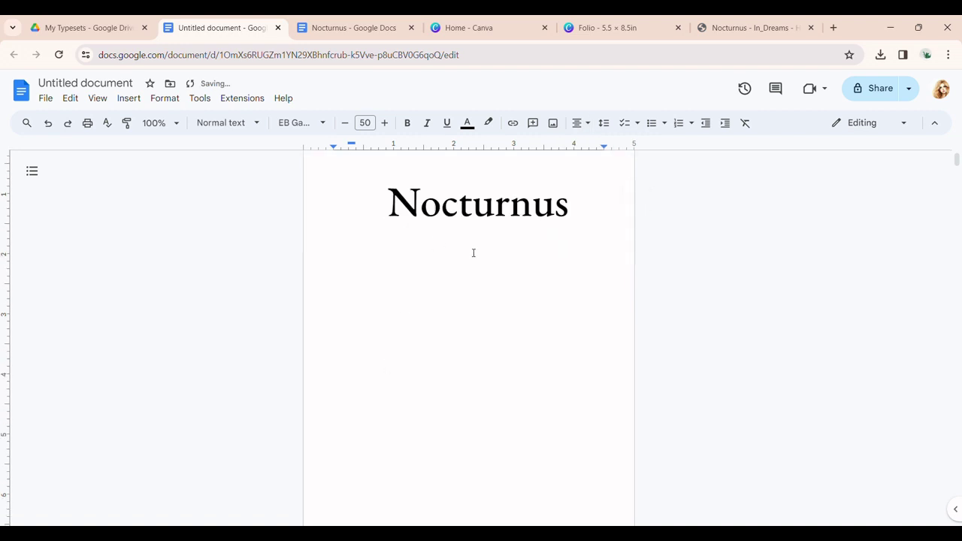
scroll(564, 260, up, 4)
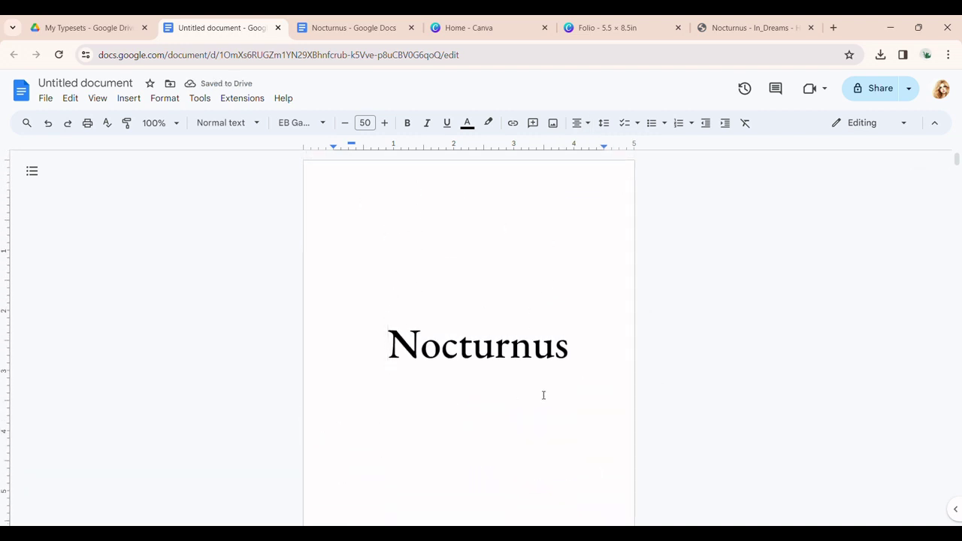
Step: Select the story information from "Posted originally" through the end of the summary and remove its underlining
scroll(593, 336, down, 3)
scroll(551, 339, down, 2)
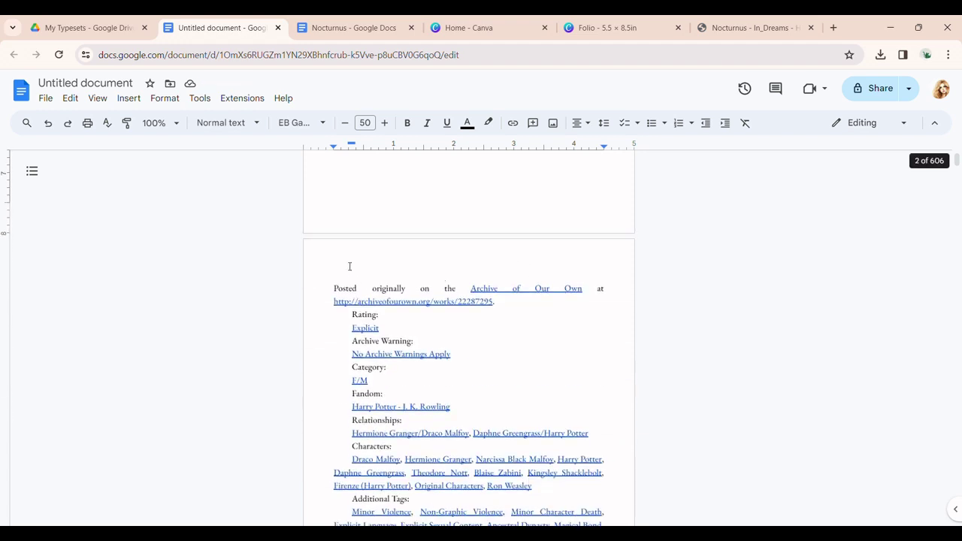
scroll(350, 266, down, 1)
drag(332, 225, 601, 331)
scroll(484, 316, down, 5)
scroll(508, 346, down, 3)
scroll(456, 190, up, 10)
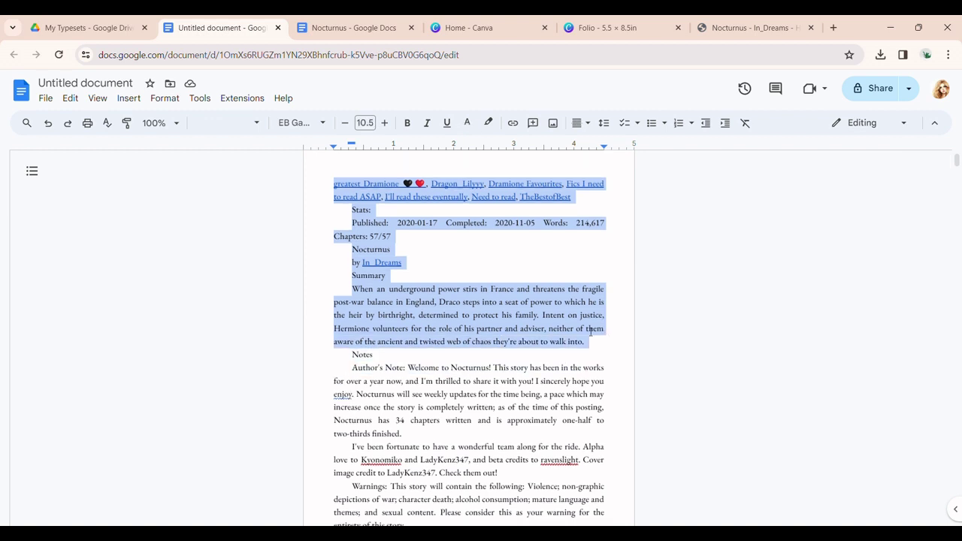
click(449, 123)
click(448, 123)
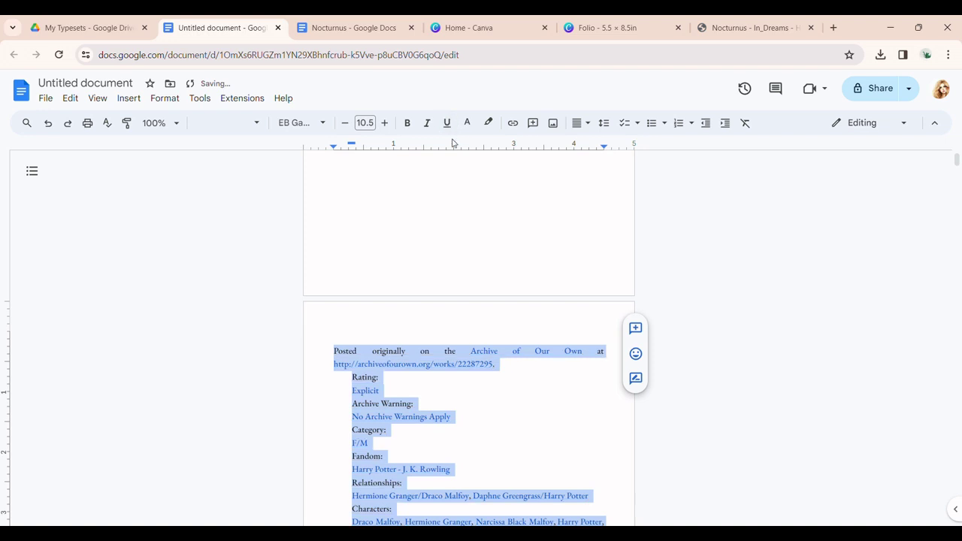
Step: Change the text color of the selected story information to black
click(469, 124)
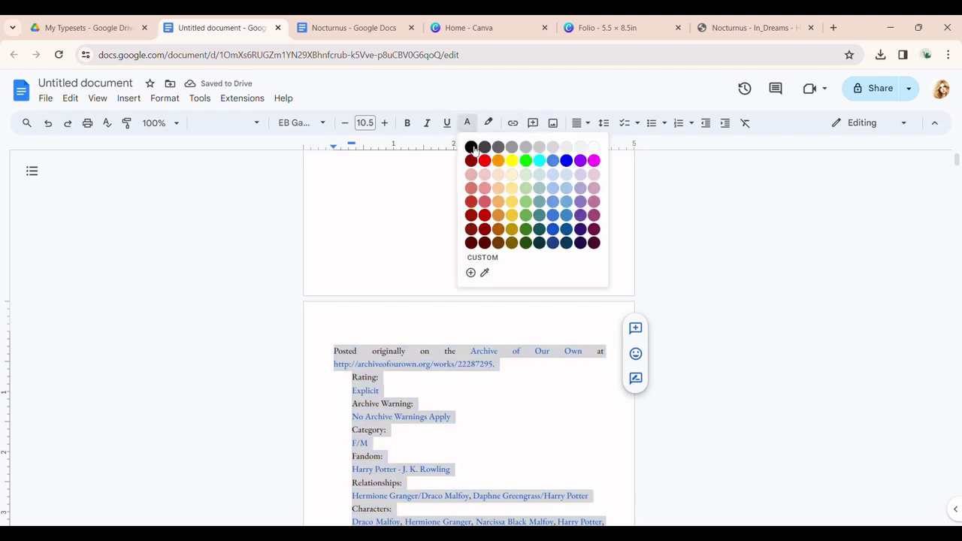
click(471, 147)
scroll(474, 368, down, 2)
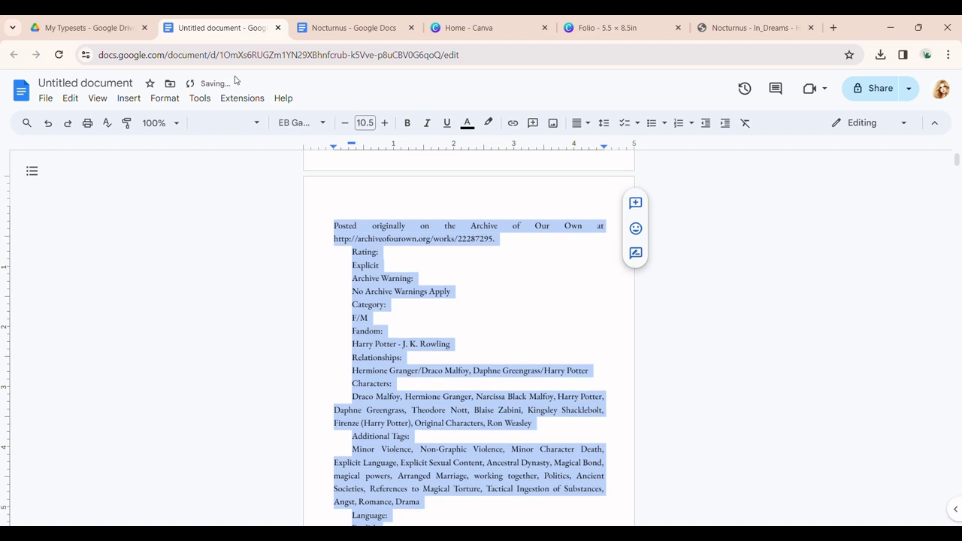
Step: Set the special indent of the selected story information to None, removing its first-line indent
click(160, 99)
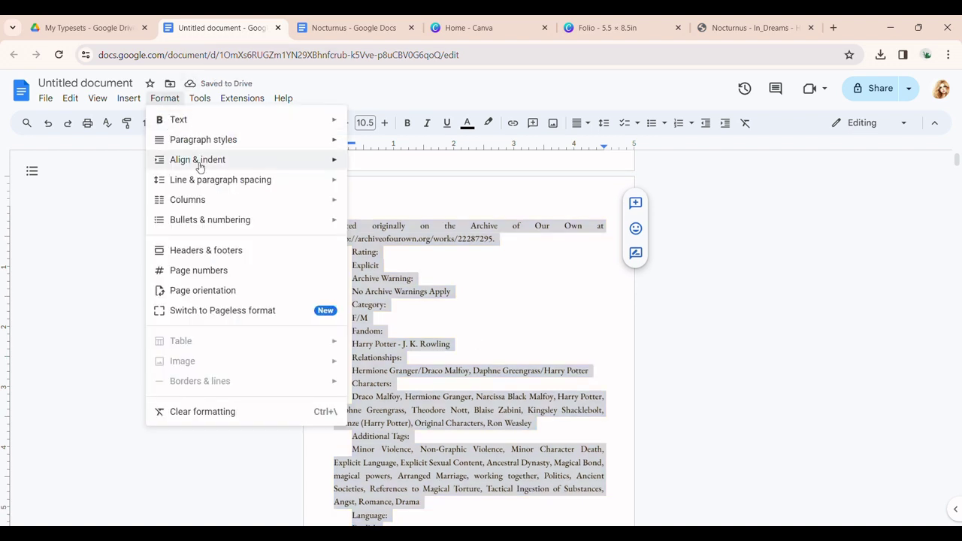
mouse_move(203, 163)
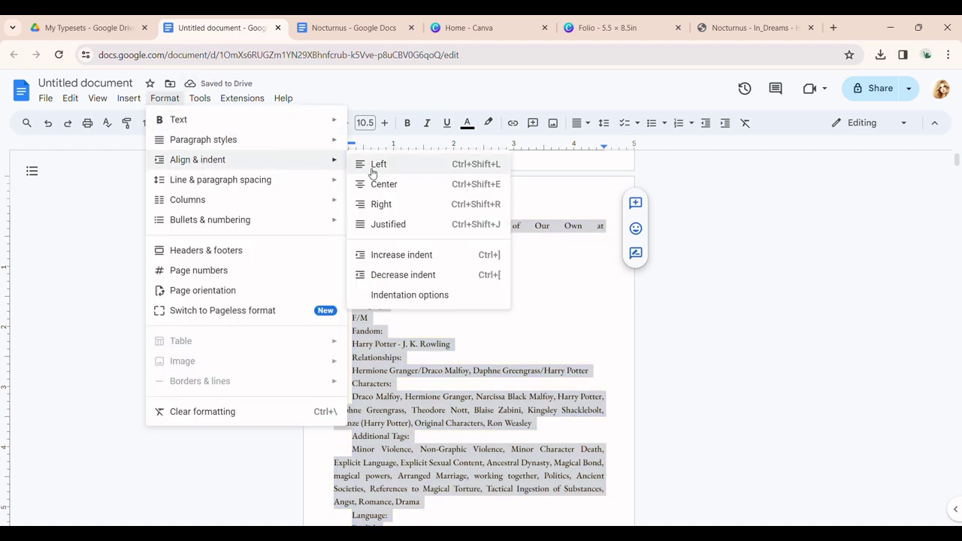
click(405, 294)
click(496, 356)
click(470, 339)
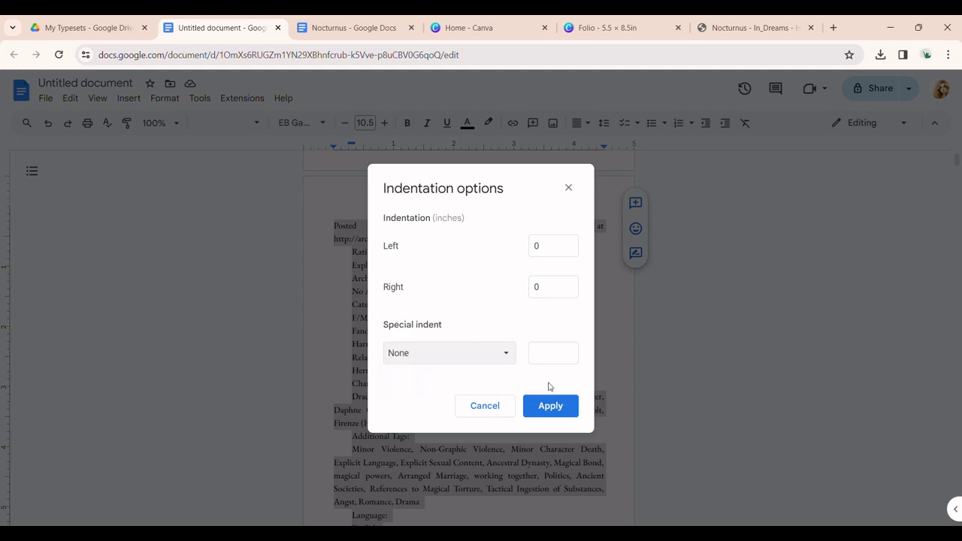
click(552, 409)
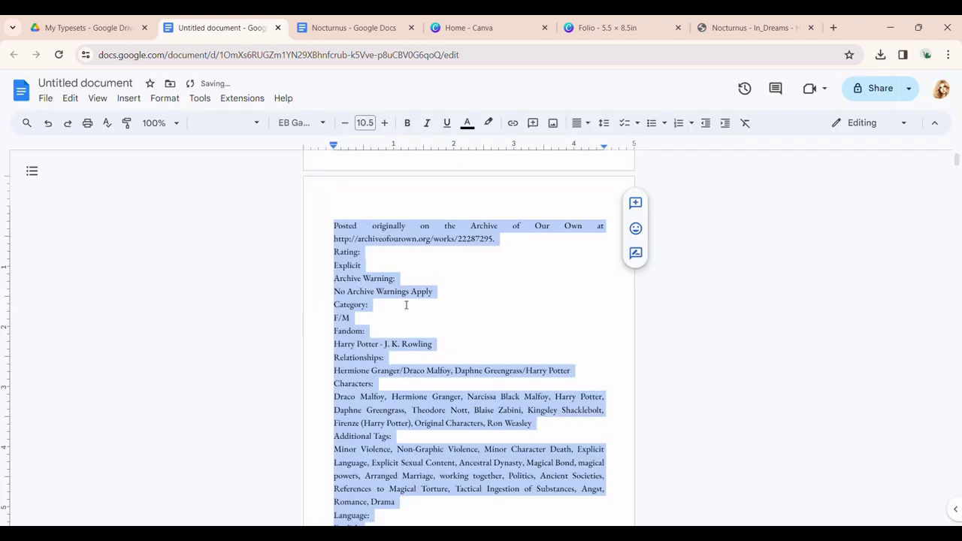
Step: Delete "at" and the web address from the end of the "Posted originally on the Archive of Our Own" line
click(478, 291)
click(507, 240)
key(shift+Left)
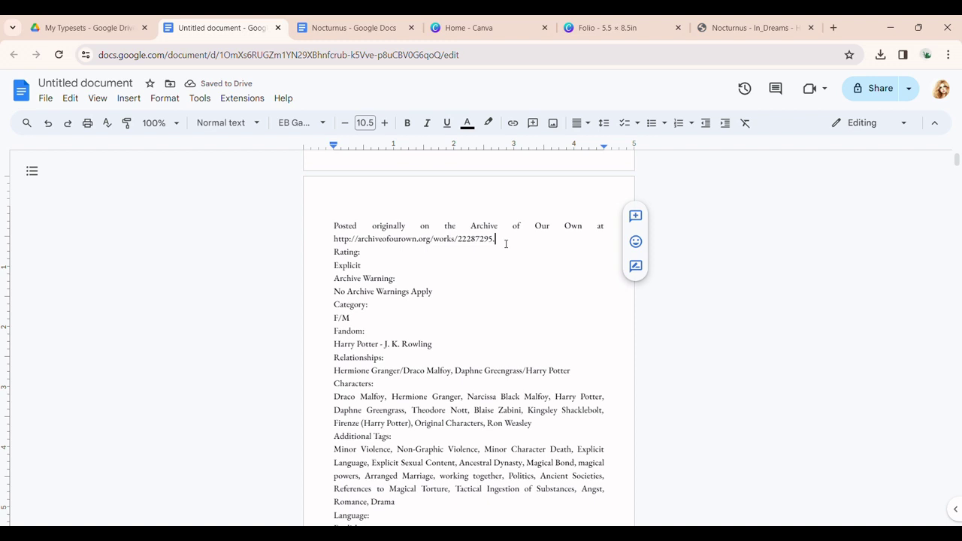
drag(485, 245, 592, 232)
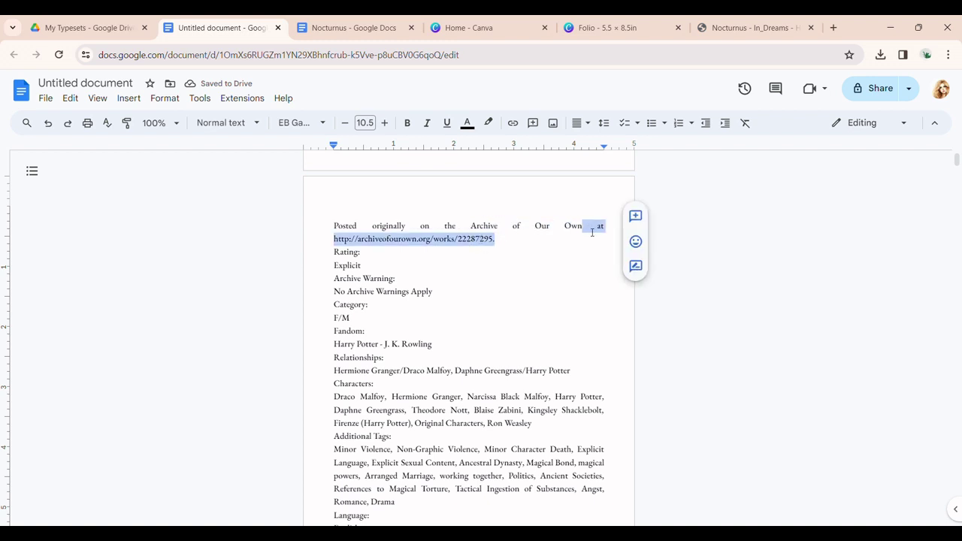
key(BackSpace)
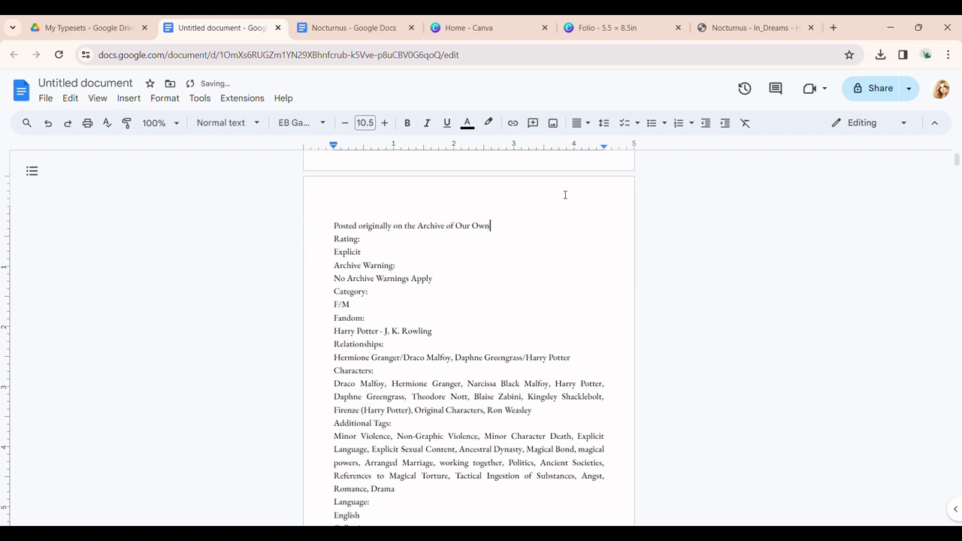
Step: Join the Rating label and its value on one line, and delete the Archive Warning and Category entries below it
click(334, 252)
key(BackSpace)
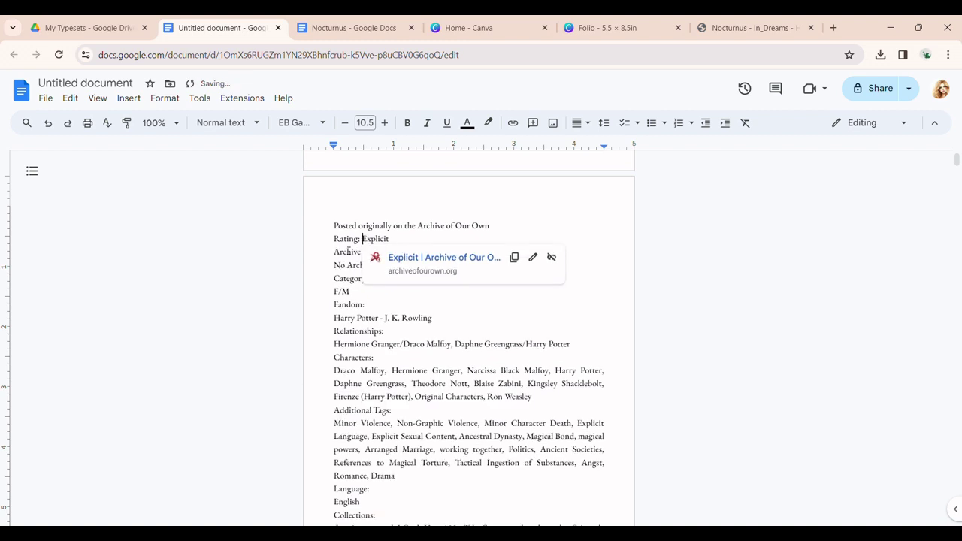
drag(334, 251, 452, 304)
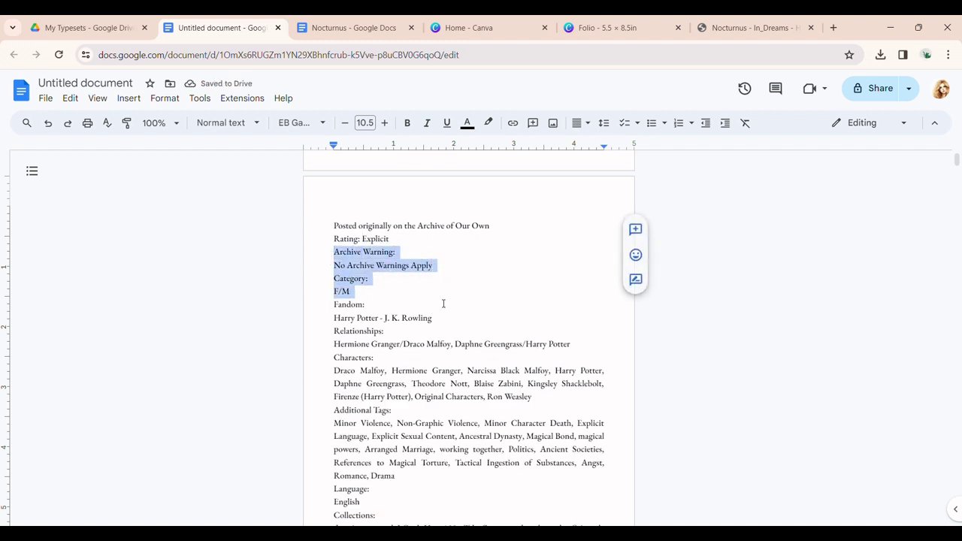
key(BackSpace)
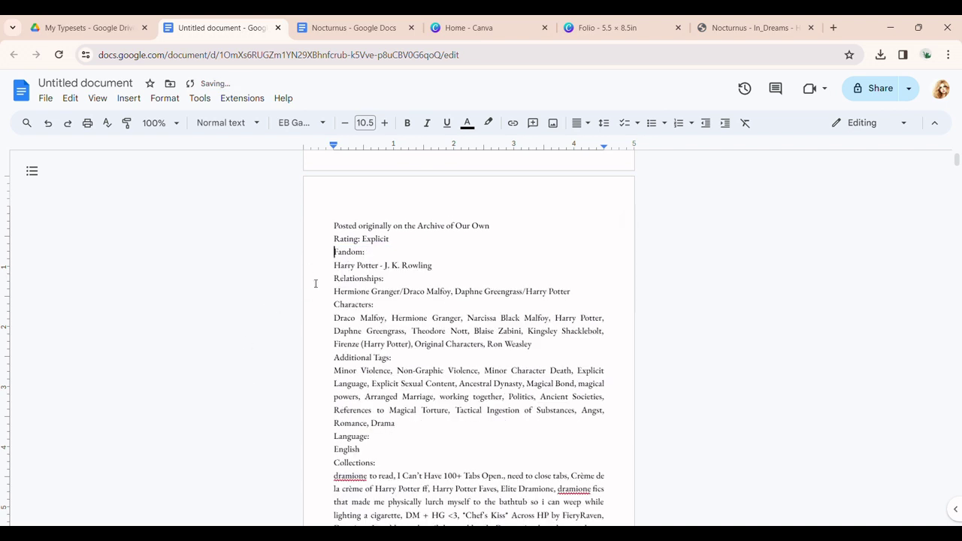
Step: Put the Fandom and Relationships values on the same lines as their labels
click(327, 269)
key(BackSpace)
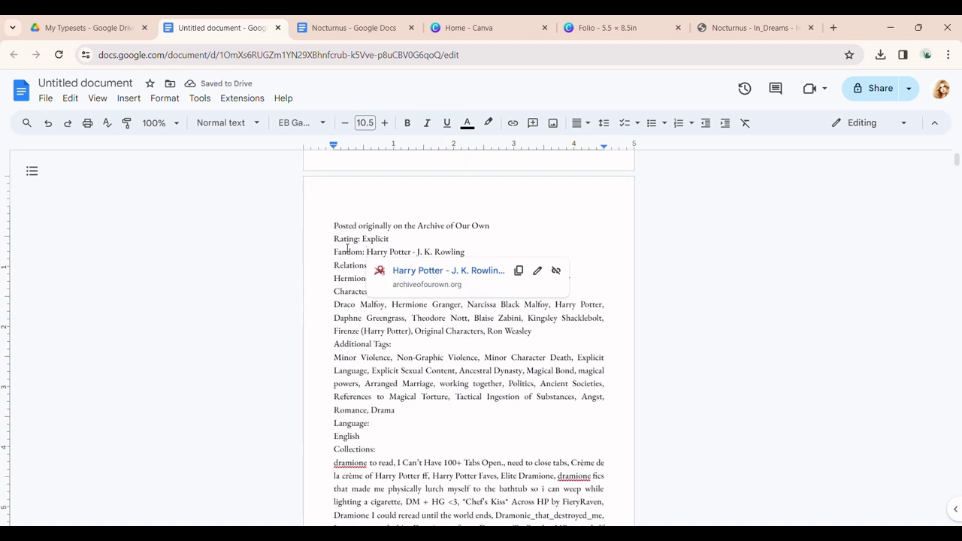
click(329, 269)
click(333, 278)
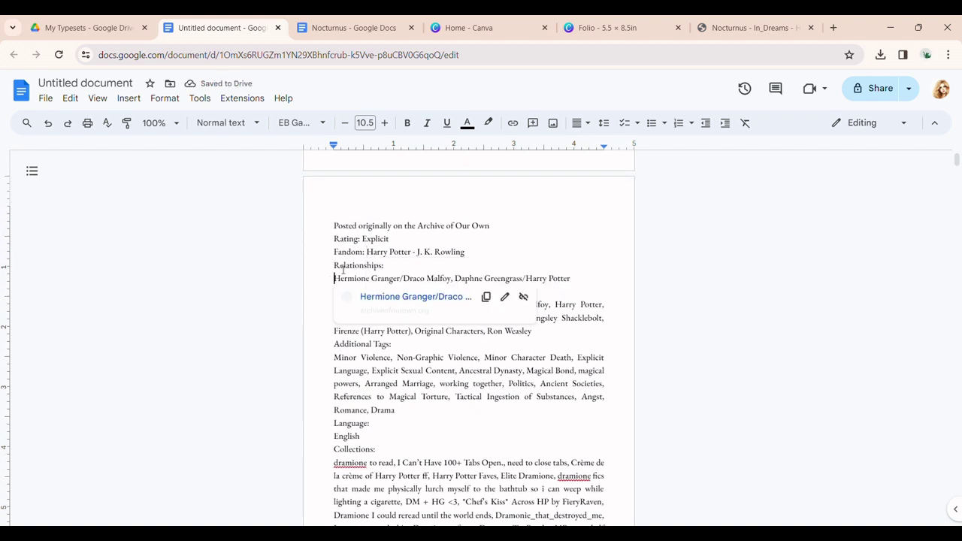
key(BackSpace)
Step: Delete the Characters entry and bring the Additional Tags list up beside its label
drag(334, 291, 533, 336)
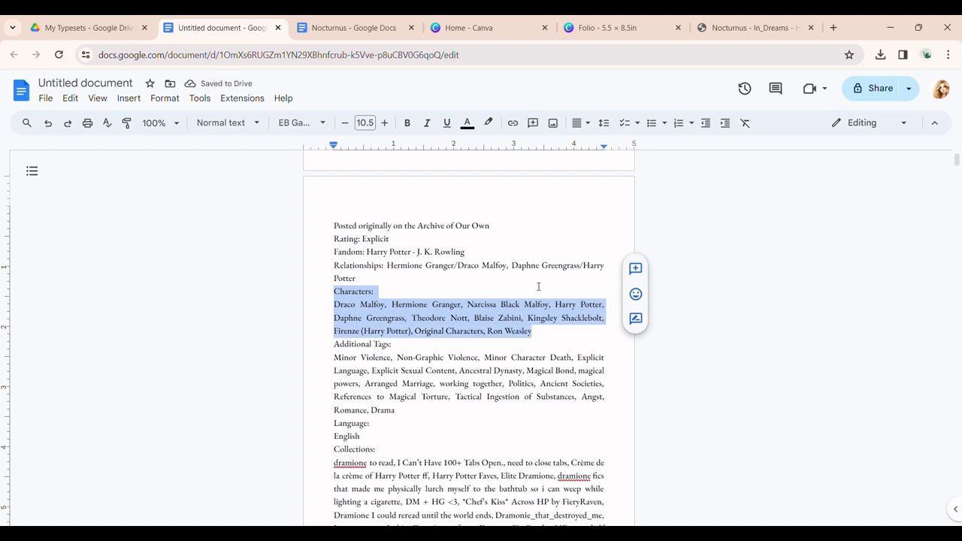
key(BackSpace)
key(BackSpace)
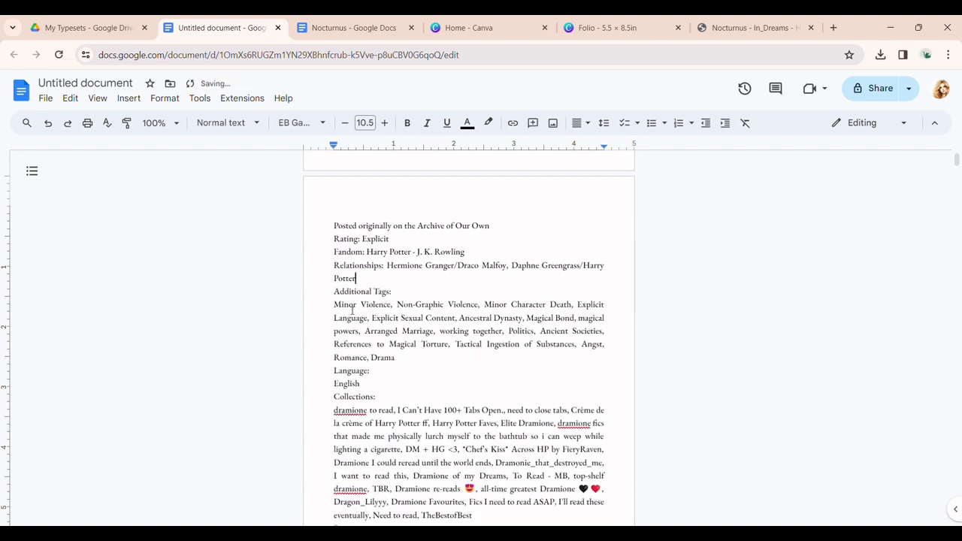
click(333, 307)
key(BackSpace)
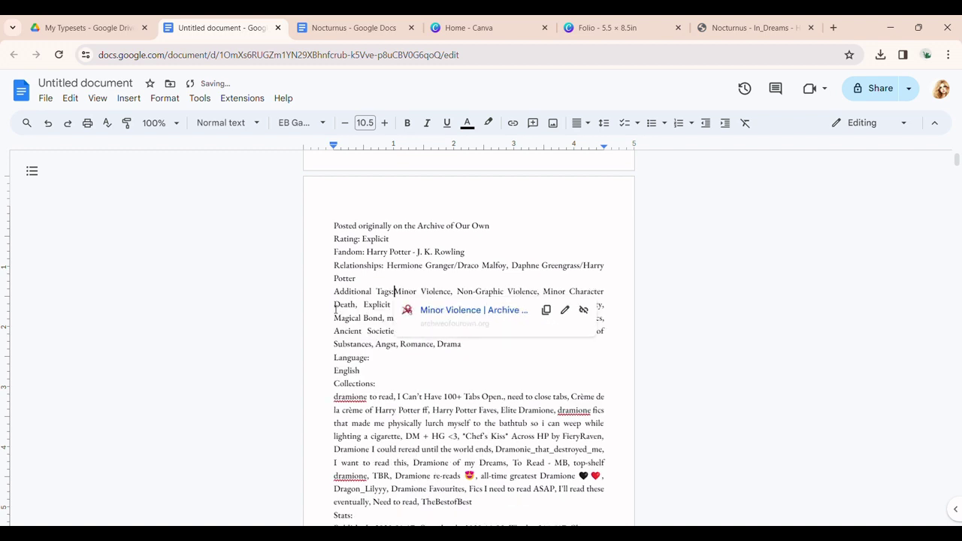
Step: Delete the Language and Collections entries, the Stats label and the chapter count, keeping the published date, completed date and word count
drag(325, 361, 502, 518)
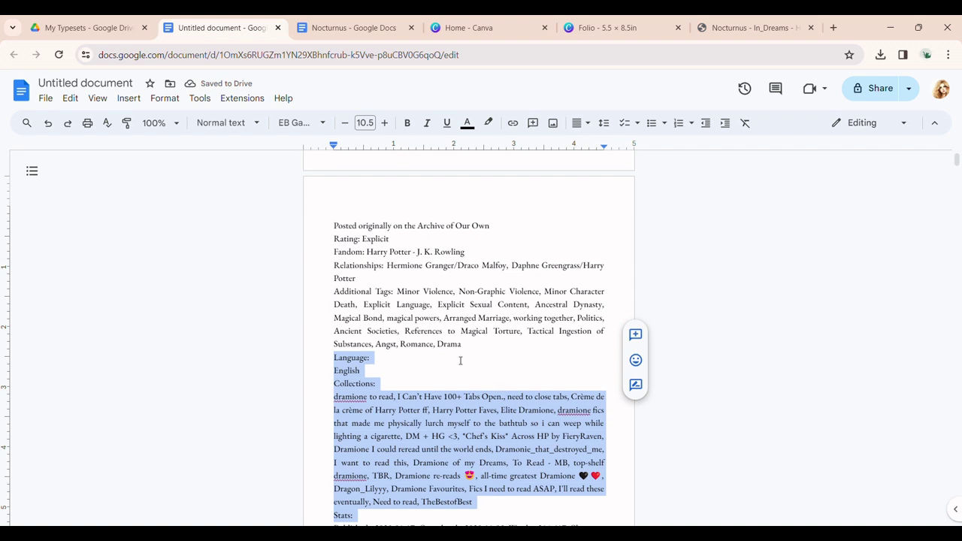
scroll(419, 381, down, 2)
key(BackSpace)
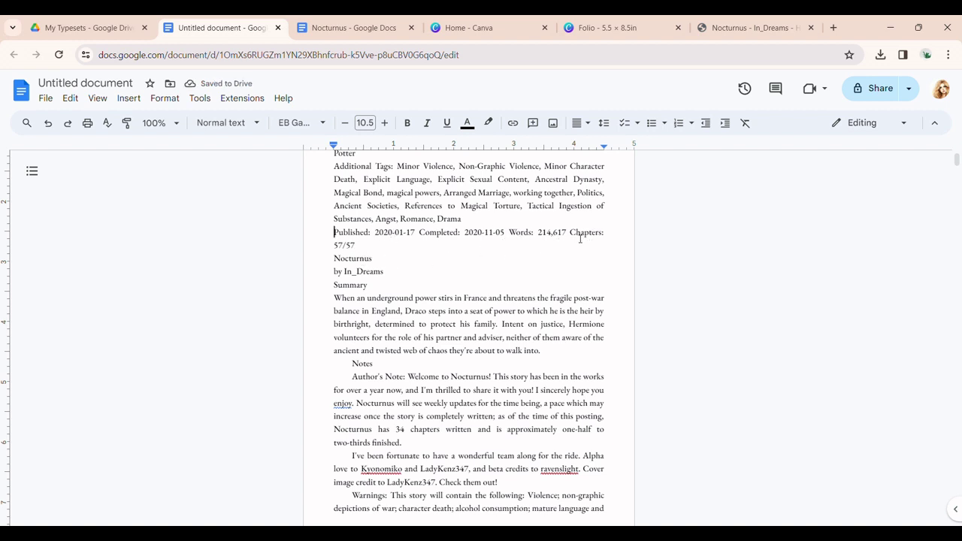
drag(571, 235, 585, 253)
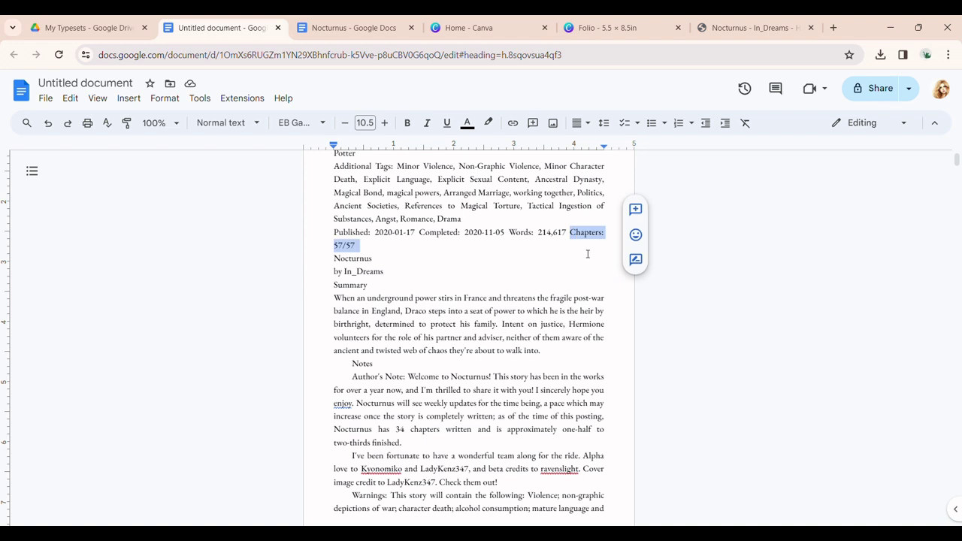
key(BackSpace)
key(Return)
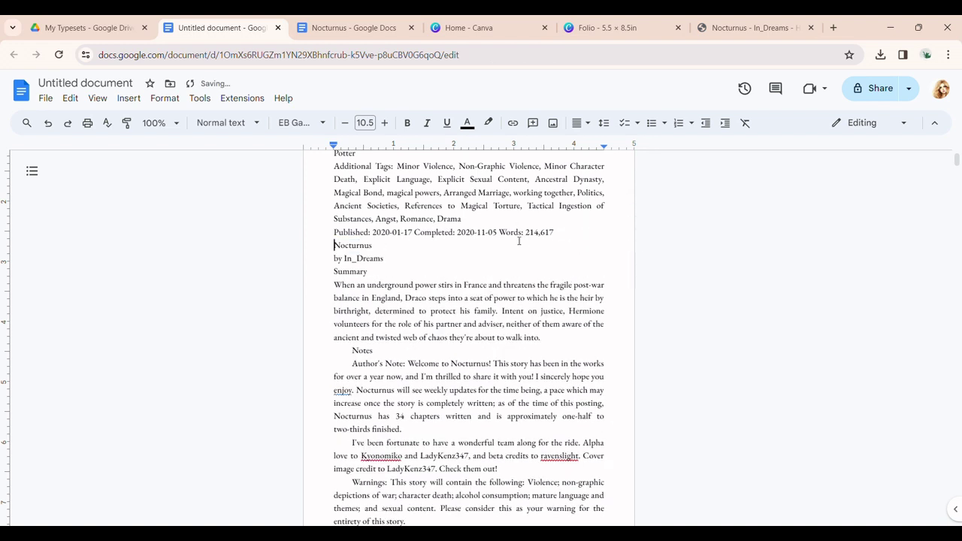
Step: Join the story title and author byline on one line and copy that line above "Posted originally"
scroll(378, 421, up, 2)
key(BackSpace)
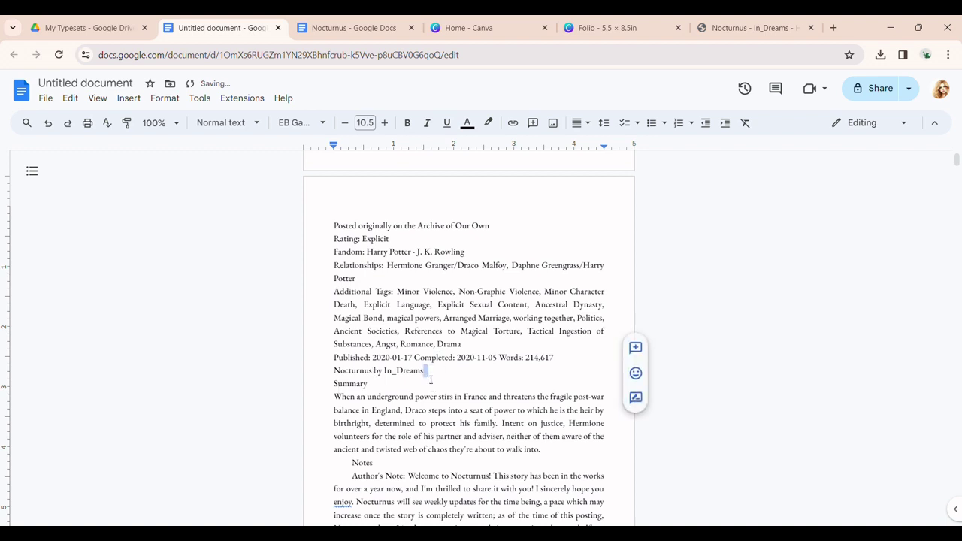
drag(430, 378, 319, 381)
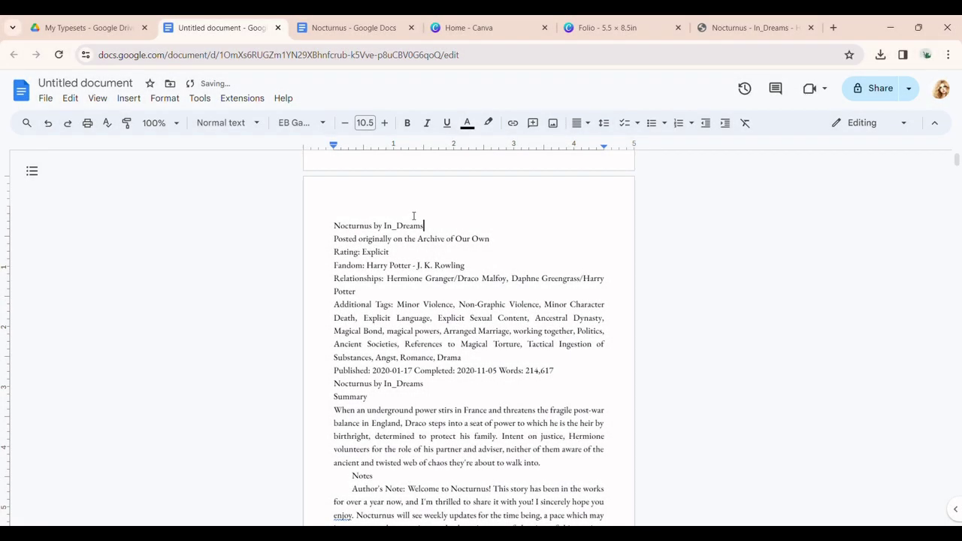
Step: Add a "Typeset by:" line with the typesetter's handle below the title and author line at the start of the page
key(Return)
text(Typeset by:)
text(@MorriganSegdae)
Step: Center and bold the title and typesetter lines, and add a blank line below them
scroll(528, 402, up, 1)
scroll(529, 402, up, 1)
drag(335, 351, 451, 364)
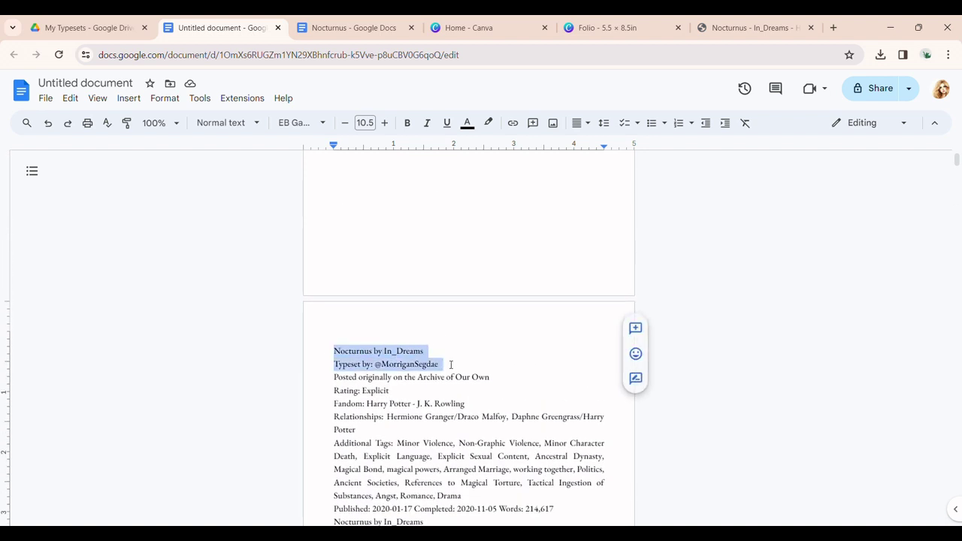
click(578, 122)
key(ctrl+shift+e)
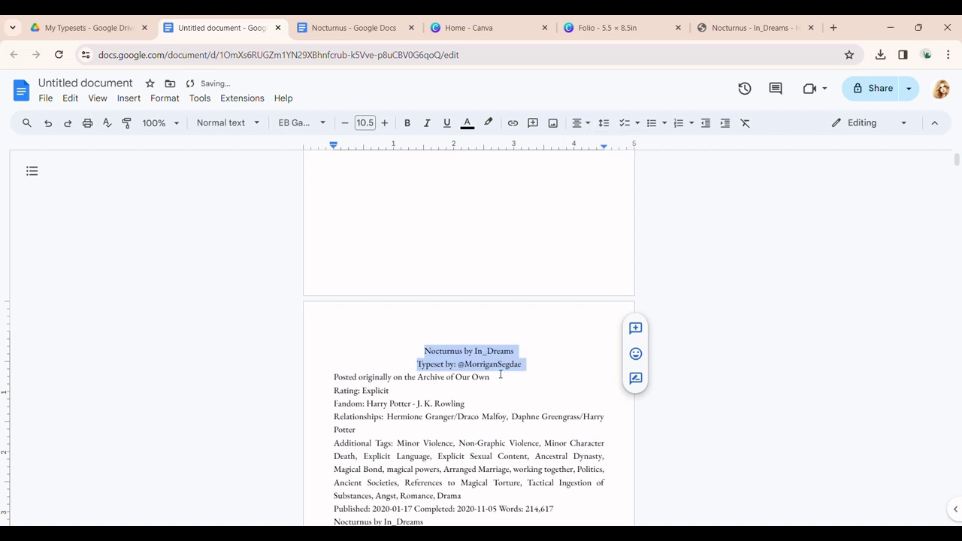
key(ctrl+b)
scroll(460, 328, down, 1)
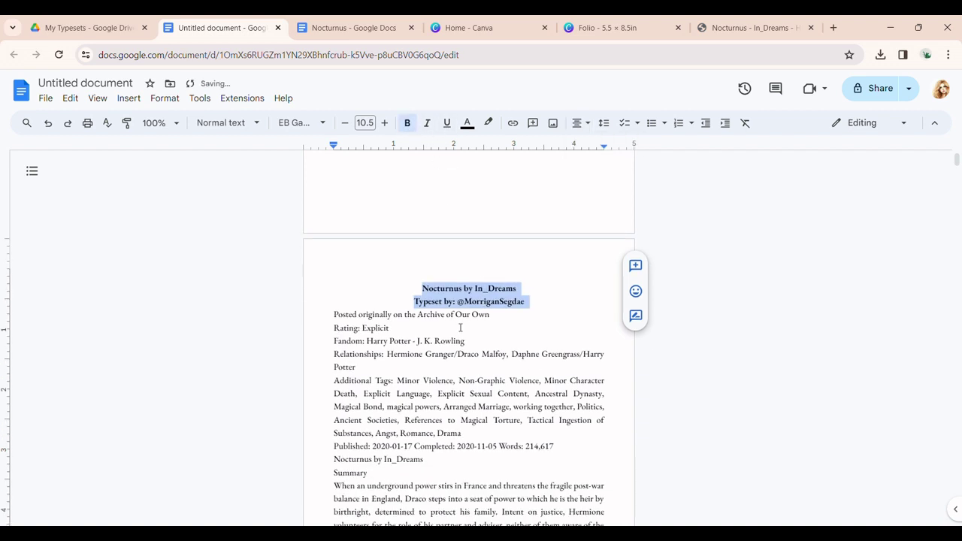
click(547, 305)
key(Return)
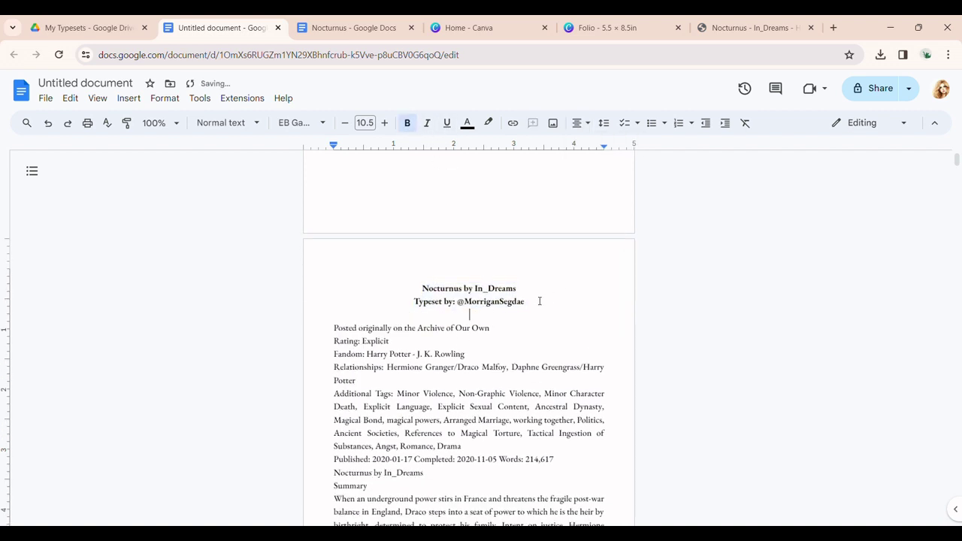
Step: Bold the Rating, Fandom, Relationships and Additional Tags labels
drag(335, 341, 361, 343)
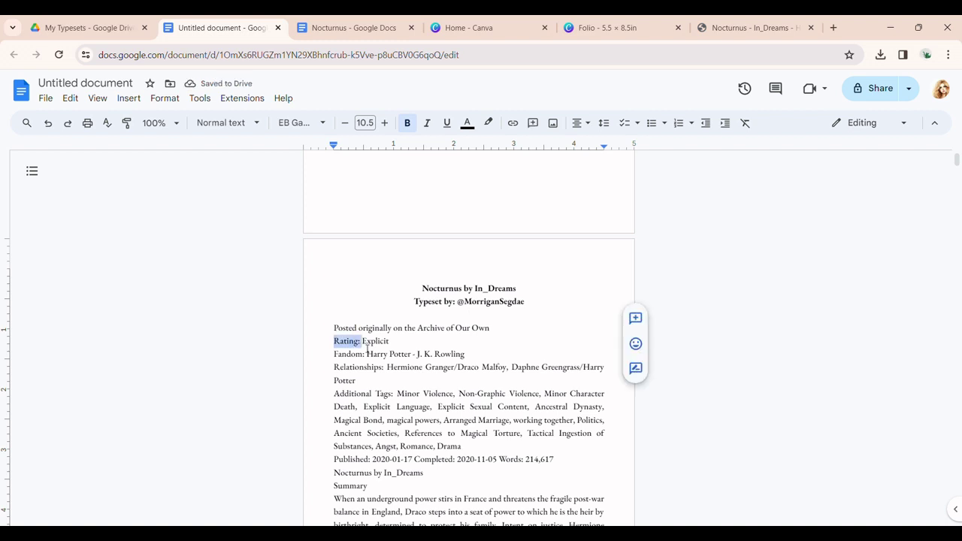
scroll(354, 338, down, 1)
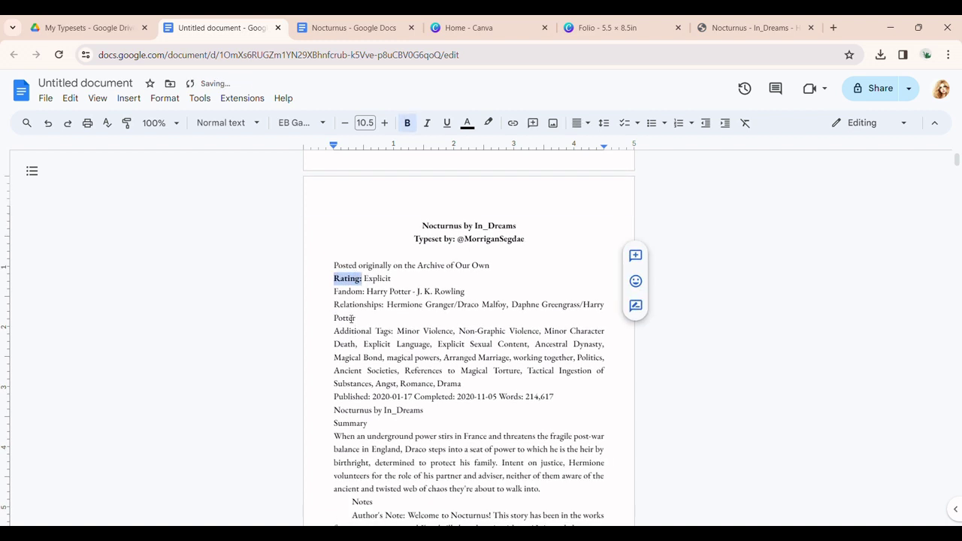
drag(335, 294, 388, 307)
key(ctrl+b)
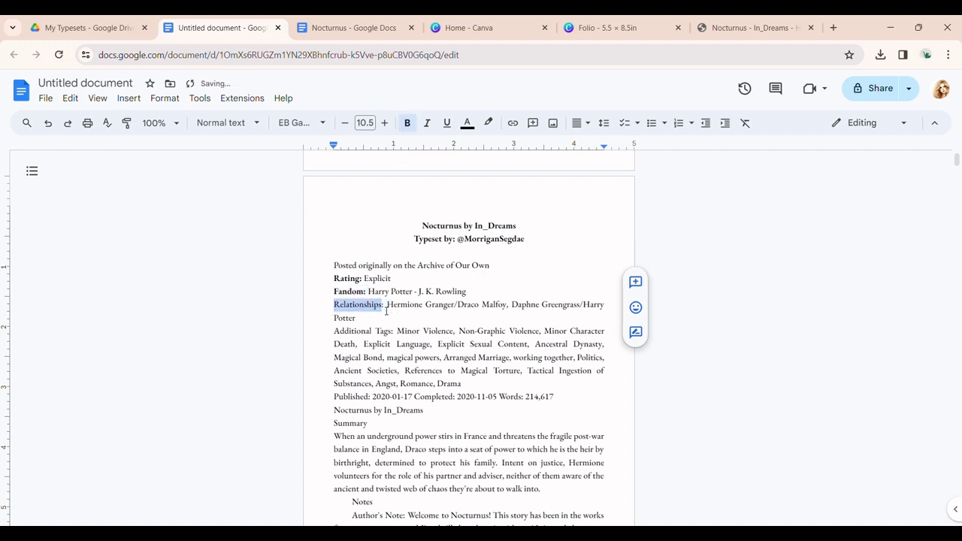
key(ctrl+b)
drag(335, 333, 396, 333)
key(ctrl+b)
Step: Bold the Published, Completed and Words labels, leaving their values in regular weight
drag(333, 397, 536, 405)
key(ctrl+b)
key(ctrl+b)
key(ctrl+b)
click(502, 417)
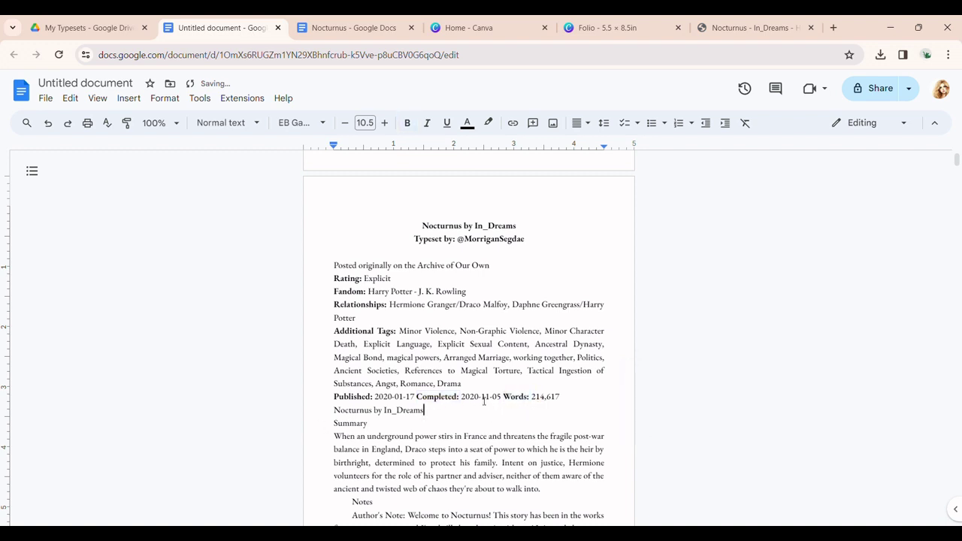
Step: Delete the duplicate title and author text above Summary, keeping its blank line as spacing
scroll(502, 417, down, 1)
shift+click(401, 363)
drag(426, 347, 334, 347)
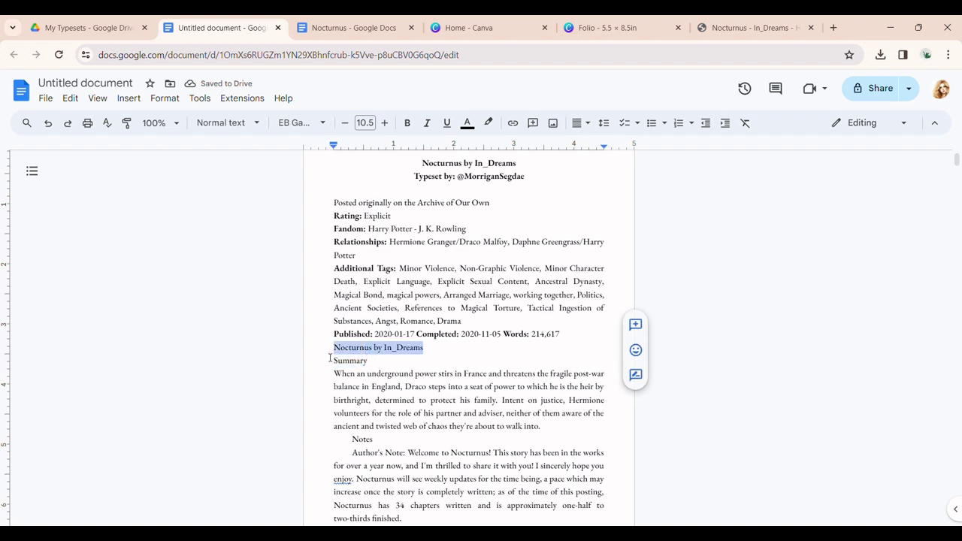
key(BackSpace)
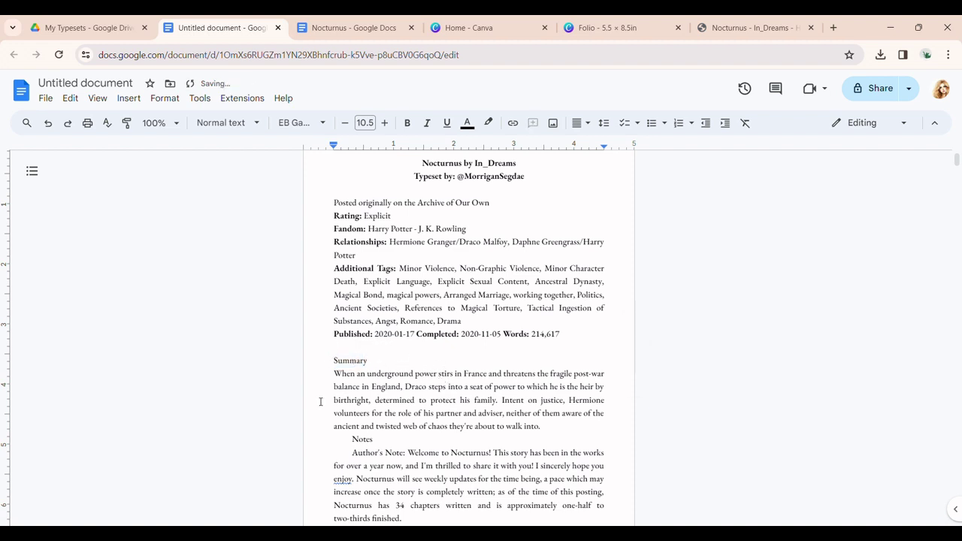
Step: Put the summary text on the Summary line after a colon, and bold the word "Summary"
key(BackSpace)
text(:)
scroll(396, 379, up, 1)
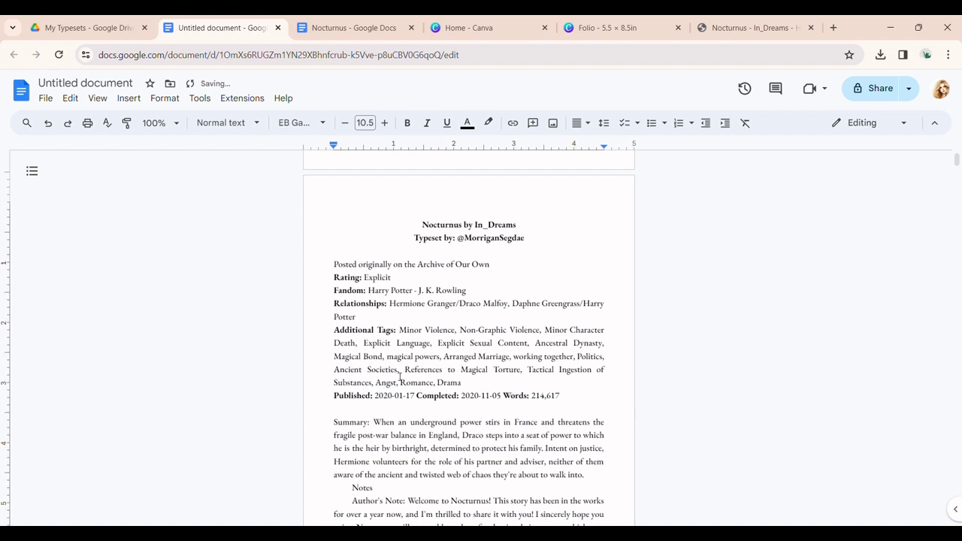
drag(334, 426, 368, 435)
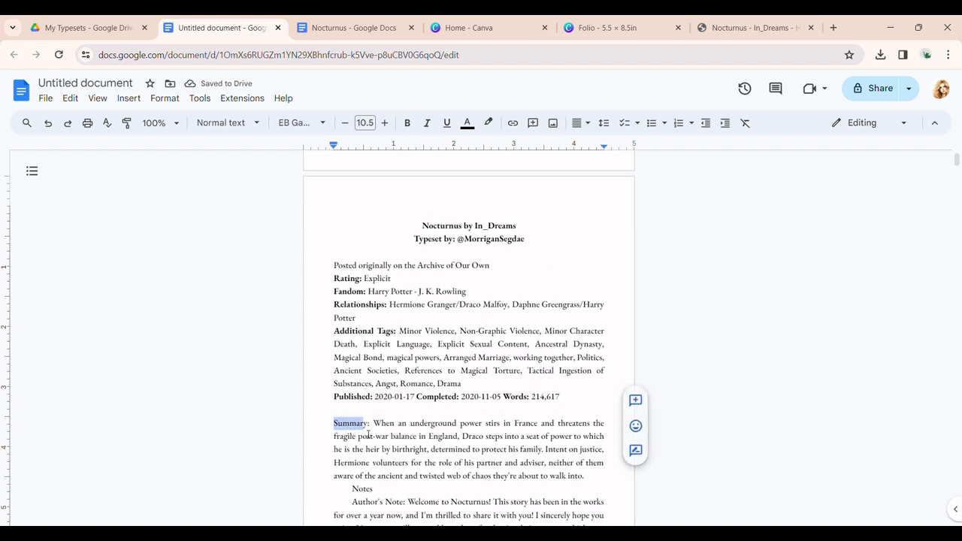
key(ctrl+b)
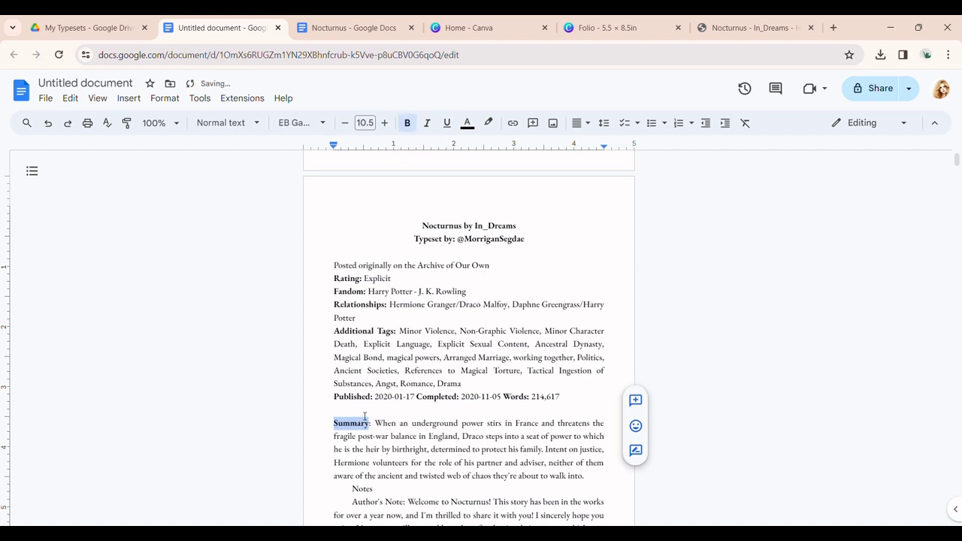
Step: Delete everything from the Notes heading through the translation links, up to the Chapter 1 heading
scroll(456, 383, down, 1)
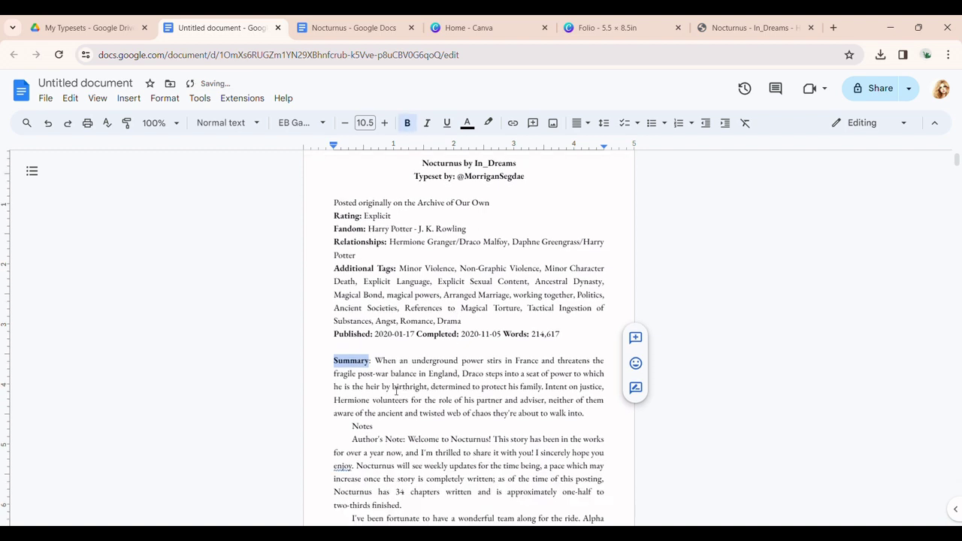
scroll(426, 440, down, 1)
drag(350, 367, 574, 439)
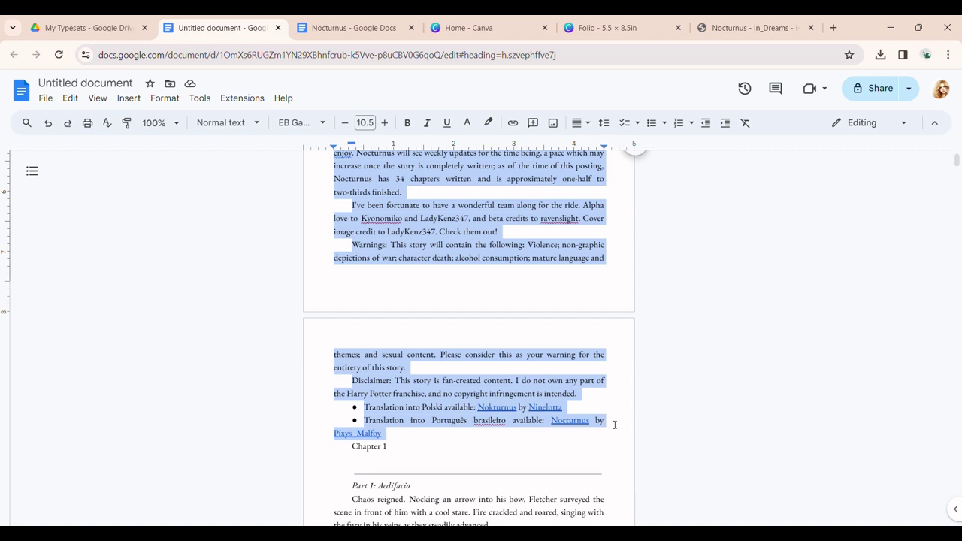
key(BackSpace)
scroll(545, 367, up, 5)
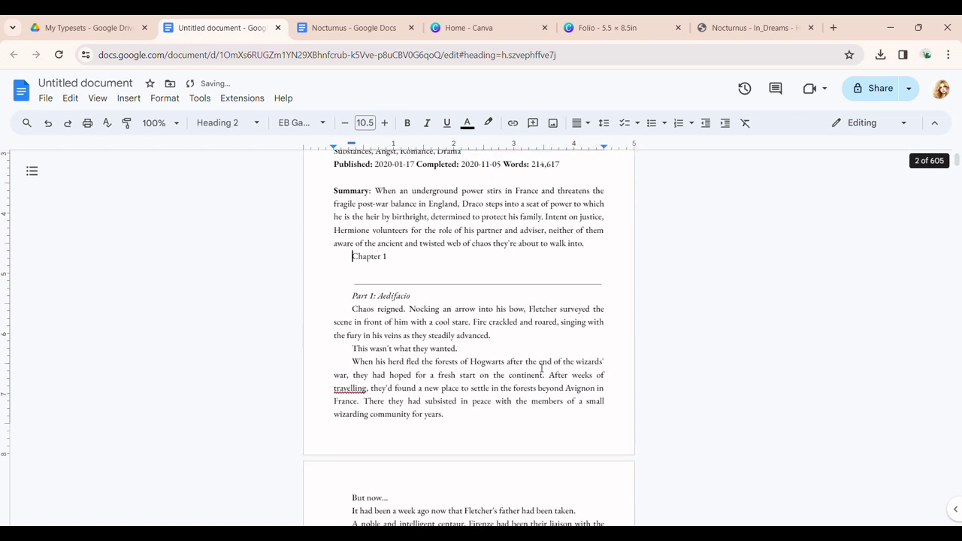
Step: Insert a page break before the Chapter 1 heading so the chapter starts on its own page
click(128, 97)
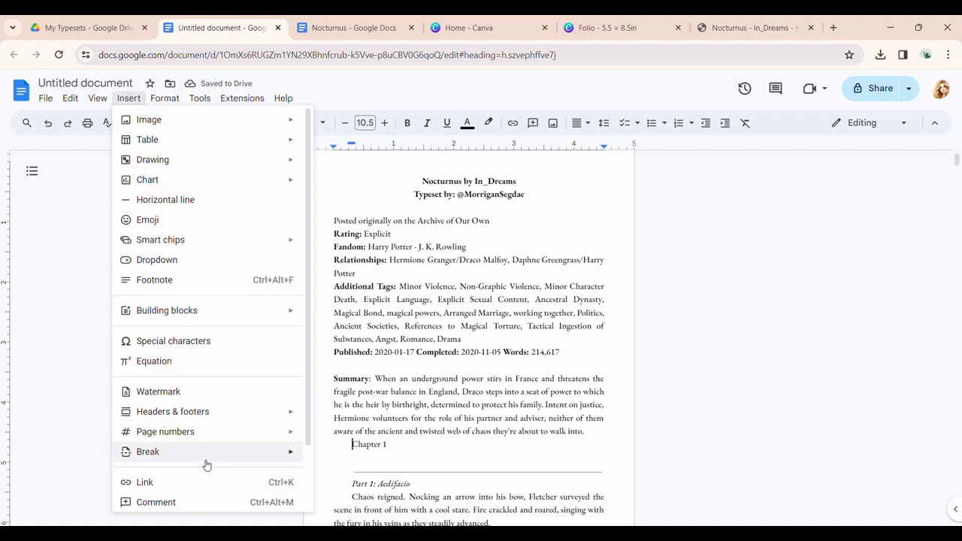
mouse_move(204, 452)
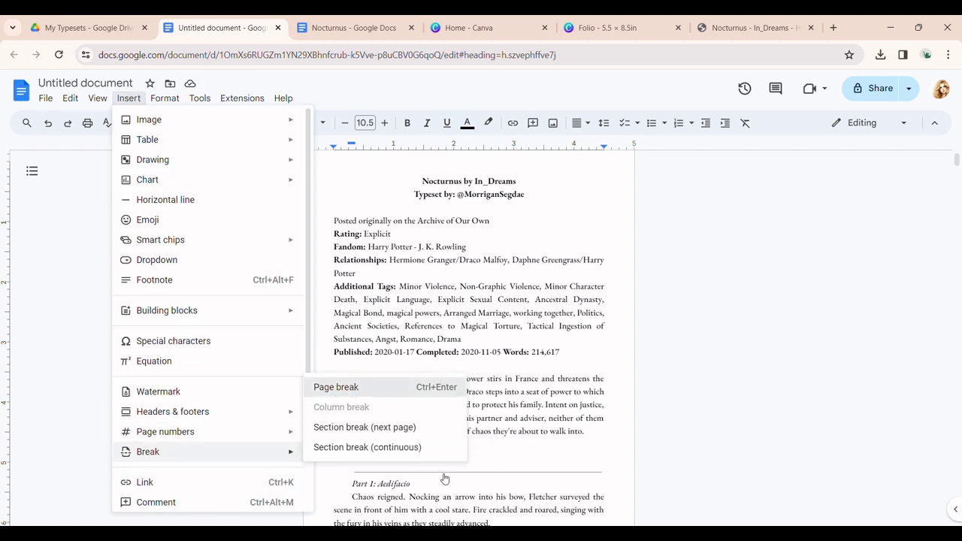
key(ctrl+Return)
Step: Add blank lines above the centred Nocturnus title line to move the story information down its page
scroll(451, 345, up, 3)
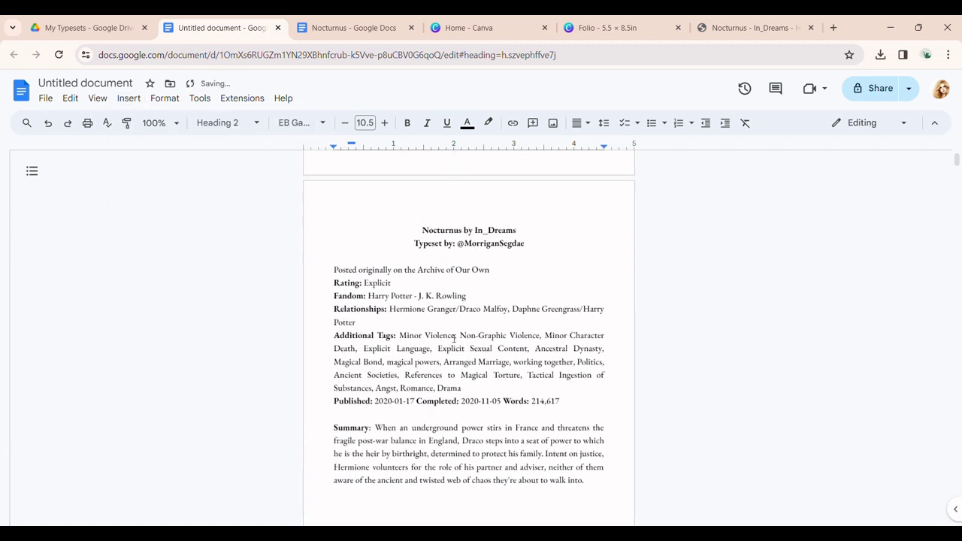
click(404, 229)
key(Return)
key(Return)
key(Return)
key(Return)
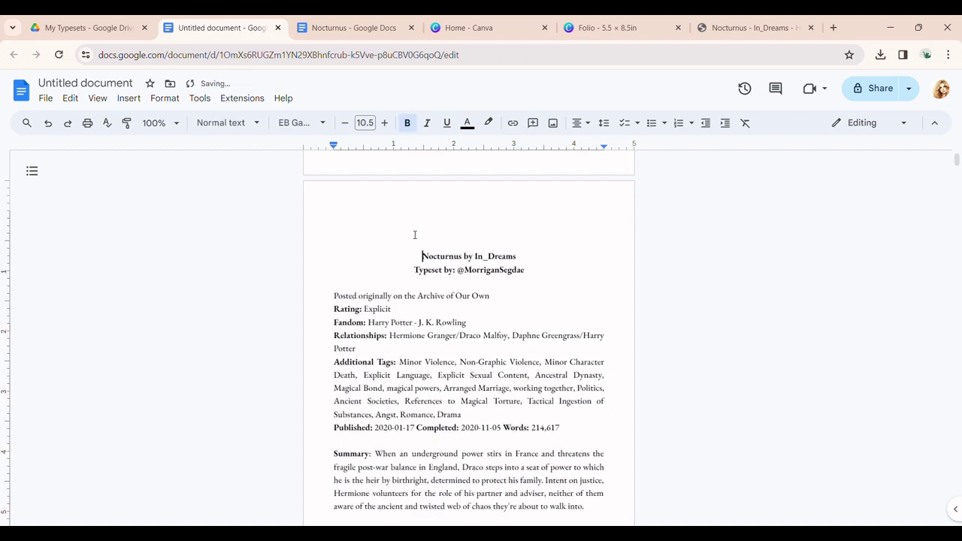
scroll(438, 255, down, 2)
scroll(439, 255, up, 1)
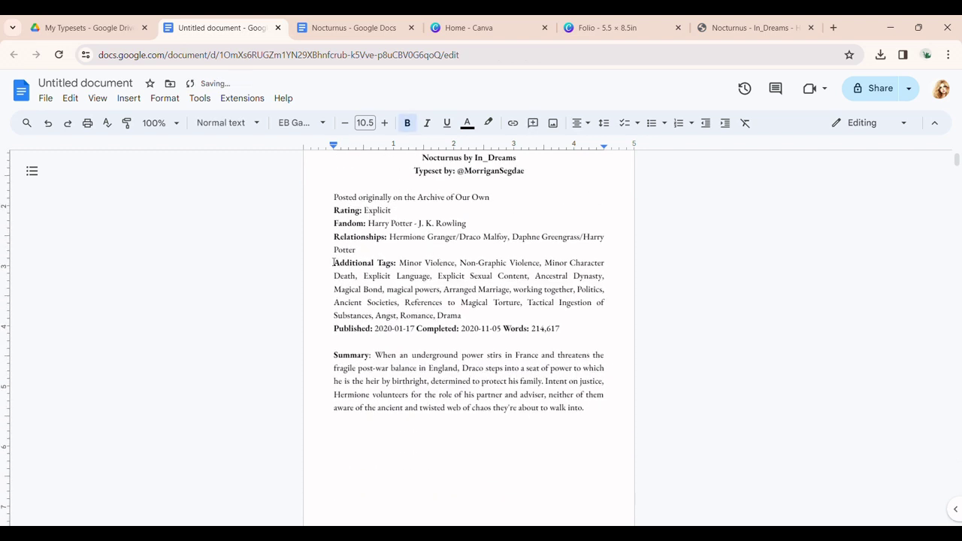
Step: Set the view zoom to 50% and add more blank lines above the title to lower the story information further
click(158, 122)
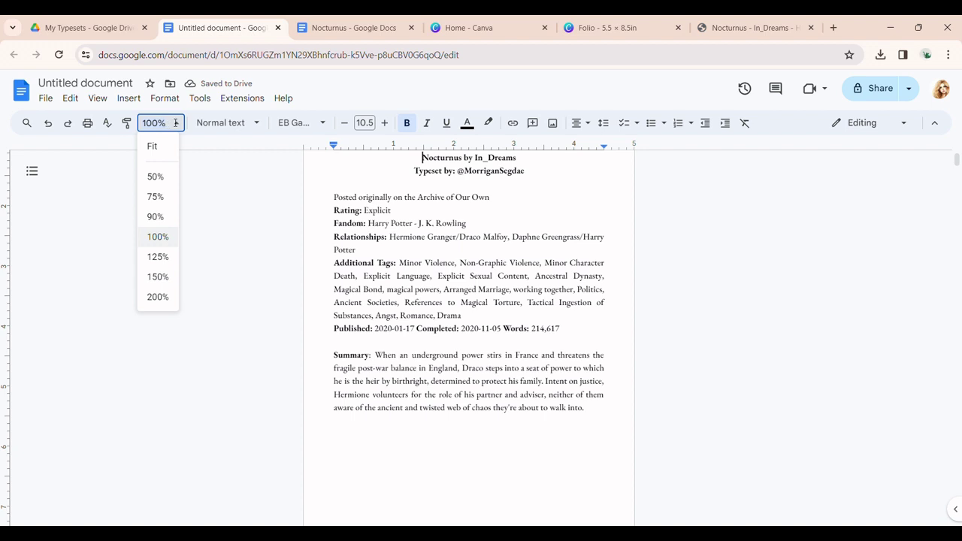
click(174, 181)
key(Return)
key(Return)
key(Return)
key(Return)
key(Return)
key(Return)
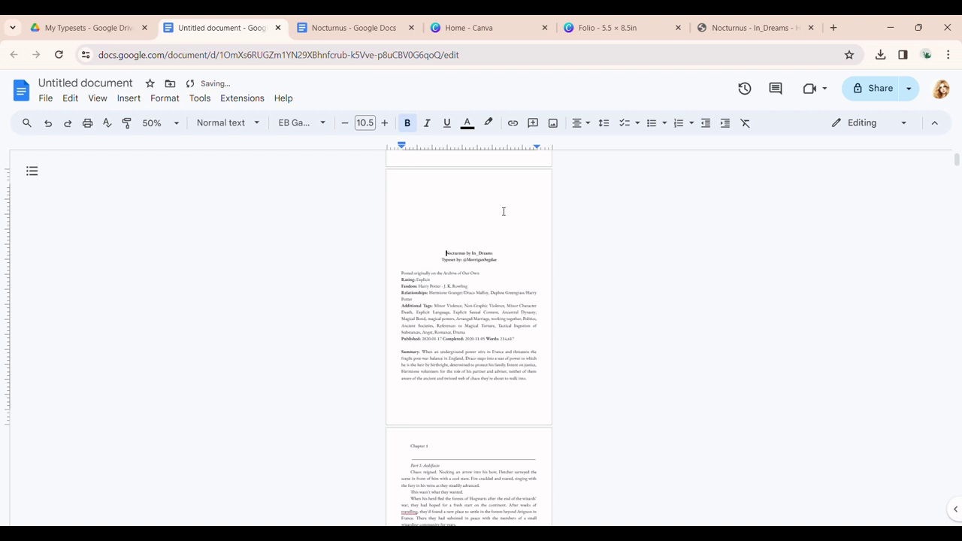
key(Return)
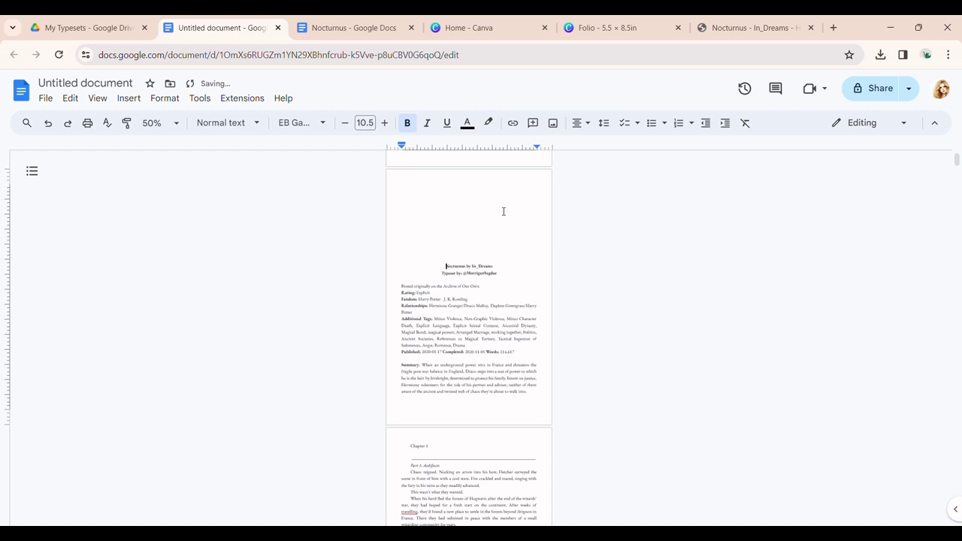
Step: Insert another page break after the story information to create a blank page before Chapter 1
scroll(609, 244, up, 3)
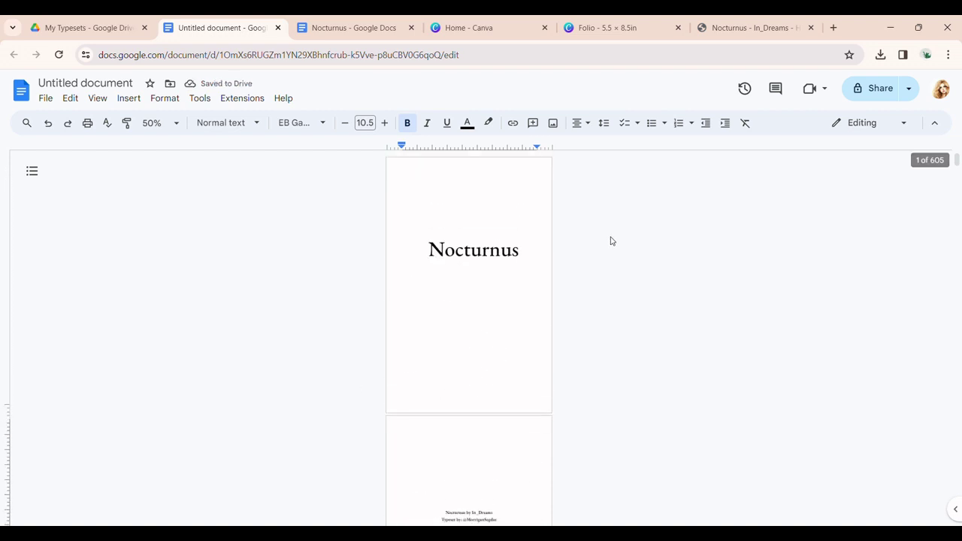
scroll(566, 200, down, 1)
scroll(505, 275, down, 2)
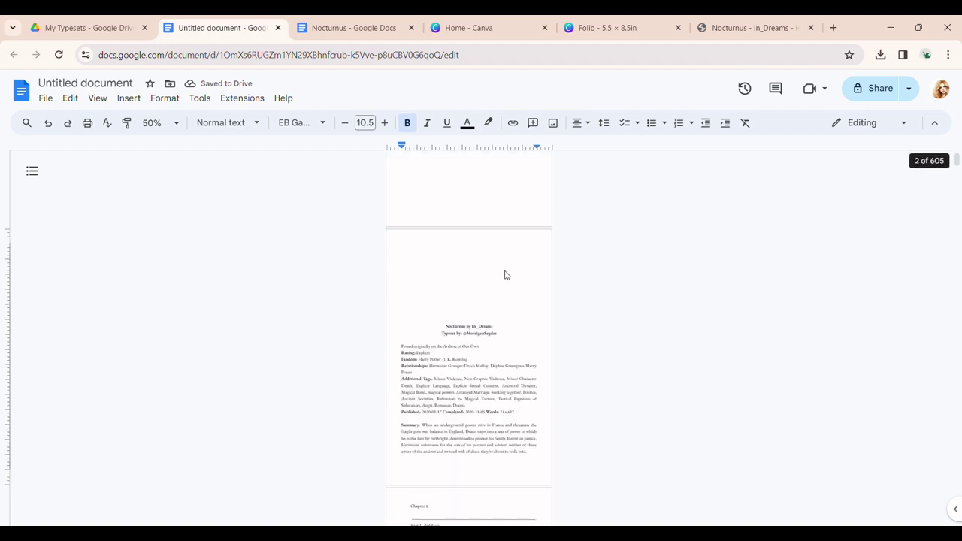
scroll(466, 397, down, 2)
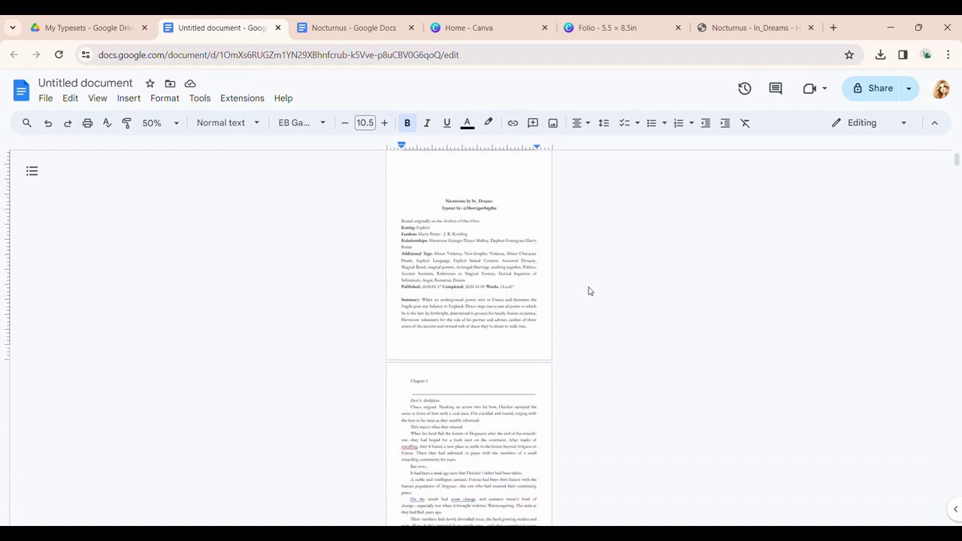
click(469, 354)
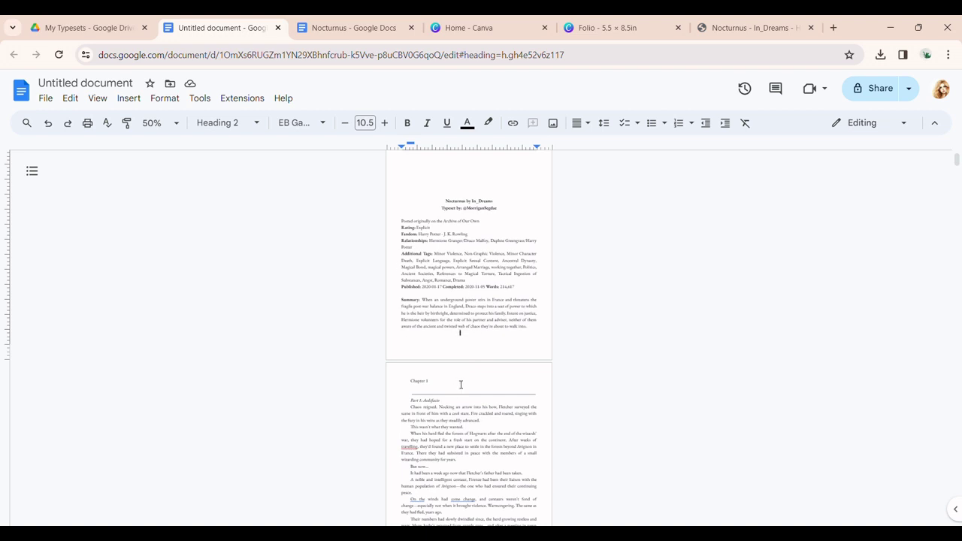
key(Return)
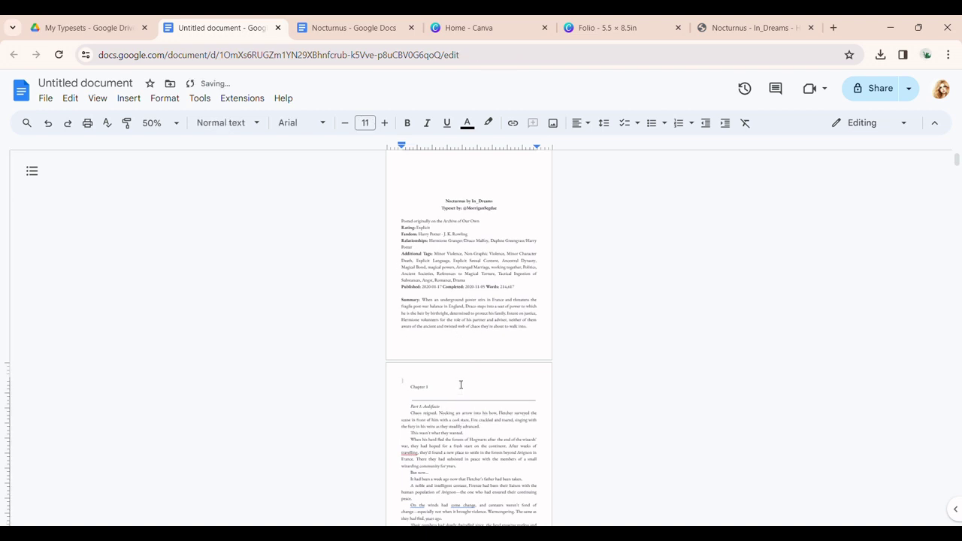
click(127, 98)
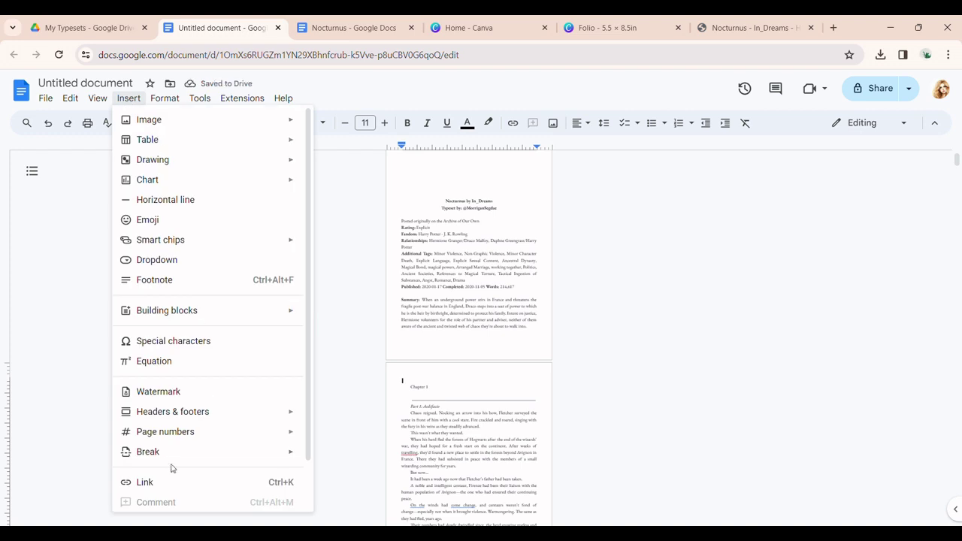
mouse_move(181, 458)
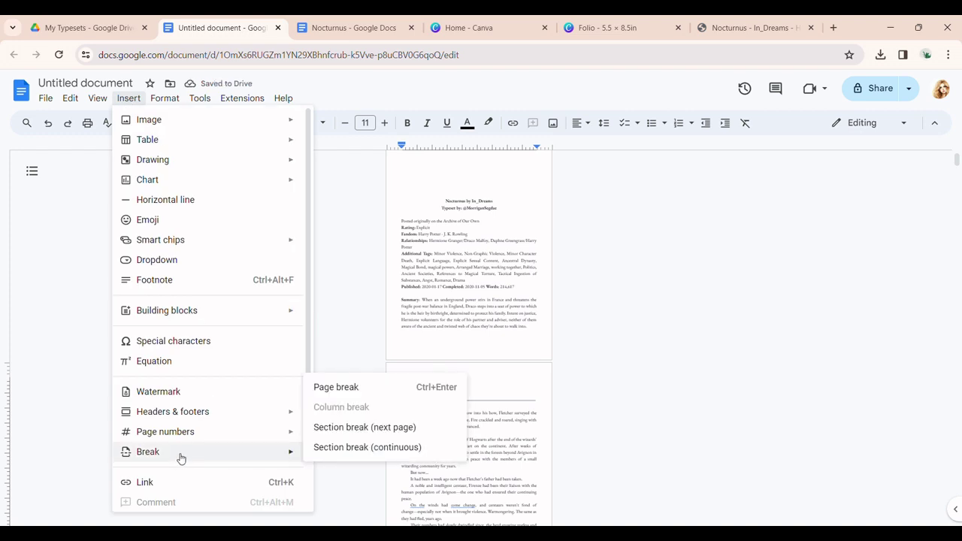
click(438, 388)
scroll(507, 296, up, 3)
scroll(472, 279, up, 3)
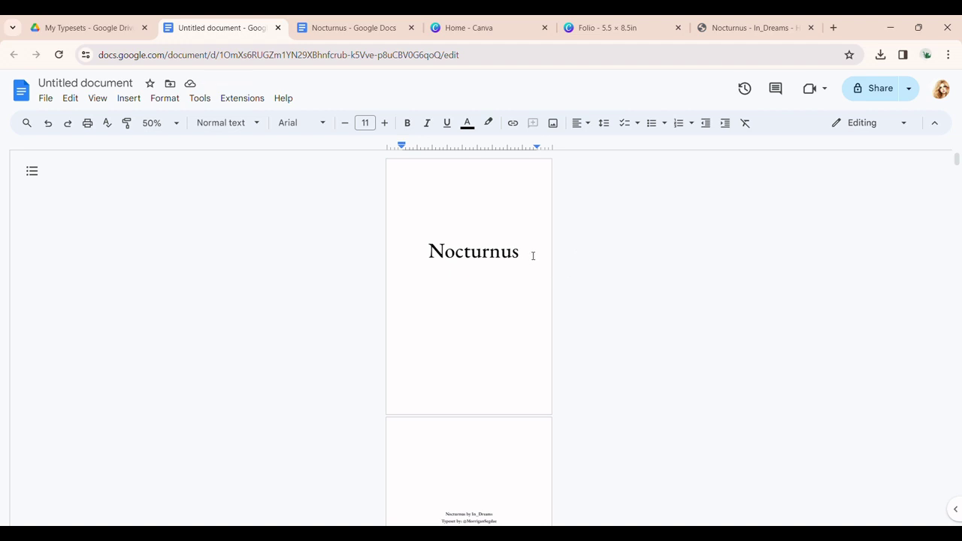
scroll(541, 257, down, 5)
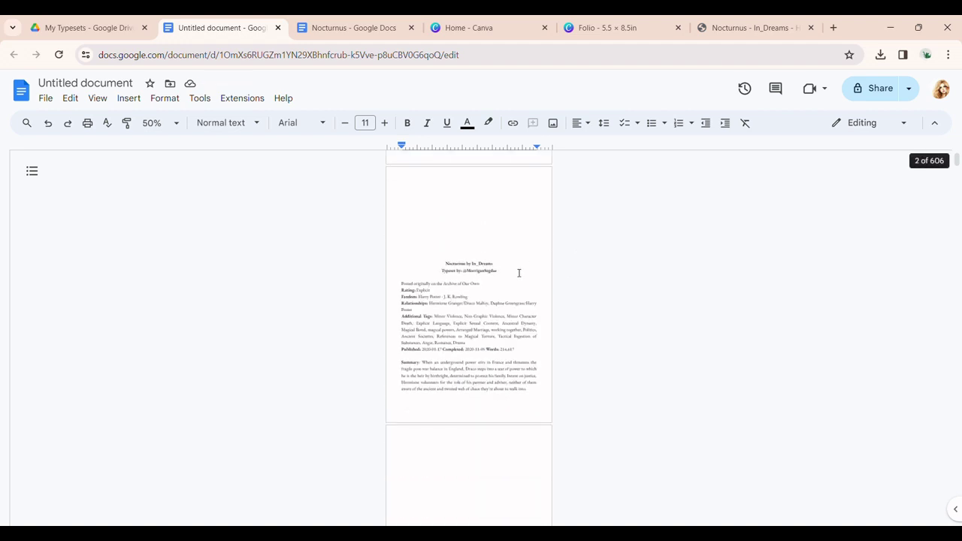
scroll(526, 218, up, 3)
scroll(516, 281, down, 5)
scroll(492, 318, down, 2)
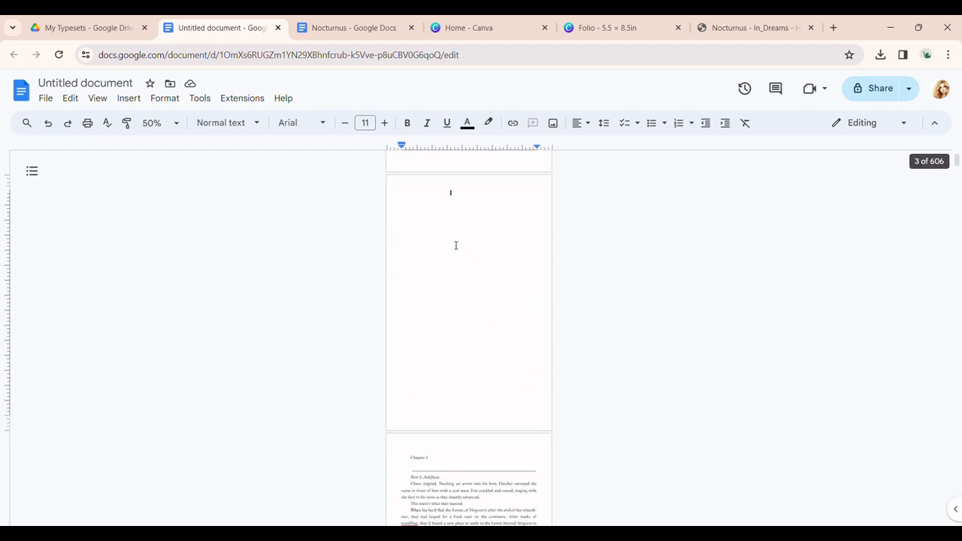
text(dec)
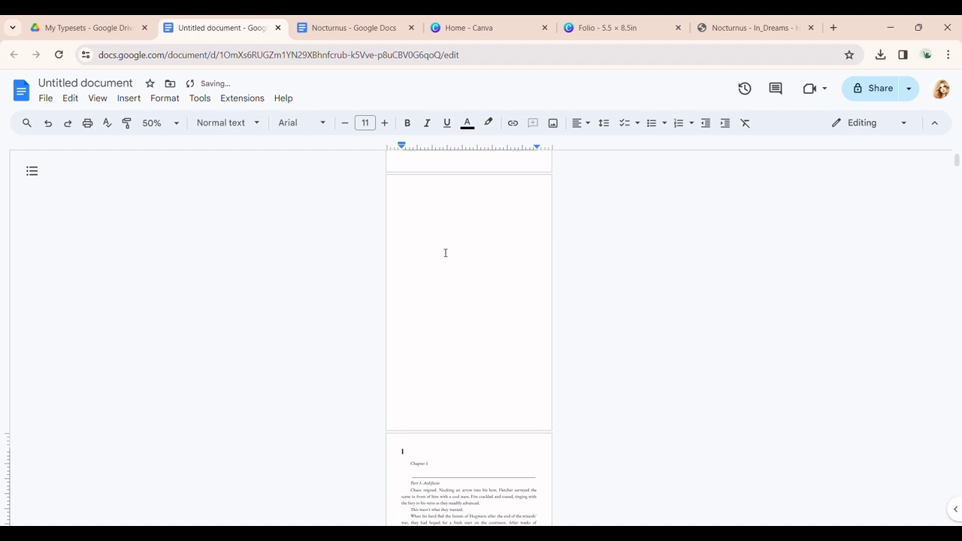
key(BackSpace)
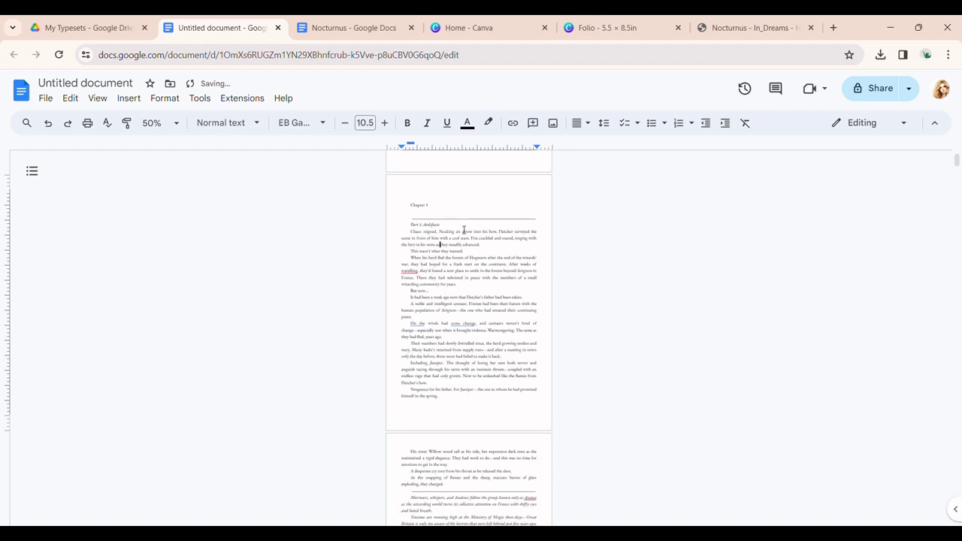
key(ctrl+z)
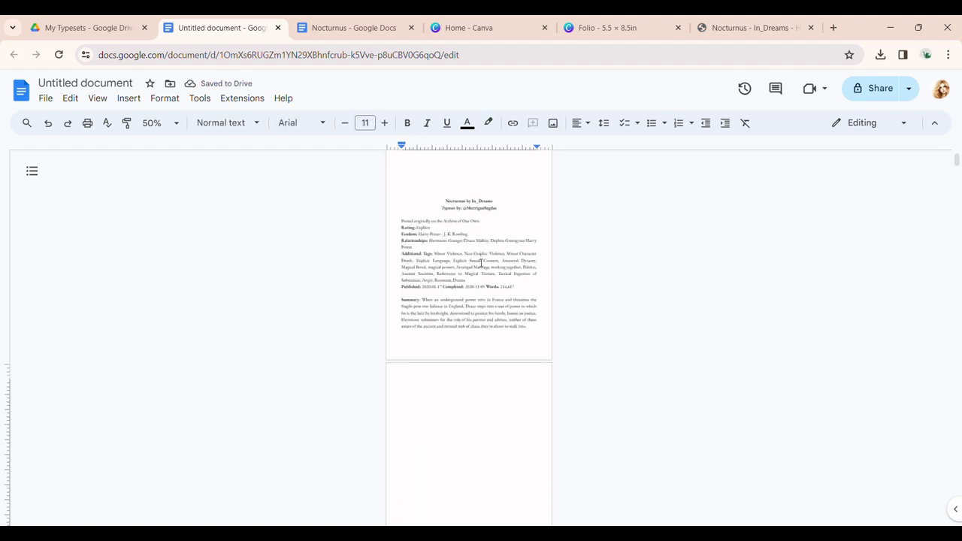
Step: Enter the placeholder text "Decorative title page" on the blank page after the story information
scroll(466, 259, down, 3)
text(as)
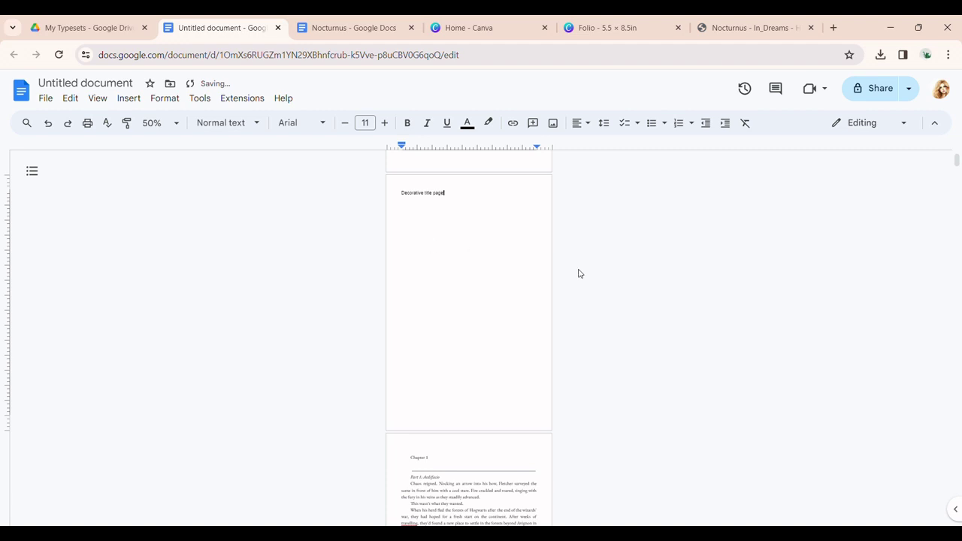
scroll(579, 274, up, 3)
scroll(519, 282, down, 3)
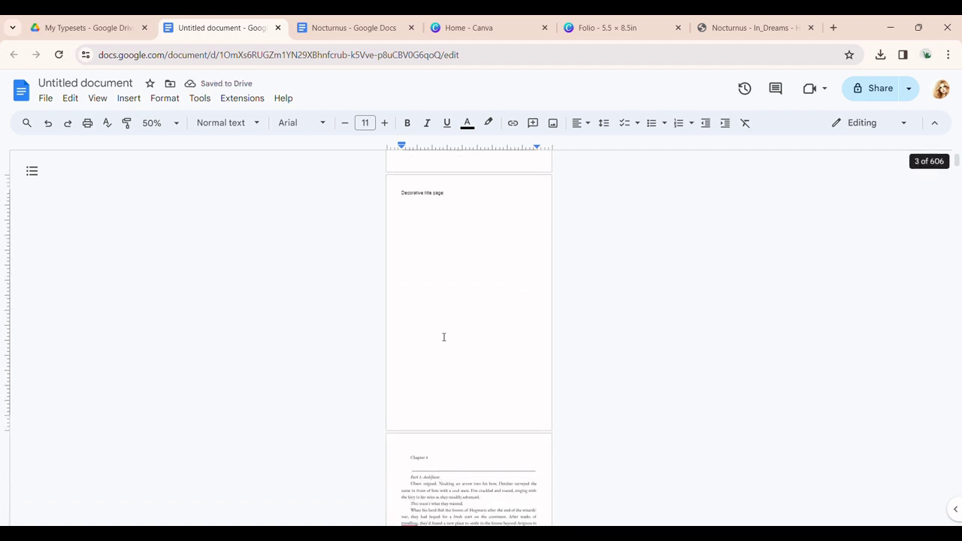
scroll(428, 275, up, 3)
scroll(433, 444, down, 1)
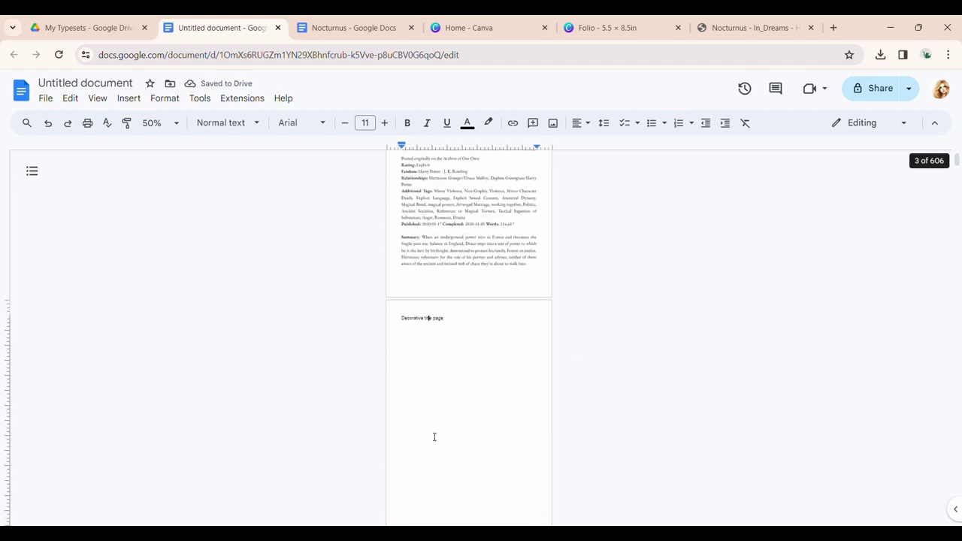
click(438, 350)
text(:)
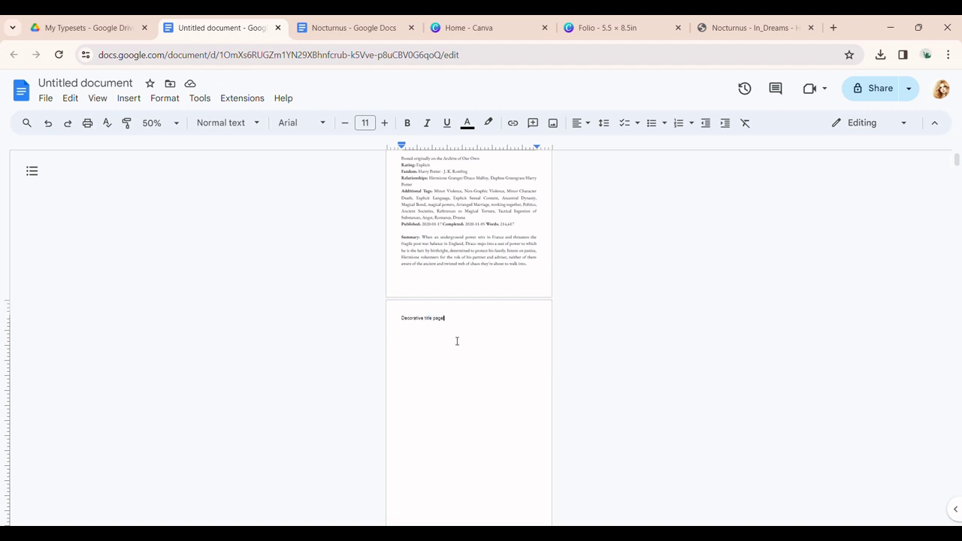
Step: Insert a page break at the start of the Chapter 1 heading to add a blank page after the decorative title page
scroll(459, 340, up, 1)
scroll(459, 338, down, 3)
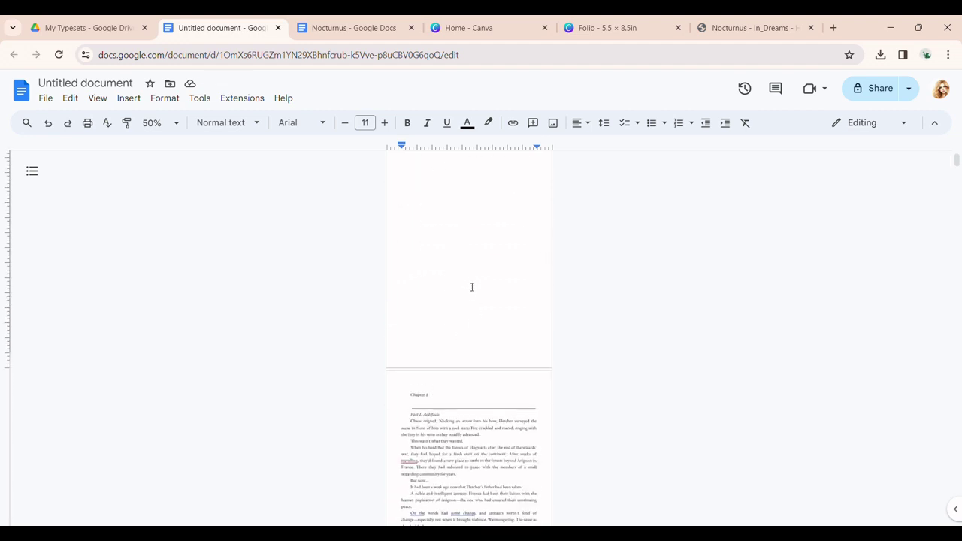
scroll(473, 244, up, 3)
scroll(477, 247, down, 3)
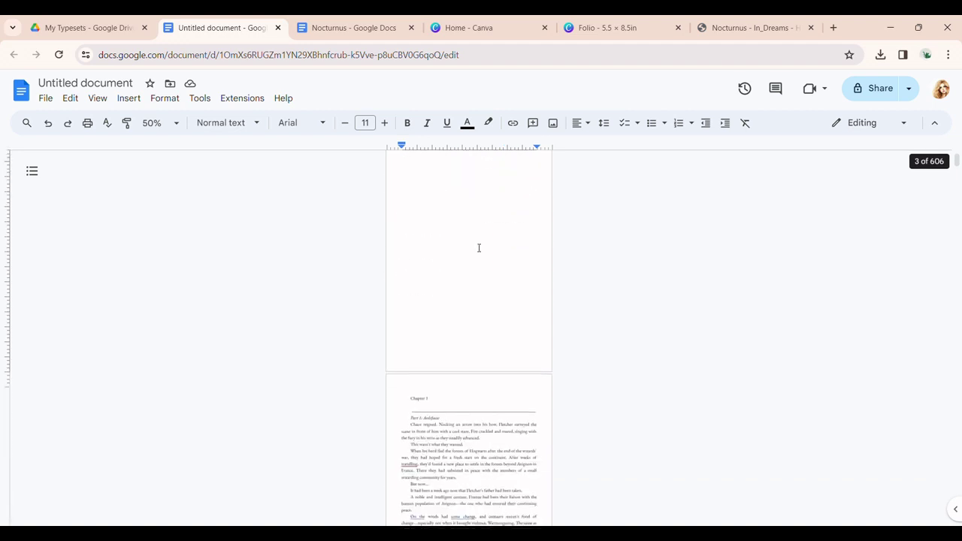
click(474, 240)
scroll(451, 270, up, 2)
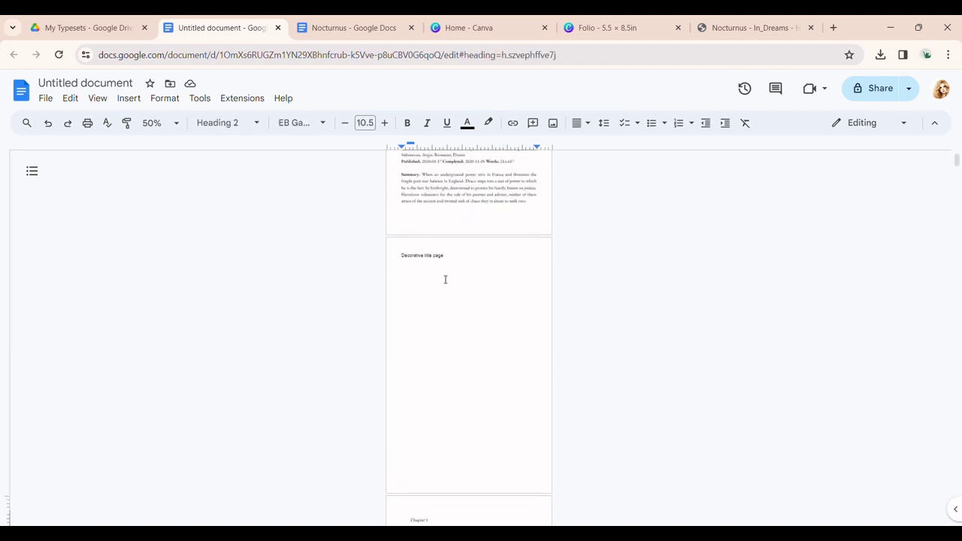
scroll(450, 311, down, 2)
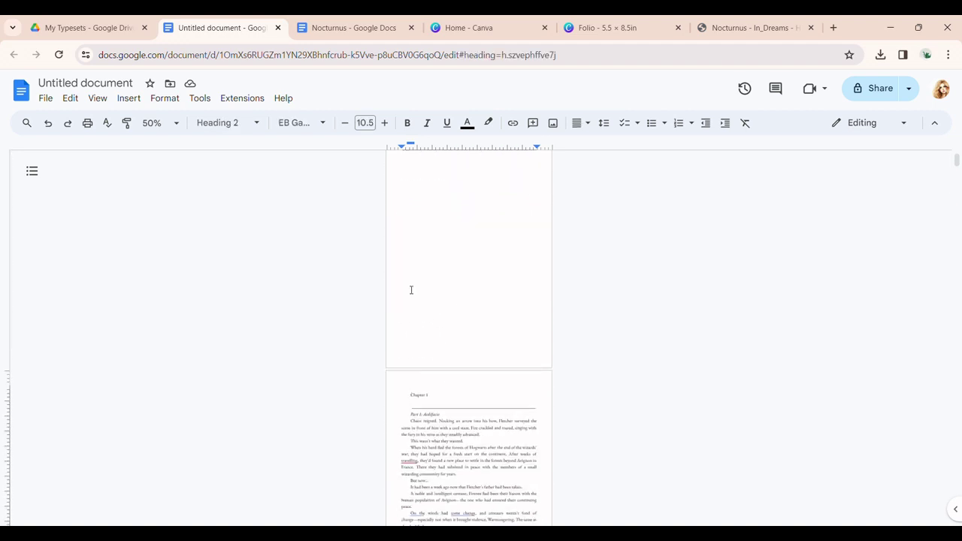
click(128, 98)
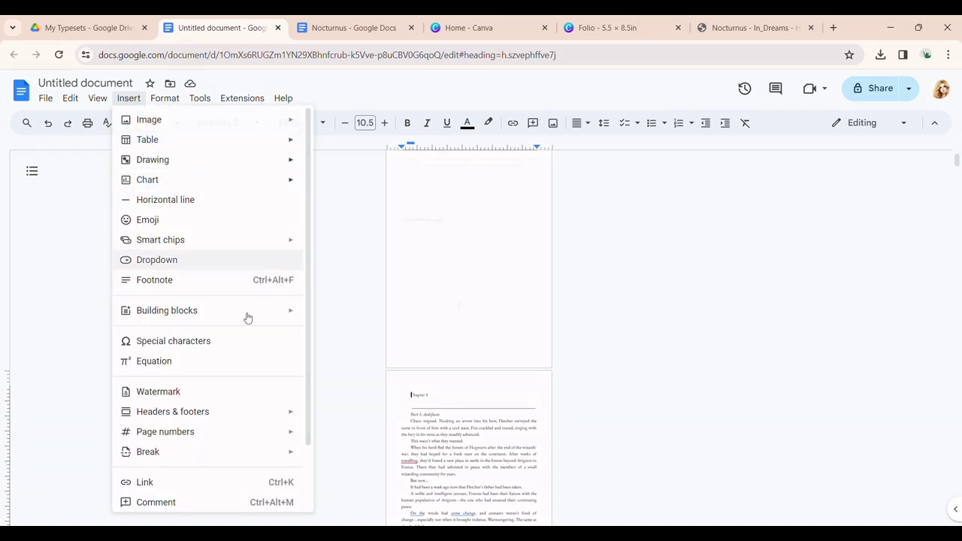
click(338, 386)
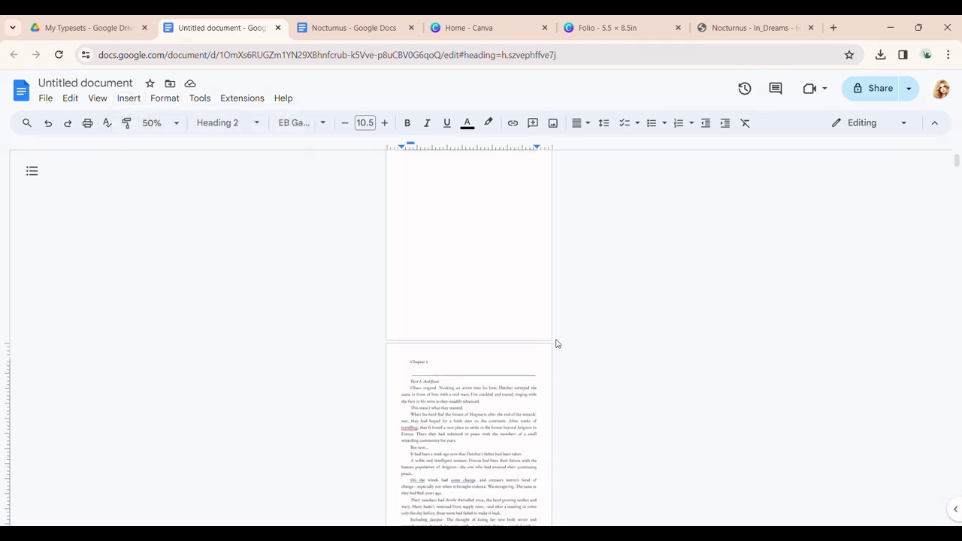
click(129, 98)
mouse_move(148, 451)
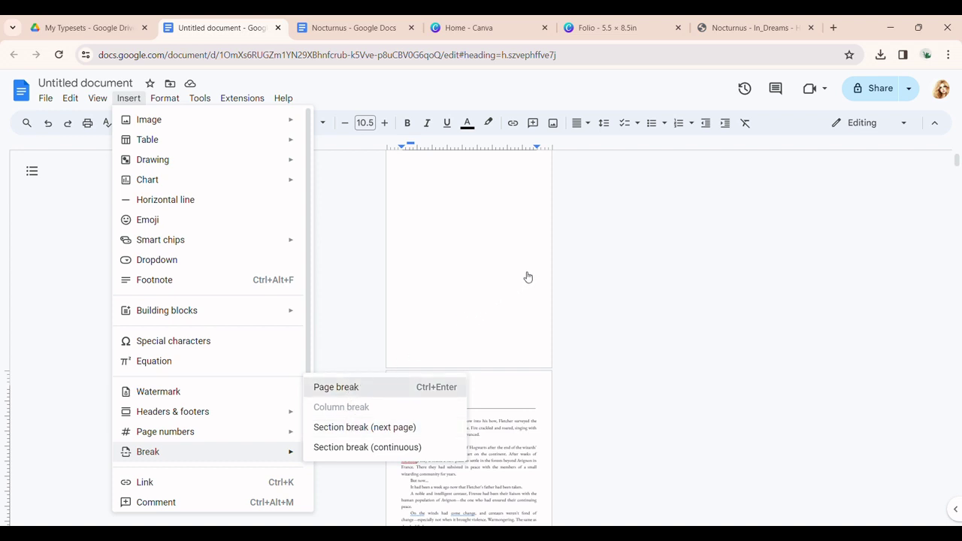
Step: Enter the placeholder text "Quote page" on the new blank page before Chapter 1
scroll(571, 301, up, 7)
scroll(617, 323, down, 3)
scroll(621, 316, down, 2)
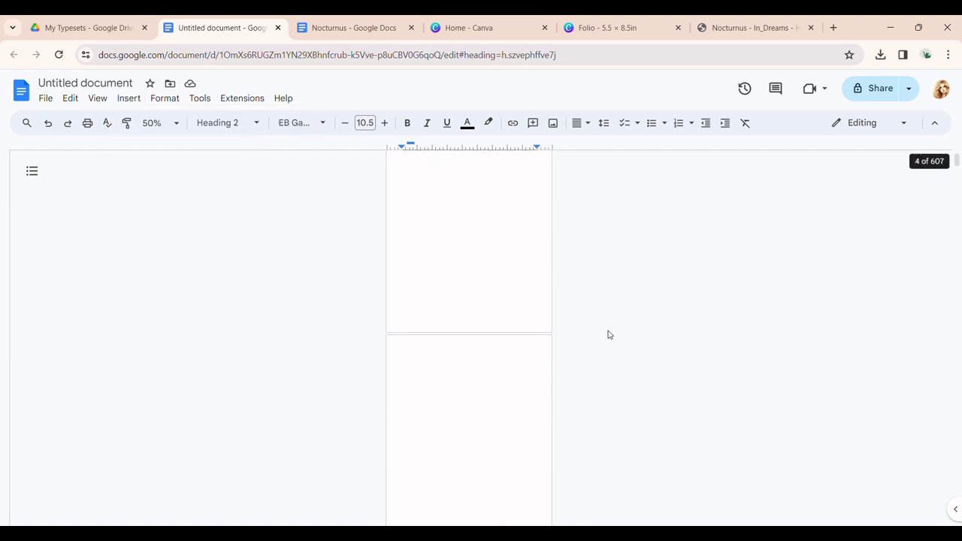
click(437, 396)
text(—)
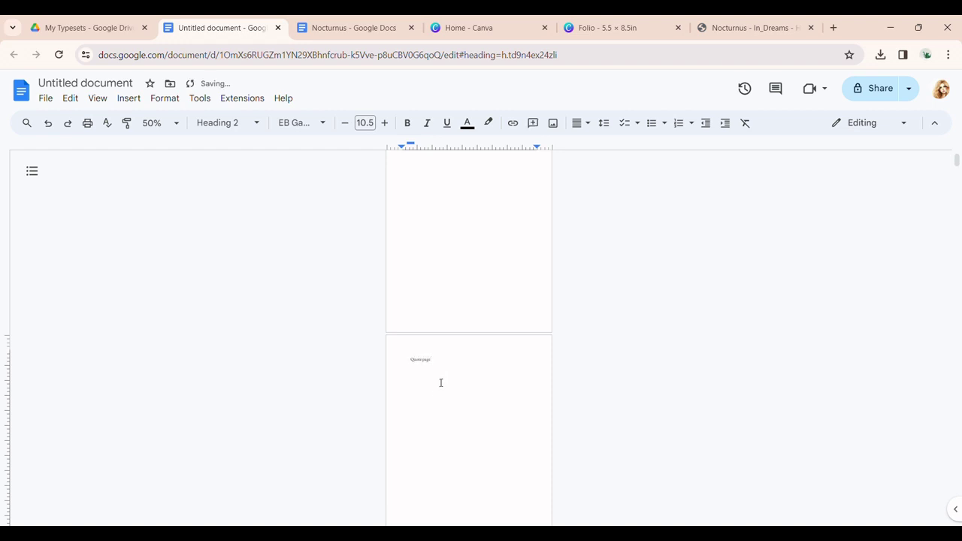
scroll(582, 403, up, 2)
scroll(526, 416, down, 3)
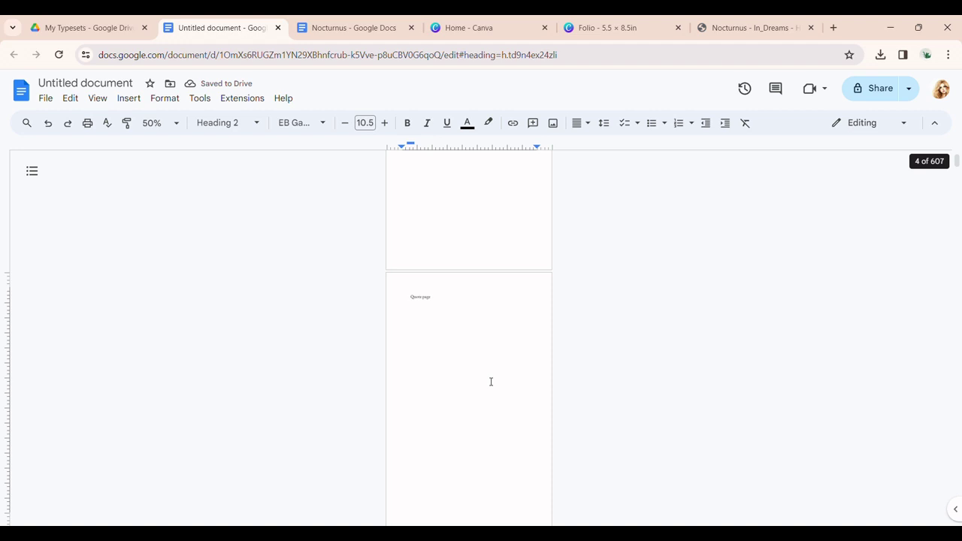
Step: Insert a page break after the "Quote page" placeholder text to add a blank page before Chapter 1
scroll(474, 345, down, 3)
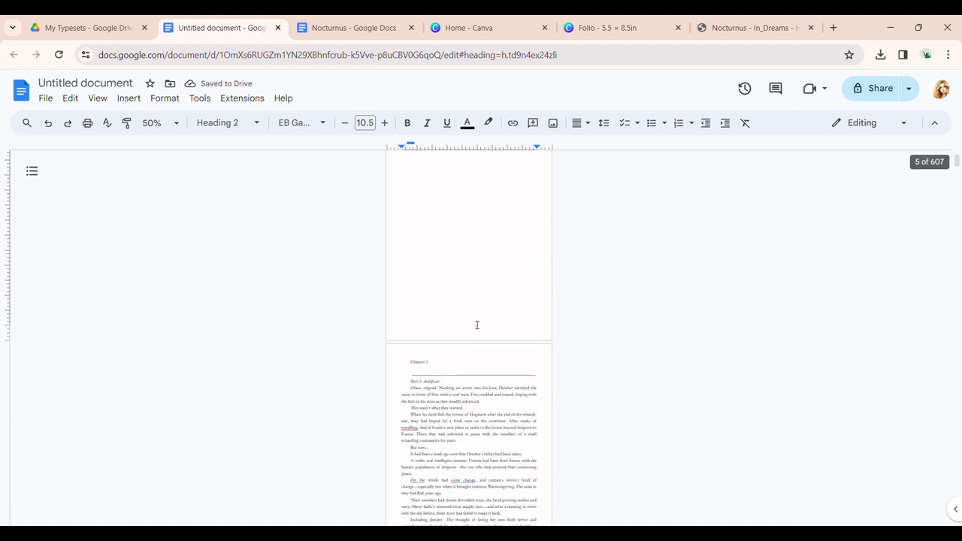
click(444, 325)
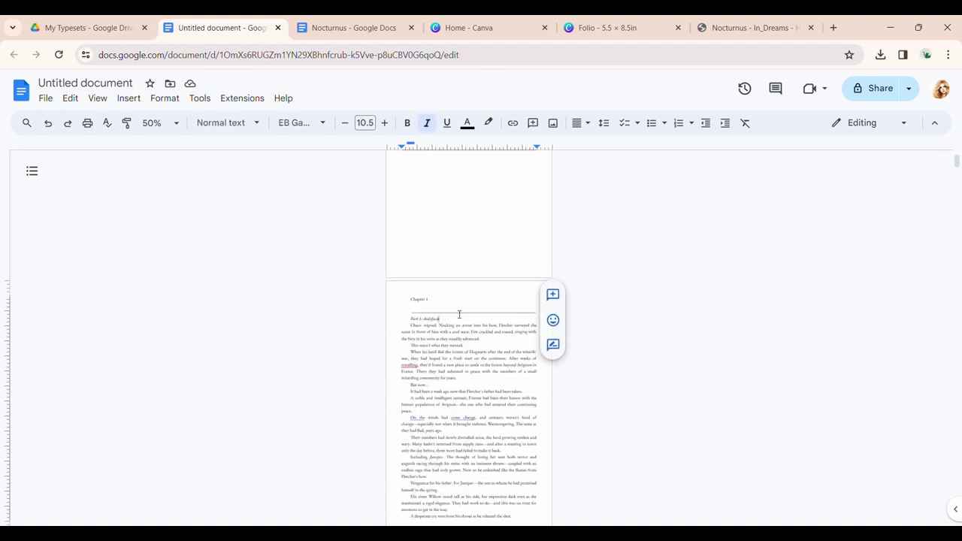
scroll(481, 348, up, 5)
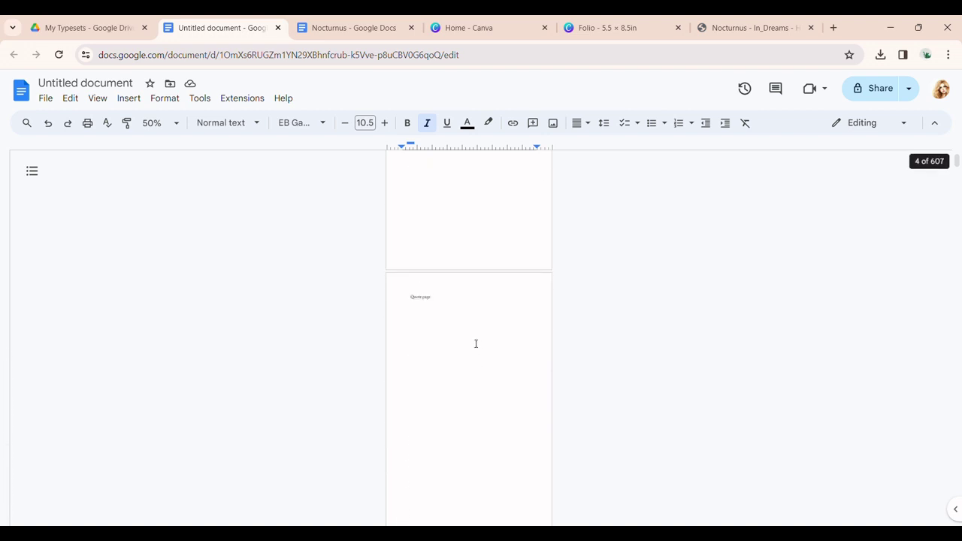
click(479, 297)
click(129, 98)
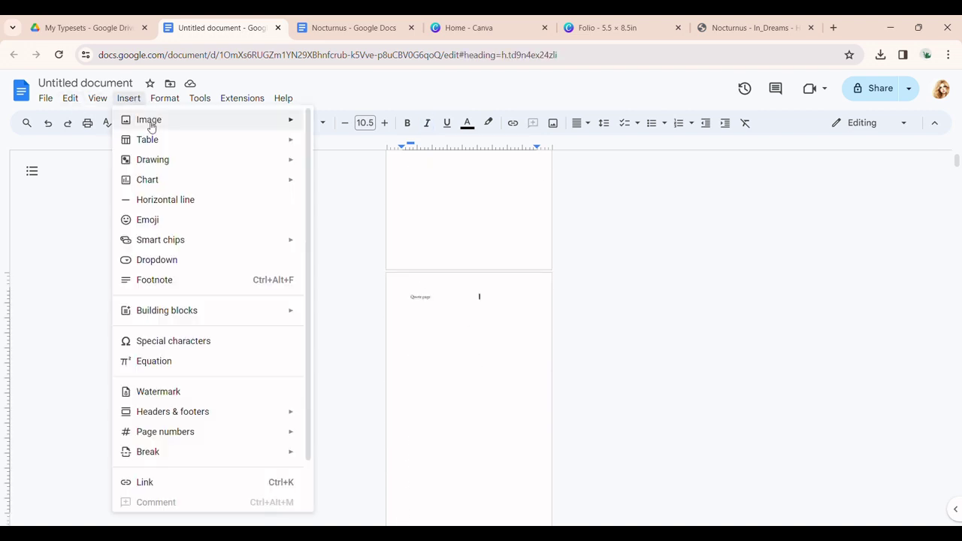
mouse_move(218, 457)
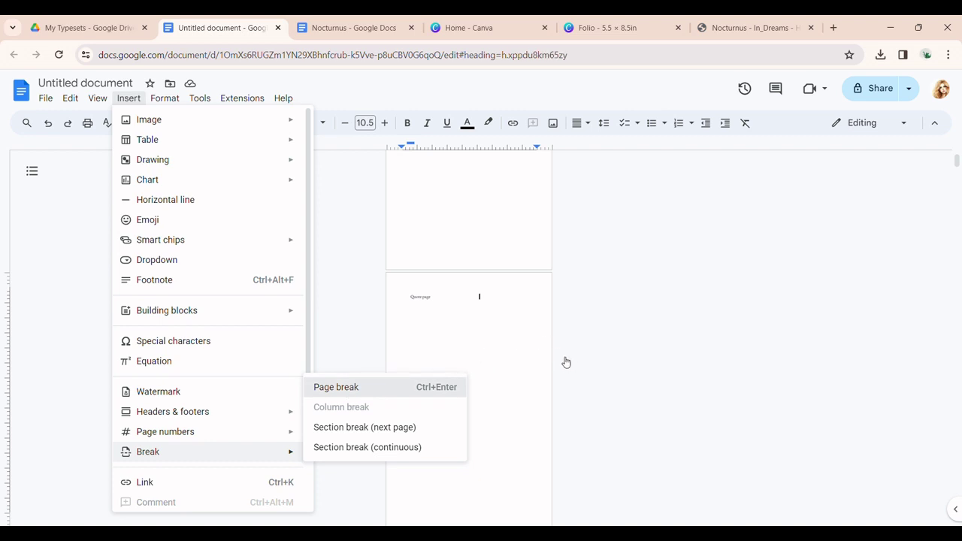
click(455, 385)
Step: Check the front-matter page order and bring up the section break (next page) option at the start of the Chapter 1 heading
scroll(541, 391, up, 10)
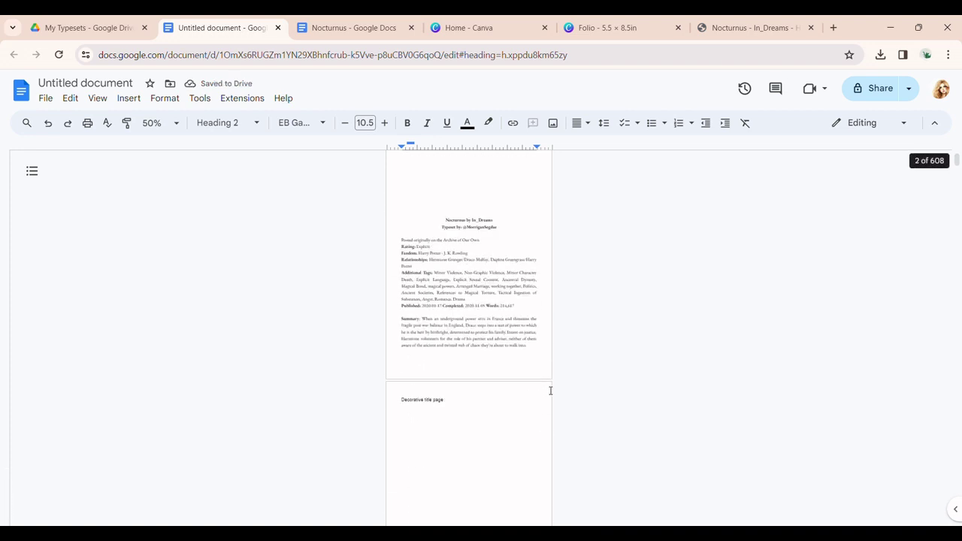
scroll(549, 391, up, 3)
scroll(545, 376, down, 12)
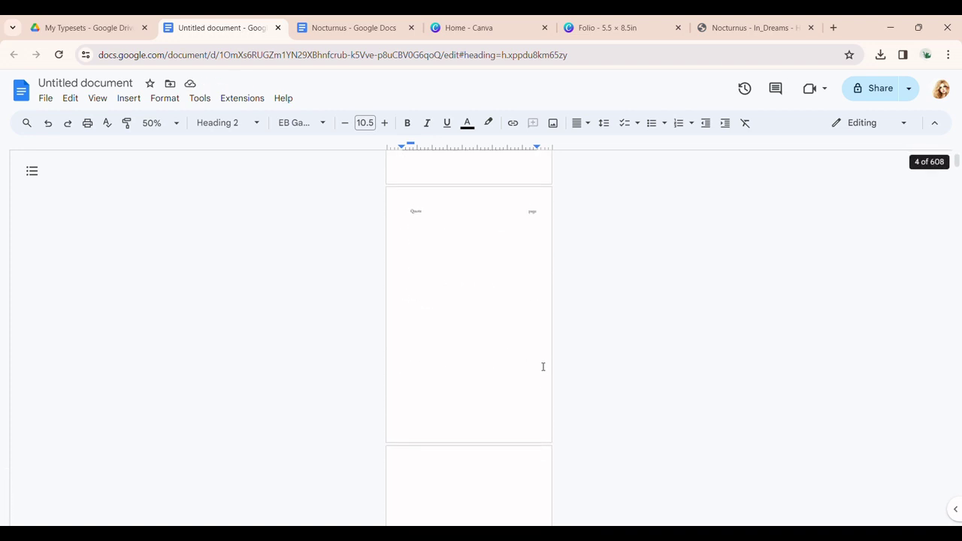
scroll(541, 364, down, 2)
click(406, 418)
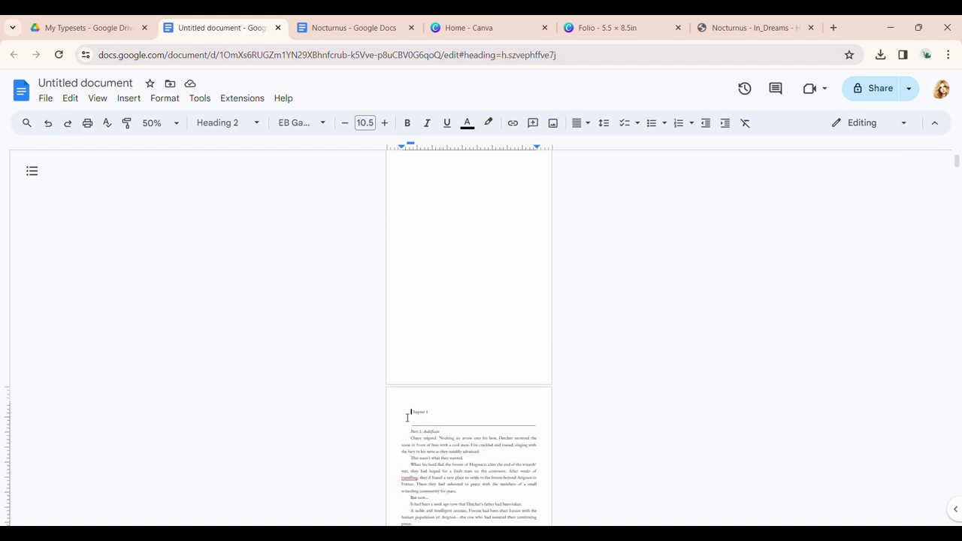
click(131, 98)
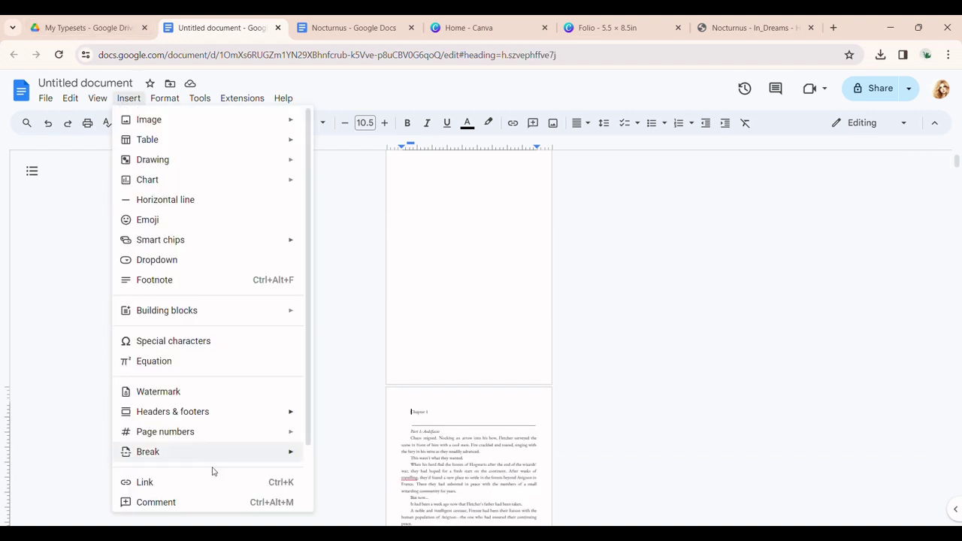
mouse_move(294, 453)
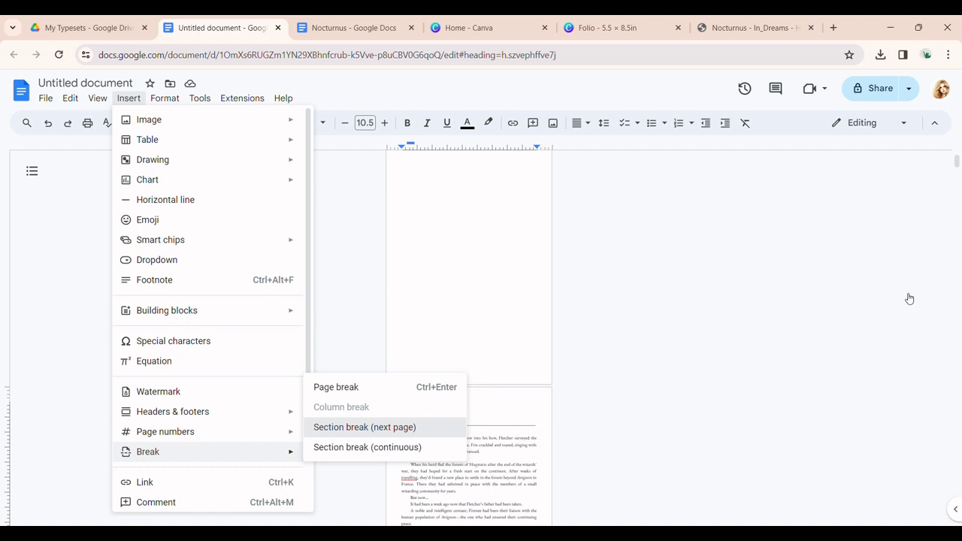
Step: Switch to the Folio - 5.5 × 8.5in design in Canva and examine the crown page and the decorative Nocturnus title page
click(491, 28)
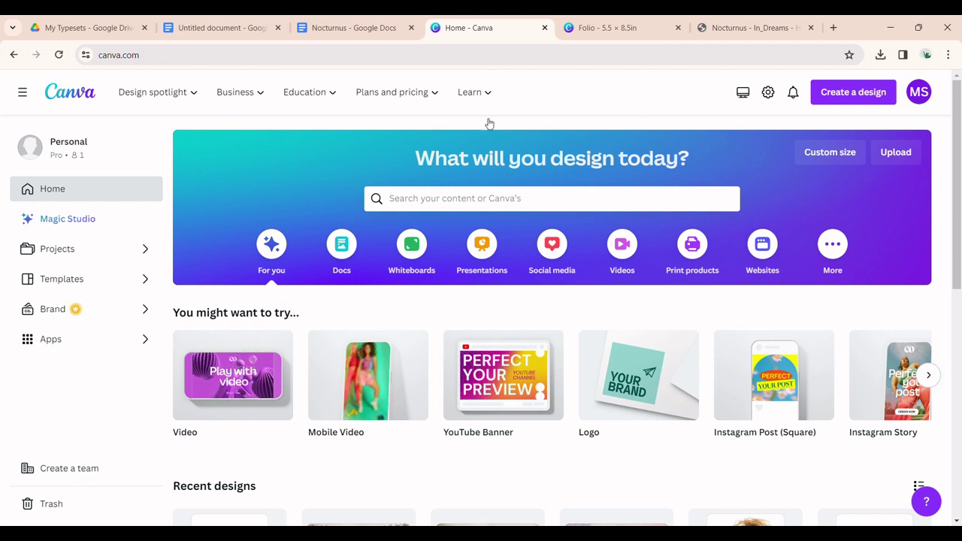
click(622, 28)
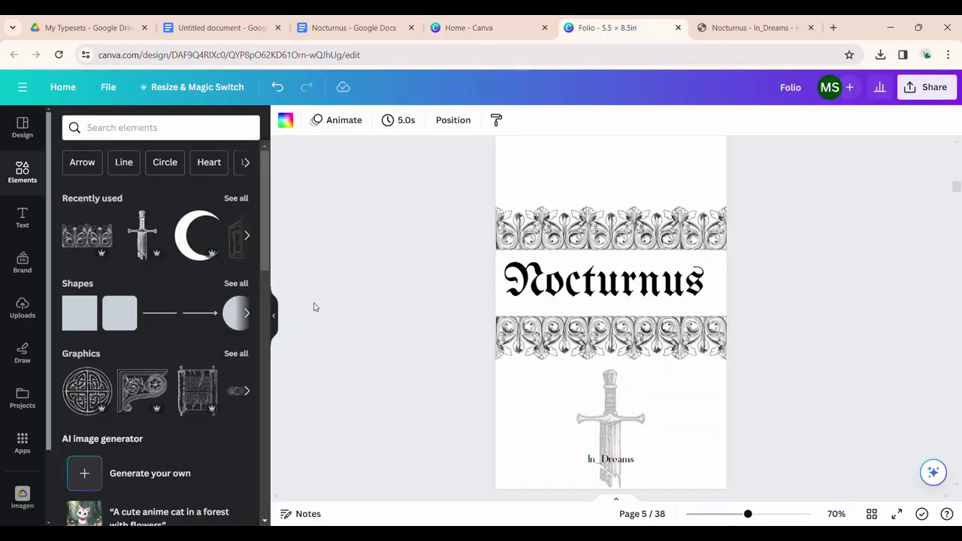
scroll(740, 289, up, 4)
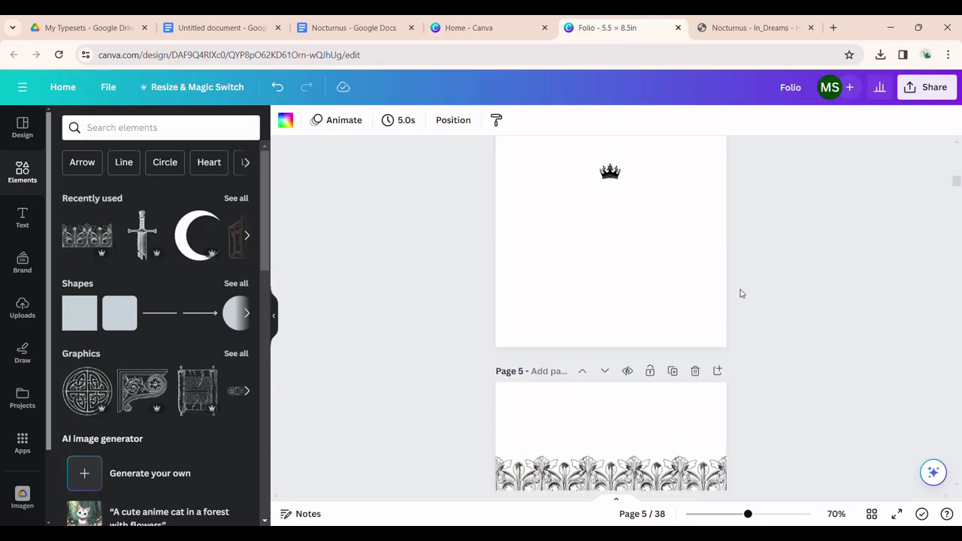
scroll(748, 279, up, 4)
scroll(742, 272, down, 3)
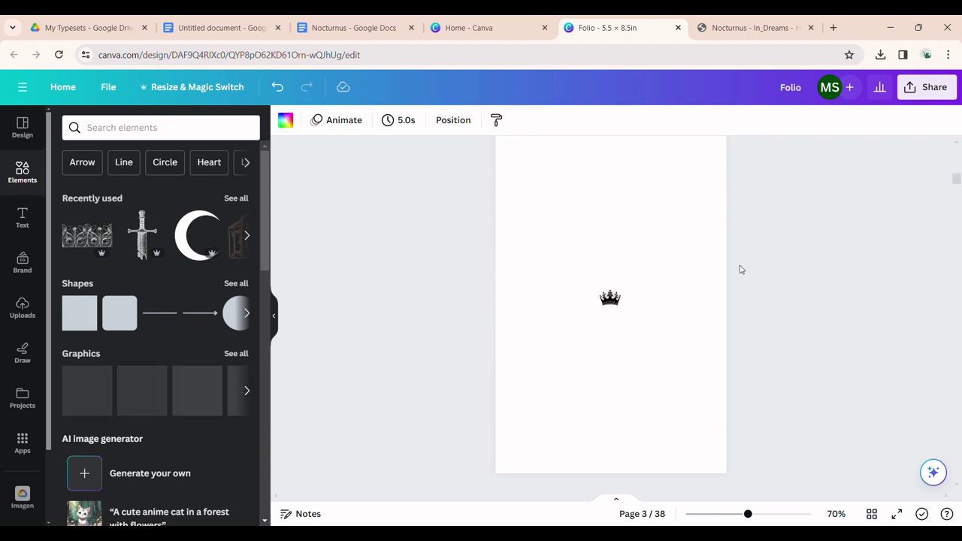
scroll(631, 312, up, 1)
scroll(640, 322, down, 1)
scroll(639, 322, up, 1)
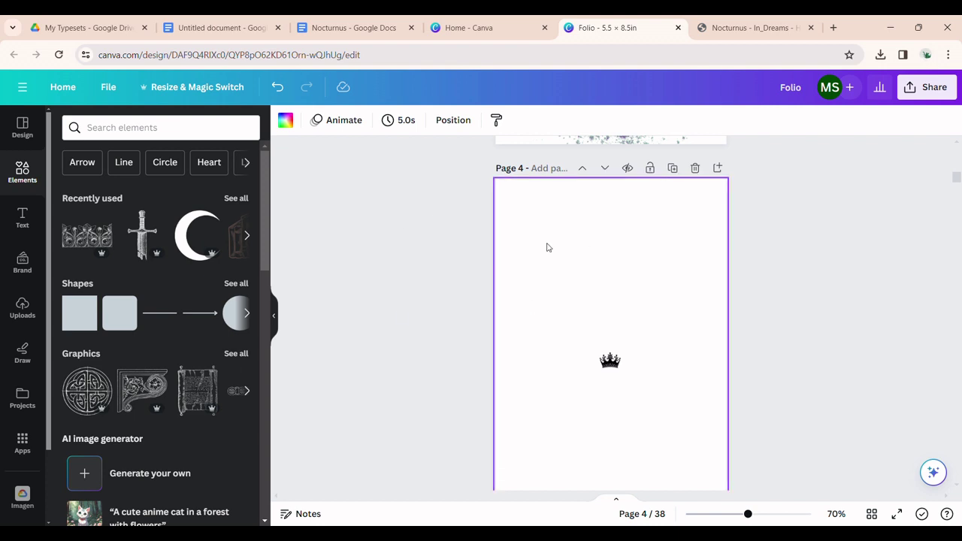
click(609, 361)
click(641, 364)
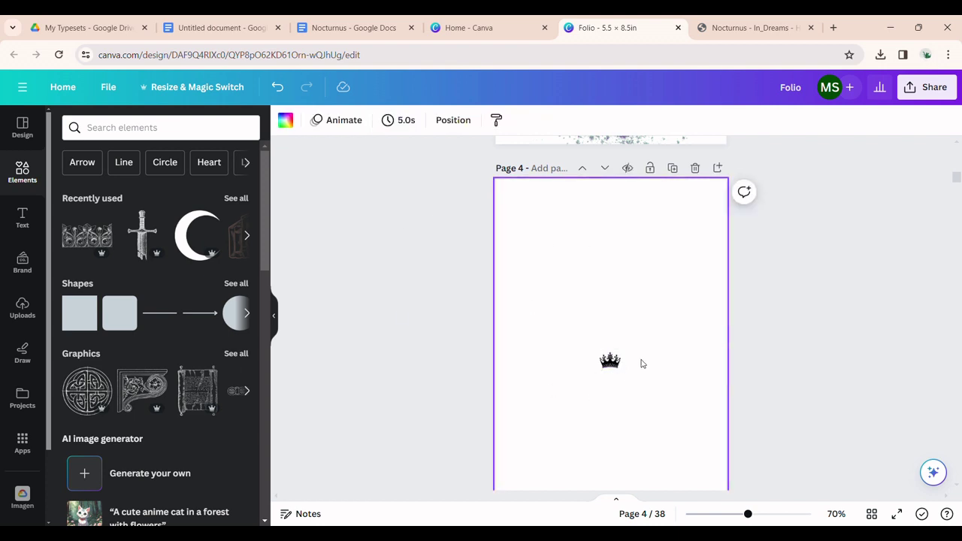
scroll(660, 348, down, 7)
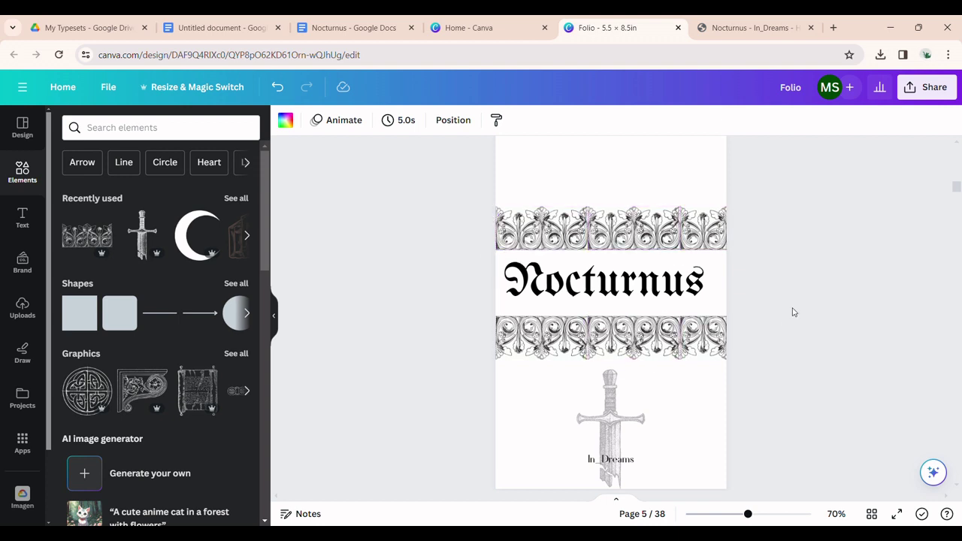
Step: Try adding another ornamental border from the recently used elements to the Nocturnus title page
click(523, 346)
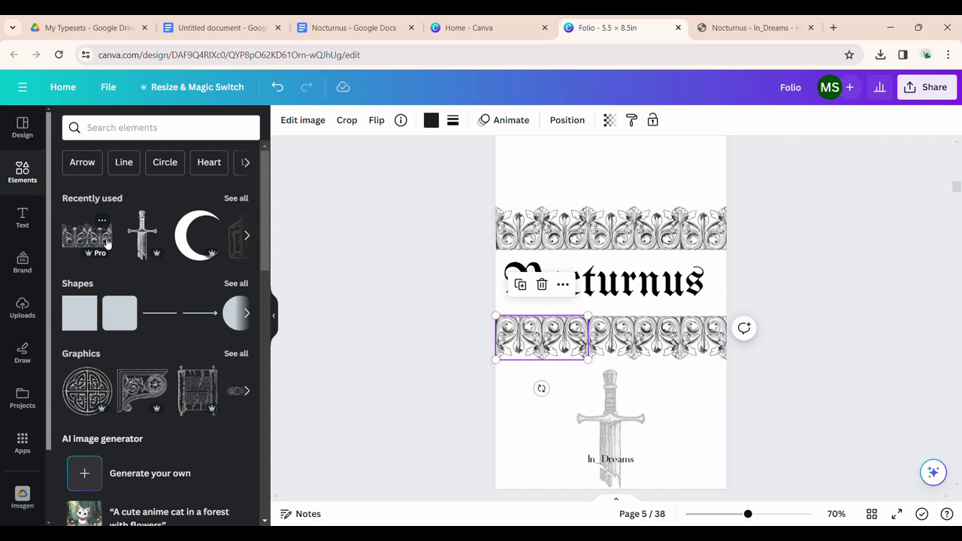
click(108, 242)
drag(620, 310, 658, 179)
key(Delete)
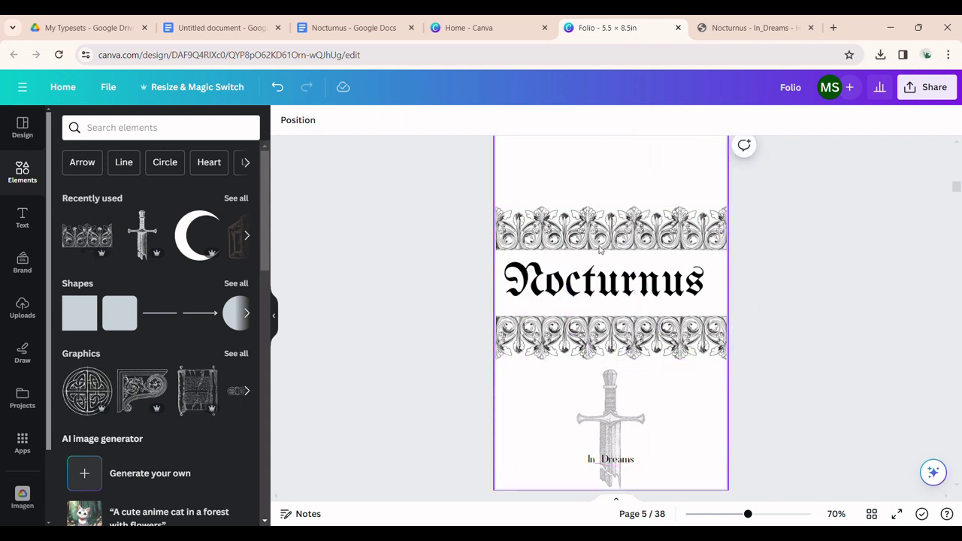
Step: Set the transparency of the sword graphic on the Nocturnus title page to 31
click(629, 411)
click(611, 121)
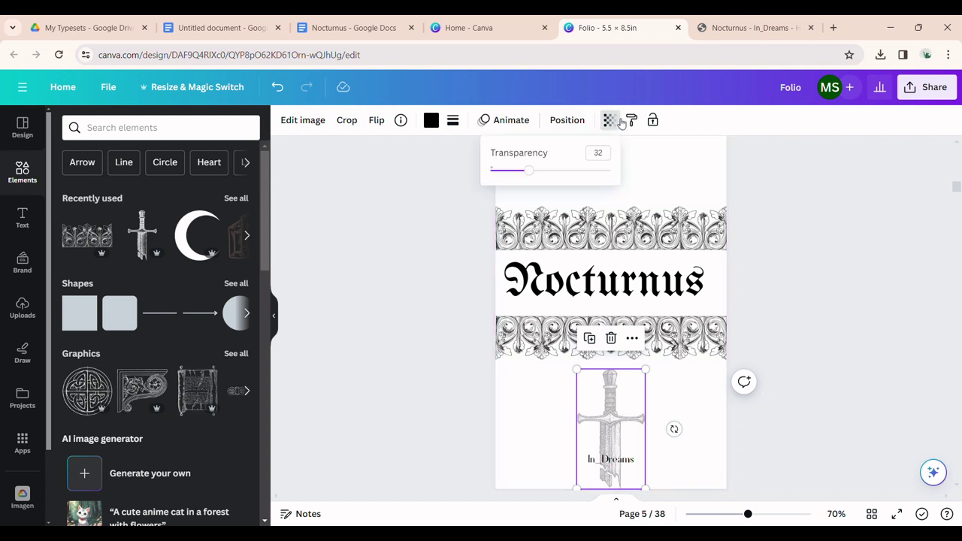
mouse_move(531, 172)
mouse_down()
mouse_move(554, 172)
mouse_move(531, 174)
mouse_move(532, 184)
mouse_up()
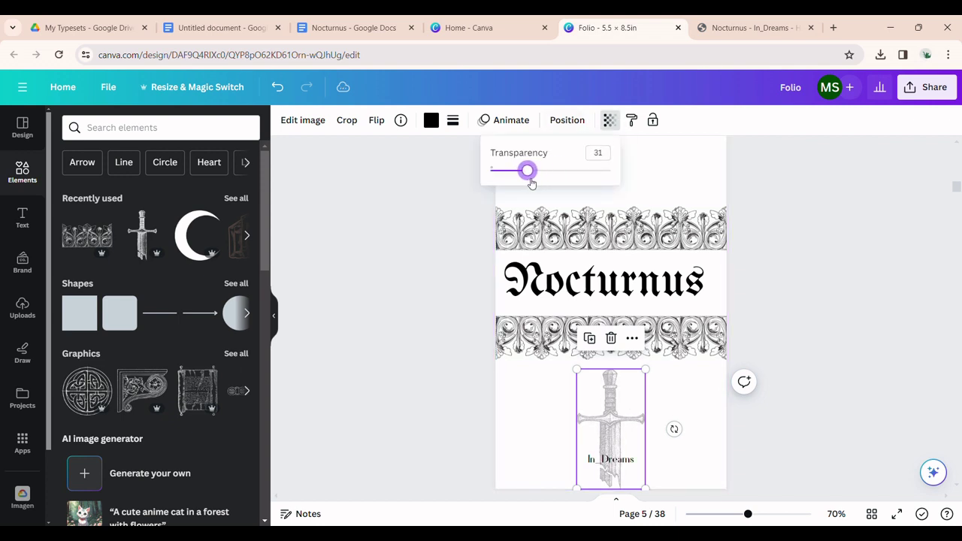
click(883, 335)
Step: Review the folio's part title pages, the skull quote page and the Chapter One page with its crescent moon and sword
scroll(777, 301, up, 1)
scroll(760, 284, down, 4)
scroll(760, 284, down, 2)
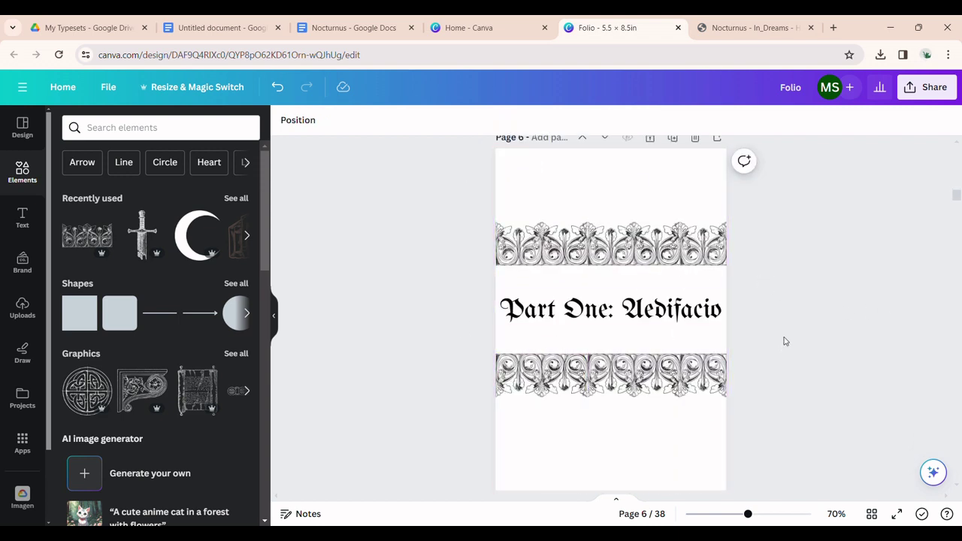
scroll(764, 293, down, 5)
scroll(761, 298, down, 8)
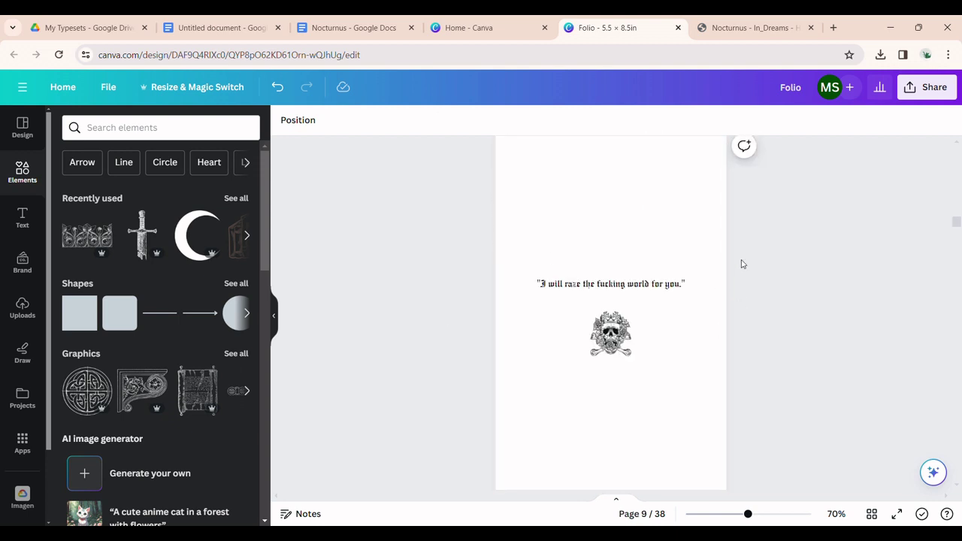
scroll(741, 262, down, 3)
scroll(745, 262, up, 2)
scroll(741, 263, down, 3)
scroll(741, 262, up, 2)
scroll(744, 261, down, 2)
scroll(743, 260, down, 1)
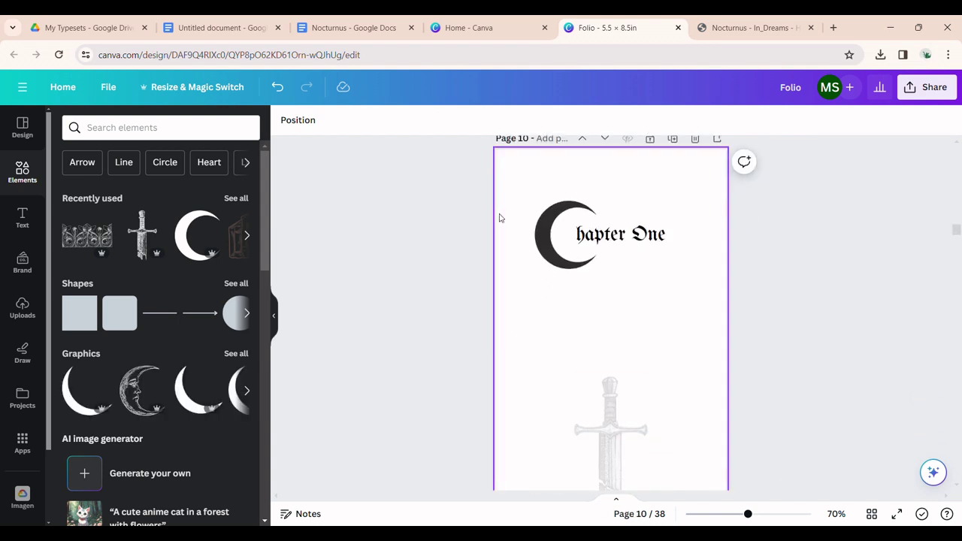
scroll(681, 146, down, 1)
scroll(758, 247, up, 1)
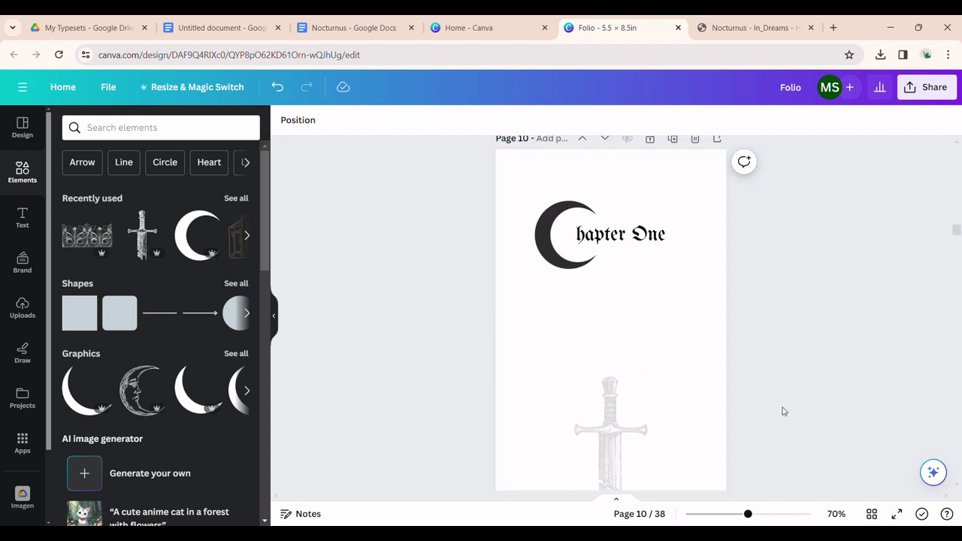
Step: Compare the untitled document with the folio's decorative pages, and view the title and quote pages in the Nocturnus document
key(ctrl+shift+Tab)
key(ctrl+shift+Tab)
key(ctrl+shift+Tab)
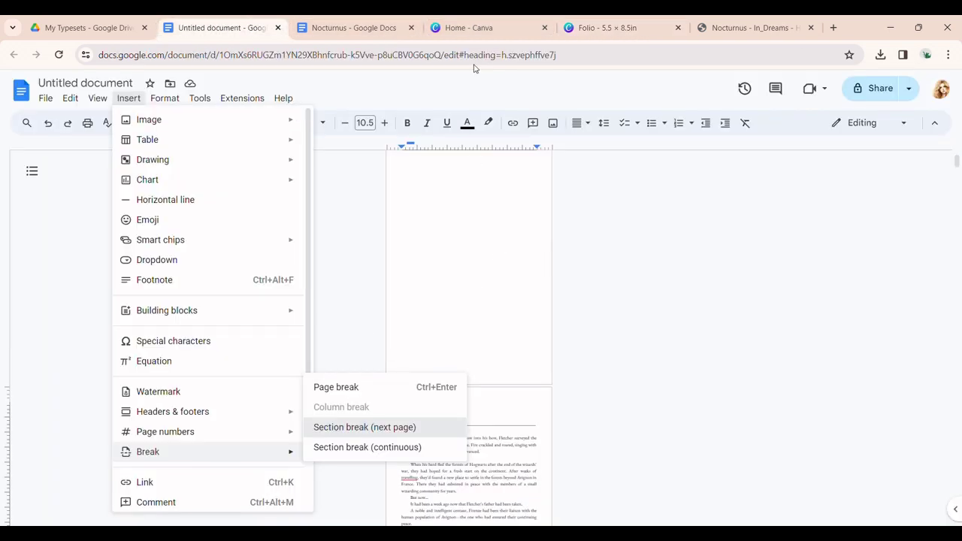
click(605, 30)
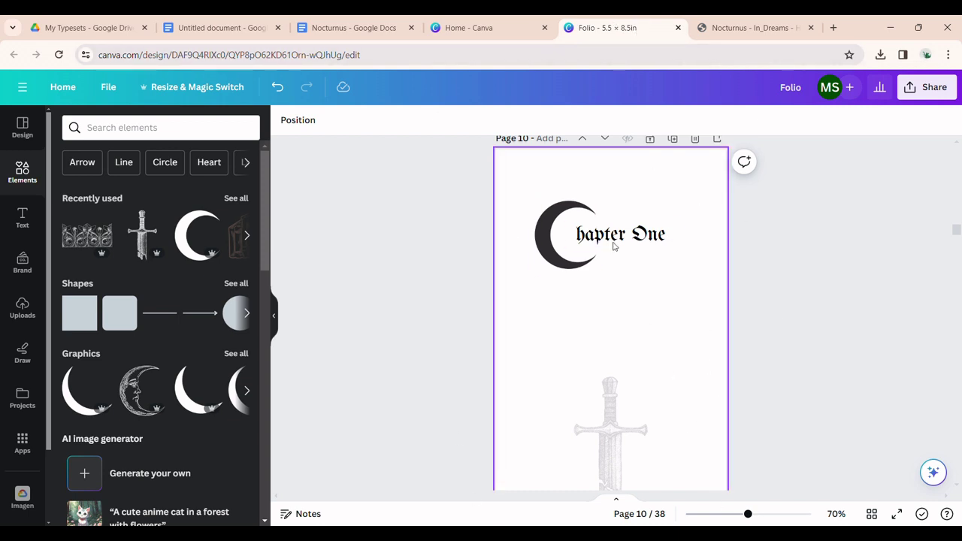
scroll(733, 281, up, 10)
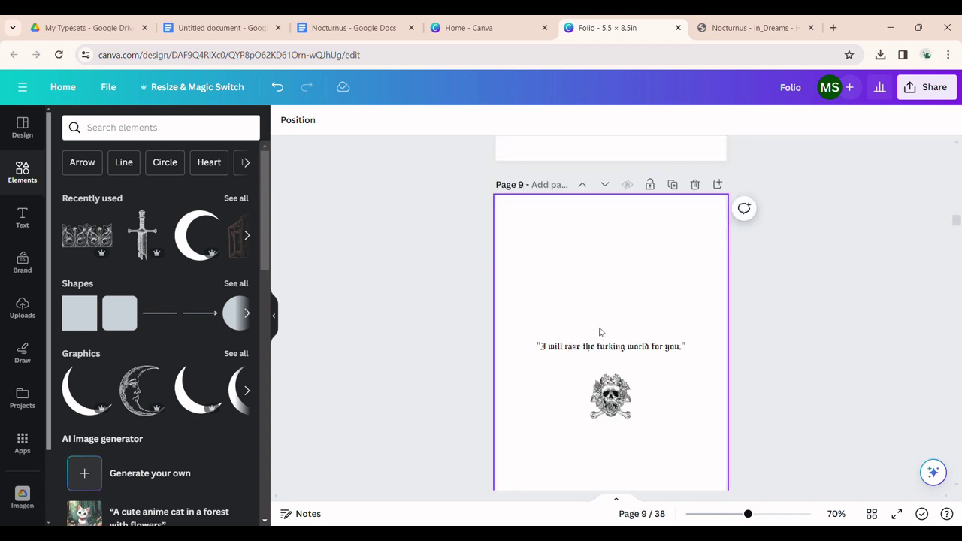
scroll(652, 385, up, 10)
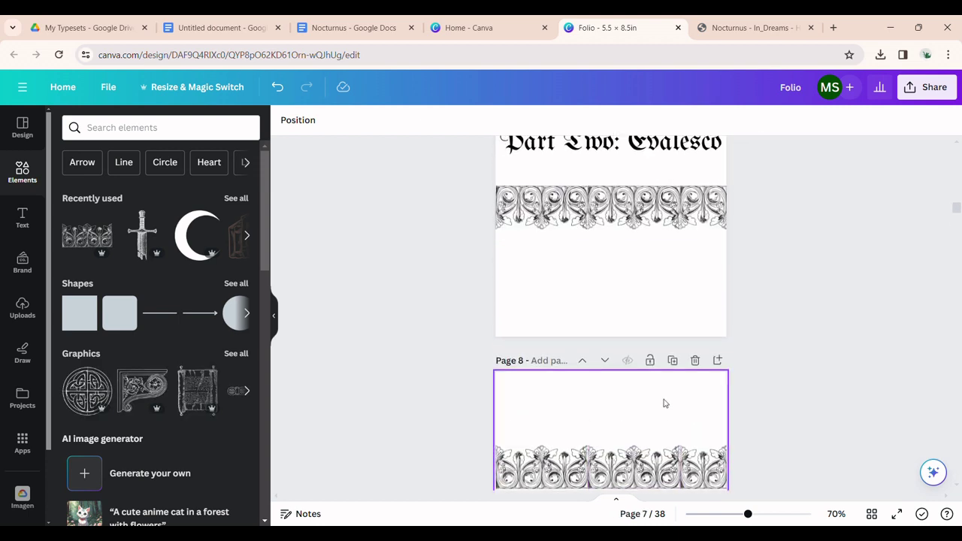
scroll(660, 414, up, 10)
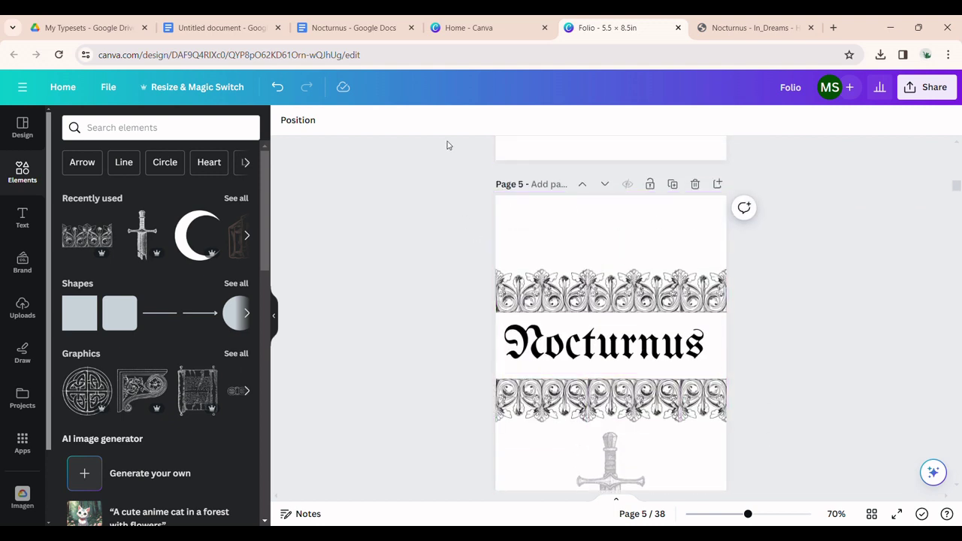
click(349, 27)
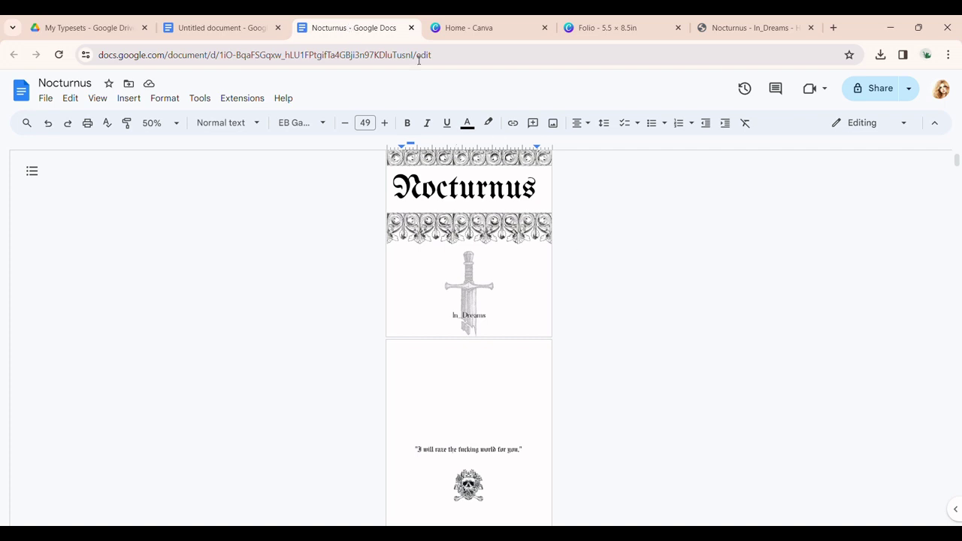
Step: In the untitled document, insert the circular typesetter logo image from the computer at the end of the summary text
click(224, 27)
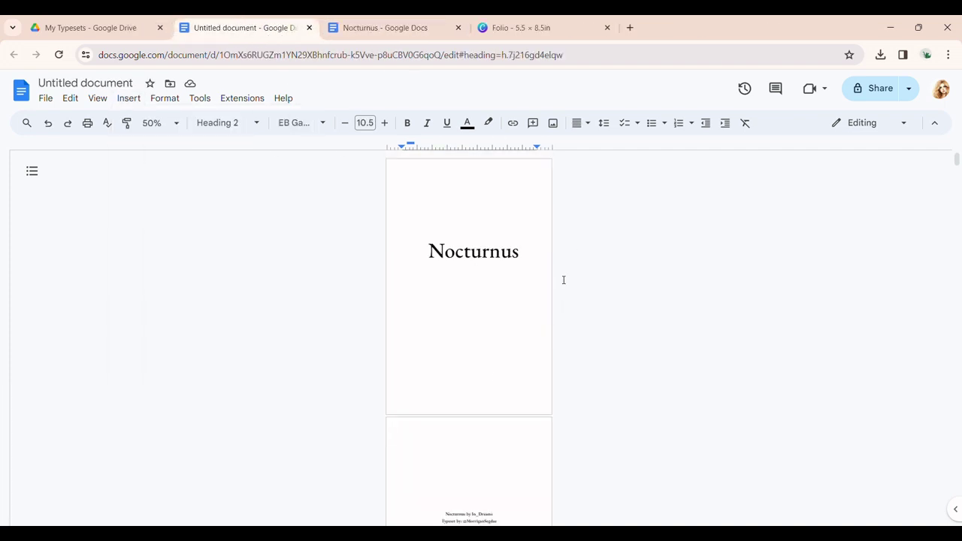
scroll(460, 276, down, 3)
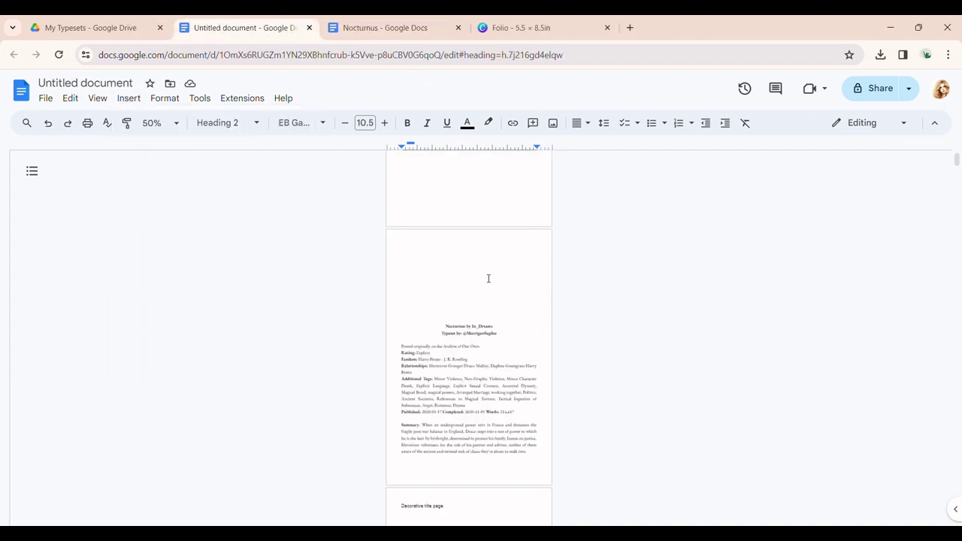
scroll(489, 278, down, 1)
scroll(541, 376, up, 4)
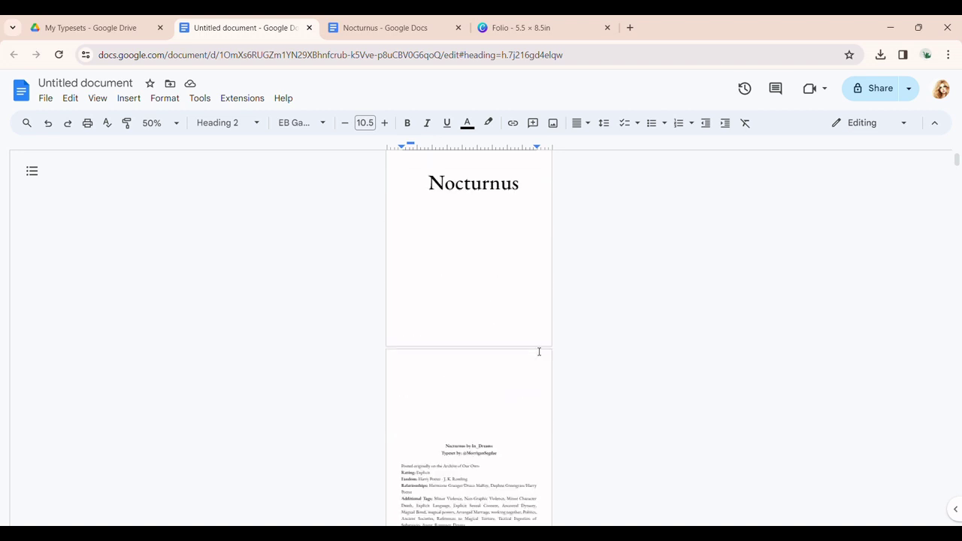
scroll(429, 286, down, 5)
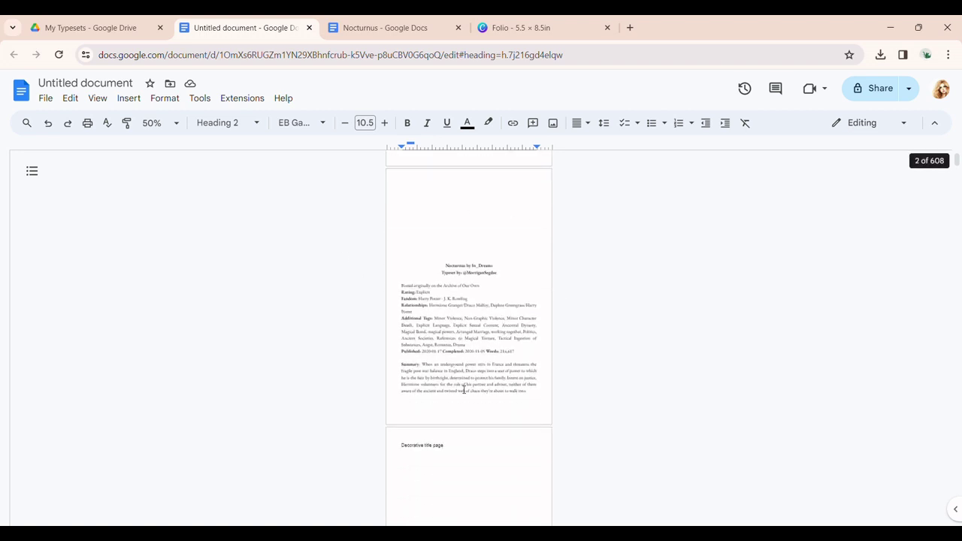
click(539, 394)
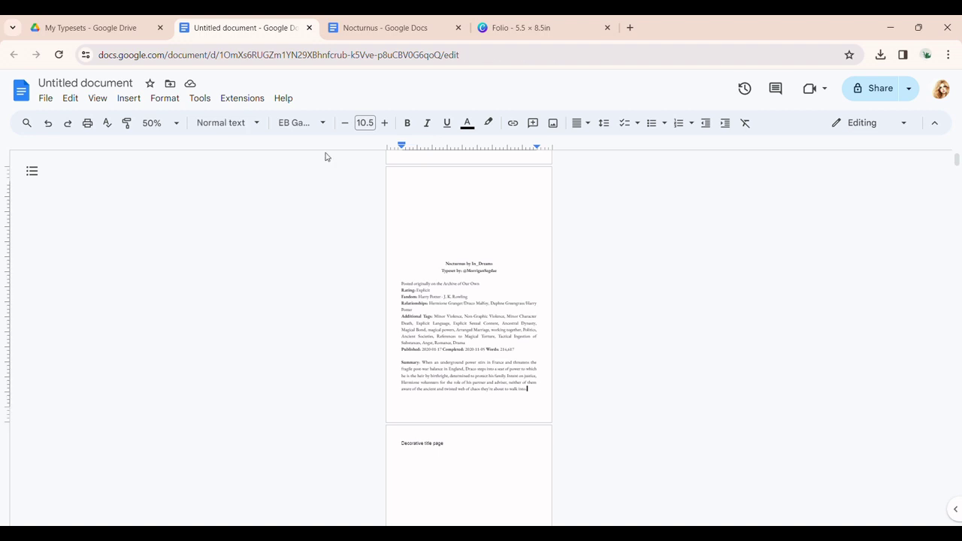
click(129, 99)
mouse_move(151, 120)
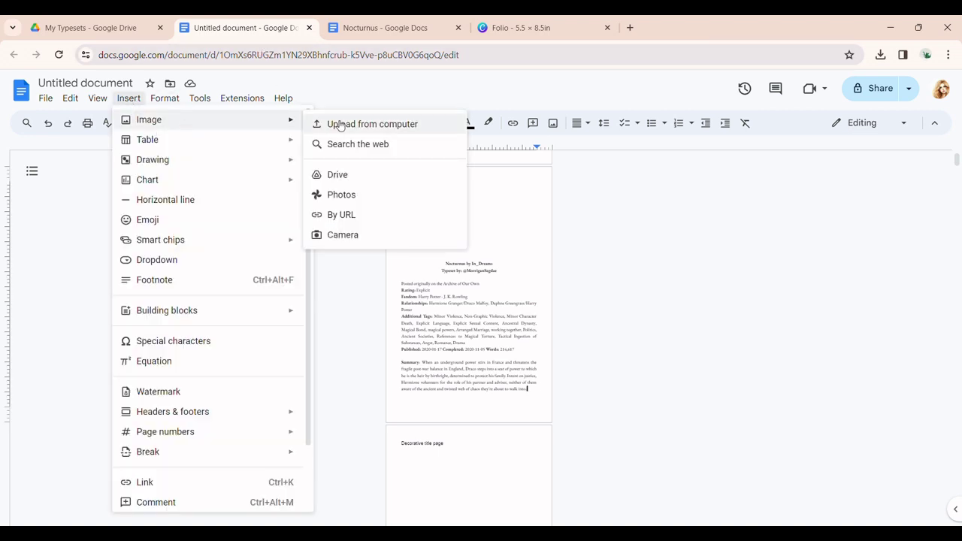
click(344, 124)
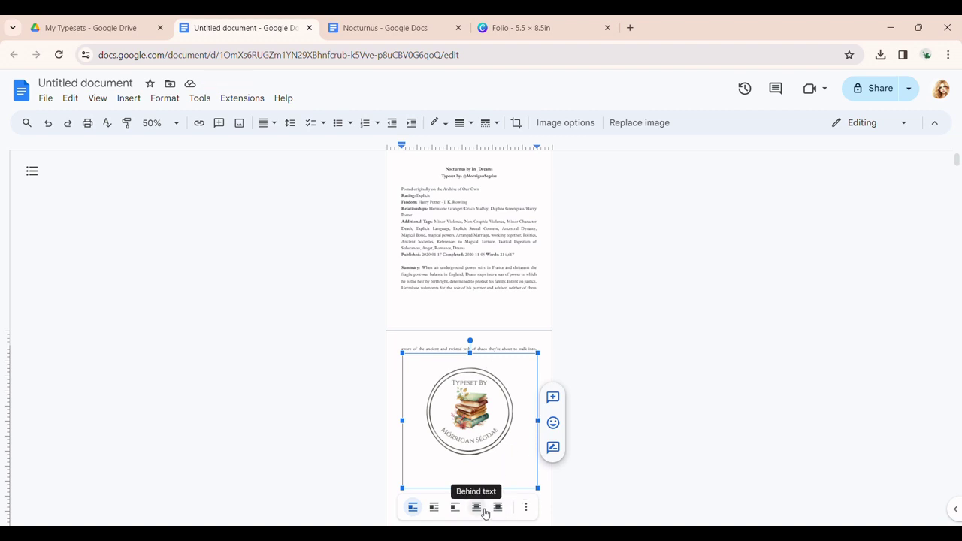
Step: Set the logo behind the text with its position fixed on the page, shrink it and center it beneath the summary
click(480, 506)
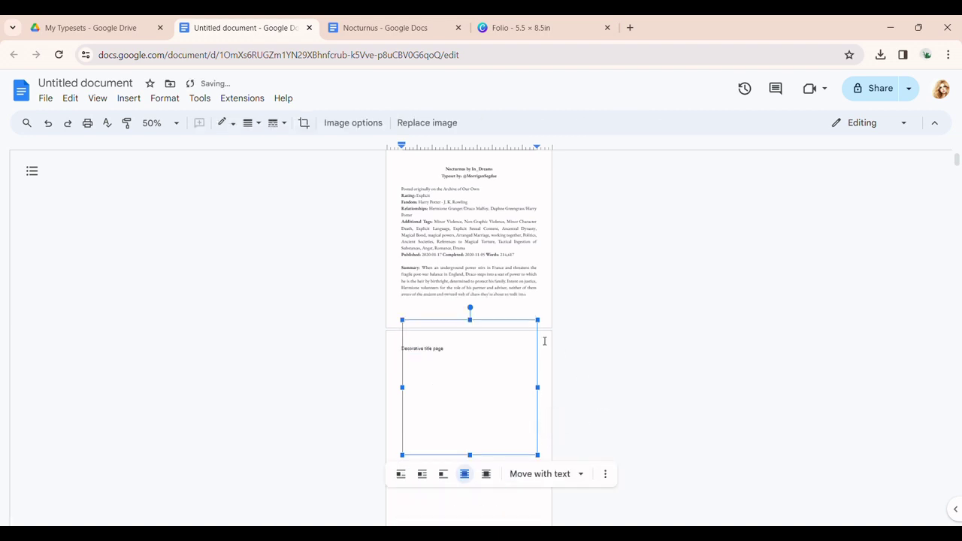
click(547, 487)
click(556, 430)
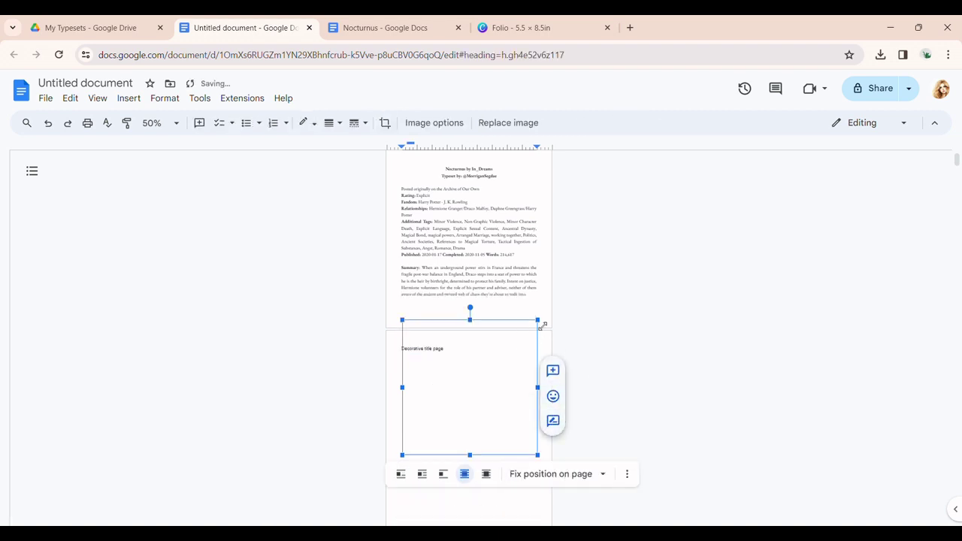
drag(539, 333, 488, 314)
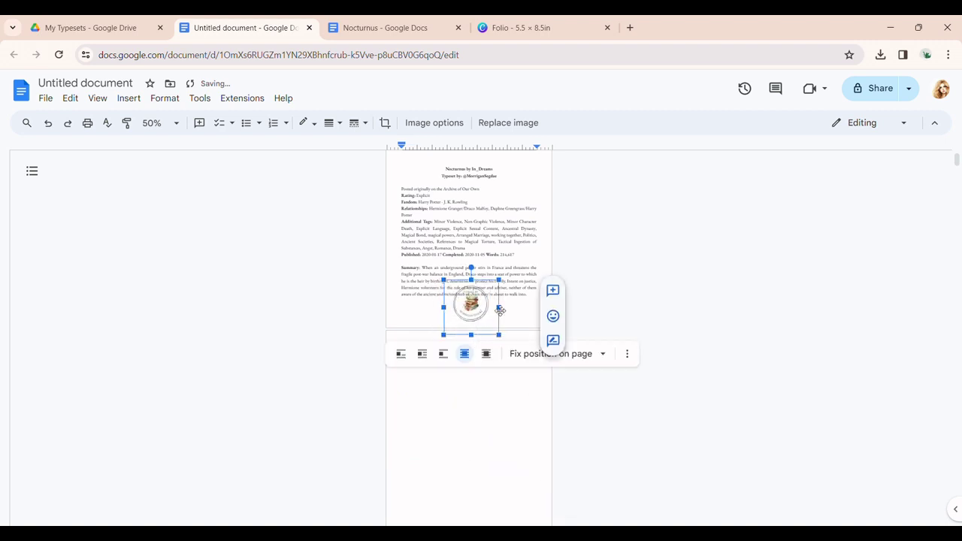
Step: Shift the book information text up to make room for the logo, and center the "Nocturnus by In_Dreams" line
click(438, 176)
click(447, 170)
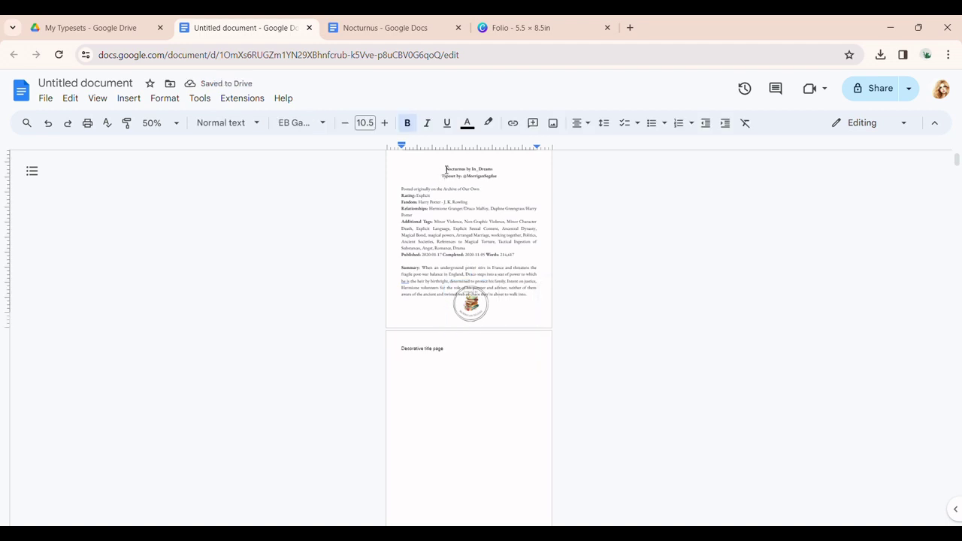
key(BackSpace)
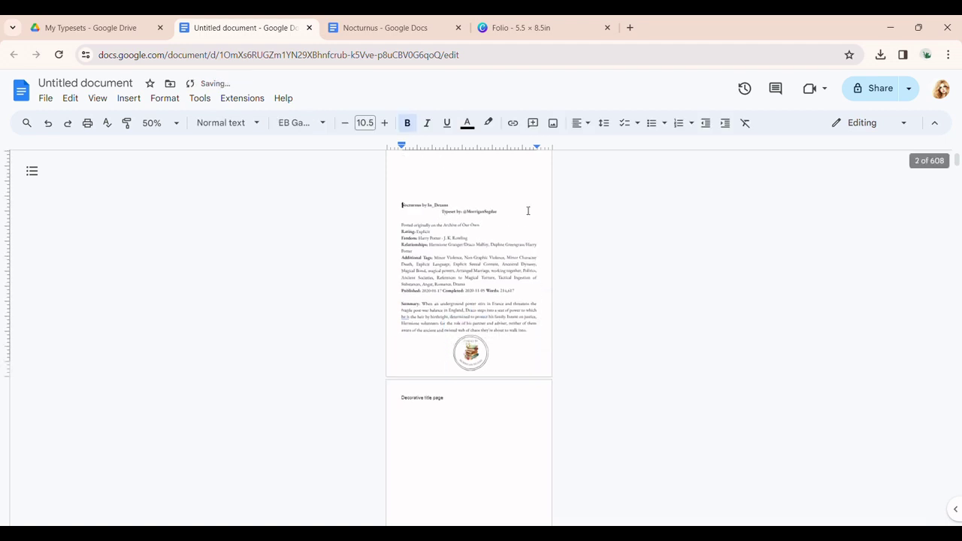
key(Return)
key(Return)
key(Return)
key(Return)
key(Return)
key(Return)
key(Return)
key(Return)
key(Return)
key(Return)
key(Return)
key(Return)
key(Return)
key(Return)
key(Return)
key(Return)
key(Return)
key(Return)
key(Return)
key(Return)
click(587, 123)
click(599, 145)
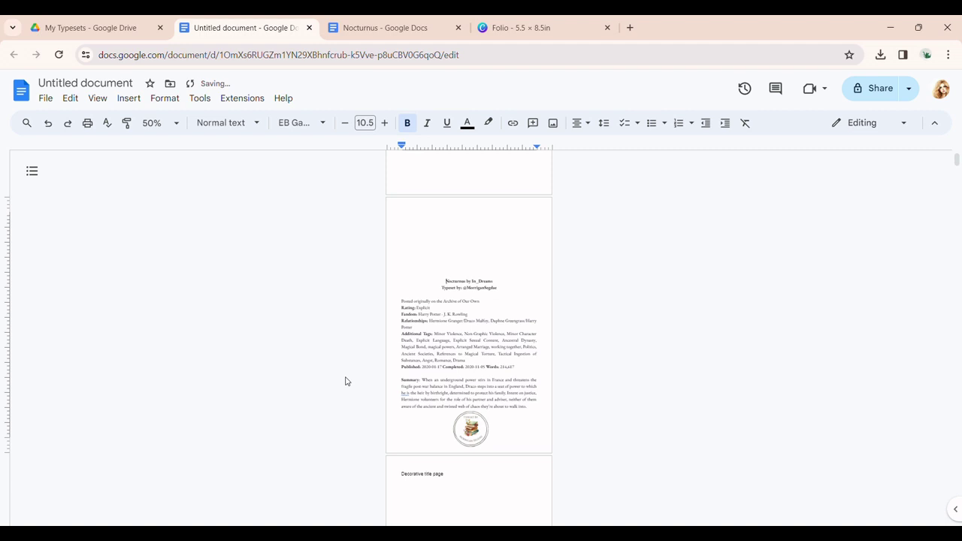
Step: Check the logo's placement on the book information page and review the neighbouring title pages
click(485, 430)
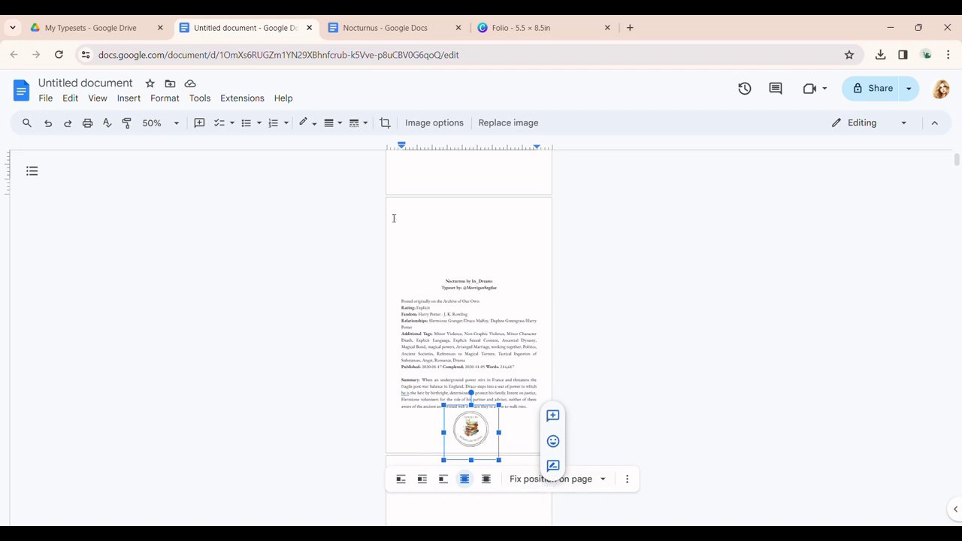
click(490, 437)
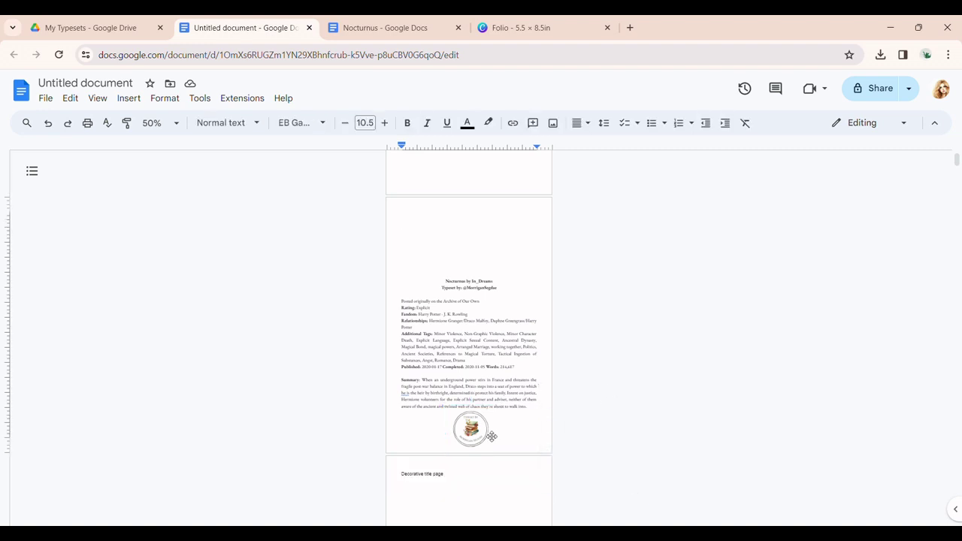
scroll(448, 267, up, 3)
scroll(466, 316, down, 5)
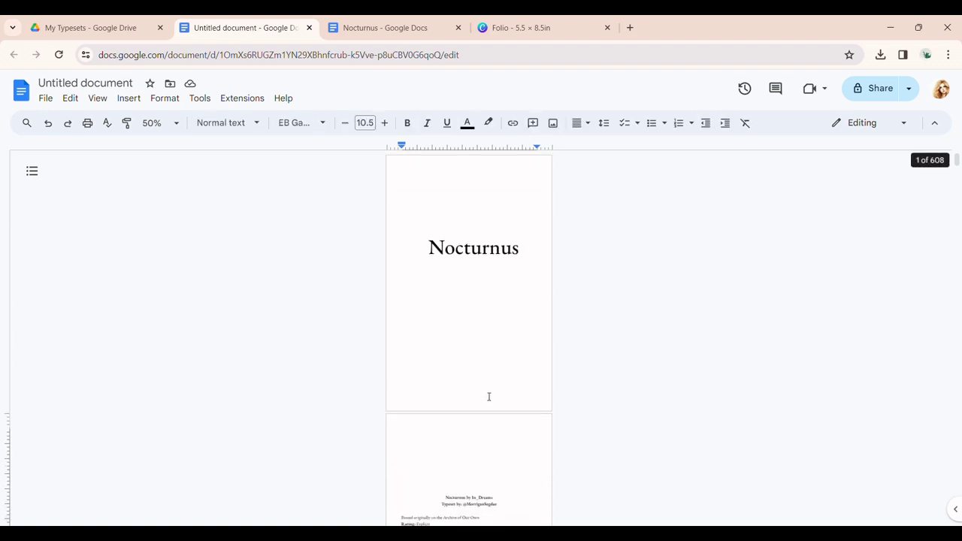
scroll(526, 308, up, 3)
scroll(481, 436, down, 2)
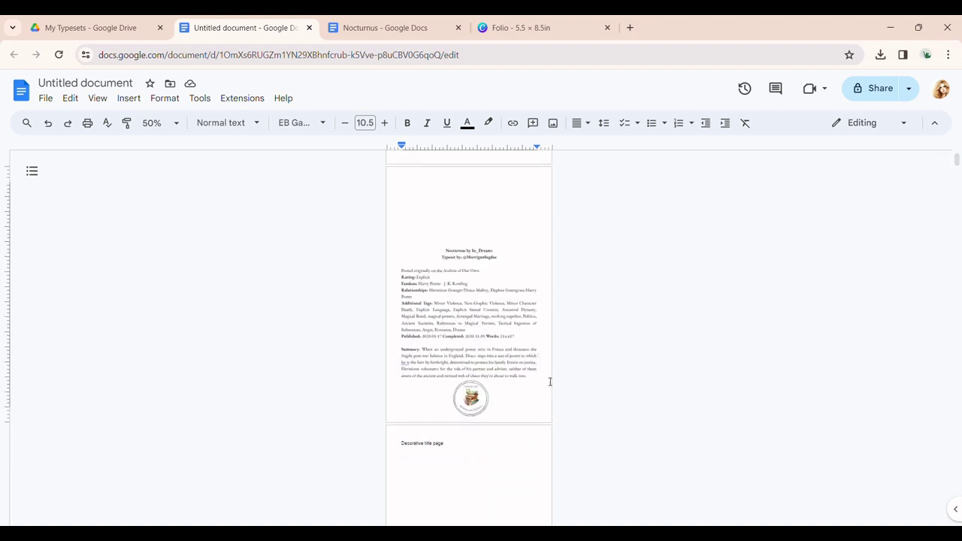
scroll(550, 382, down, 2)
scroll(526, 360, up, 3)
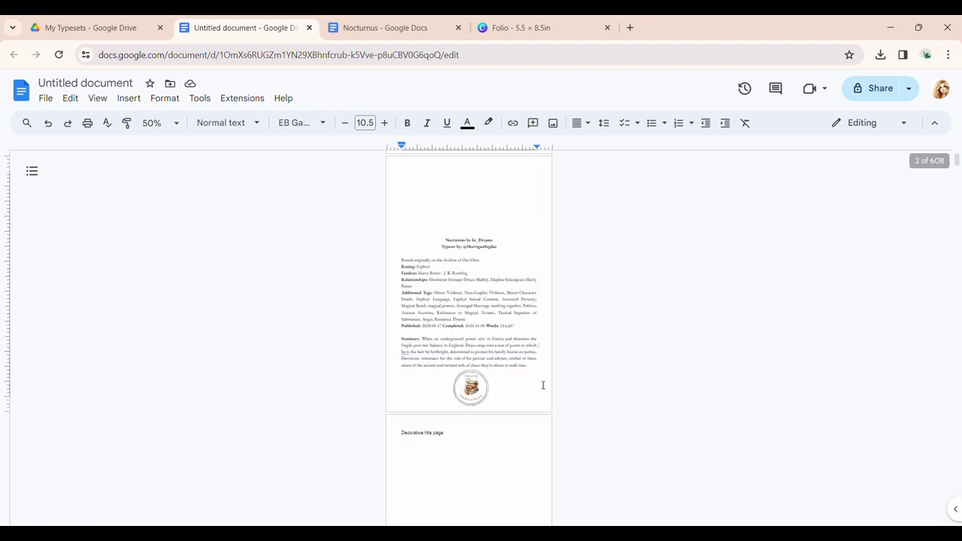
scroll(515, 327, down, 3)
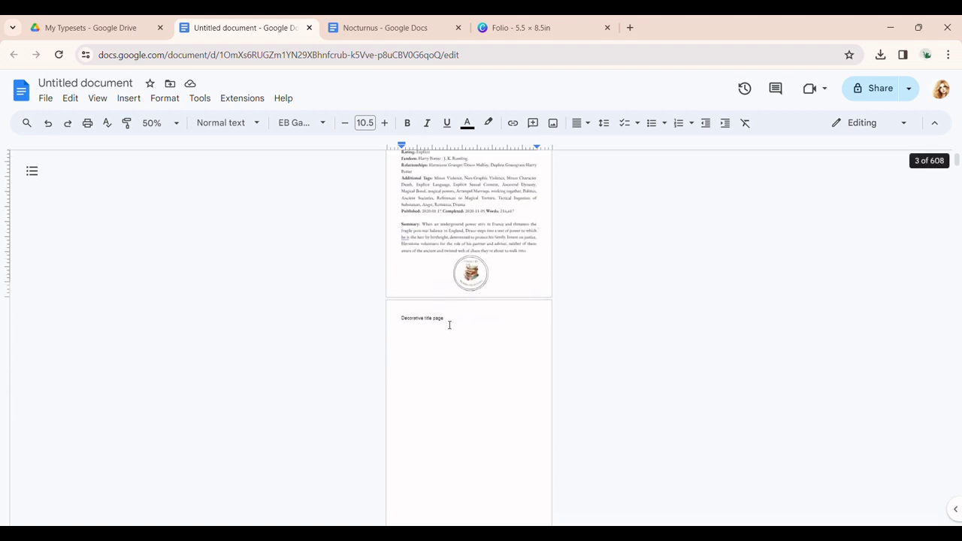
Step: Delete the "Decorative title page" placeholder text and check the page that follows the book information
click(455, 322)
key(BackSpace)
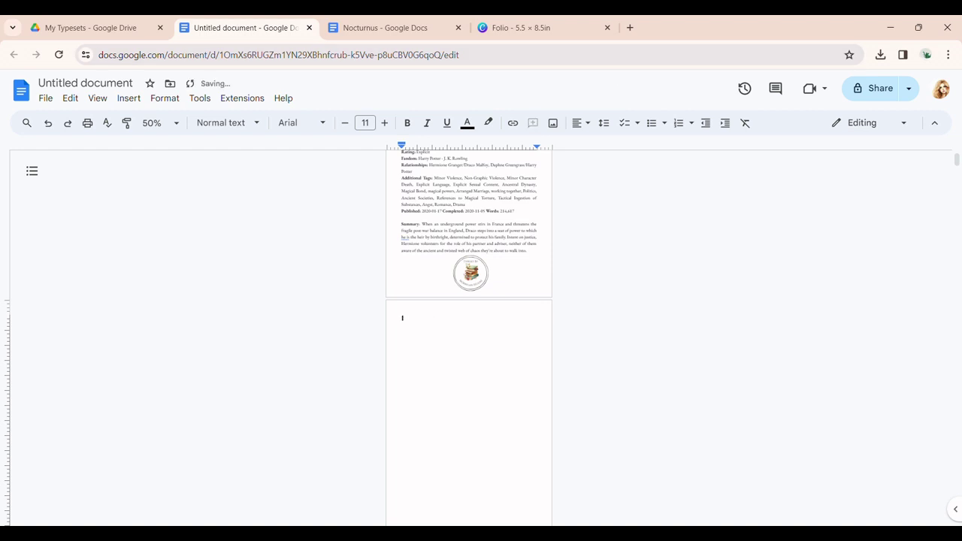
text(Quote page)
scroll(594, 496, up, 1)
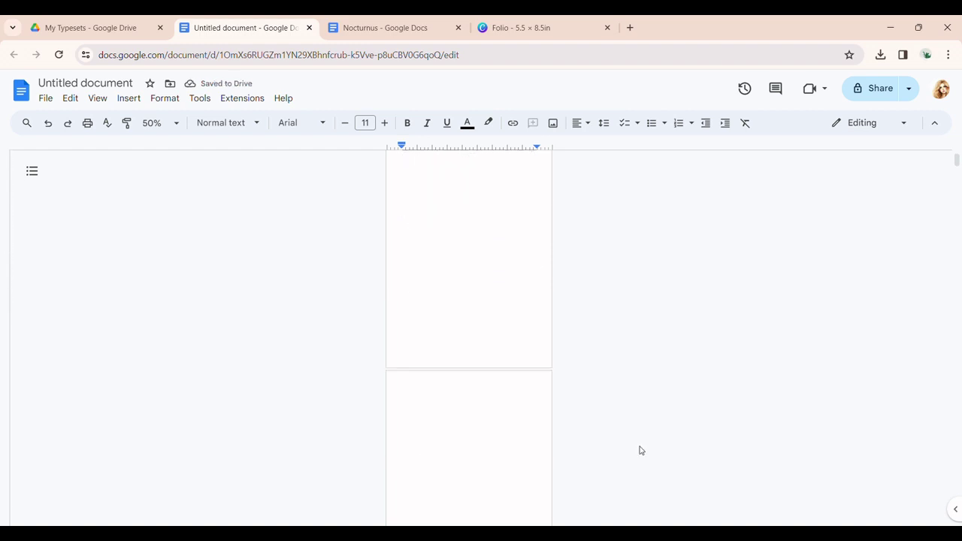
scroll(563, 389, up, 1)
scroll(459, 378, down, 2)
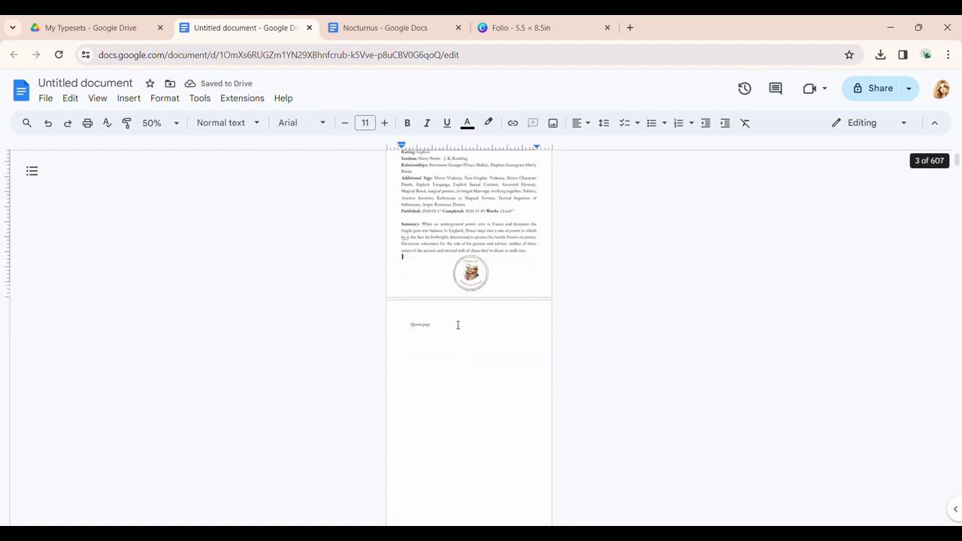
Step: Insert a page break after the summary to make a blank page ahead of the quote page
click(418, 287)
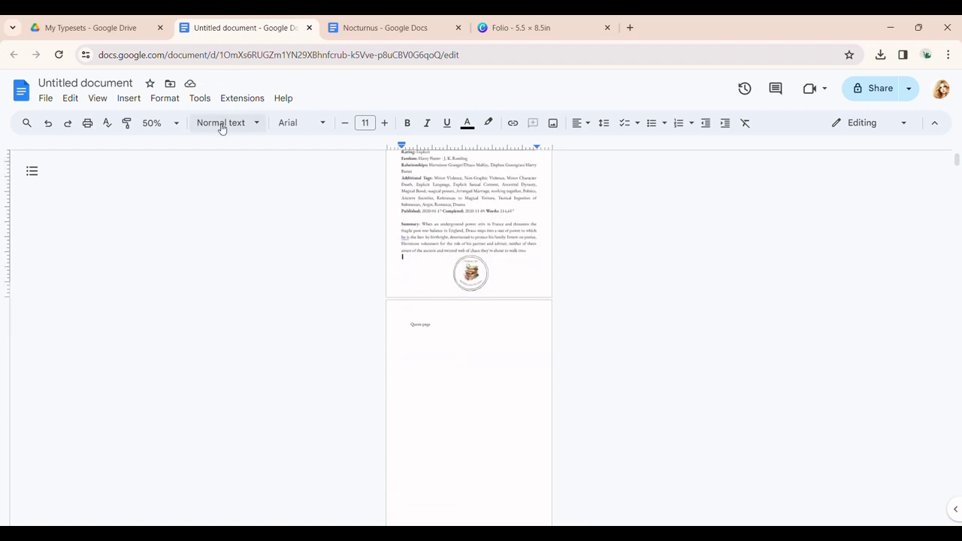
click(128, 98)
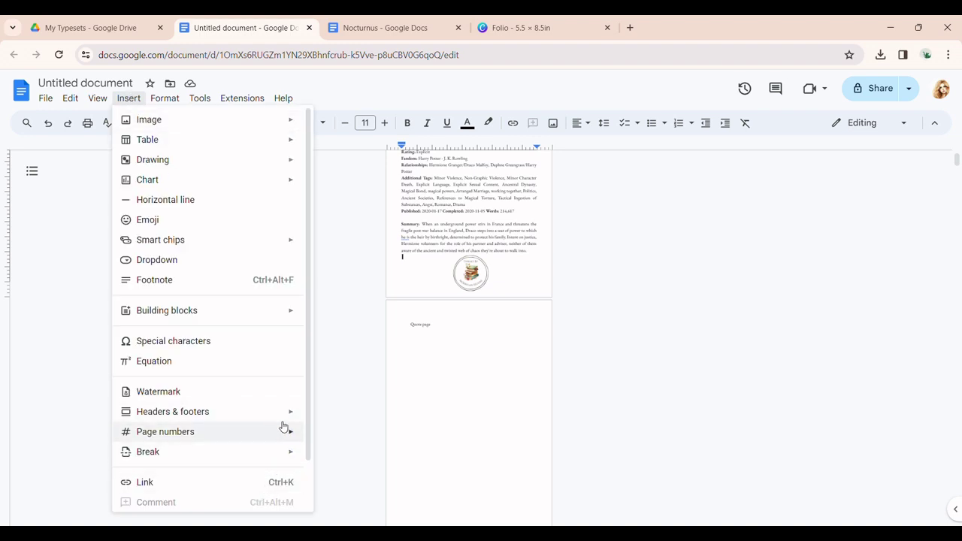
mouse_move(294, 451)
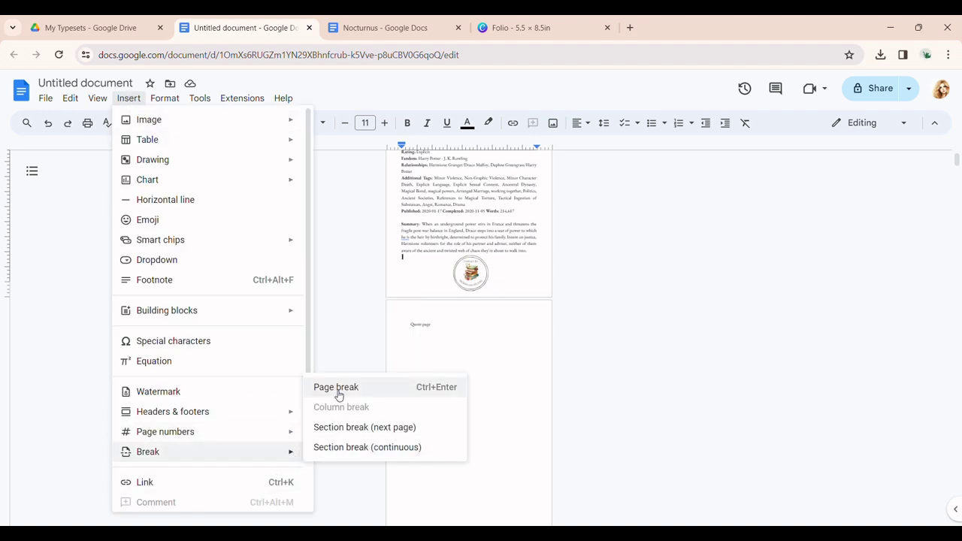
key(Return)
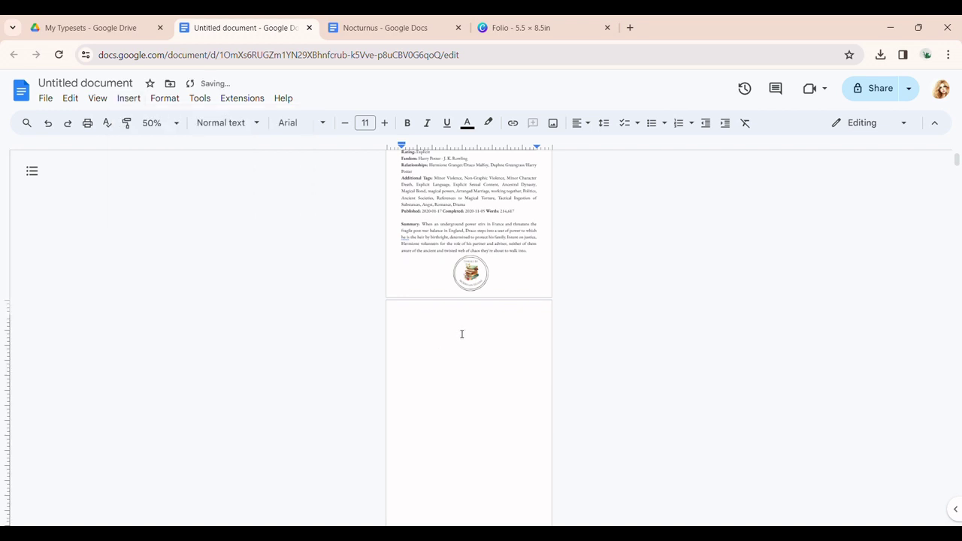
scroll(459, 335, down, 3)
scroll(449, 321, up, 3)
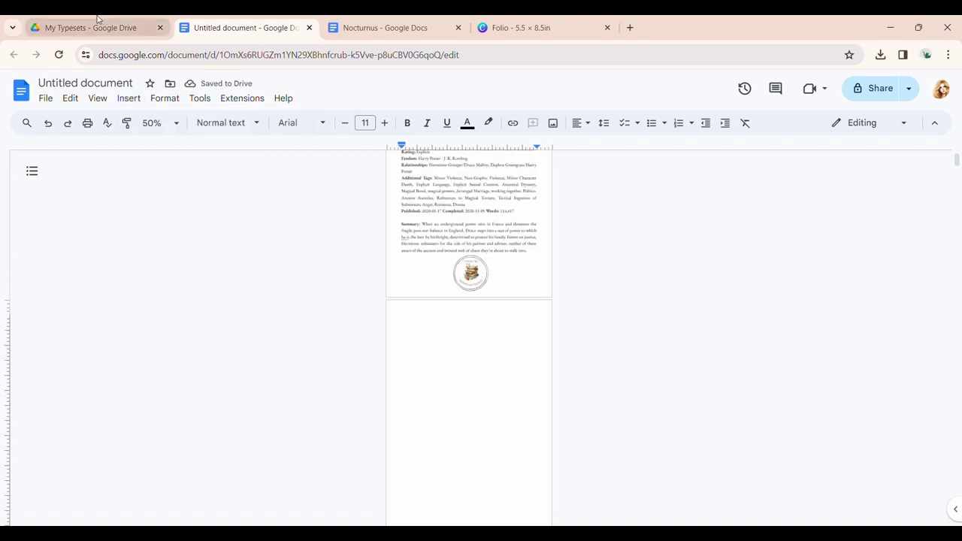
Step: Insert the decorative Nocturnus title page image from the computer on the blank page before the quote page
click(128, 98)
click(165, 99)
mouse_move(129, 101)
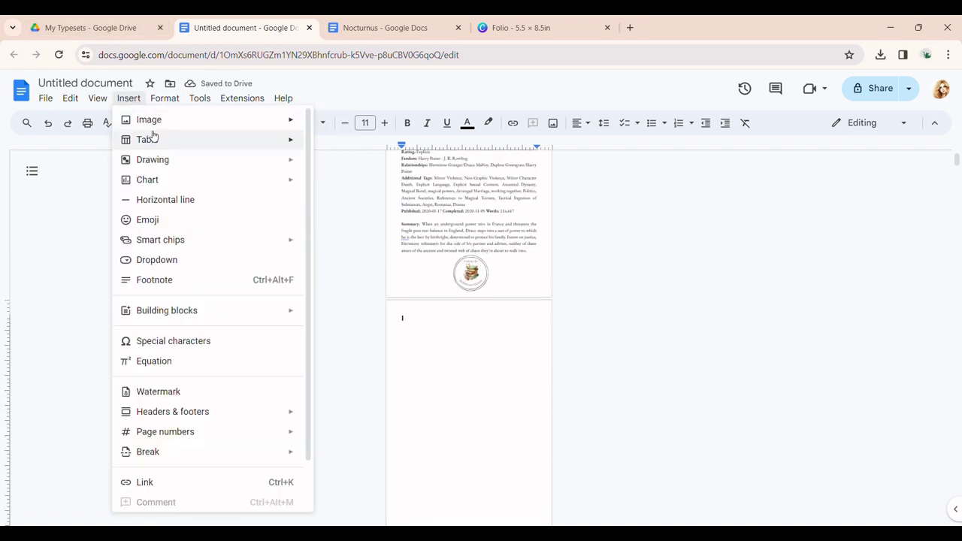
mouse_move(176, 122)
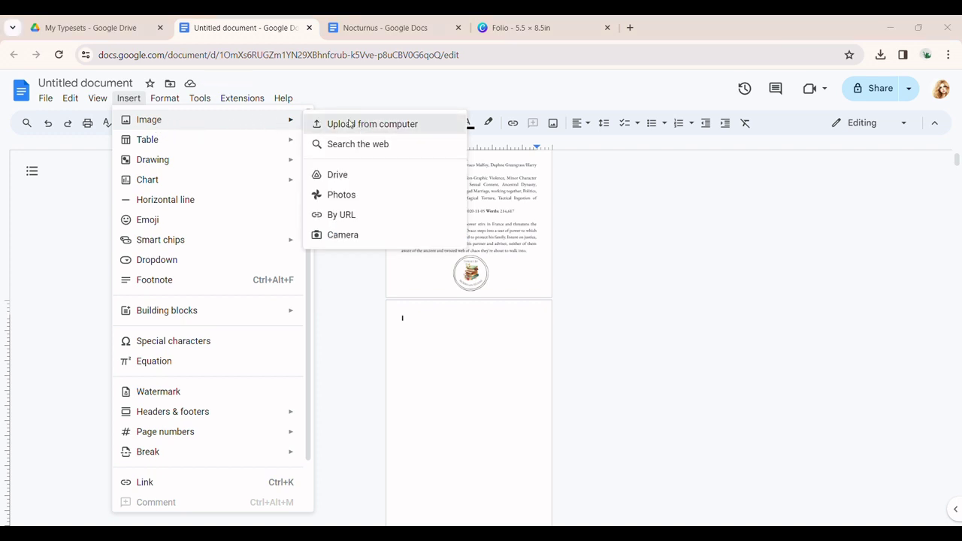
click(363, 124)
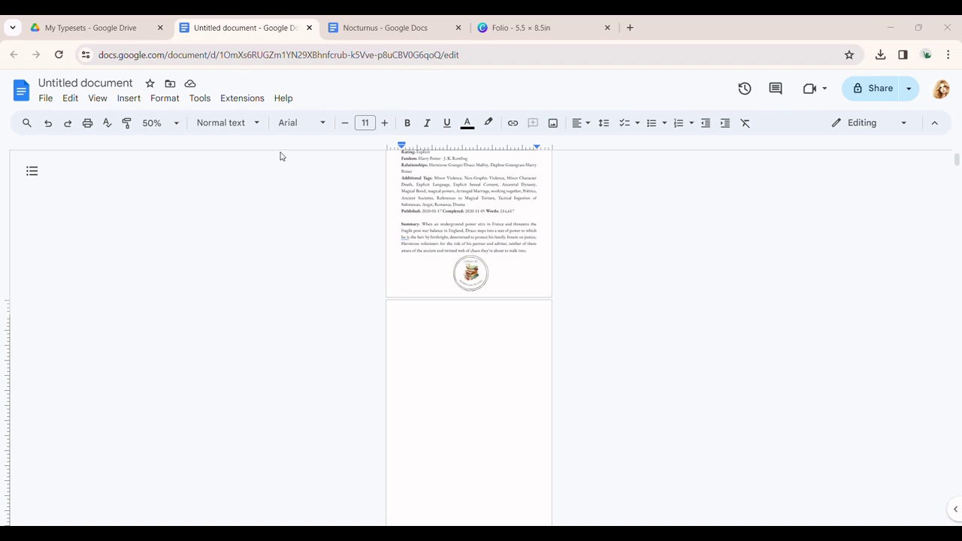
key(ctrl+v)
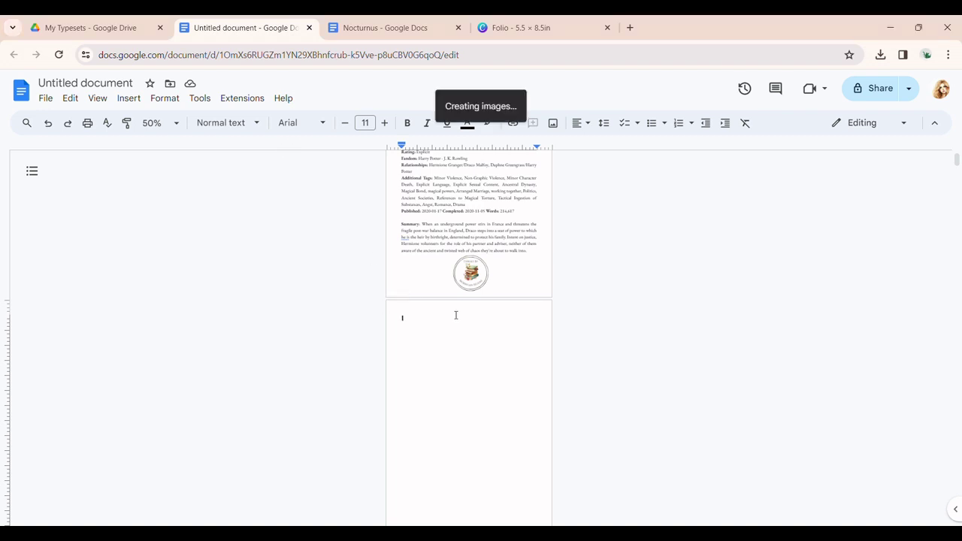
scroll(524, 337, down, 3)
click(494, 356)
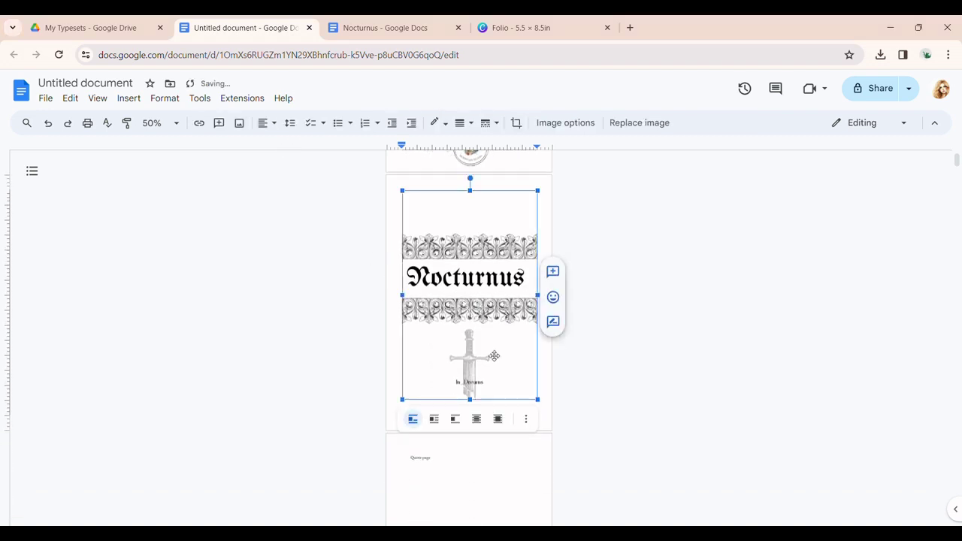
Step: Set the Nocturnus title page image to sit in front of the text
click(477, 421)
click(486, 422)
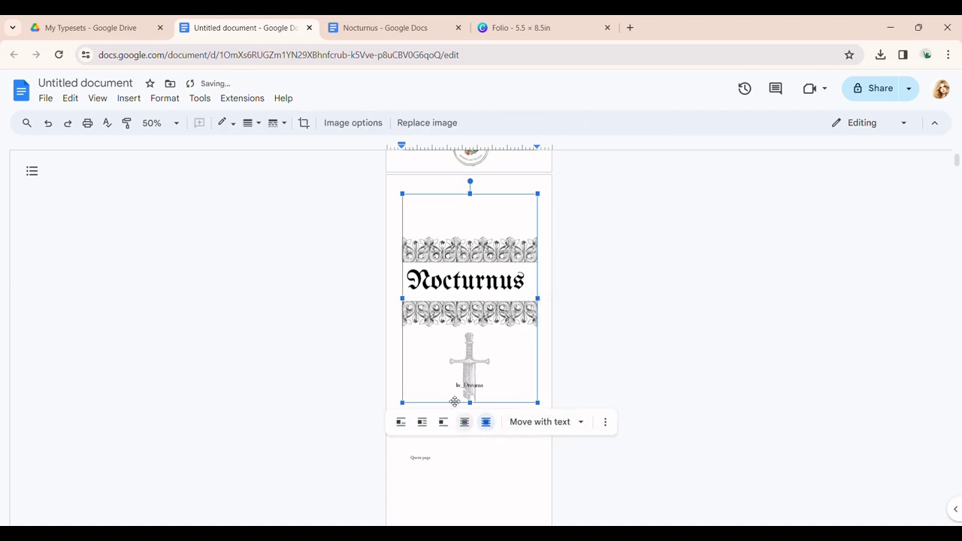
click(567, 423)
click(609, 356)
Step: Try to enlarge the Nocturnus title image beyond the margins toward the page's upper-left corner
click(460, 301)
drag(402, 194, 386, 180)
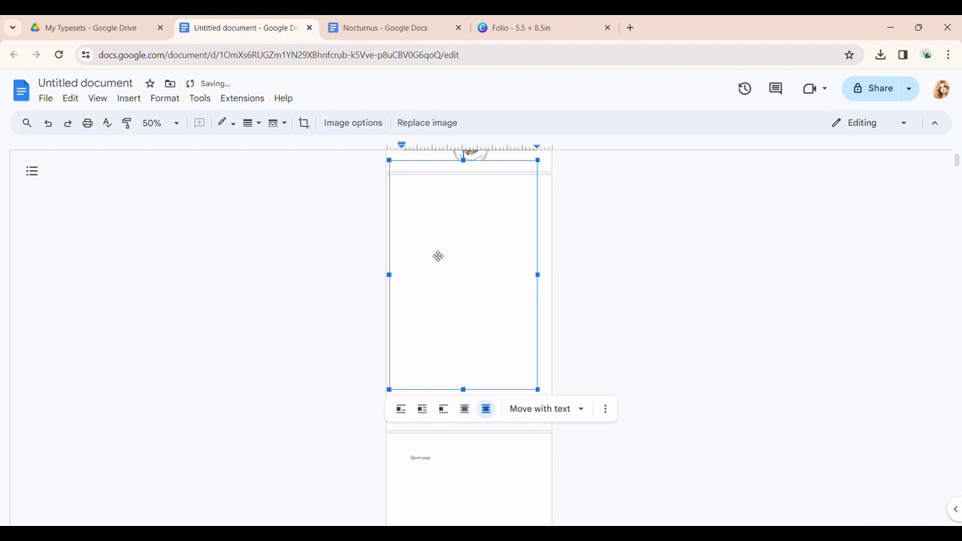
click(465, 298)
click(456, 294)
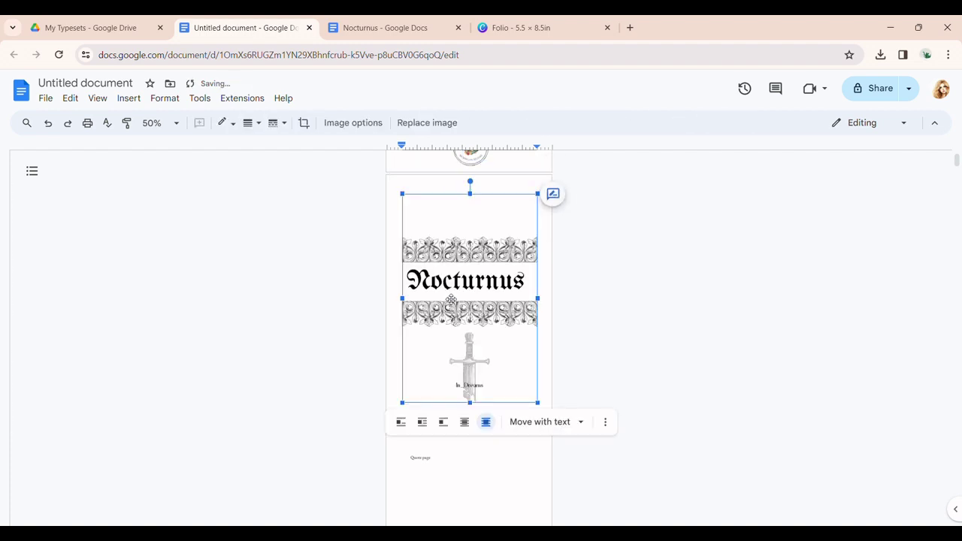
Step: Fix the Nocturnus title image's position on the page and enlarge it to cover the whole page
click(547, 422)
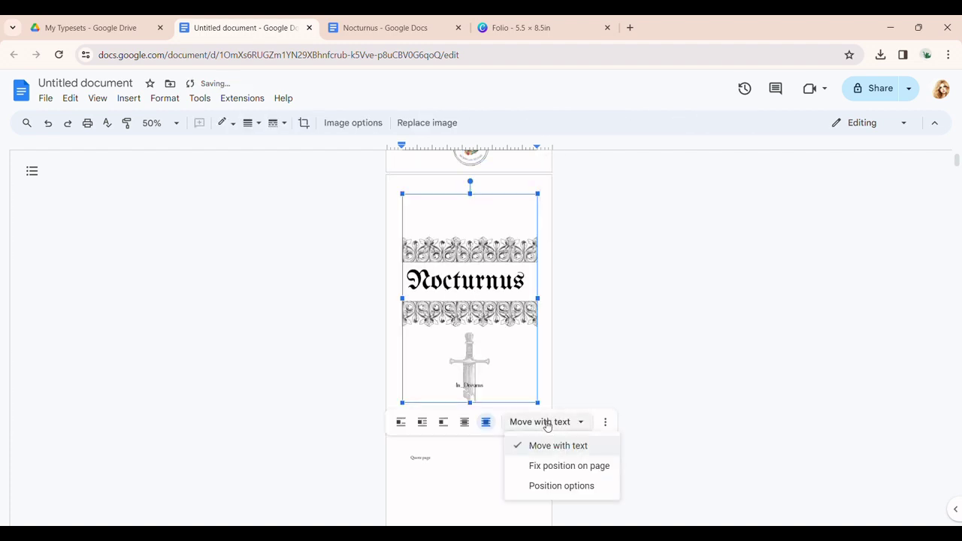
click(579, 467)
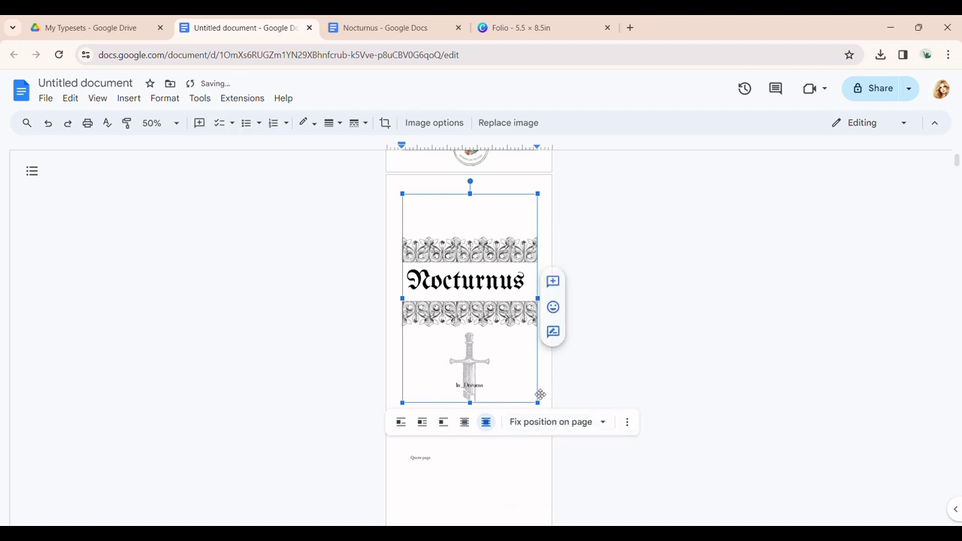
drag(538, 404, 551, 424)
drag(404, 194, 395, 189)
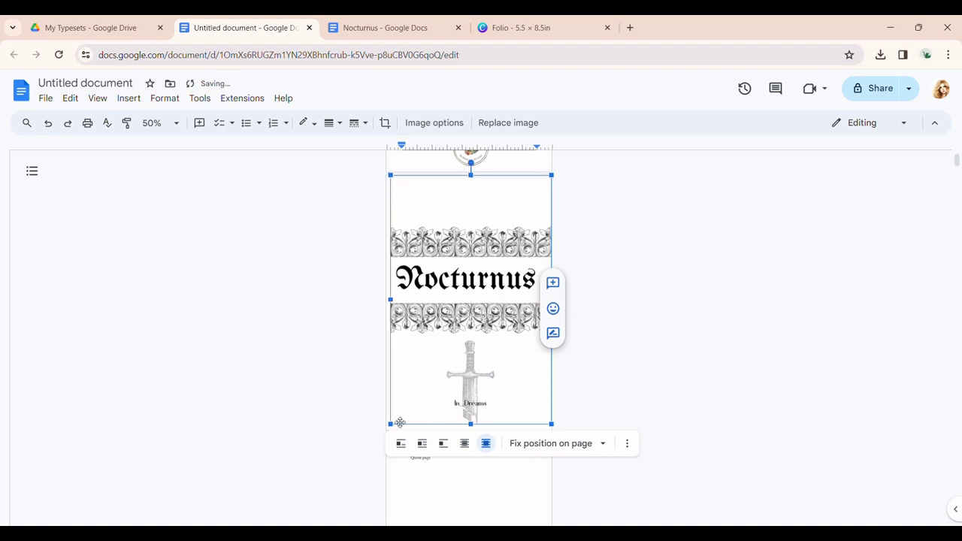
drag(394, 427, 385, 433)
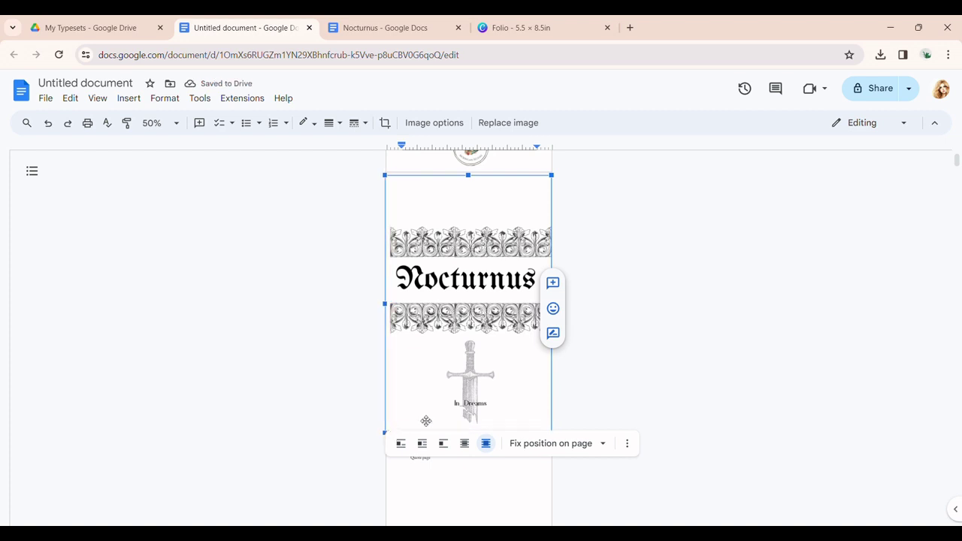
click(611, 394)
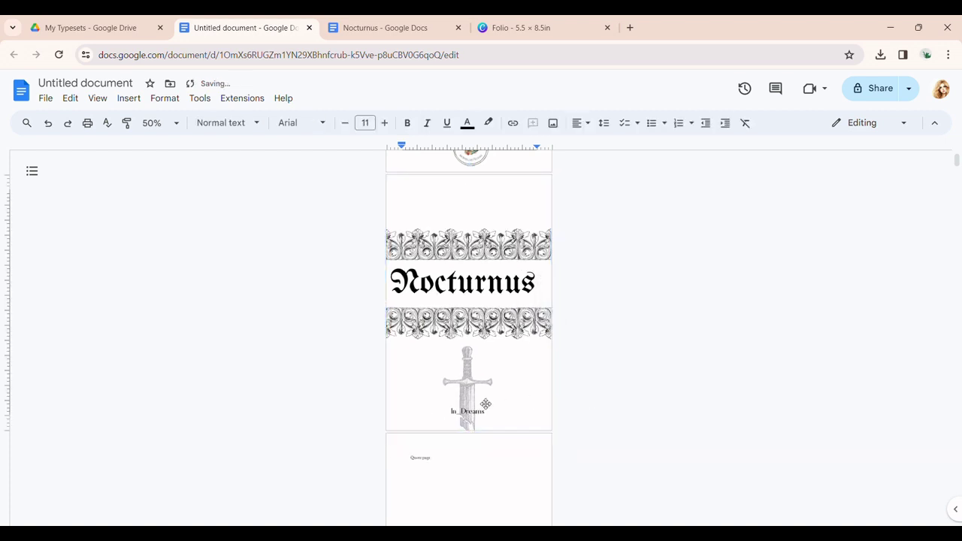
Step: Check the Nocturnus title page design in Canva and return to the untitled document
click(533, 28)
scroll(786, 323, down, 1)
drag(749, 515, 739, 516)
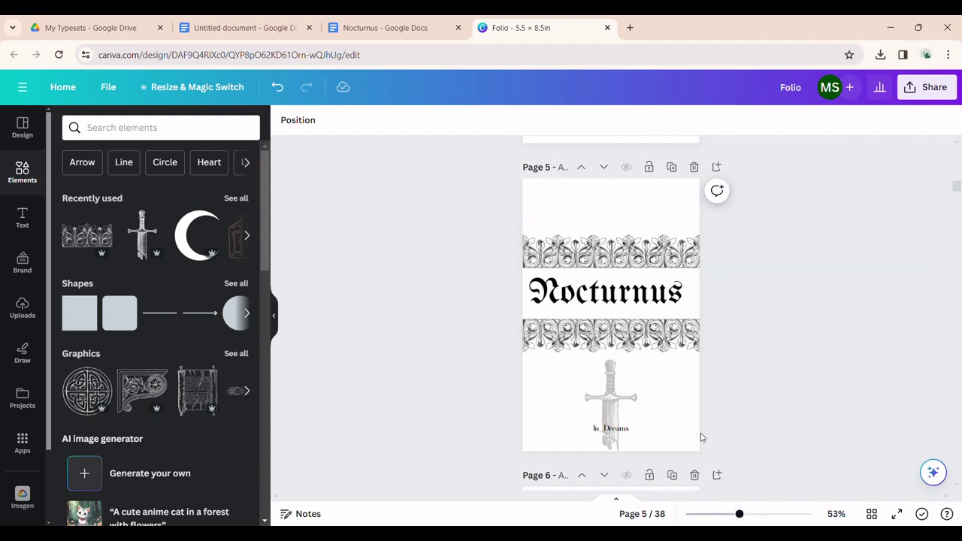
click(292, 33)
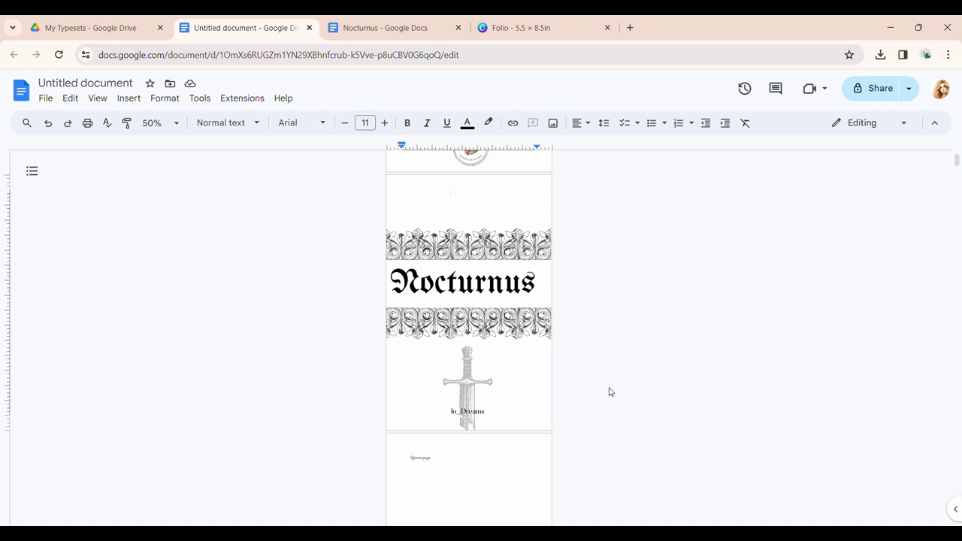
Step: Delete the "Quote page" placeholder text on the page after the Nocturnus title page
scroll(488, 351, down, 3)
click(530, 312)
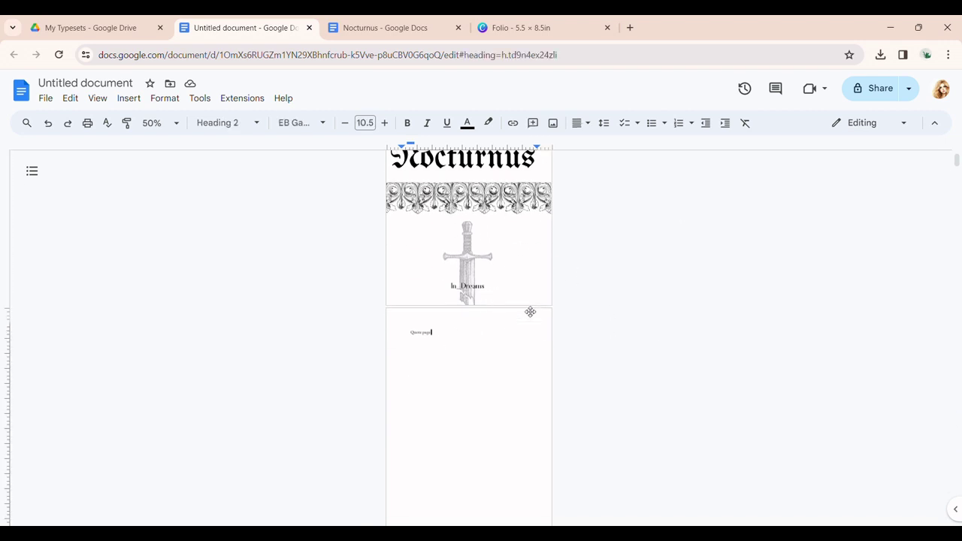
scroll(538, 376, up, 5)
scroll(552, 411, down, 4)
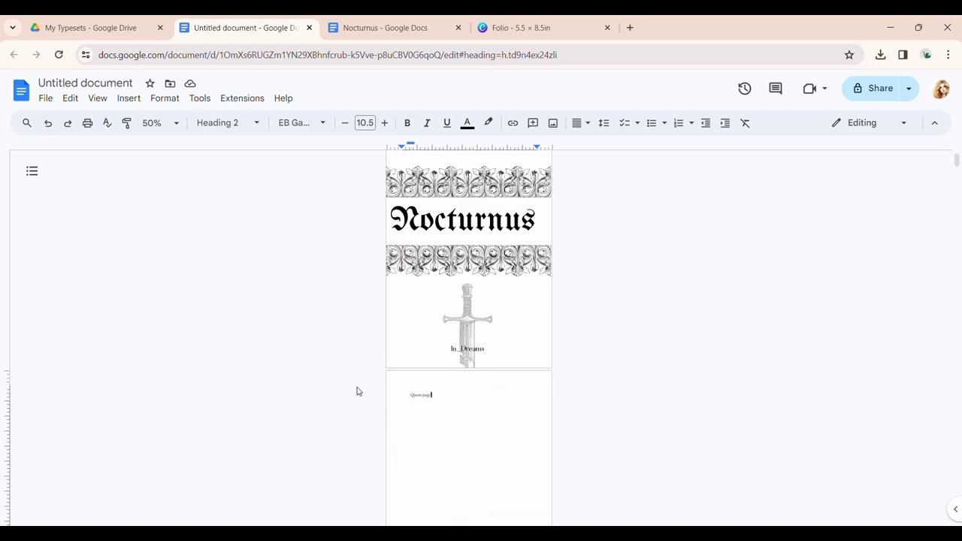
scroll(475, 406, down, 3)
scroll(482, 389, up, 3)
key(BackSpace)
key(BackSpace)
key(BackSpace)
key(BackSpace)
scroll(509, 393, down, 1)
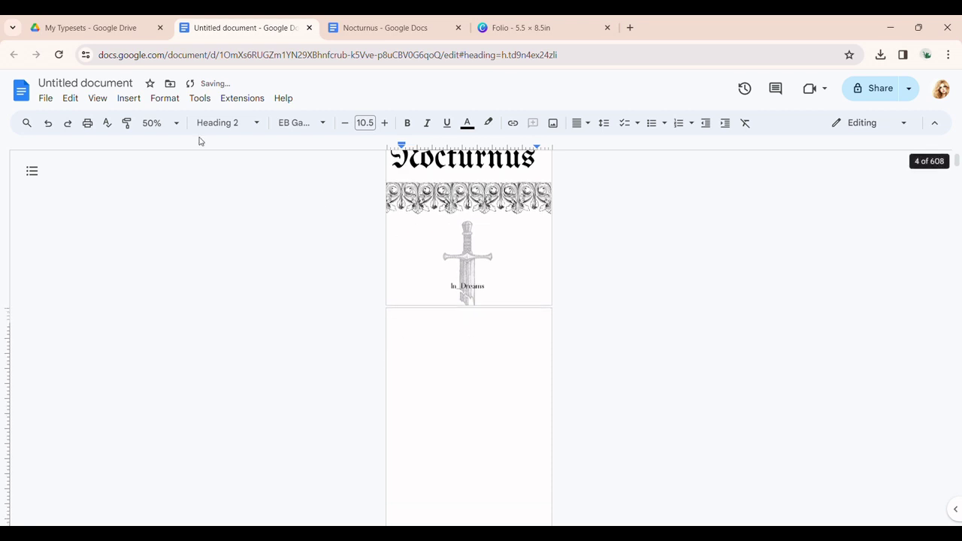
Step: Insert the decorative quote page image from the computer on the emptied page after the title page
click(130, 99)
mouse_move(279, 126)
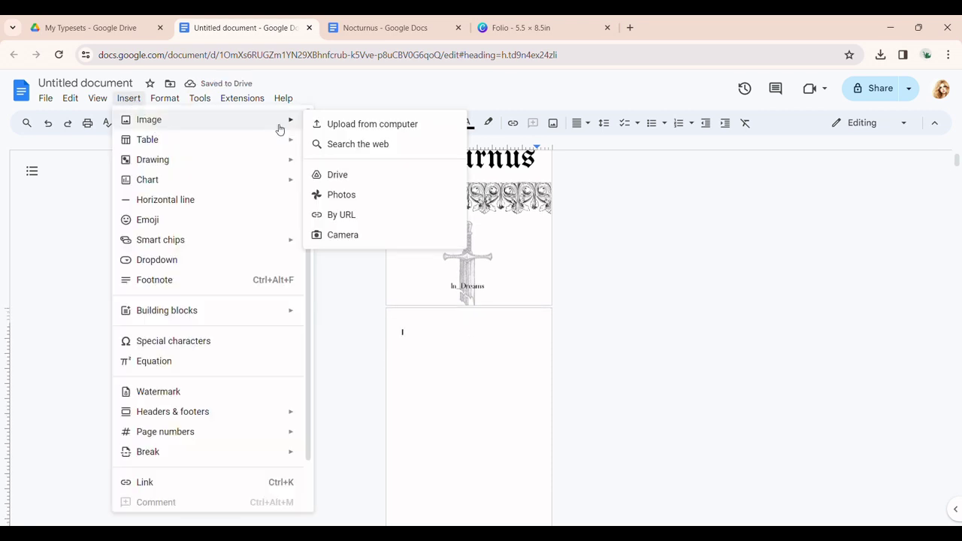
click(421, 124)
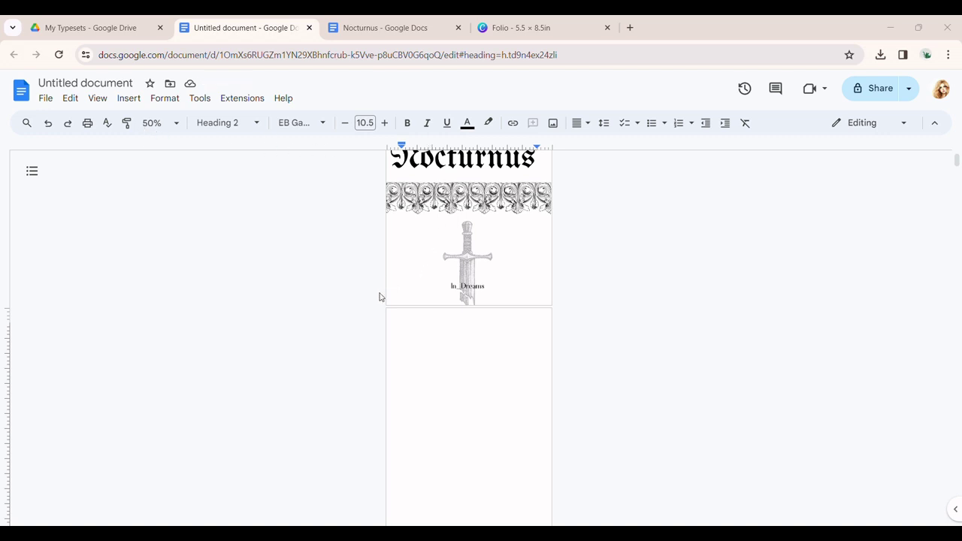
click(470, 384)
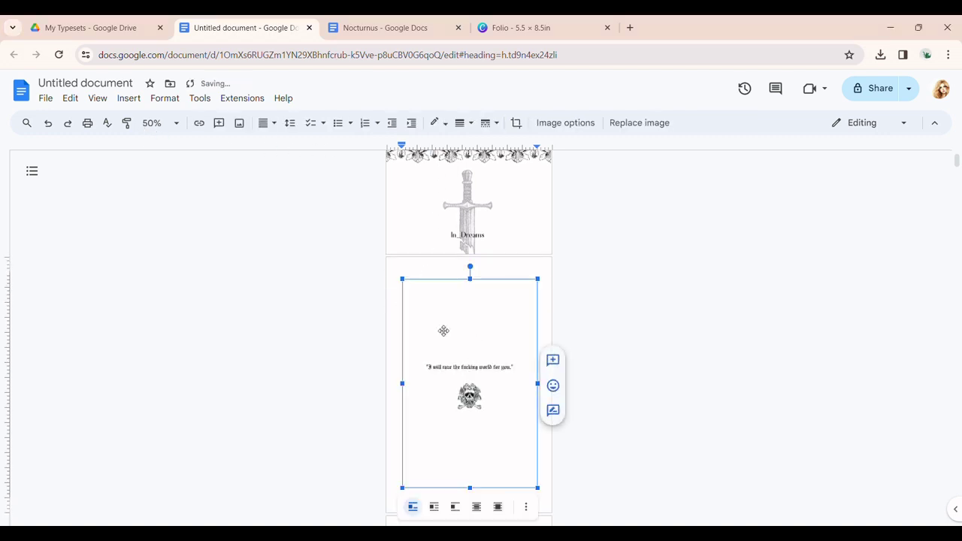
Step: Set the quote image in front of the text and fix its position on the page
drag(392, 272, 389, 298)
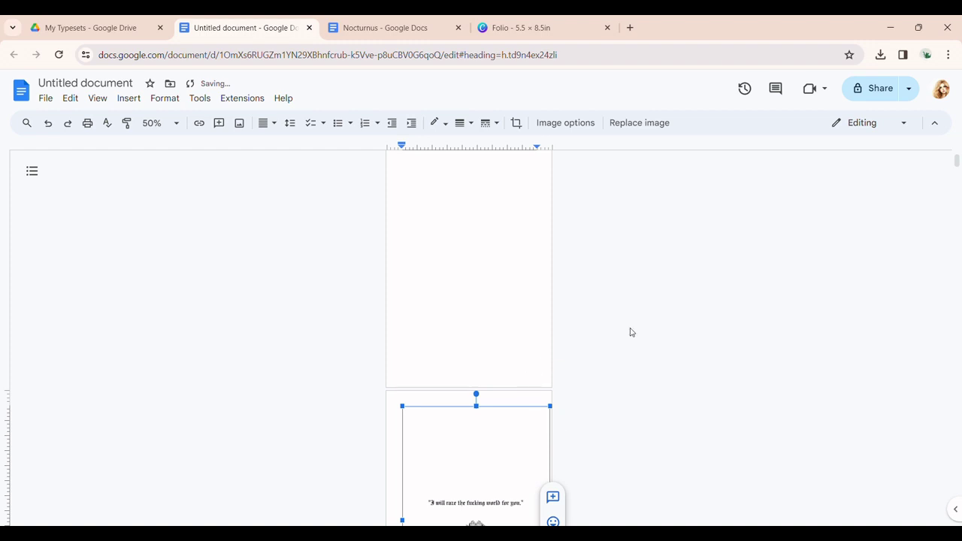
scroll(629, 331, down, 3)
click(476, 445)
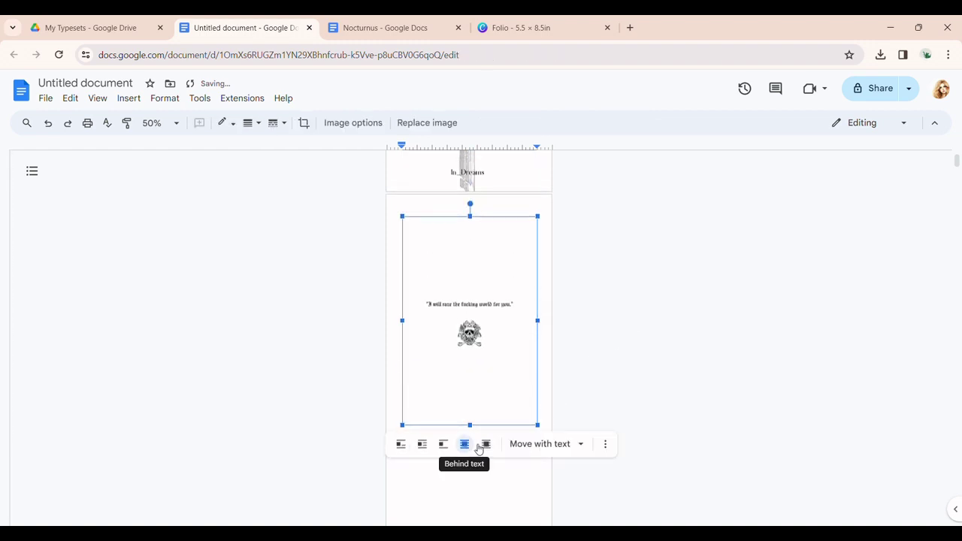
click(485, 445)
click(533, 444)
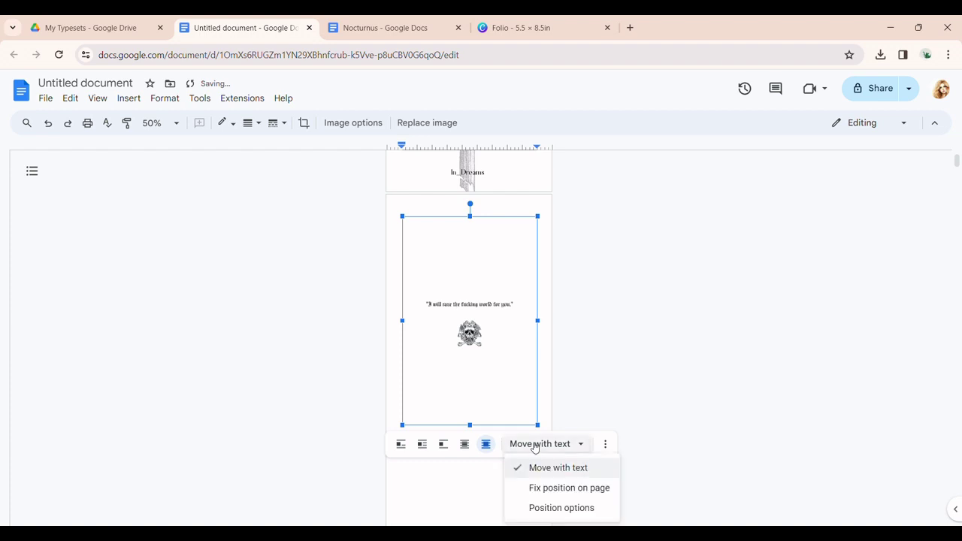
click(577, 488)
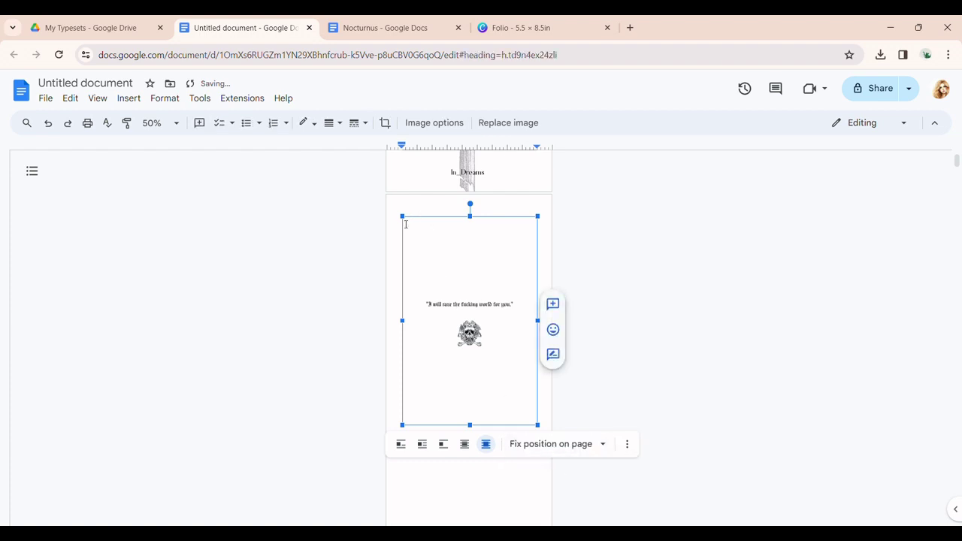
Step: Enlarge the quote image beyond the margins until it covers the whole page
drag(402, 217, 389, 195)
drag(537, 425, 552, 447)
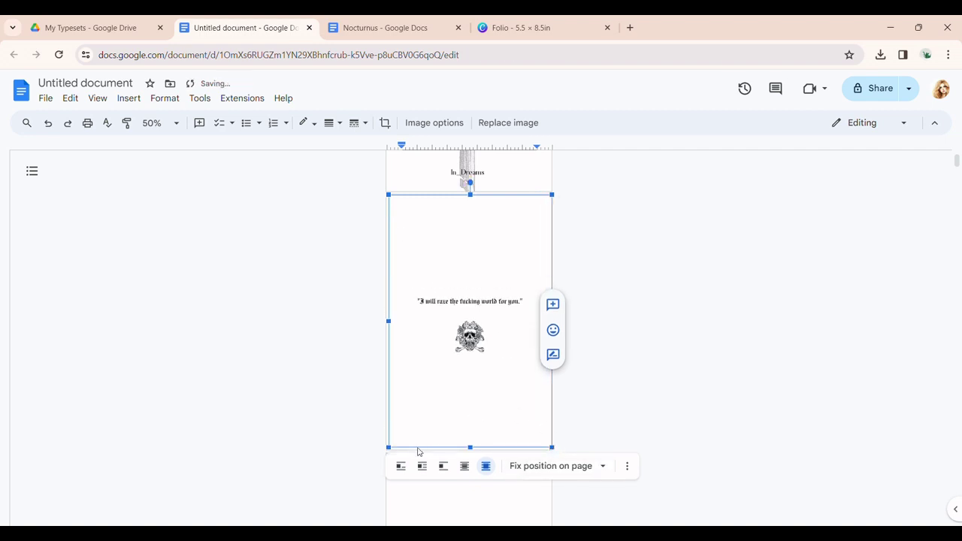
drag(392, 451, 386, 453)
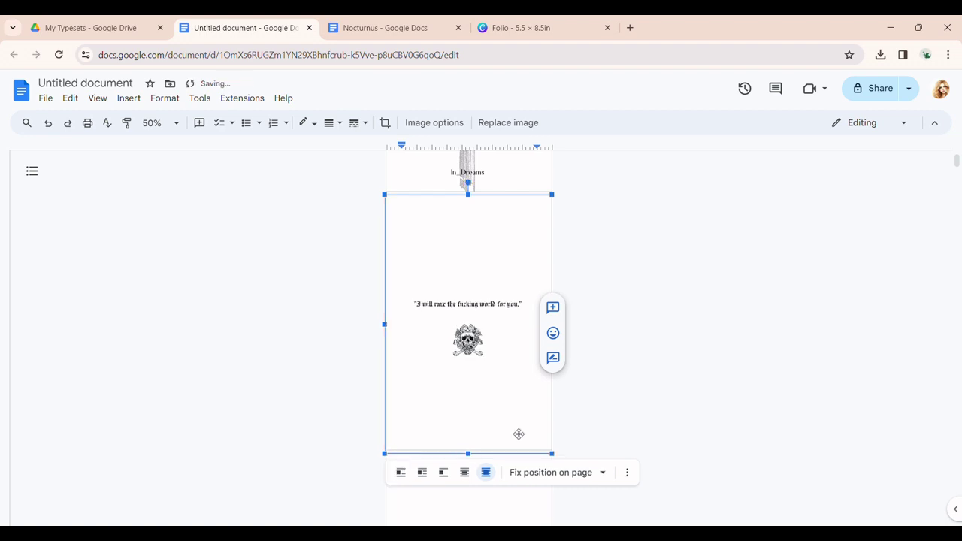
click(624, 405)
Step: Insert the "Part One: Aedifacio" image from the computer on the blank page before Chapter 1
scroll(492, 299, down, 2)
scroll(498, 294, down, 2)
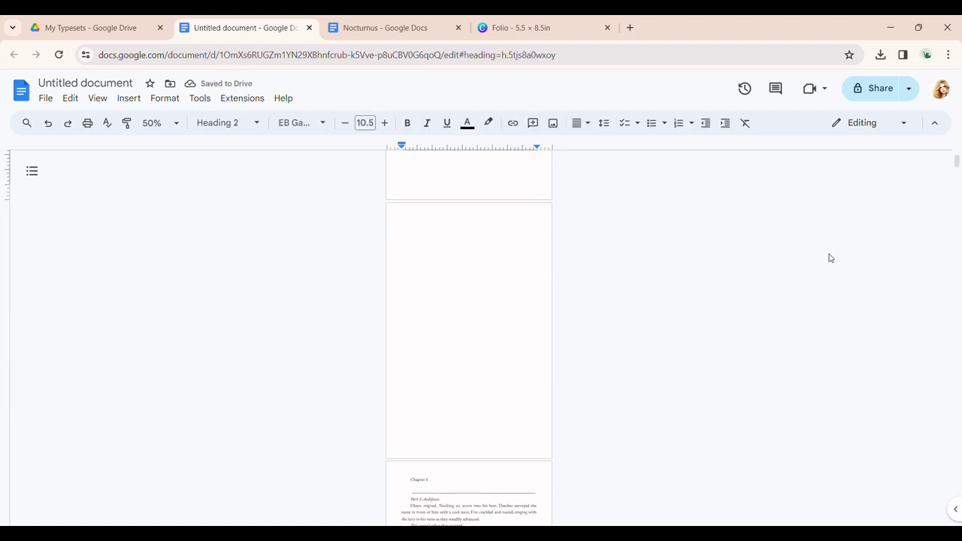
mouse_move(958, 162)
scroll(438, 520, down, 2)
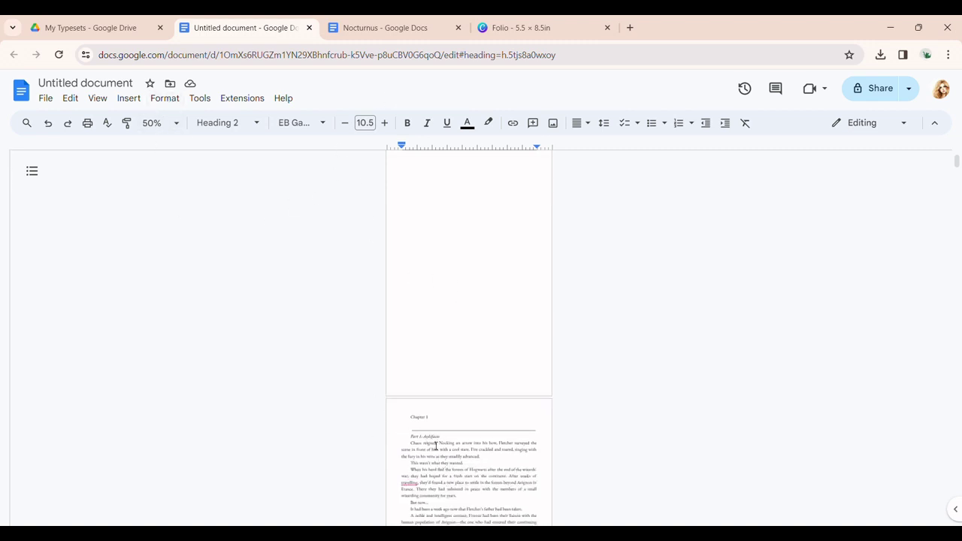
scroll(448, 422, up, 5)
click(436, 358)
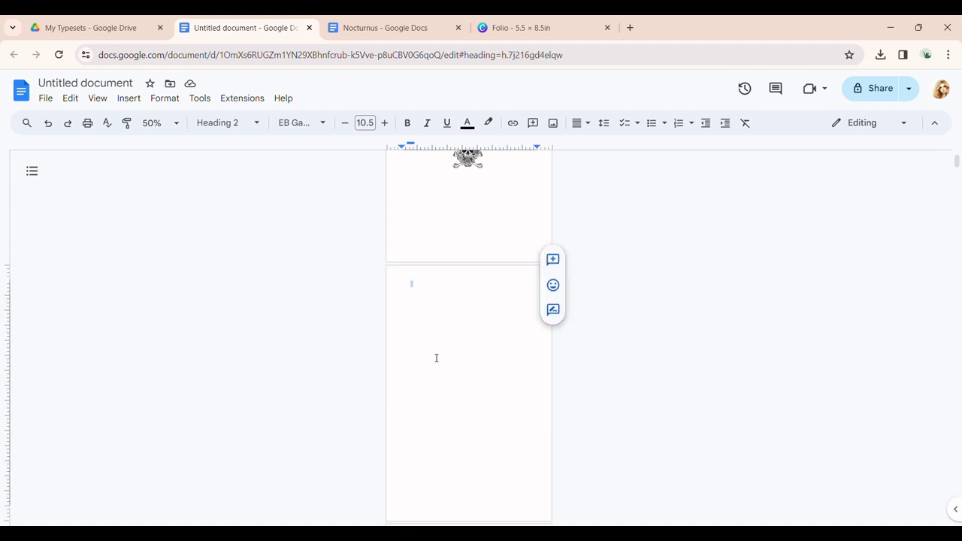
click(134, 103)
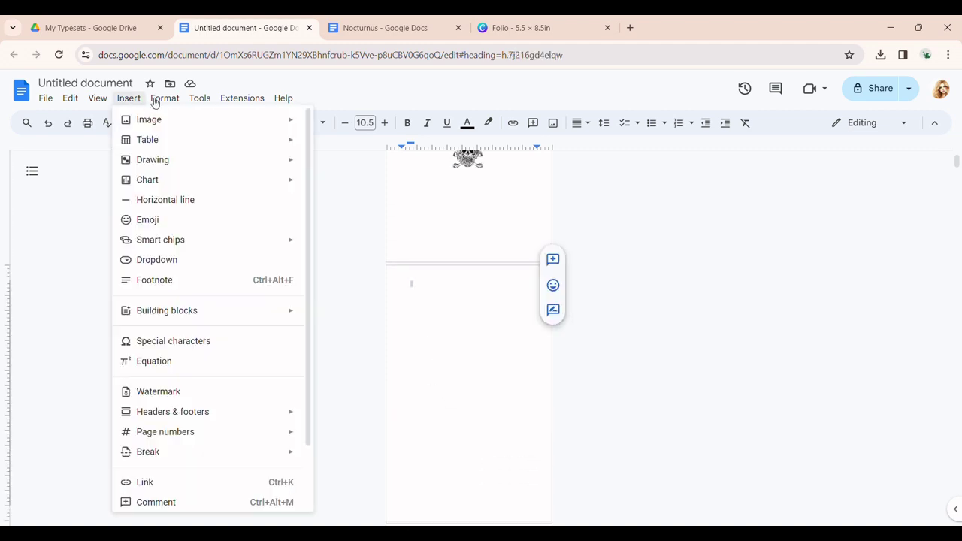
mouse_move(154, 124)
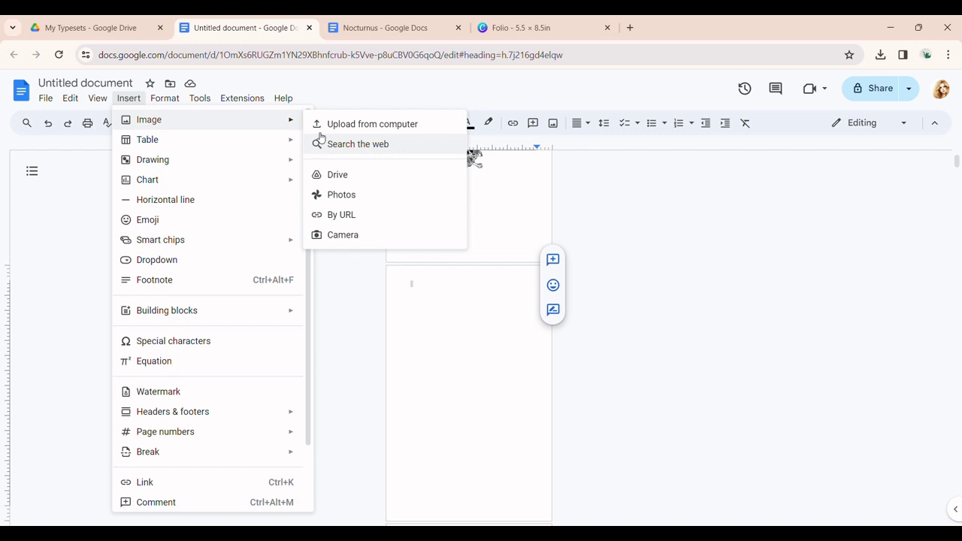
click(349, 129)
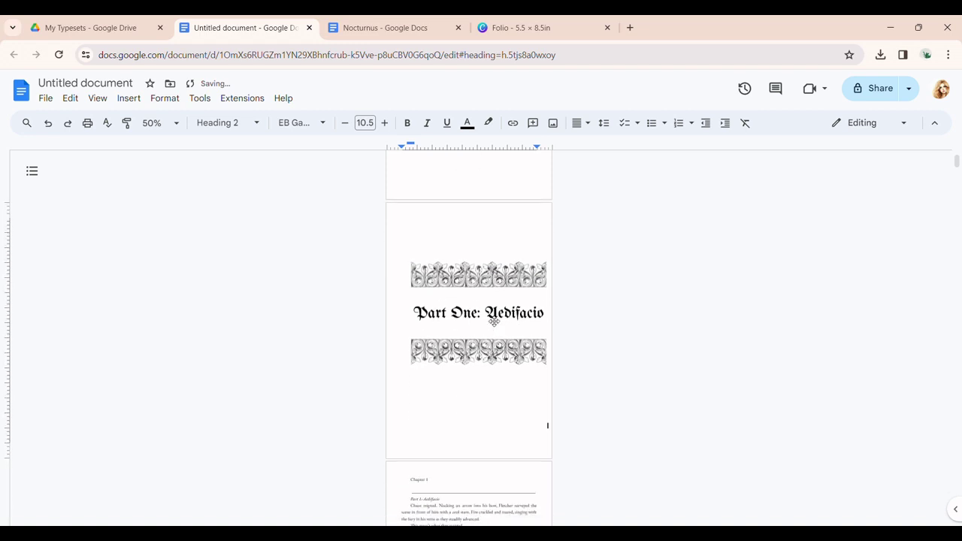
Step: Set the "Part One: Aedifacio" image in front of the text and fix its position on the page
click(493, 321)
click(486, 449)
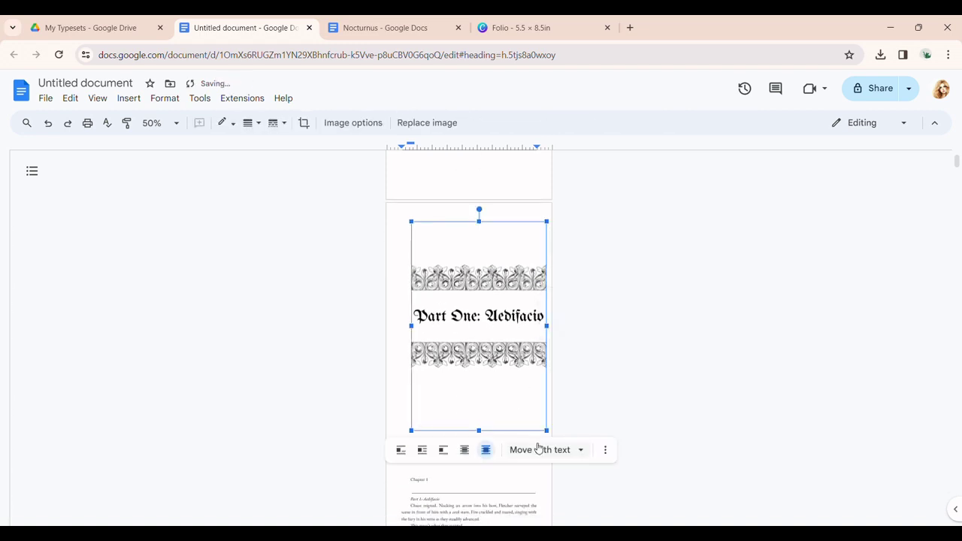
click(539, 449)
click(541, 403)
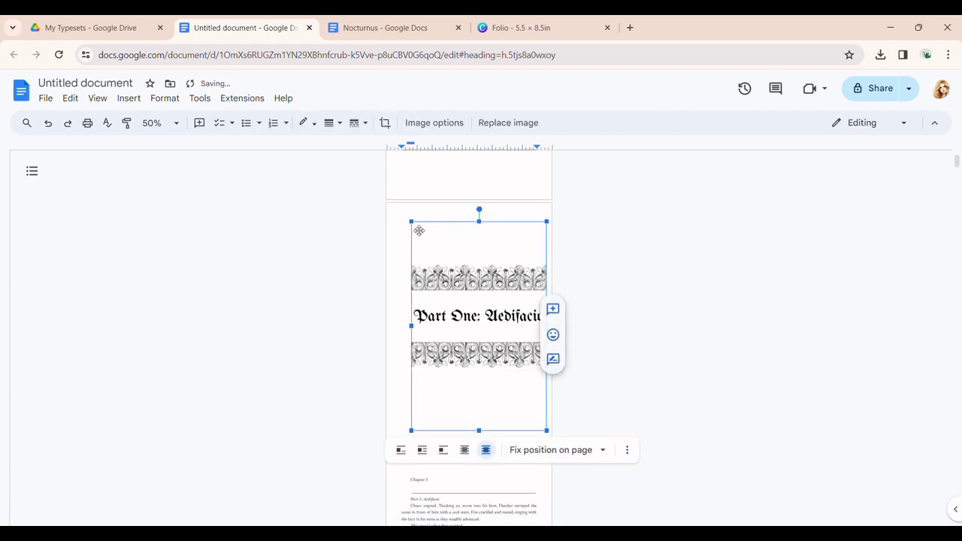
Step: Enlarge and shift the "Part One: Aedifacio" image so it fills the page from edge to edge
drag(411, 222, 398, 201)
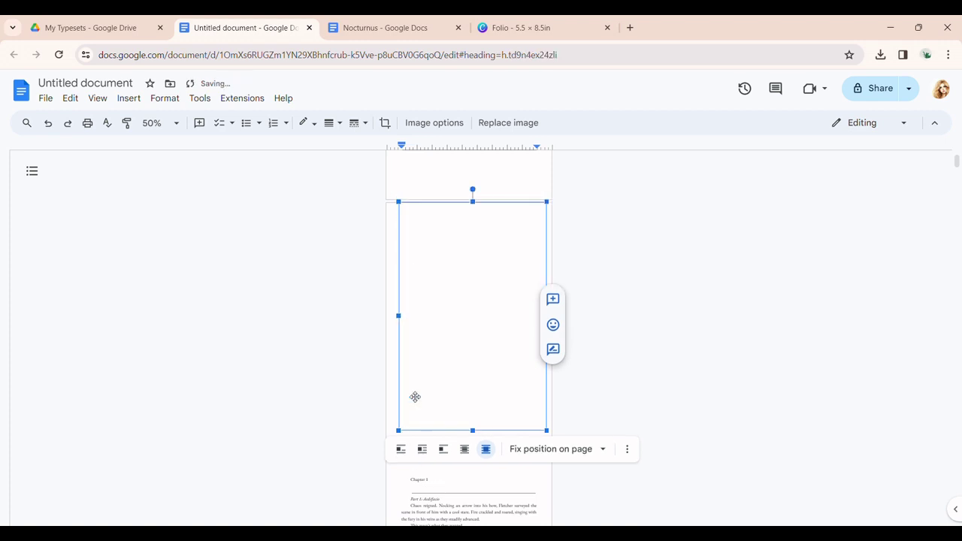
drag(402, 205, 402, 206)
drag(406, 435, 390, 457)
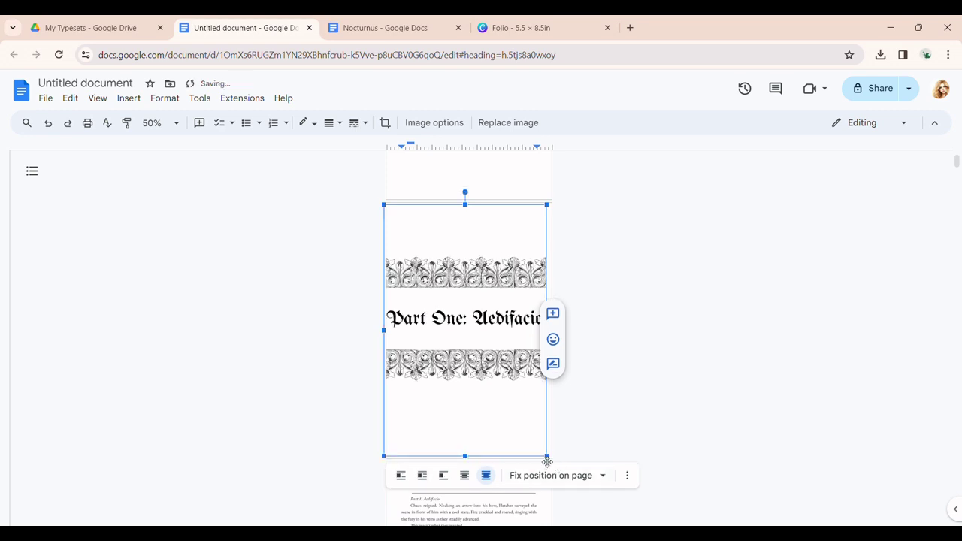
mouse_move(548, 457)
mouse_down()
mouse_move(559, 466)
mouse_move(554, 457)
mouse_up()
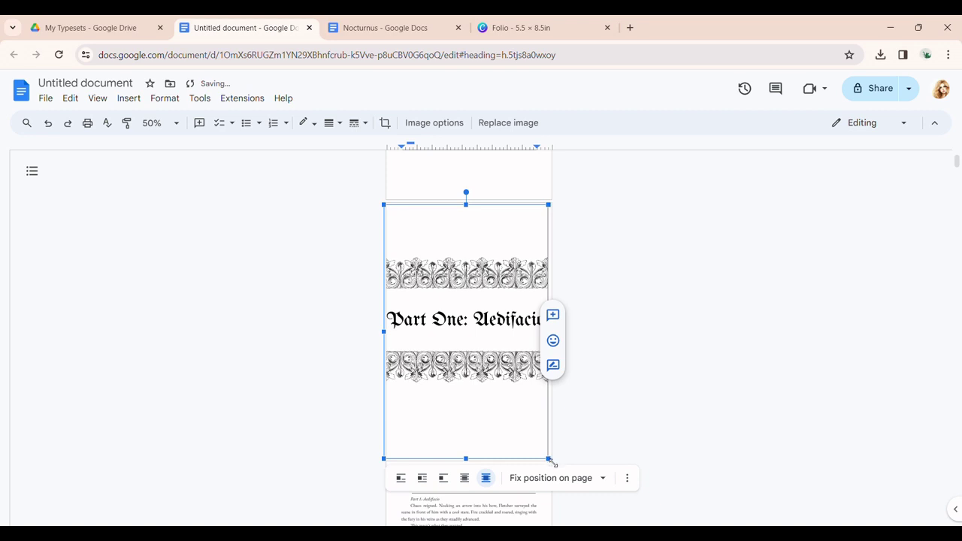
drag(522, 438, 530, 436)
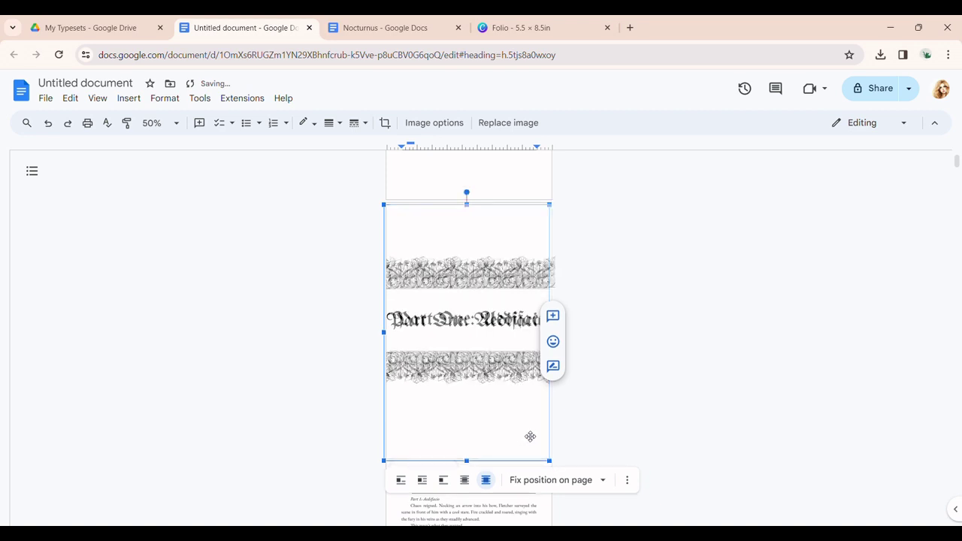
drag(456, 453, 445, 431)
click(617, 403)
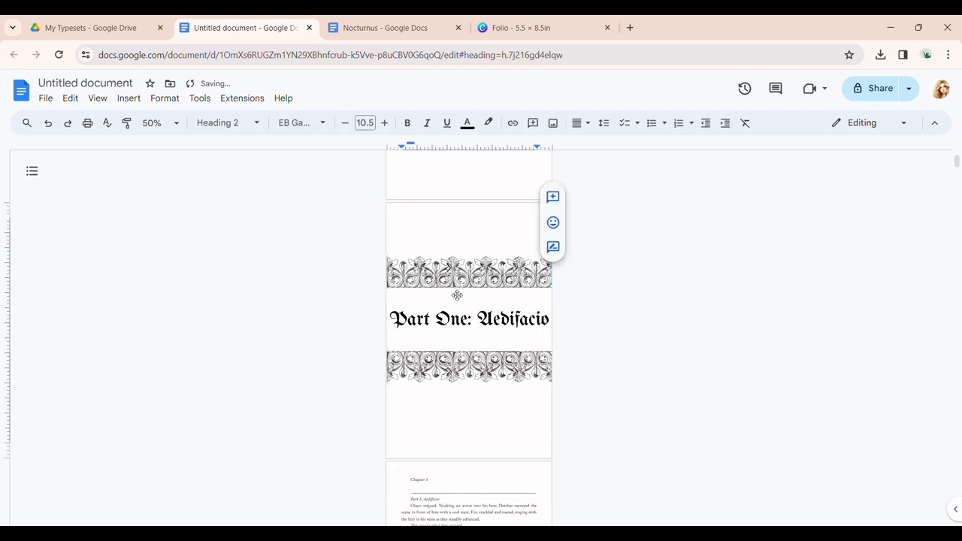
Step: Compare the pages leading up to Chapter 1 with those in the finished Nocturnus document
scroll(498, 327, down, 1)
scroll(498, 330, up, 1)
scroll(499, 359, up, 2)
scroll(448, 285, down, 4)
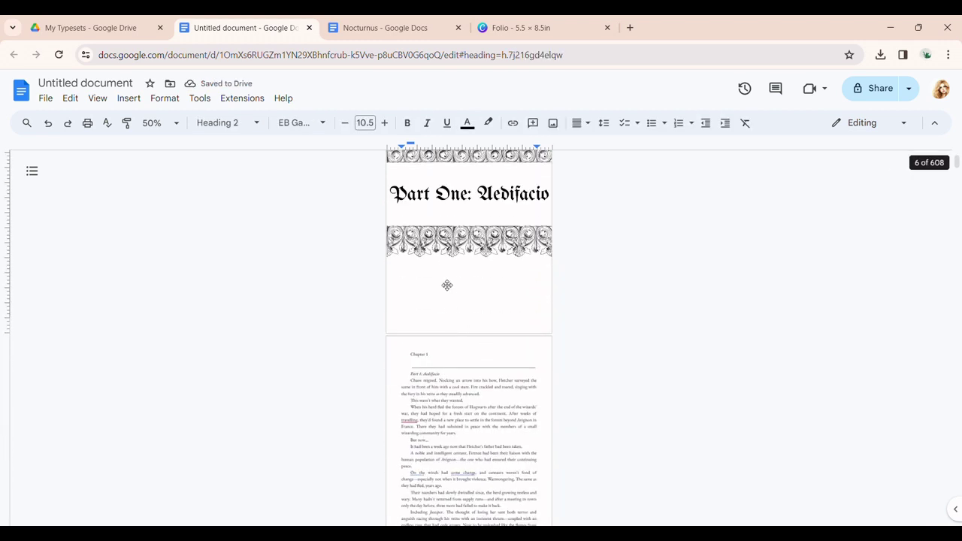
click(444, 28)
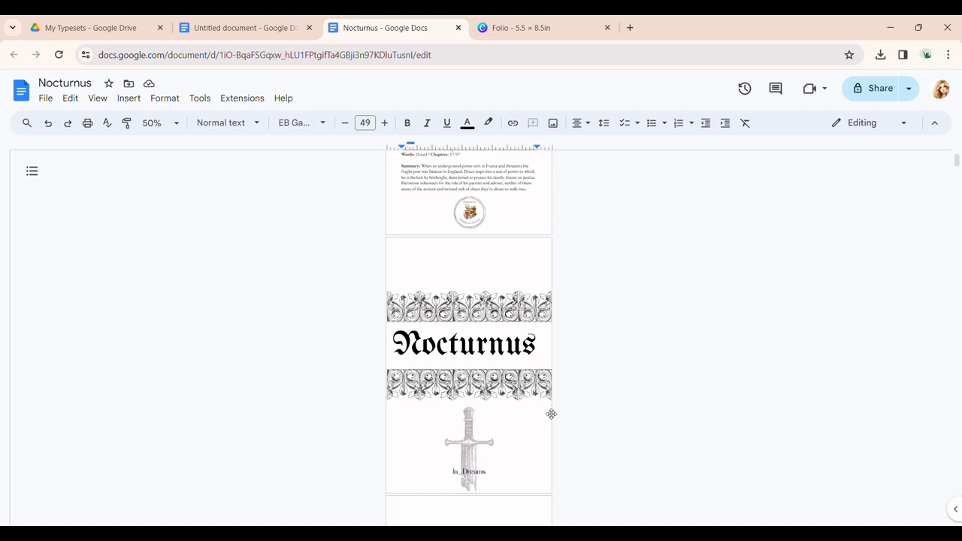
scroll(551, 414, down, 10)
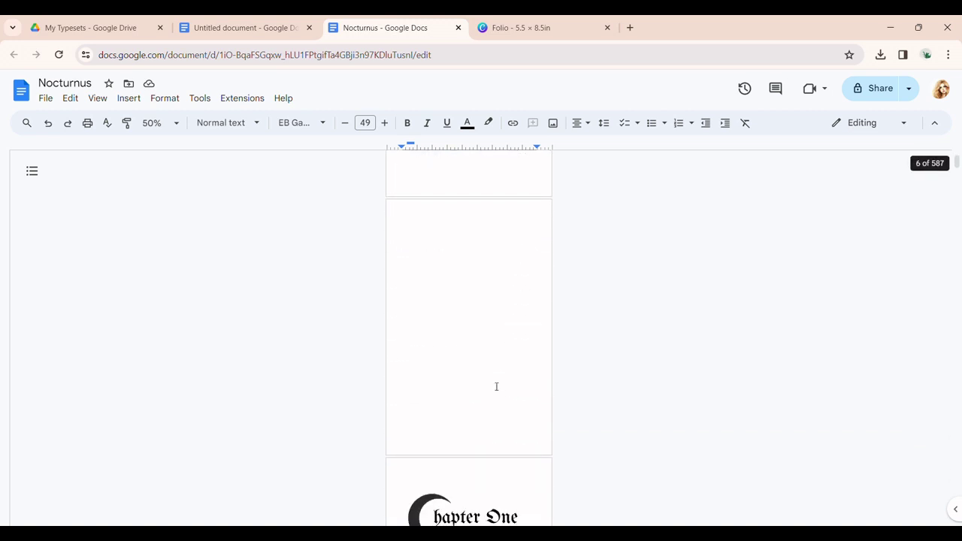
click(292, 28)
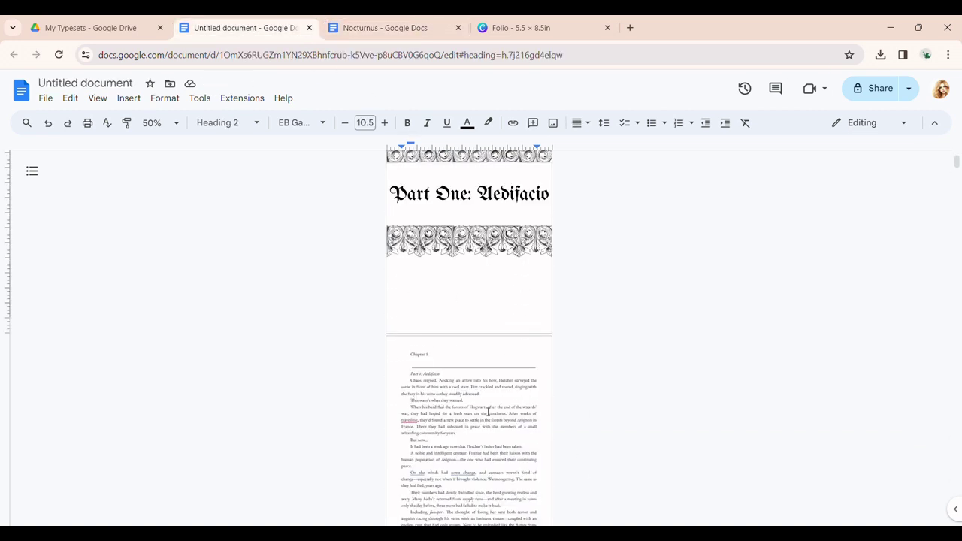
Step: Insert a page break after the "Part One: Aedifacio" page to add a blank page before Chapter 1
click(411, 303)
click(668, 368)
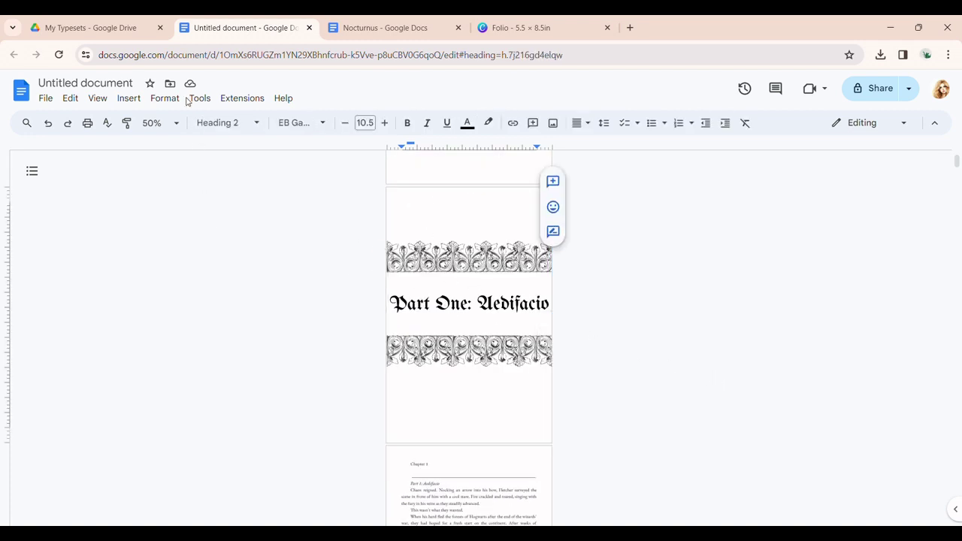
click(136, 105)
mouse_move(158, 463)
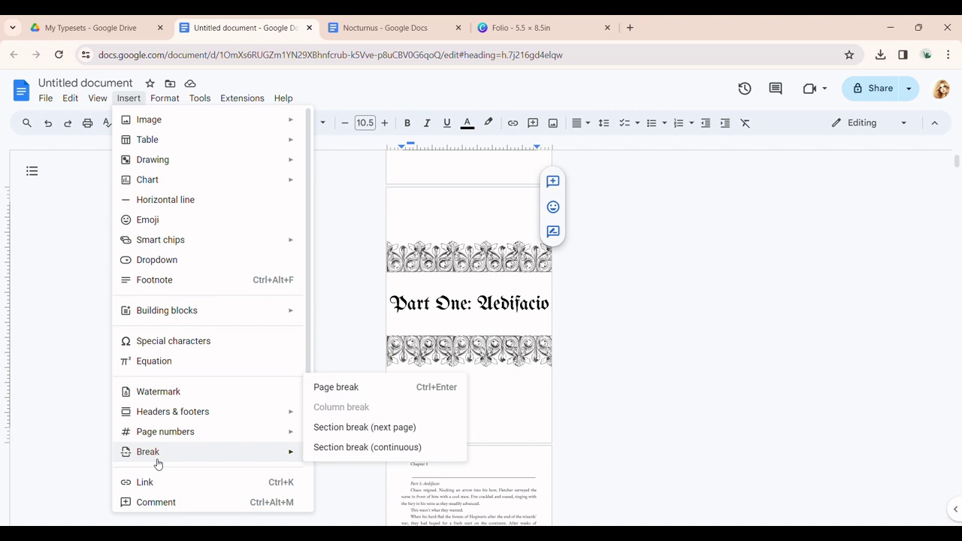
click(557, 407)
scroll(503, 359, down, 3)
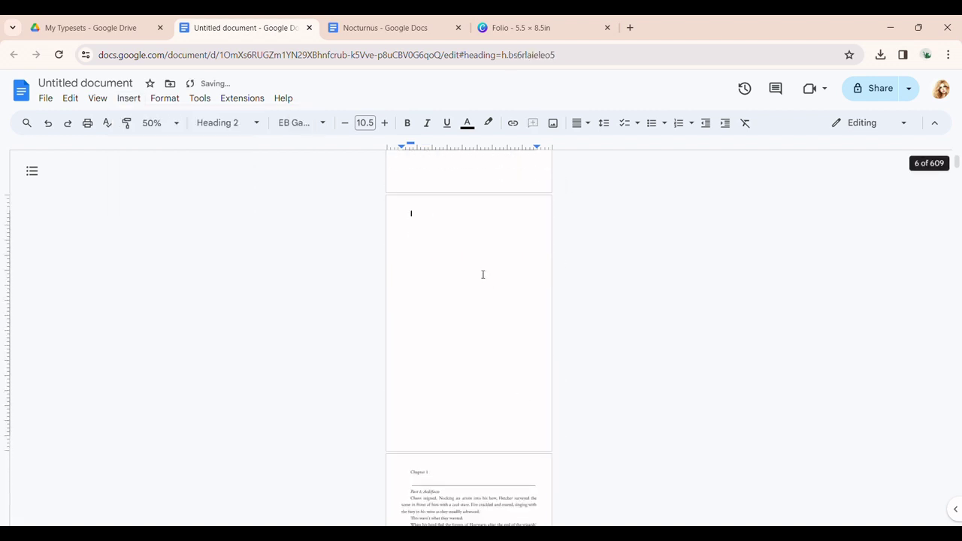
Step: Review the front matter of the untitled typeset, from the Nocturnus half-title page through to the start of Chapter 1
scroll(590, 496, up, 15)
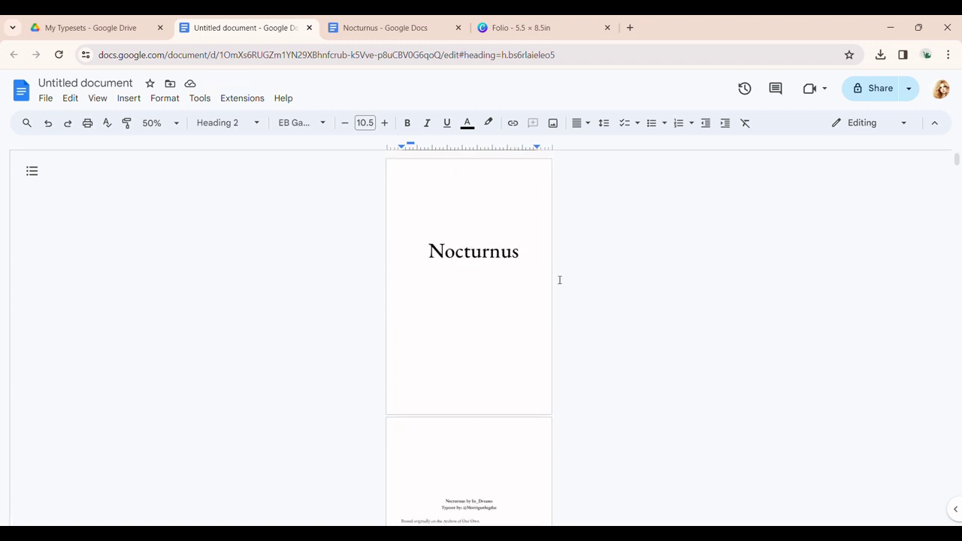
scroll(568, 323, down, 3)
scroll(551, 302, up, 3)
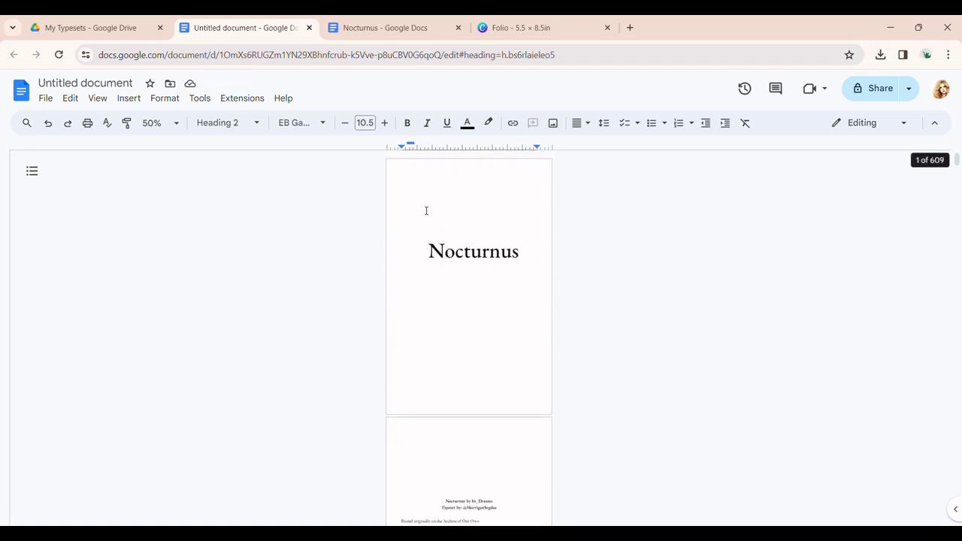
scroll(556, 305, down, 3)
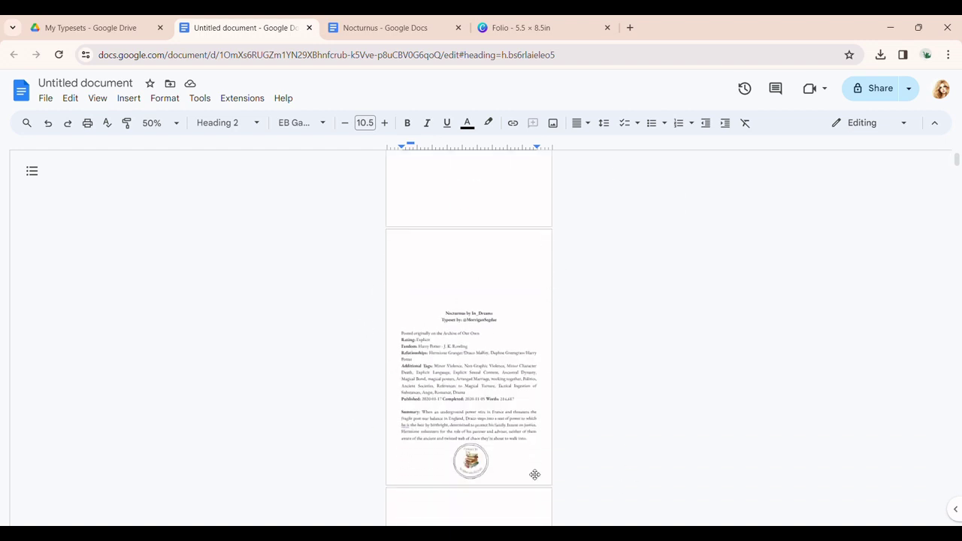
scroll(571, 398, down, 5)
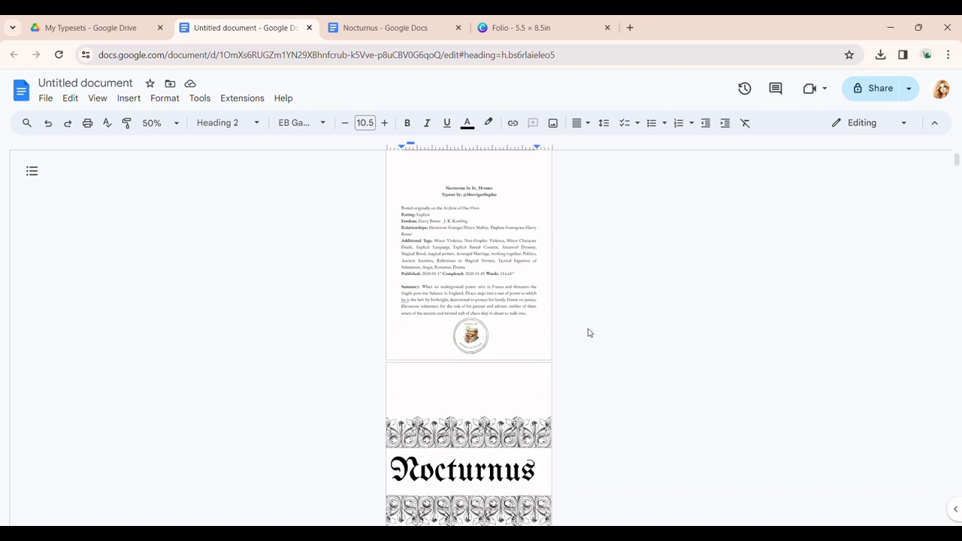
scroll(636, 344, down, 3)
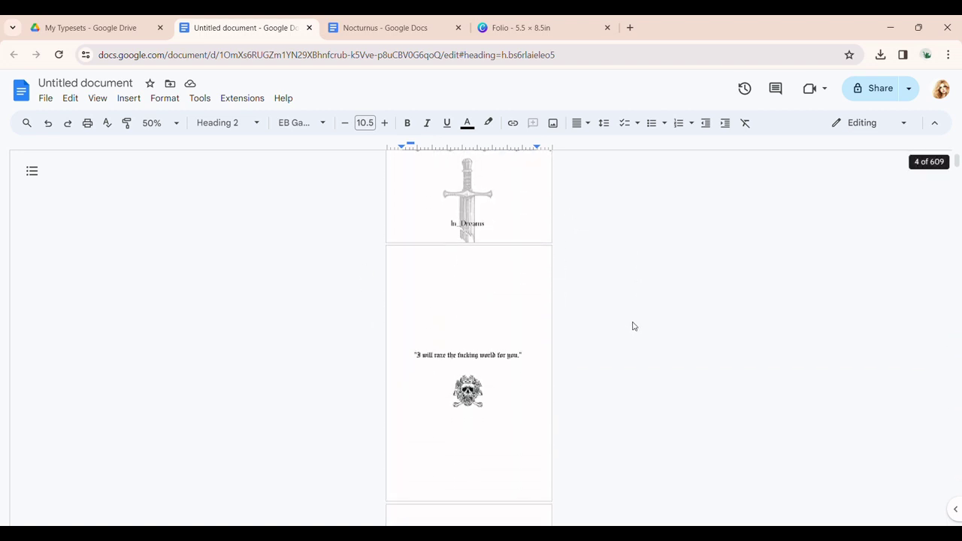
scroll(604, 350, down, 3)
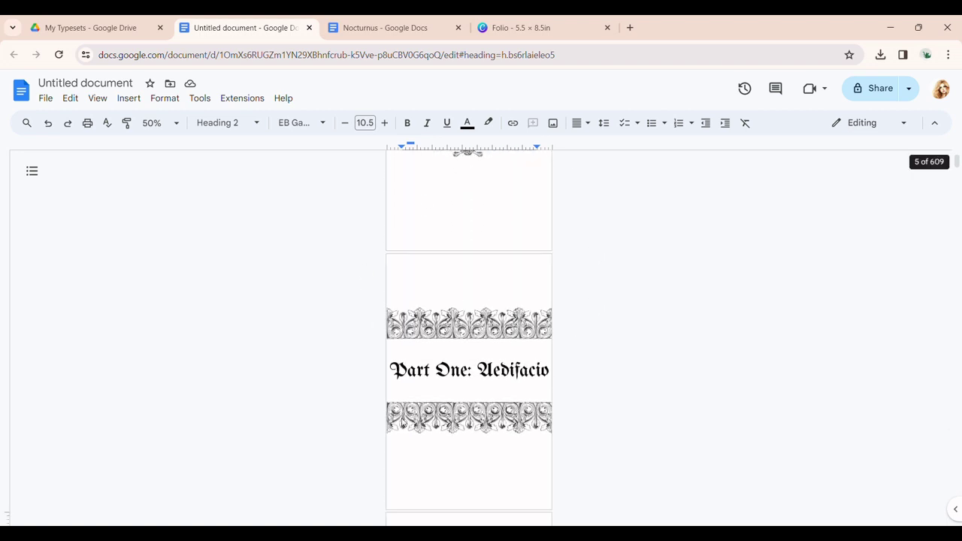
scroll(607, 382, down, 3)
scroll(462, 418, down, 3)
click(482, 417)
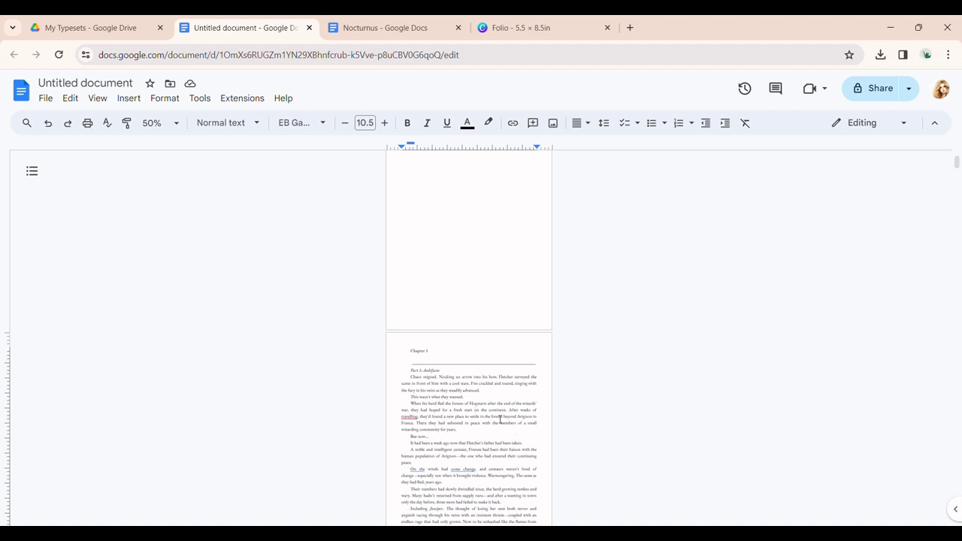
scroll(636, 408, up, 12)
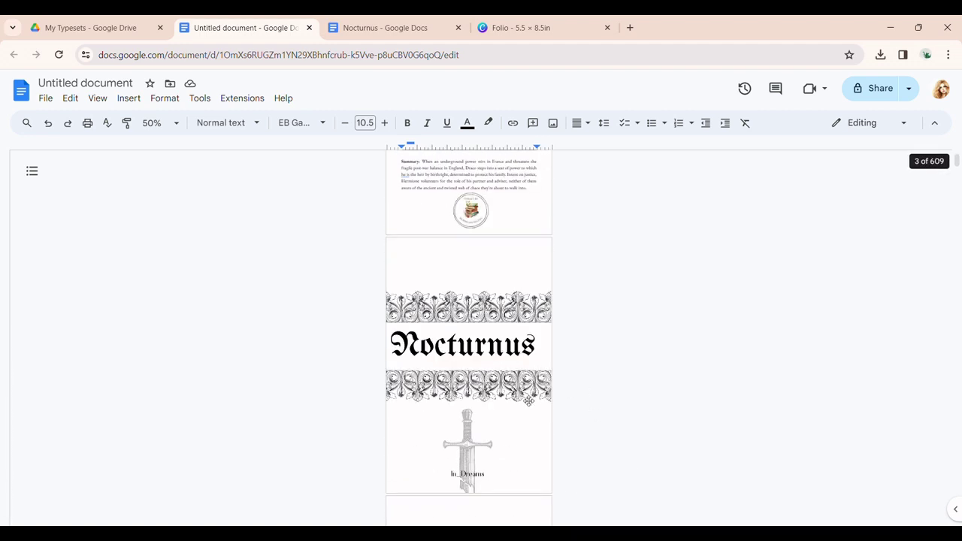
scroll(409, 224, up, 6)
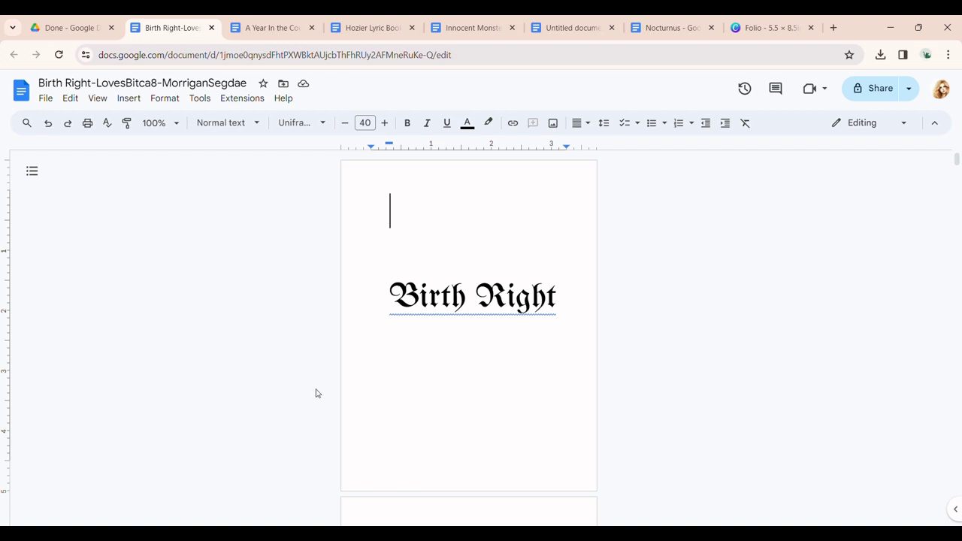
Step: Examine the front matter of the finished Birth Right typeset, including its half-title, information, decorative title and illustration pages
scroll(579, 273, down, 2)
scroll(616, 304, up, 2)
scroll(583, 303, down, 5)
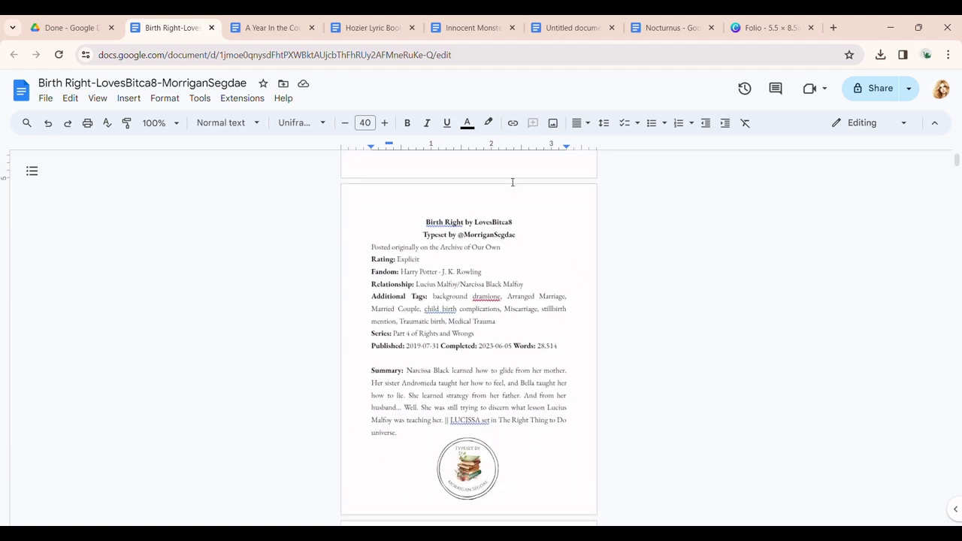
scroll(548, 311, down, 4)
scroll(463, 404, down, 1)
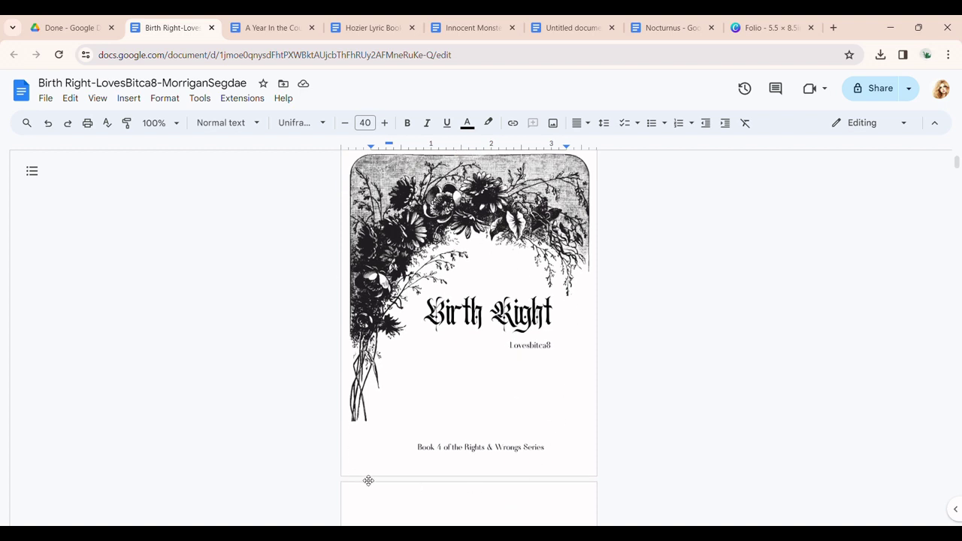
scroll(609, 285, down, 7)
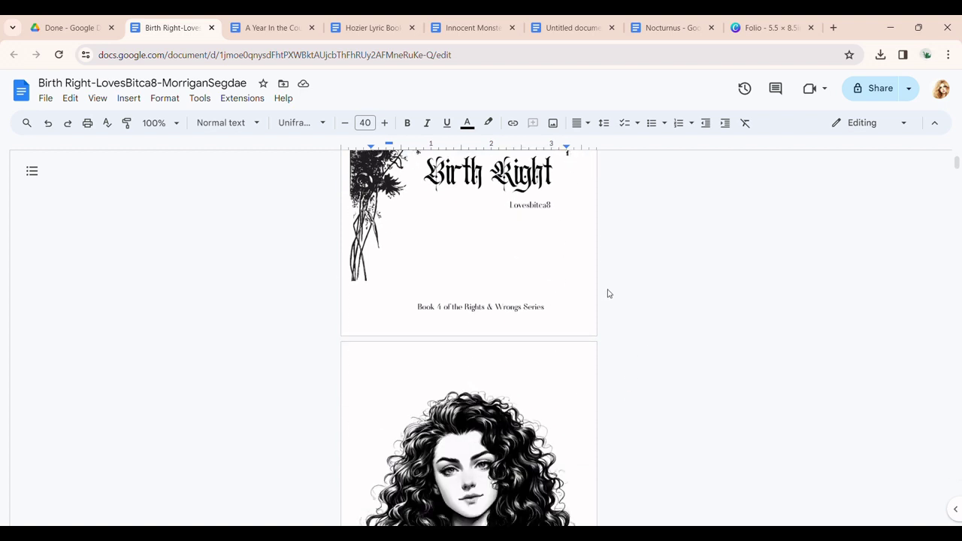
scroll(600, 300, down, 1)
scroll(600, 302, up, 4)
scroll(599, 303, down, 5)
scroll(494, 342, down, 4)
scroll(509, 344, up, 19)
scroll(530, 345, up, 6)
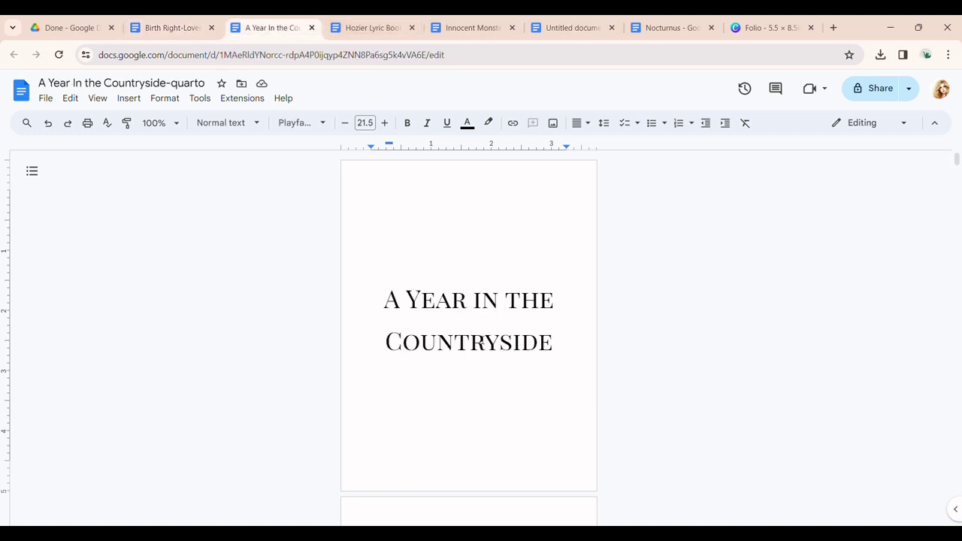
Step: Examine the order of the front pages in the A Year In the Countryside quarto typeset
scroll(445, 316, down, 1)
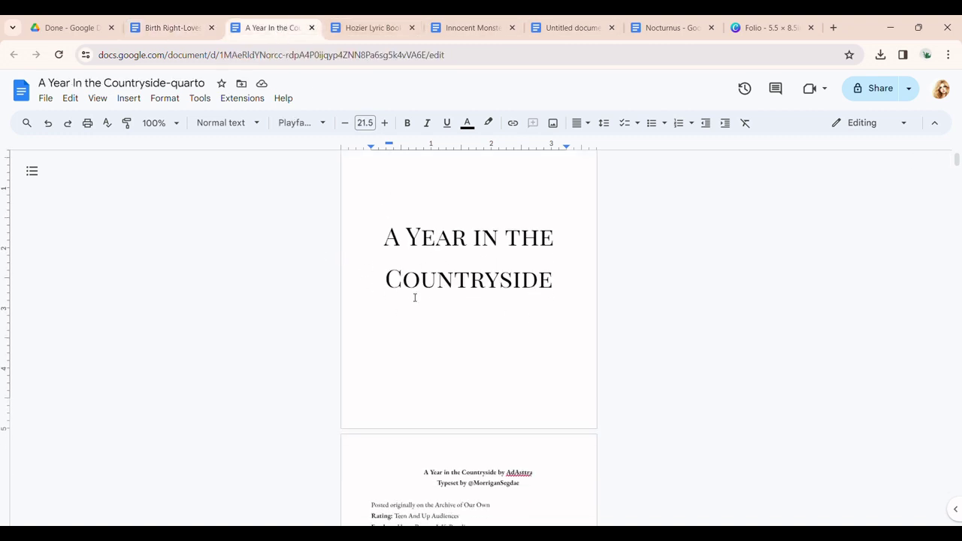
scroll(414, 298, down, 1)
scroll(425, 328, up, 2)
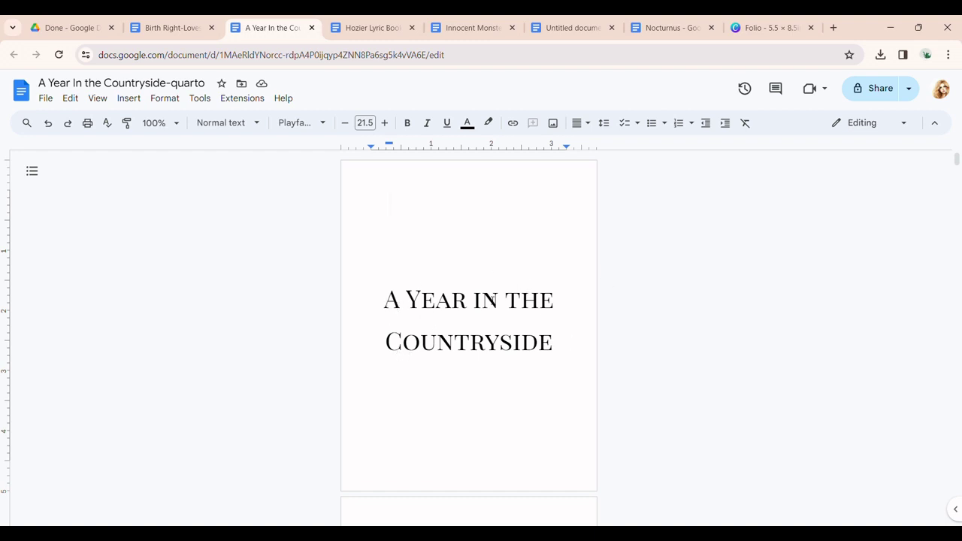
scroll(493, 304, down, 2)
scroll(499, 331, up, 2)
scroll(493, 379, down, 5)
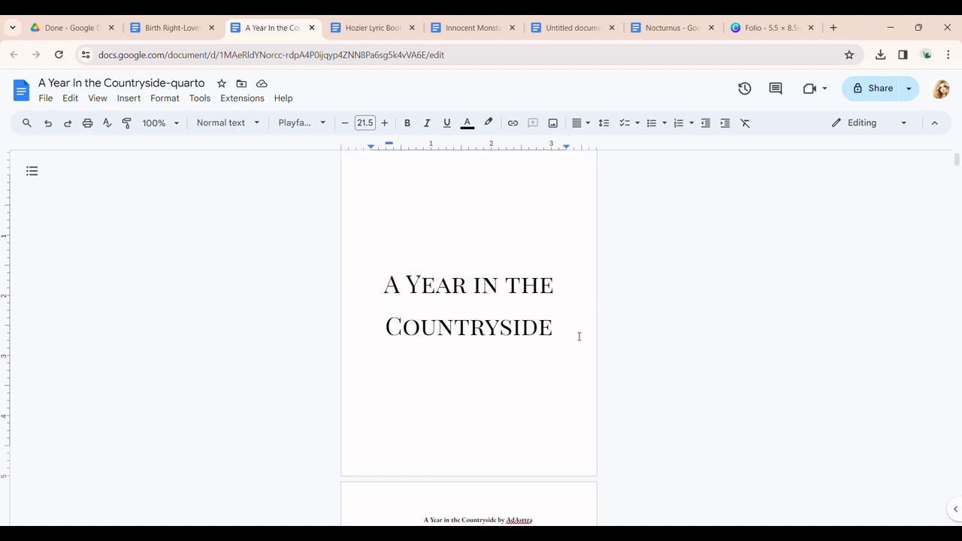
scroll(528, 390, down, 3)
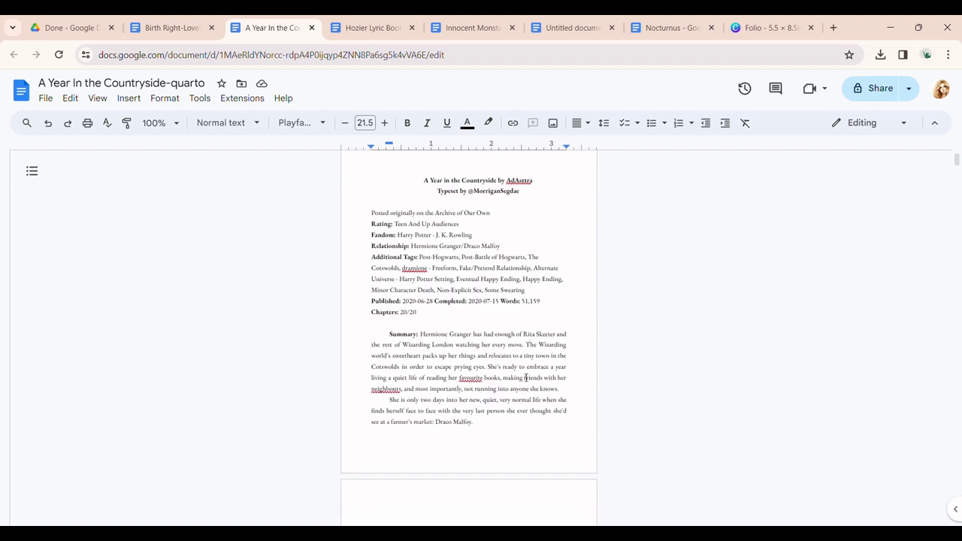
scroll(451, 316, down, 1)
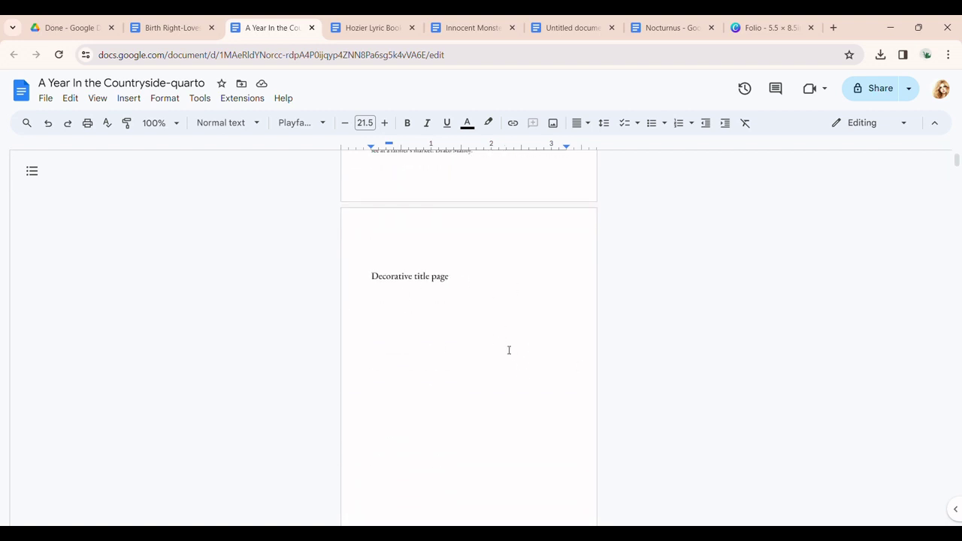
scroll(532, 344, down, 6)
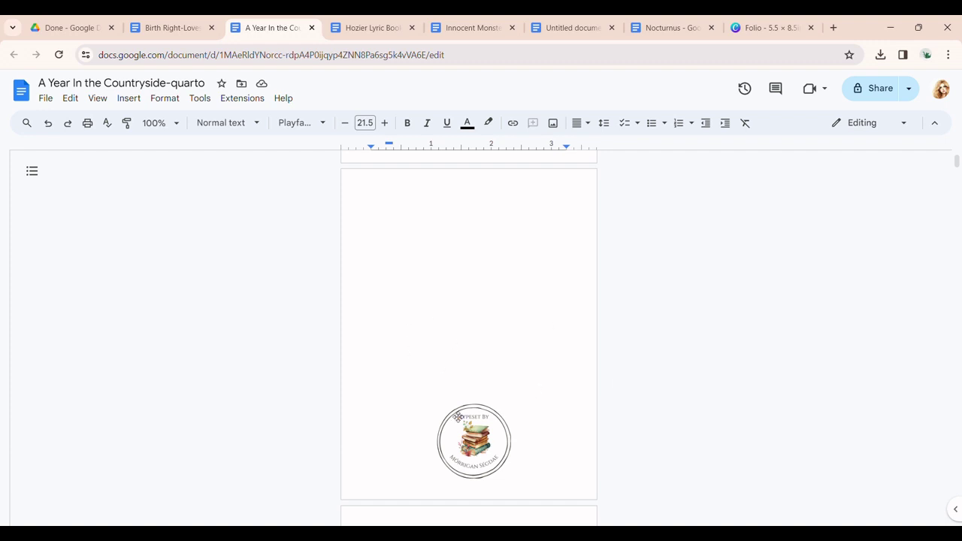
scroll(518, 398, down, 7)
scroll(529, 382, up, 15)
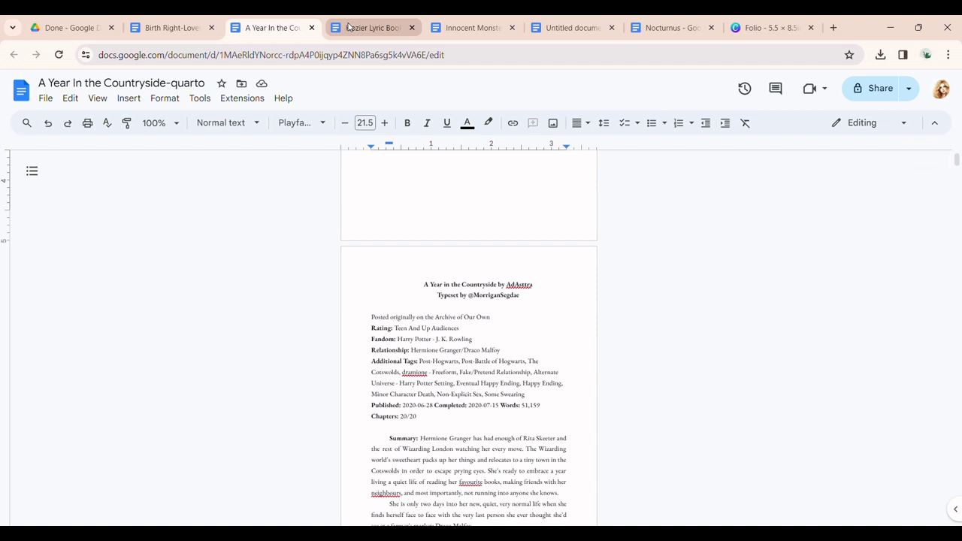
Step: Examine the Innocent Monsters typeset from its half-title page through the title, information, quote and illustration pages to chapter one
click(456, 27)
scroll(531, 266, up, 12)
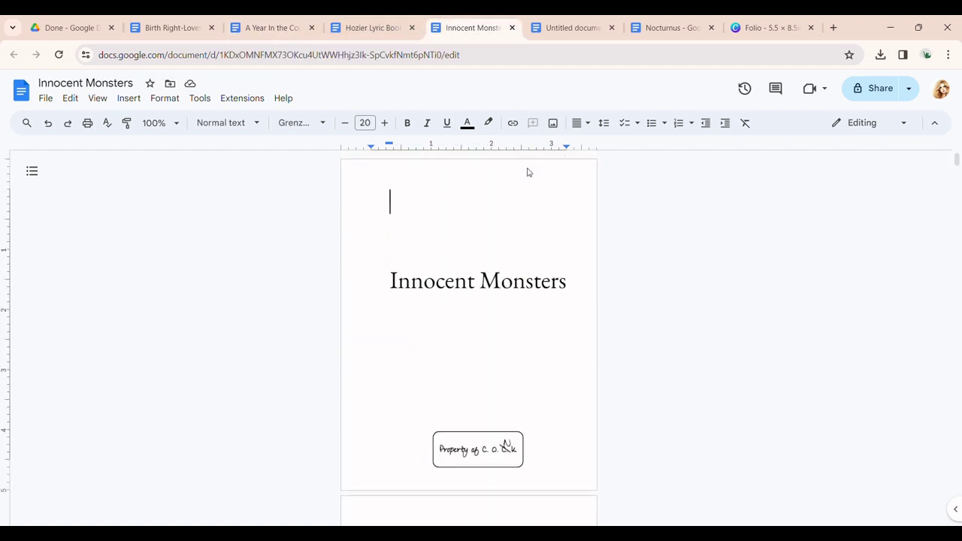
scroll(532, 176, down, 4)
scroll(464, 393, down, 7)
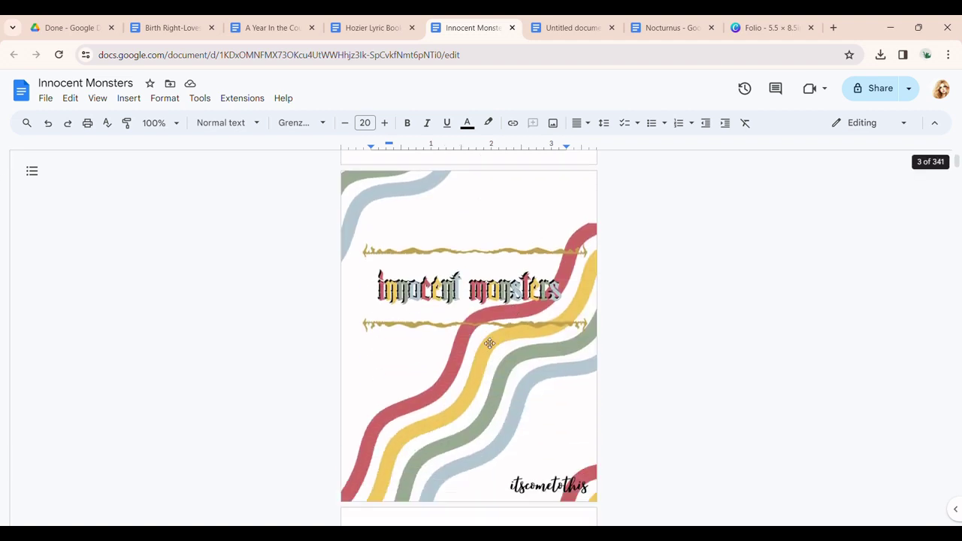
scroll(512, 317, down, 2)
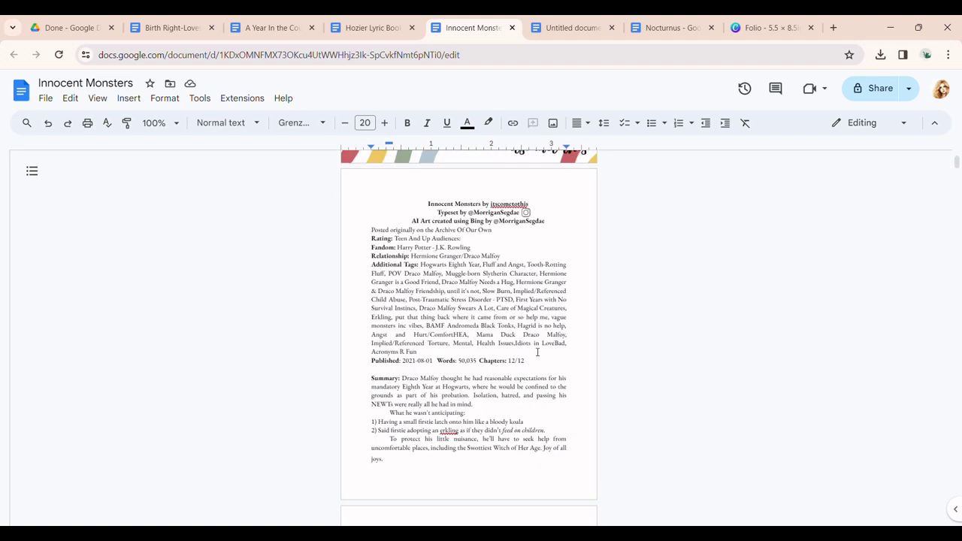
scroll(560, 376, down, 2)
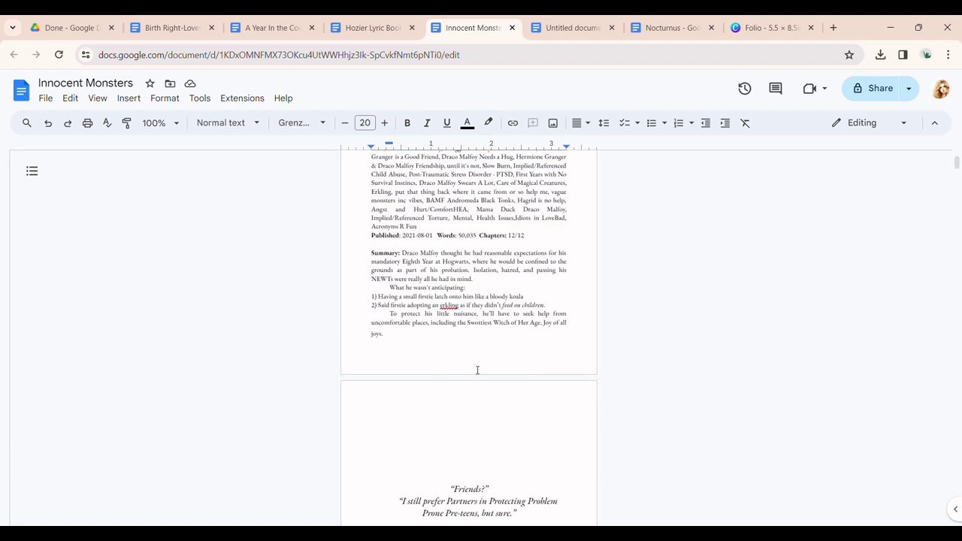
scroll(542, 312, down, 2)
scroll(503, 271, down, 3)
scroll(511, 278, up, 2)
scroll(518, 283, up, 3)
scroll(511, 293, down, 2)
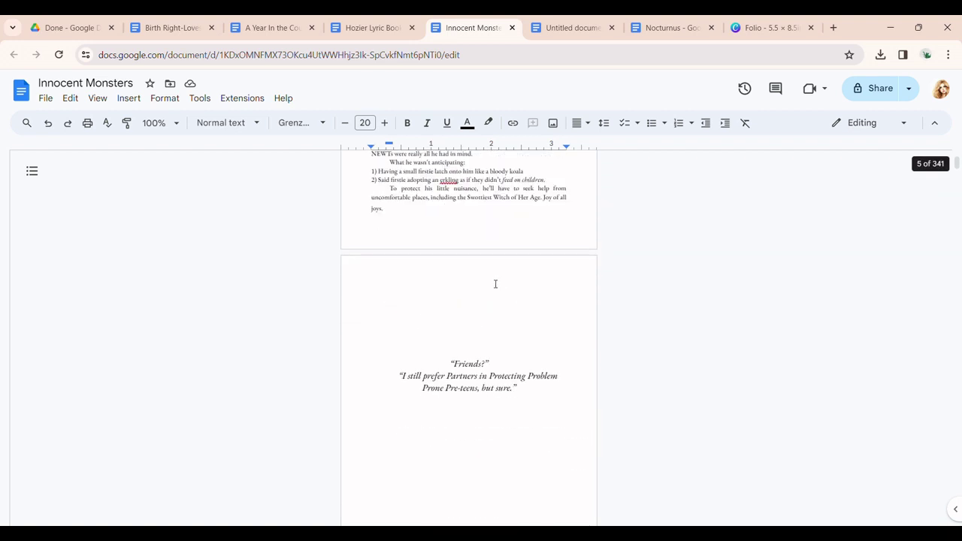
scroll(494, 316, down, 6)
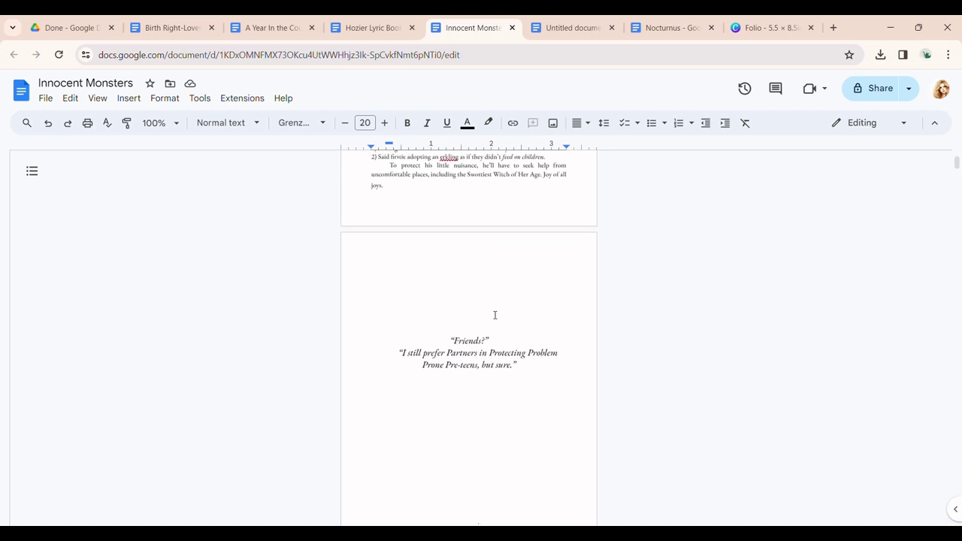
scroll(550, 332, down, 4)
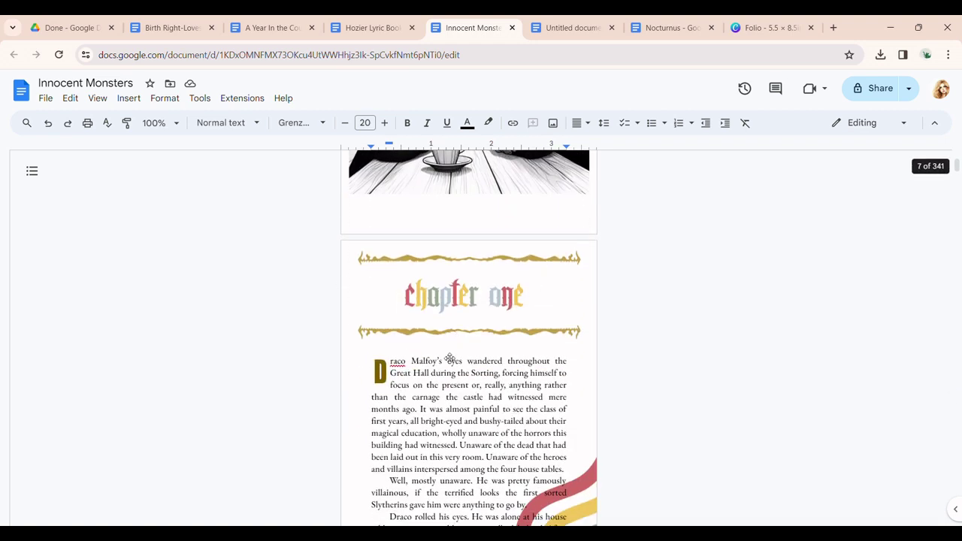
Step: Look over the title and opening pages of Innocent Monsters and the Hozier Lyric Book as layout examples
scroll(591, 349, up, 10)
scroll(590, 349, up, 8)
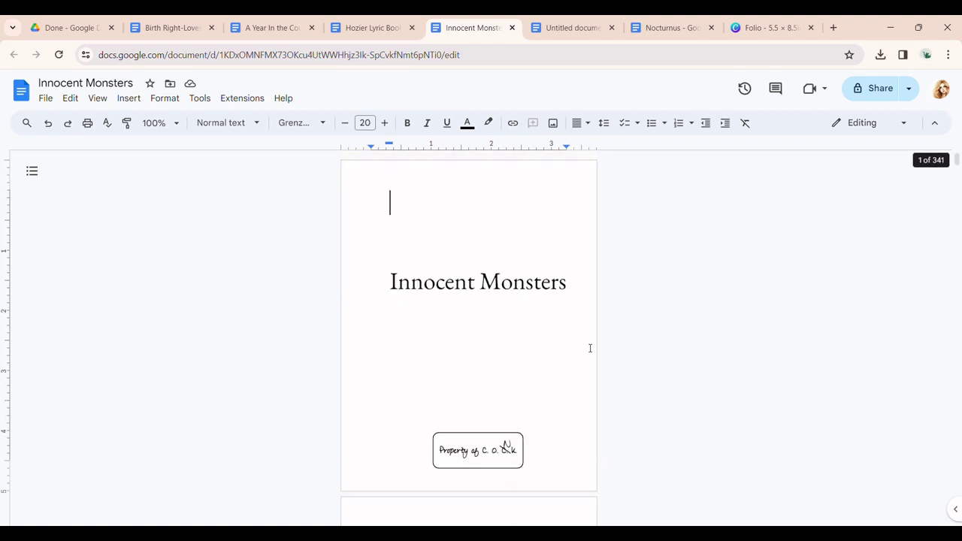
click(360, 28)
scroll(492, 226, down, 9)
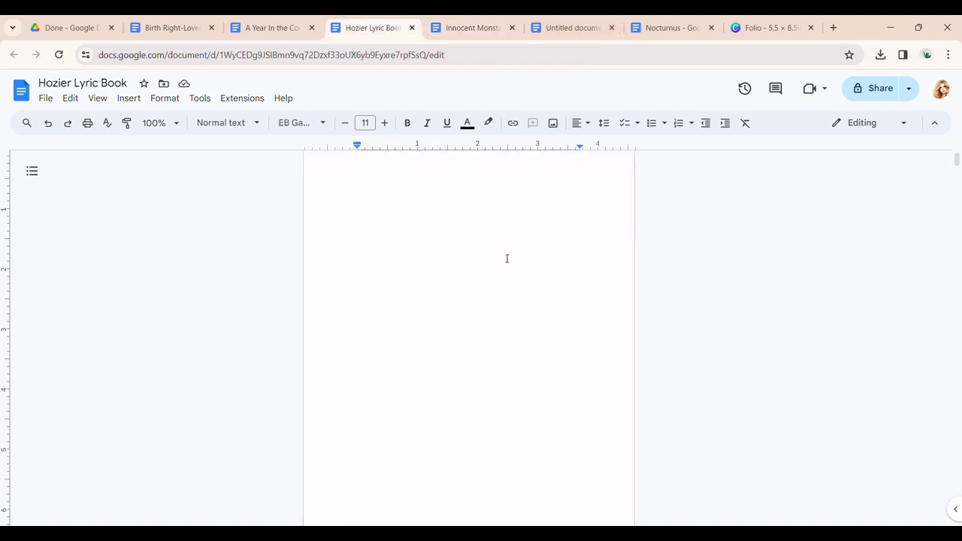
scroll(492, 221, up, 1)
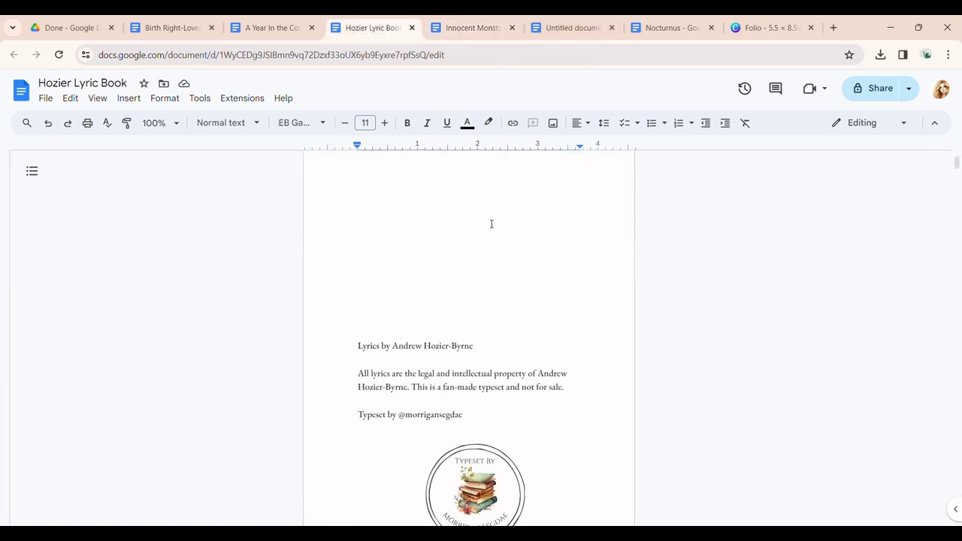
scroll(488, 222, down, 7)
scroll(638, 328, down, 7)
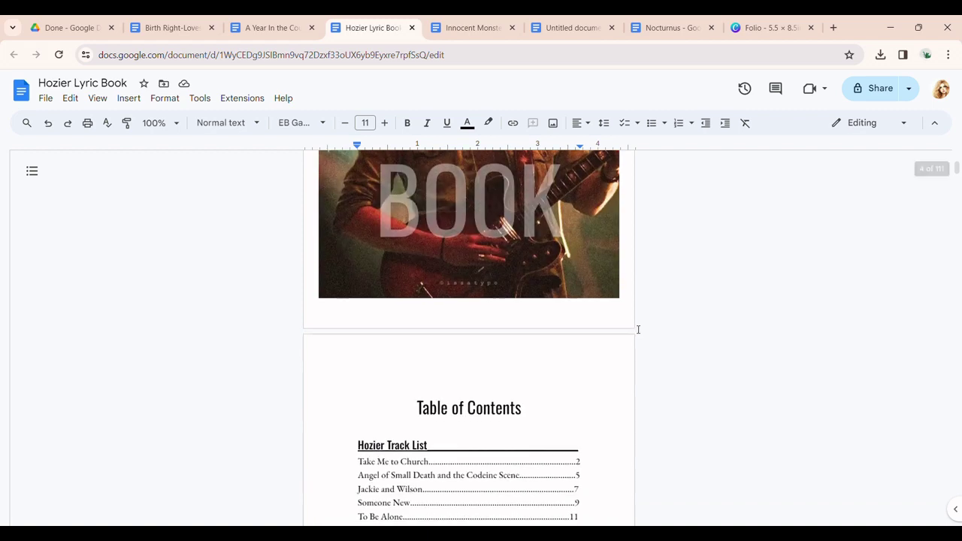
scroll(632, 321, up, 12)
scroll(633, 322, up, 10)
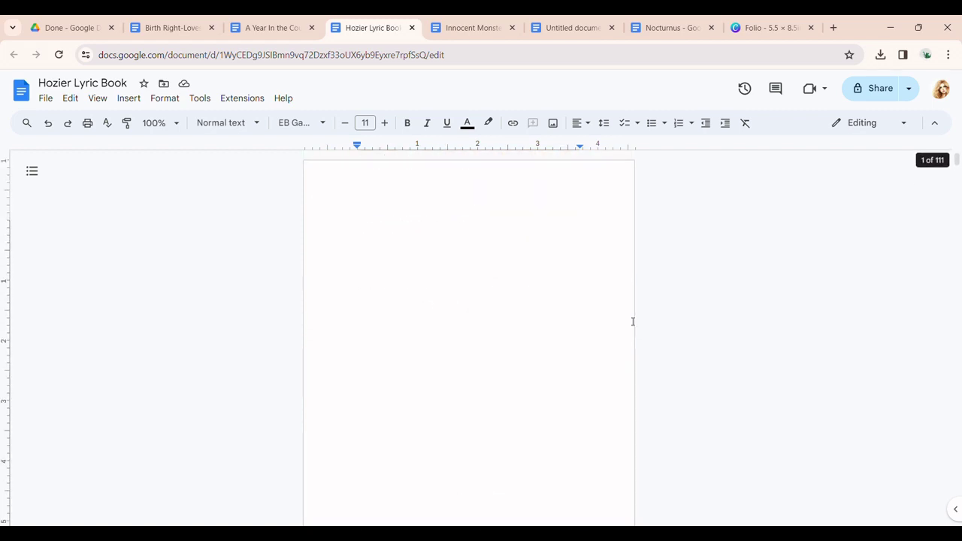
Step: Close the four example documents, including Hozier Lyric Book and Innocent Monsters, leaving the untitled Nocturnus document open
click(211, 28)
click(211, 28)
click(211, 28)
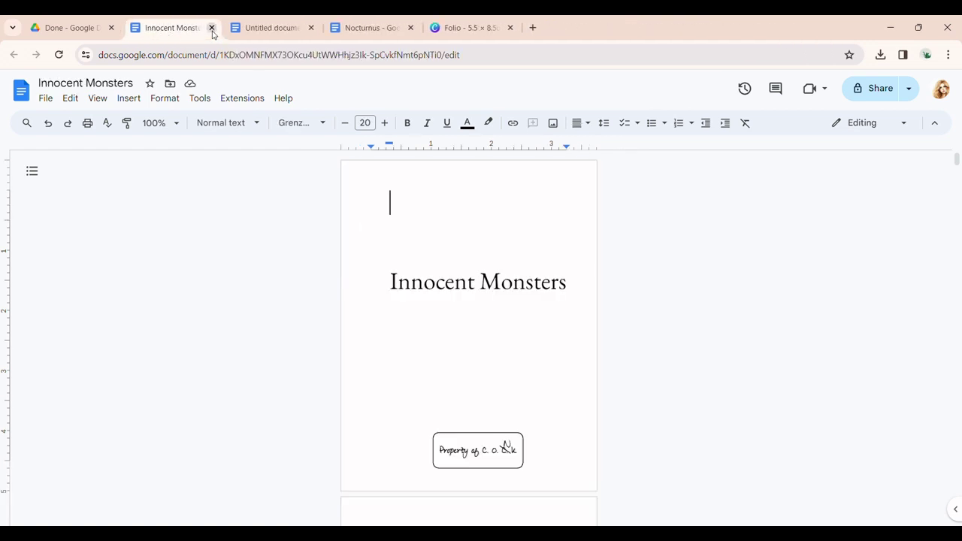
click(211, 28)
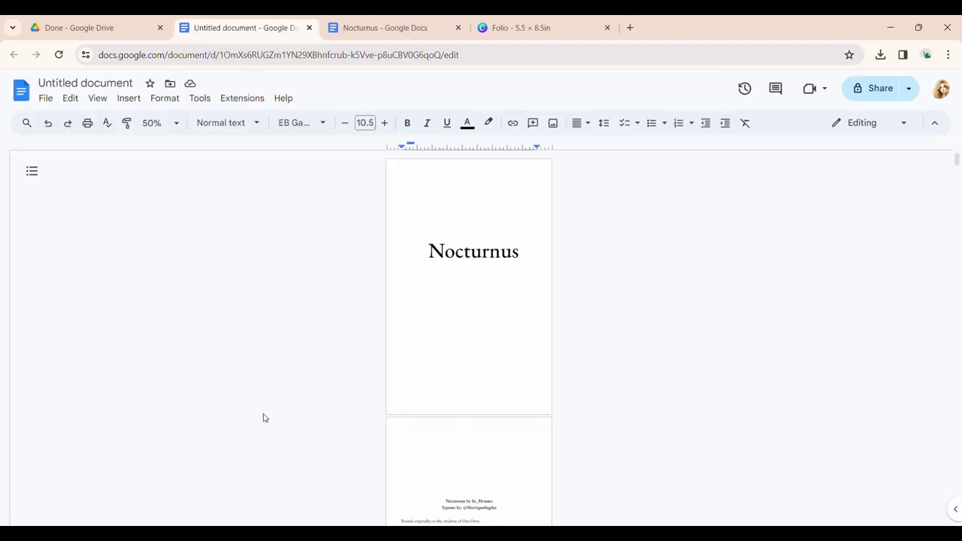
Step: Review the untitled document's front matter from the Nocturnus title page through the Part One page to Chapter 1
scroll(504, 344, down, 10)
scroll(504, 344, down, 7)
scroll(532, 336, down, 5)
scroll(586, 306, up, 20)
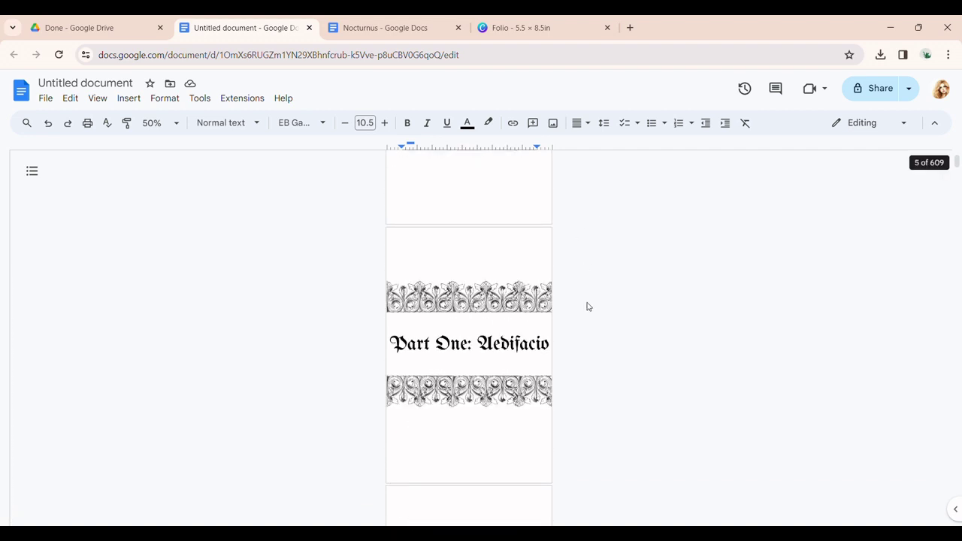
scroll(556, 263, down, 3)
scroll(594, 256, up, 3)
scroll(601, 254, down, 1)
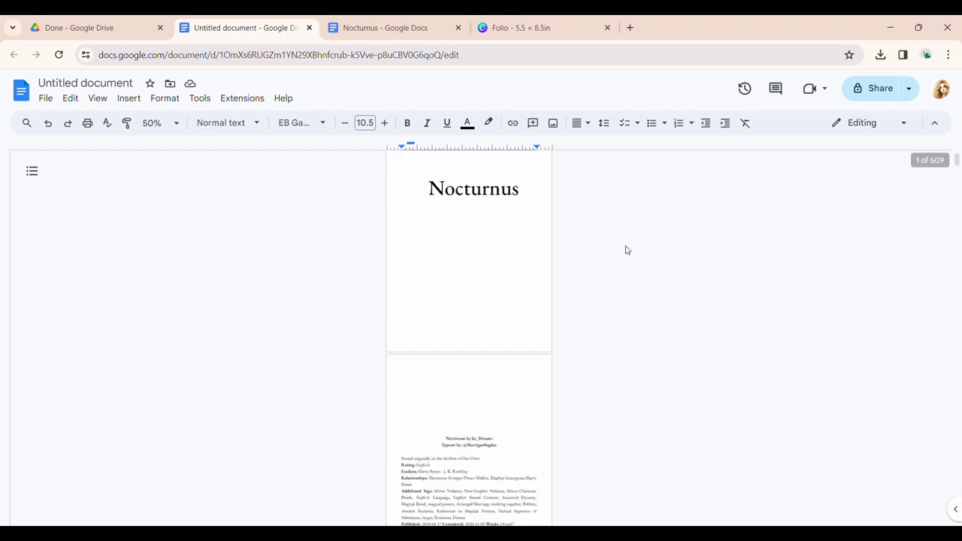
scroll(499, 336, down, 10)
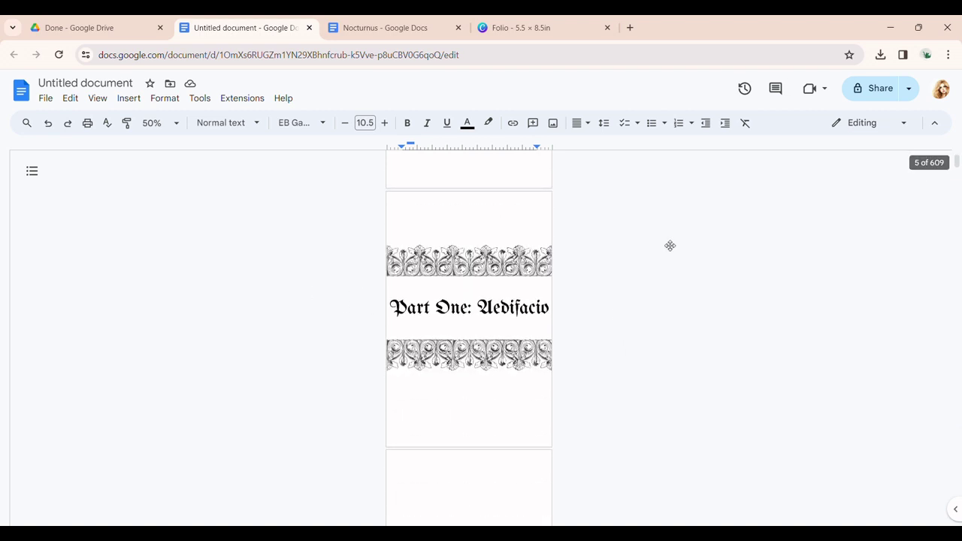
scroll(549, 282, down, 4)
scroll(551, 279, down, 3)
click(406, 294)
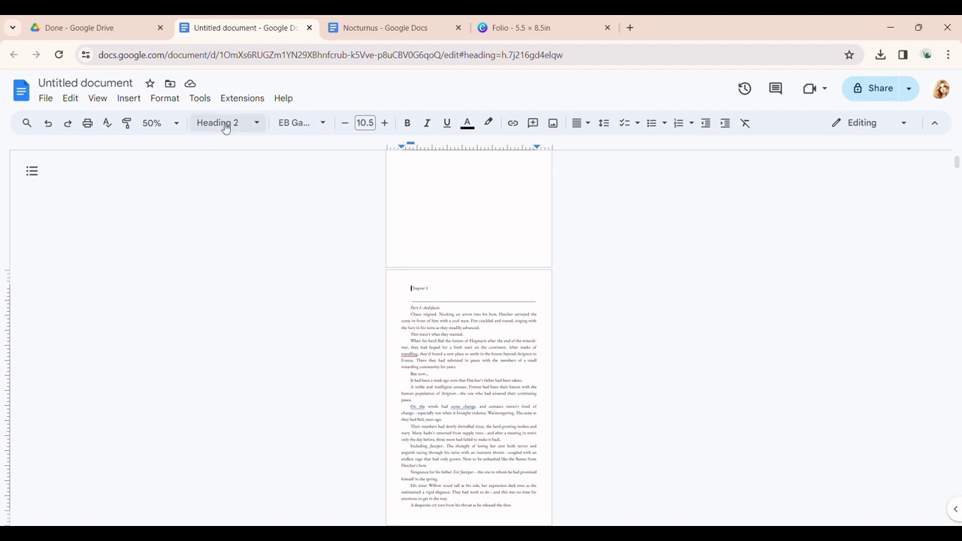
click(124, 109)
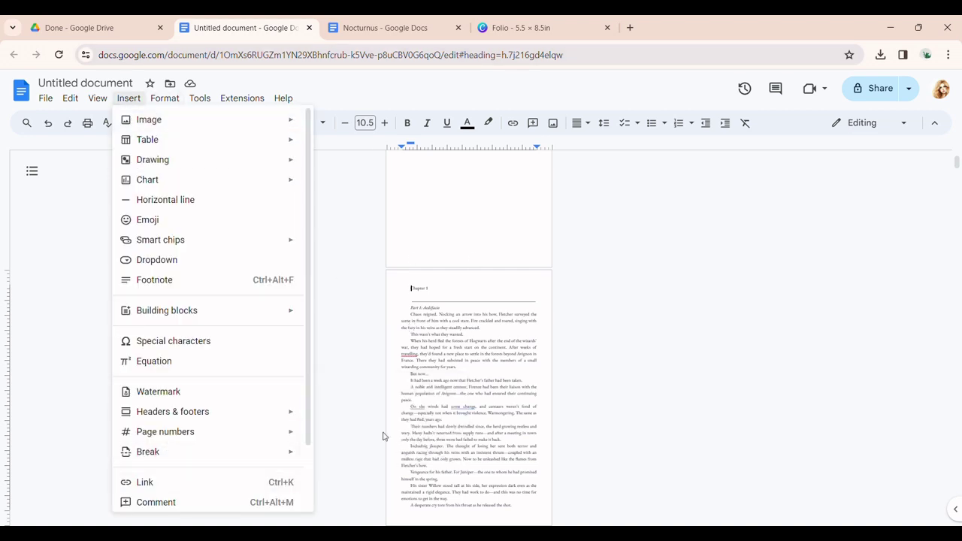
click(456, 316)
scroll(500, 317, down, 1)
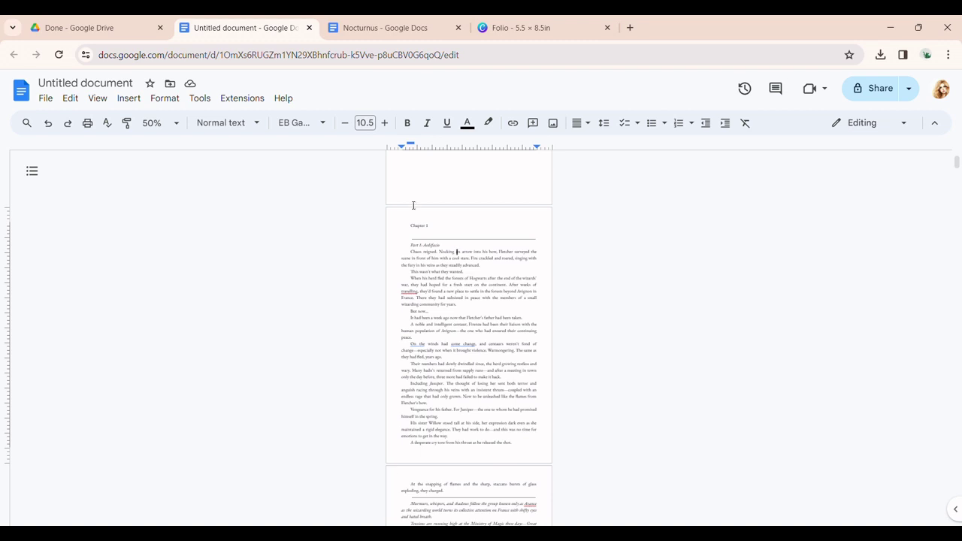
Step: Check the running header in the finished Nocturnus document, and return to Chapter 1 of the untitled document
click(444, 221)
key(ctrl+Tab)
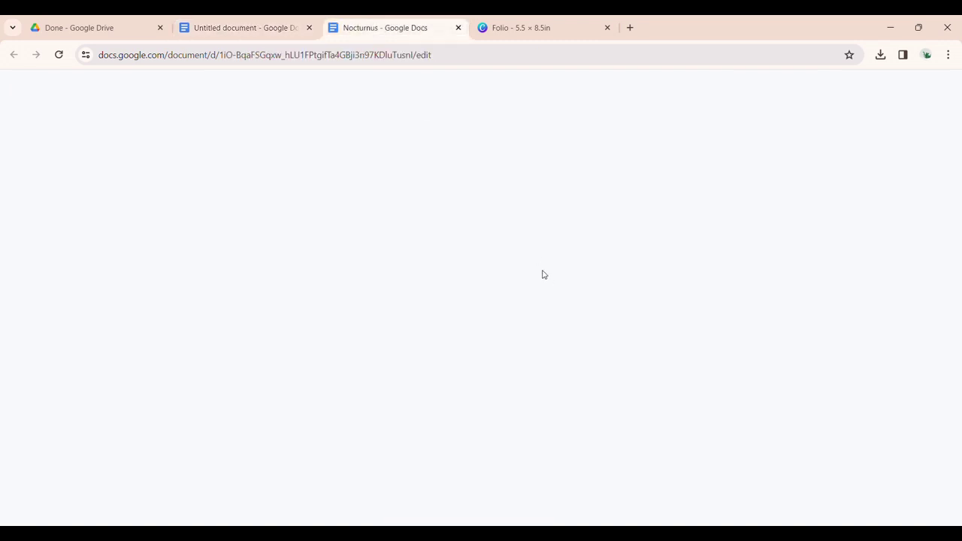
scroll(534, 288, down, 6)
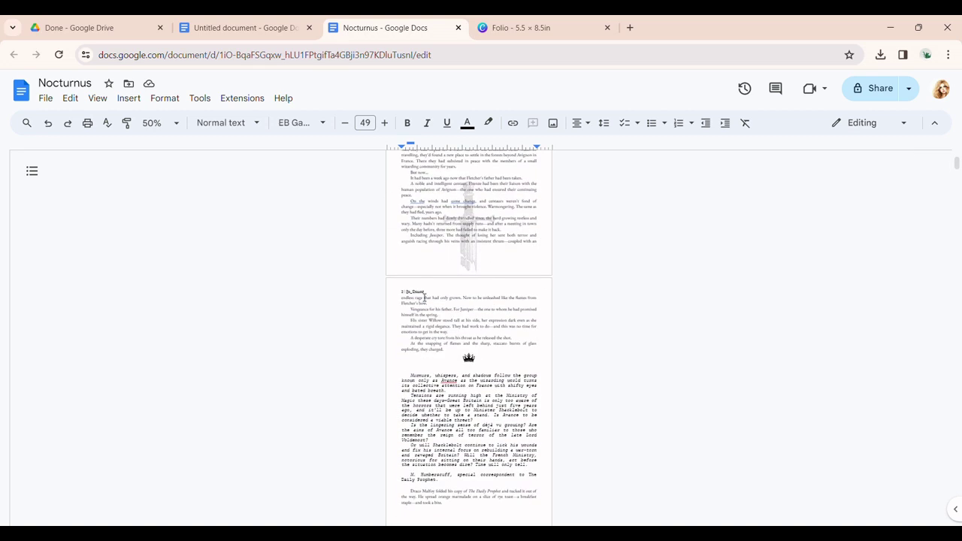
key(ctrl+shift+Tab)
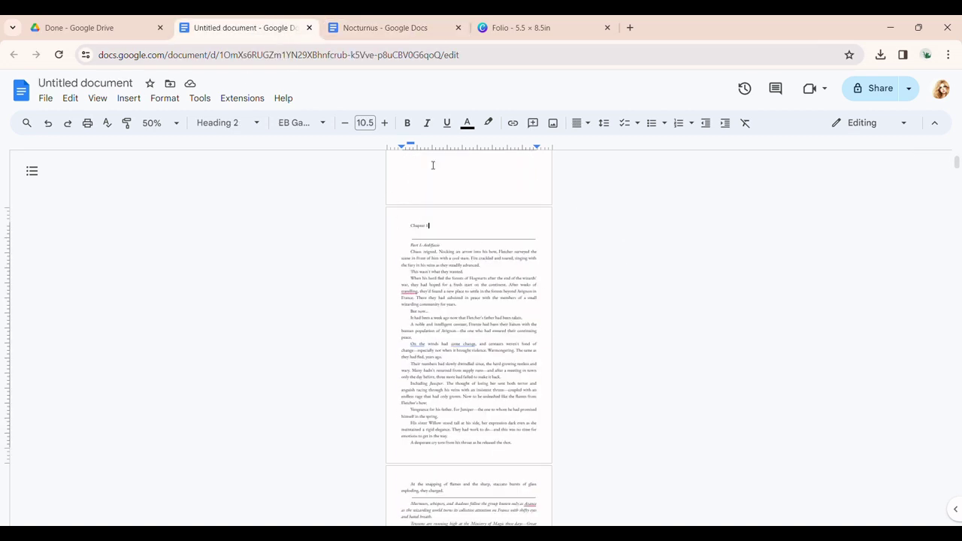
Step: Open the header on the Chapter 1 page and examine how the headers of Sections 1, 2 and 3 are divided and linked
double_click(456, 222)
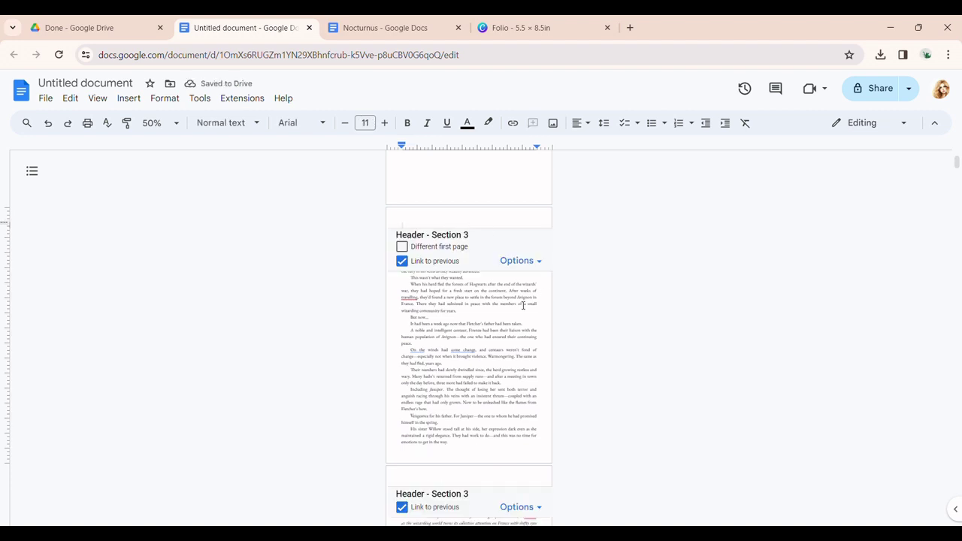
scroll(418, 301, up, 10)
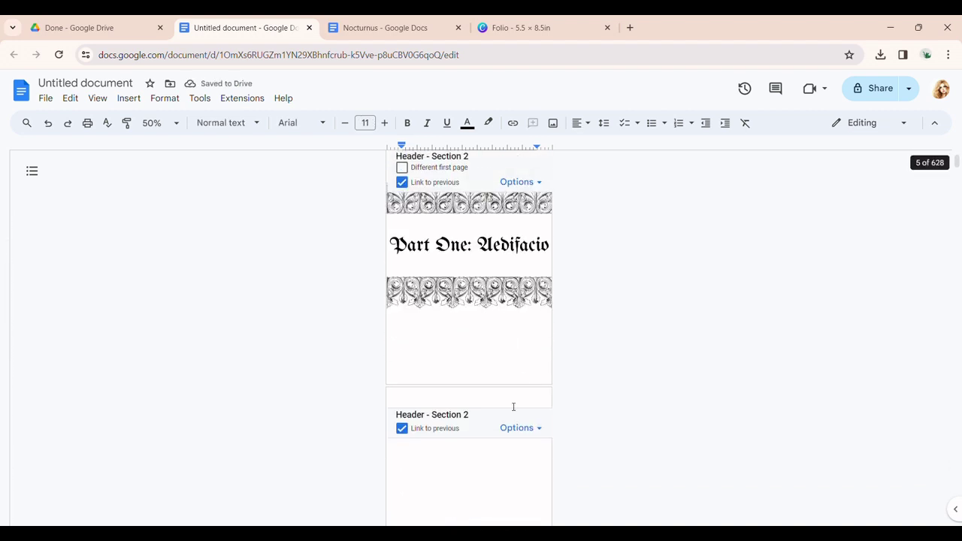
scroll(495, 423, up, 5)
scroll(474, 363, down, 3)
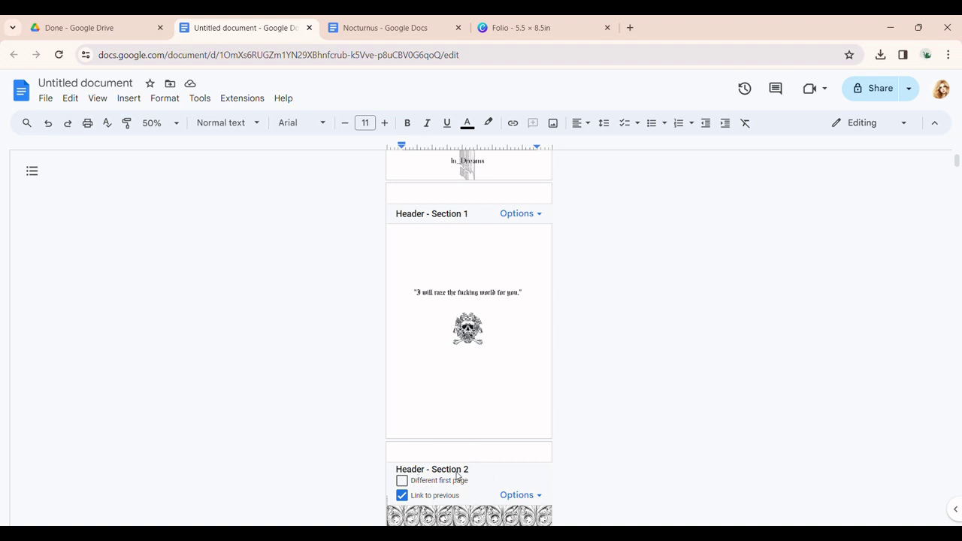
scroll(514, 410, up, 3)
scroll(513, 411, down, 3)
scroll(505, 322, down, 5)
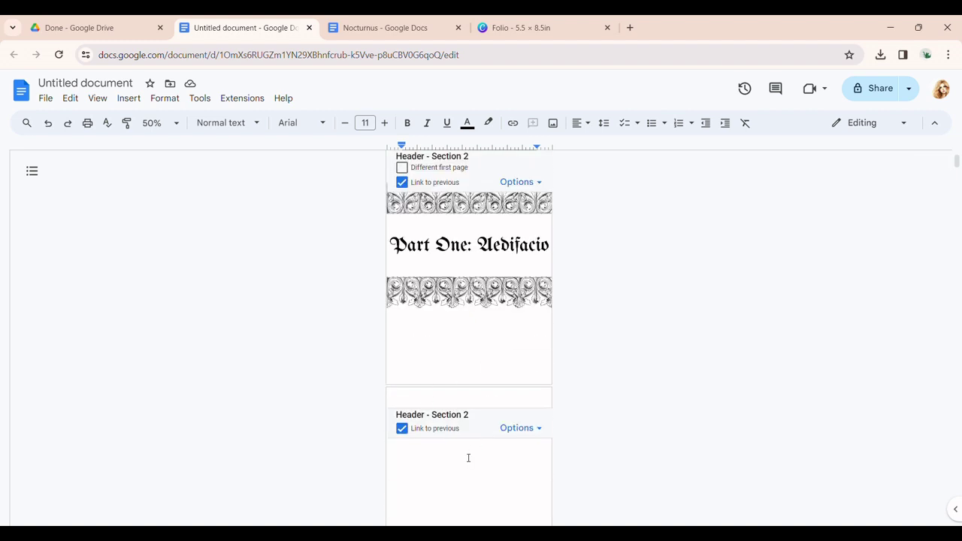
scroll(475, 450, down, 10)
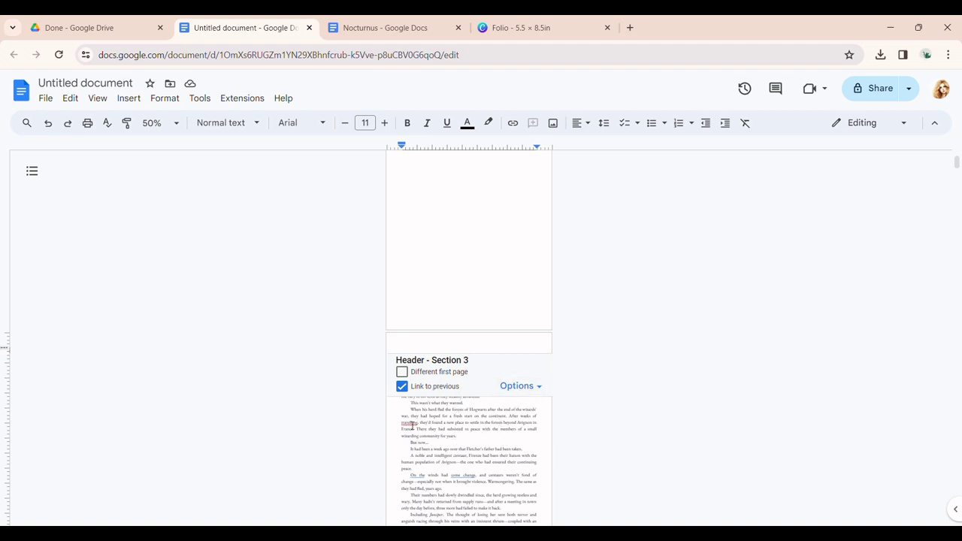
scroll(478, 472, up, 1)
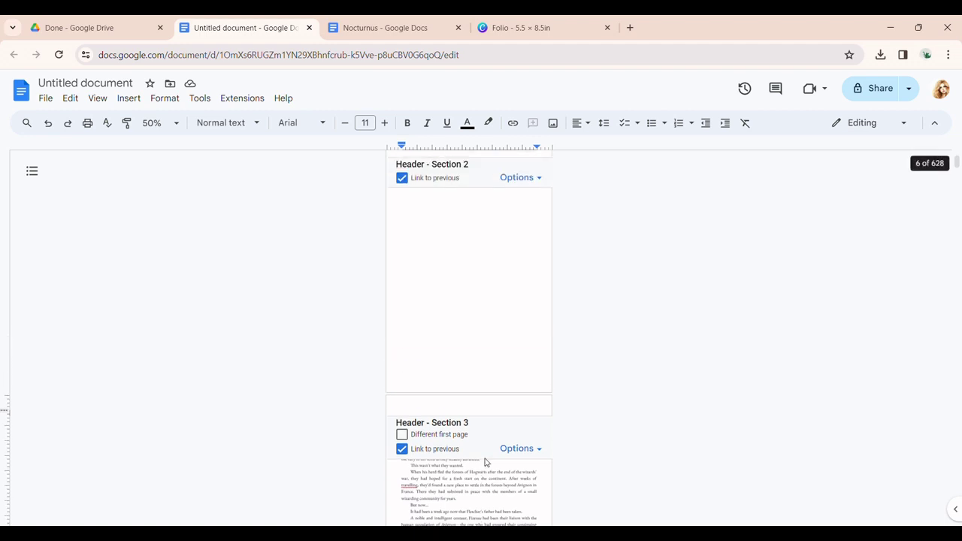
scroll(469, 429, down, 1)
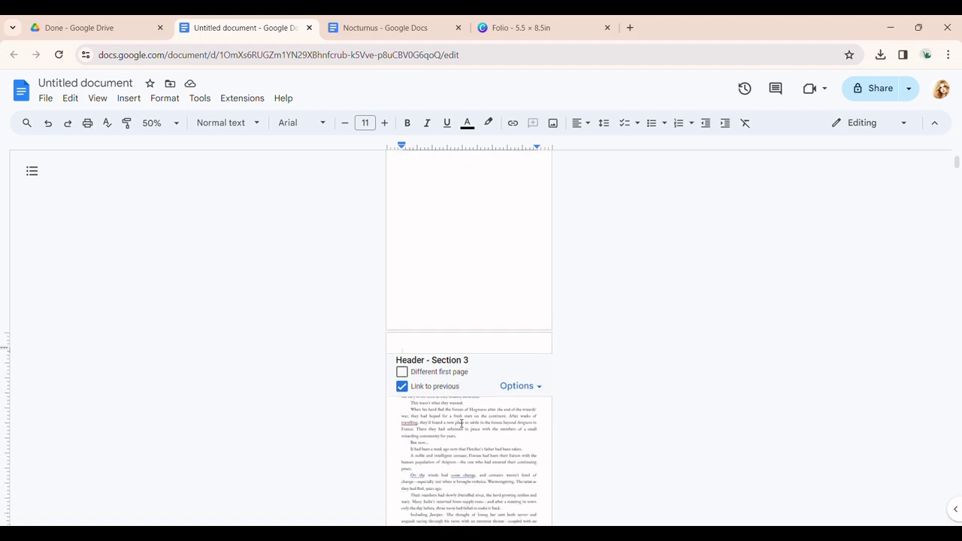
Step: Insert a header on the first page of Chapter 1, starting from the chapter heading
click(461, 423)
click(411, 357)
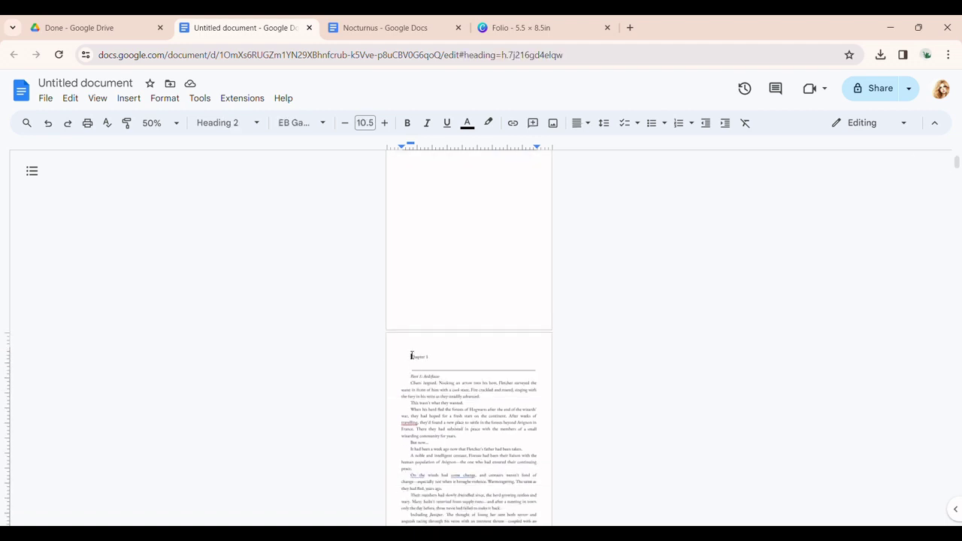
click(128, 98)
mouse_move(189, 450)
mouse_move(240, 419)
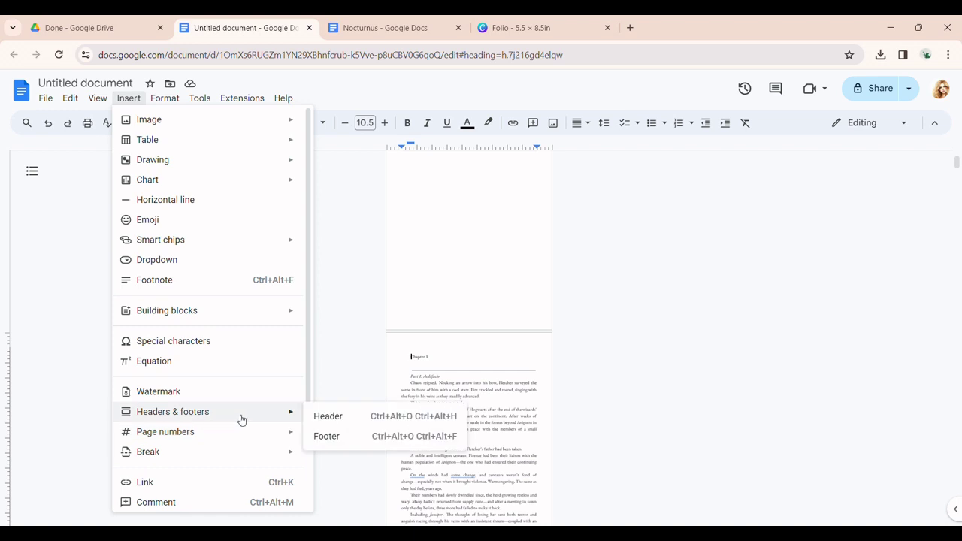
click(351, 416)
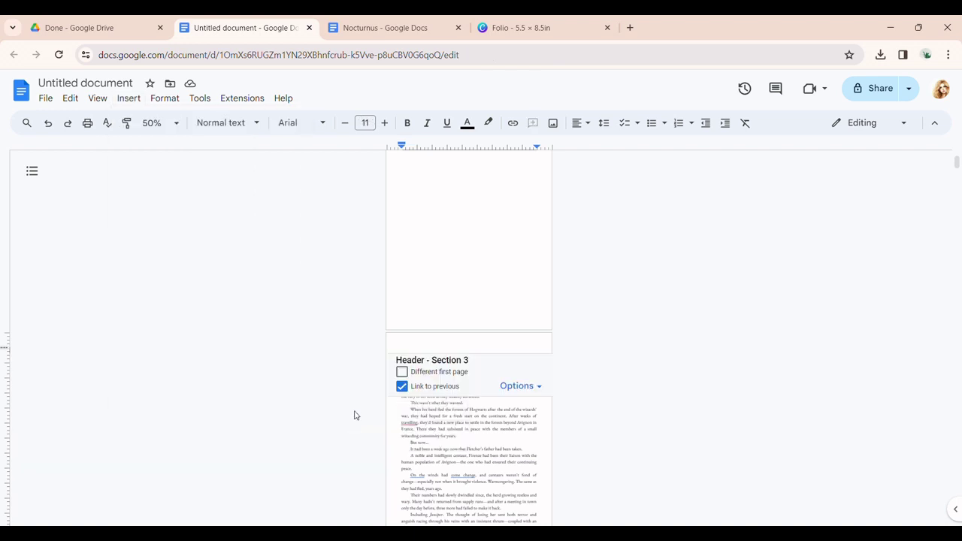
Step: Apply 0.4-inch header and footer margins with different odd and even pages to the whole document
click(517, 386)
click(565, 414)
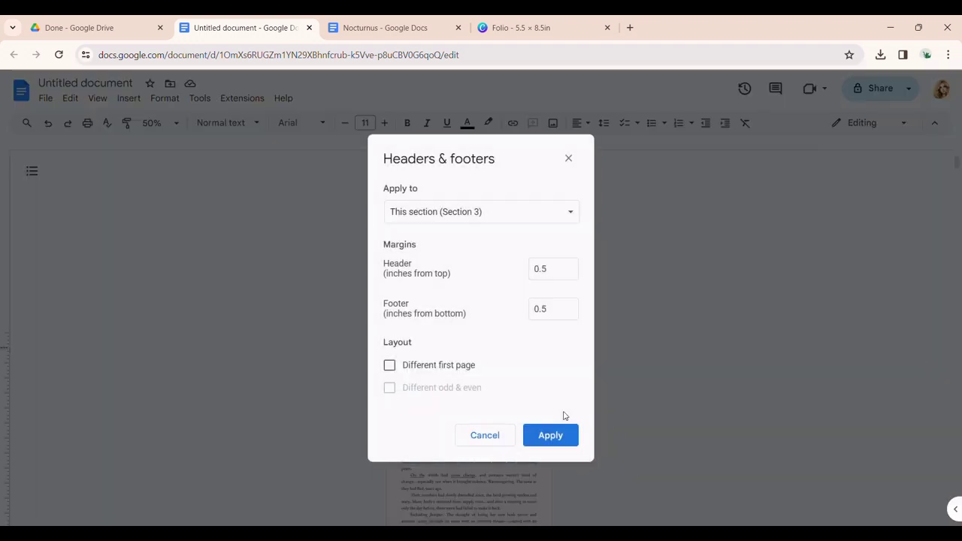
click(490, 218)
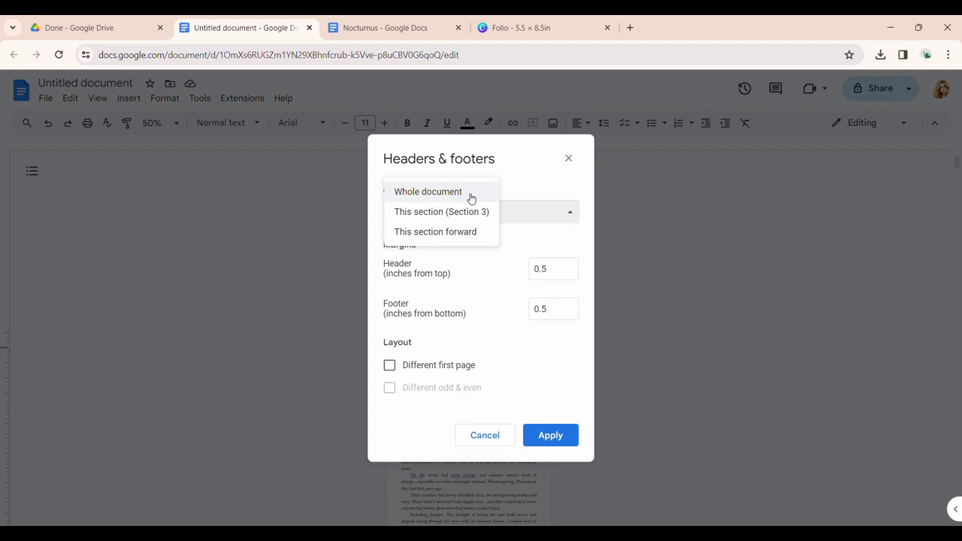
click(470, 197)
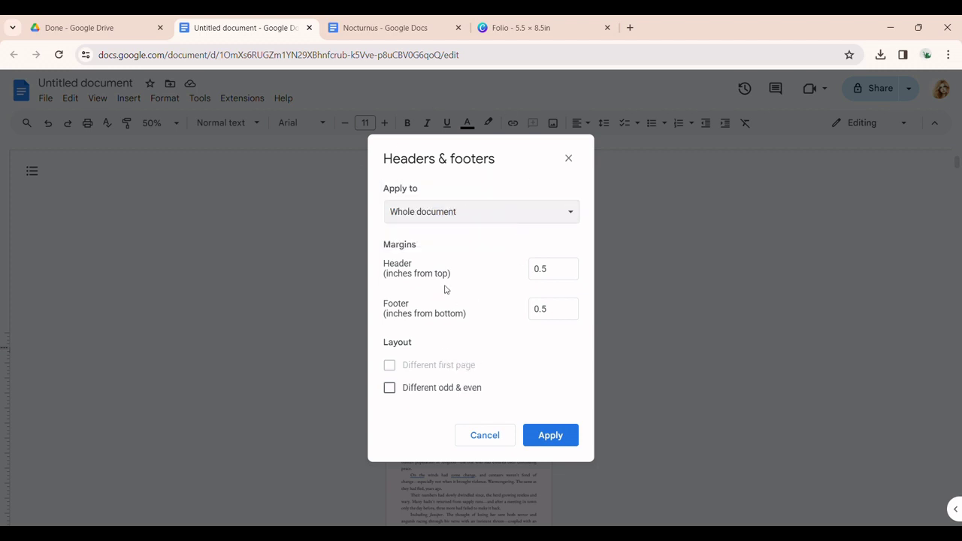
click(390, 388)
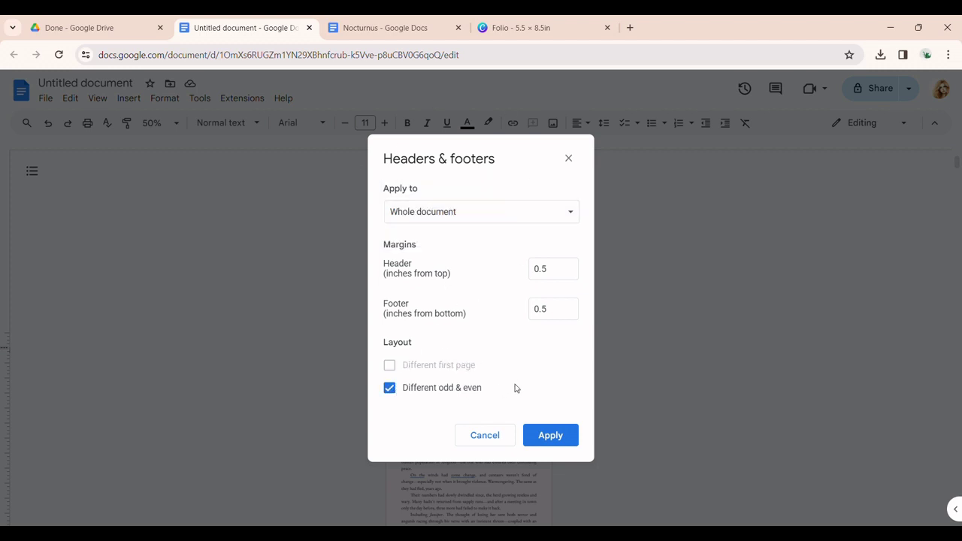
click(559, 277)
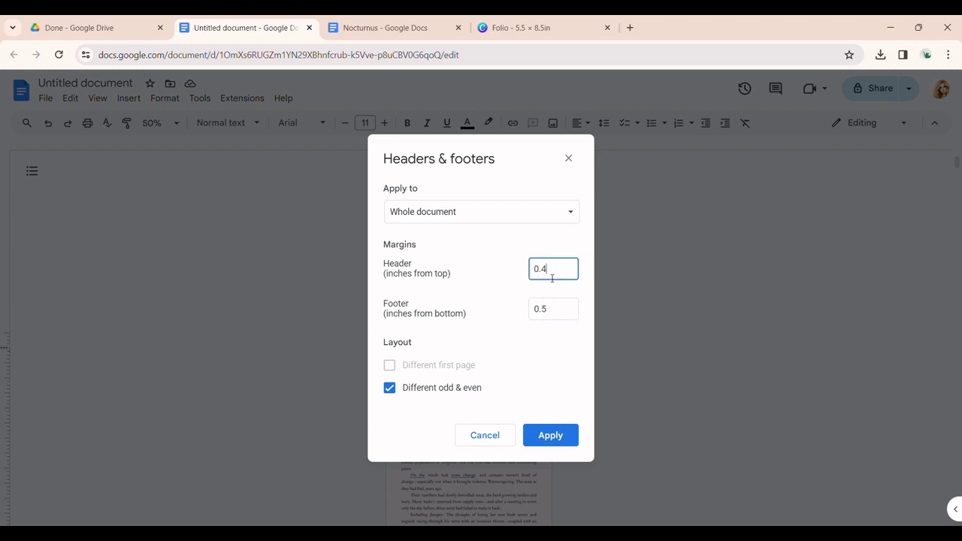
click(560, 313)
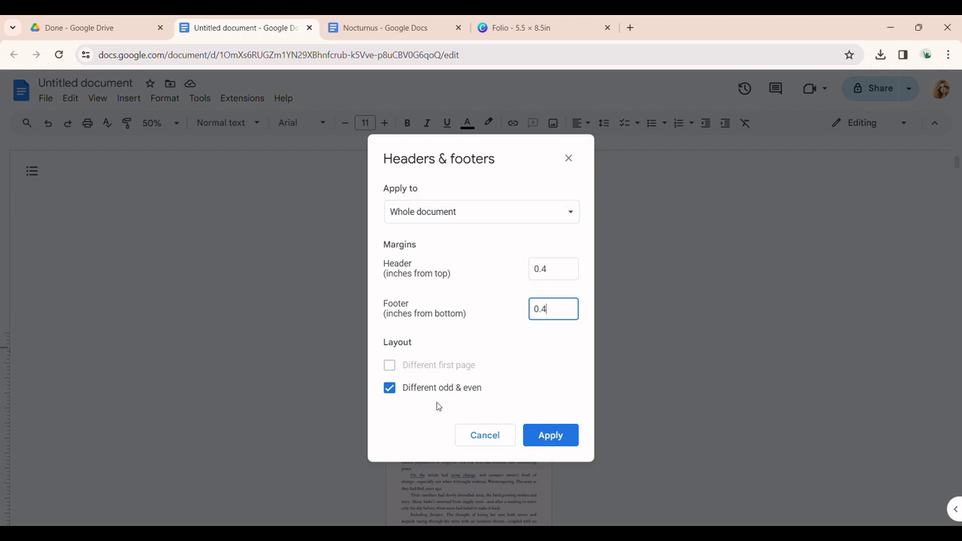
click(550, 438)
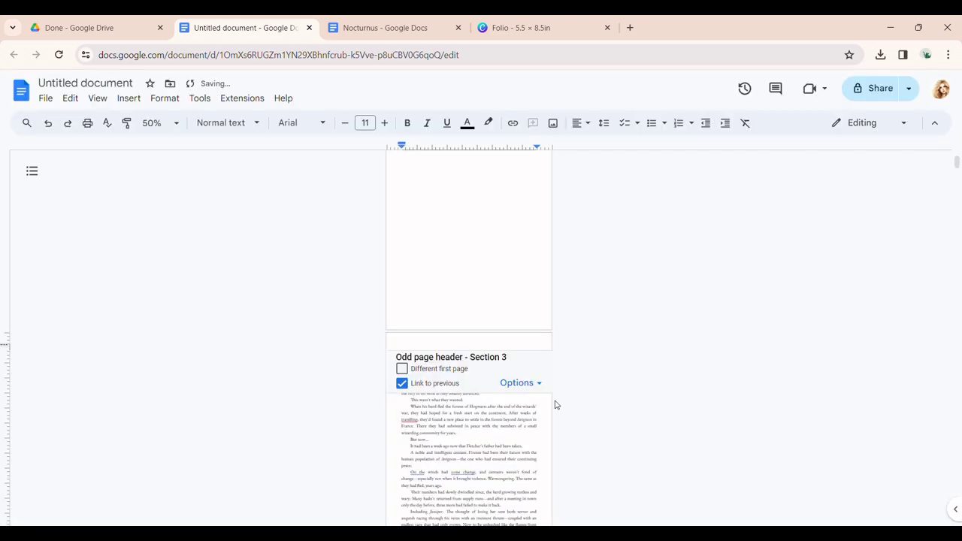
Step: Unlink the Section 3 odd page header on the Chapter 1 page from the previous section
scroll(489, 378, up, 2)
scroll(481, 376, down, 3)
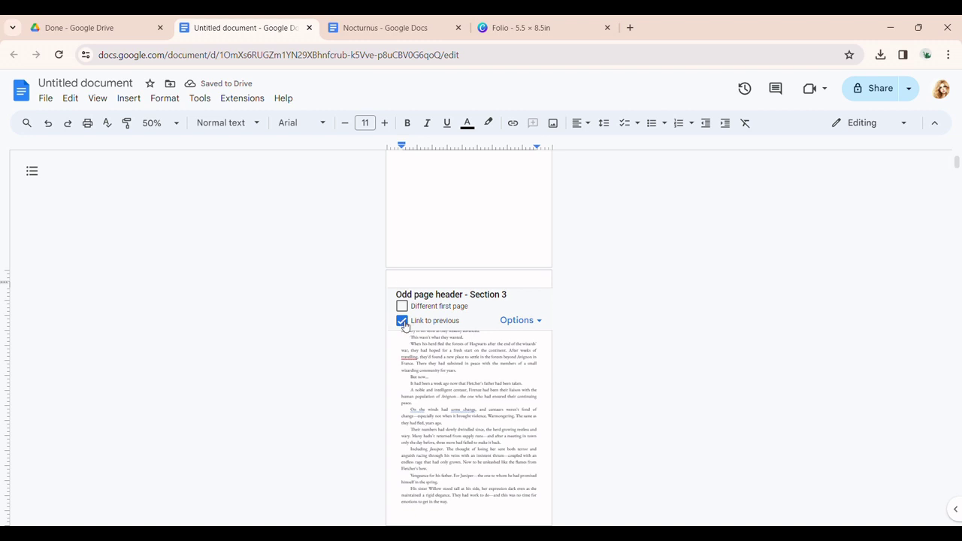
click(403, 321)
scroll(593, 329, up, 4)
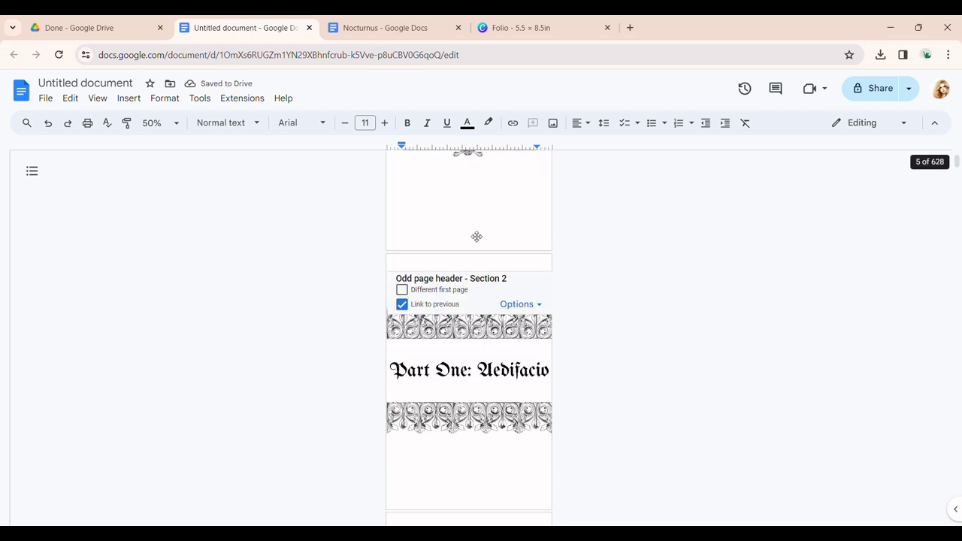
Step: Unlink the Section 3 even page header, on the page after the Chapter 1 opening page, from the previous section
scroll(578, 238, down, 6)
scroll(590, 236, down, 2)
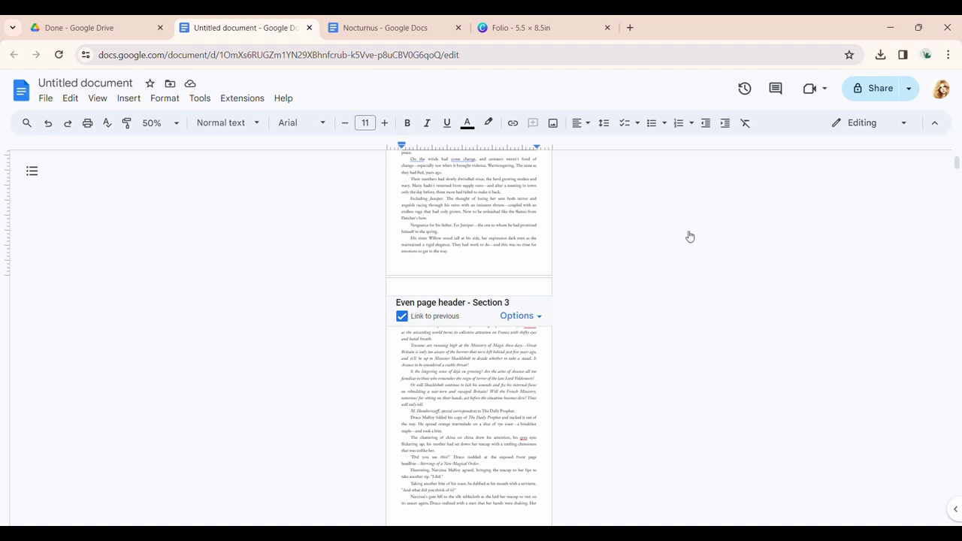
click(402, 315)
Step: Enable a different first page for the Section 3 header and unlink that first page header from the previous section
scroll(677, 263, up, 2)
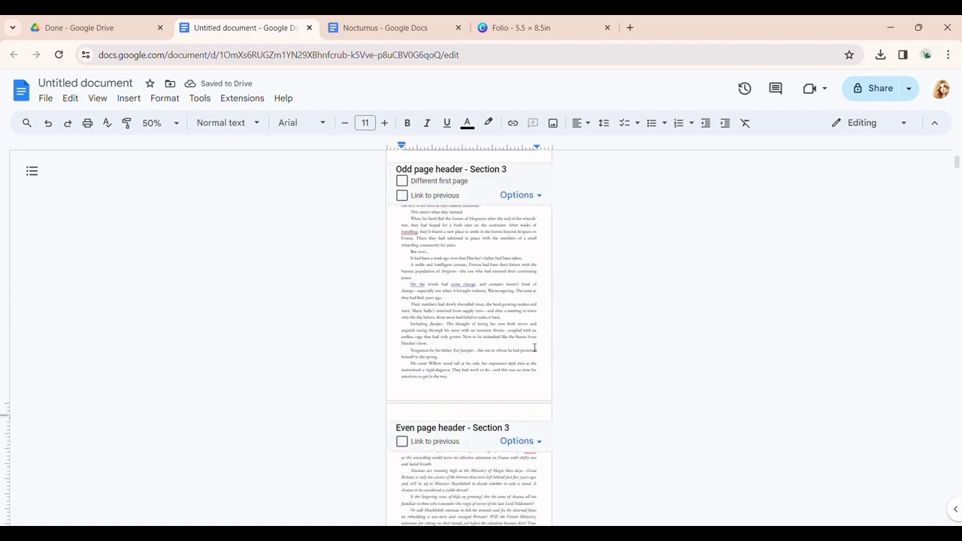
scroll(618, 298, up, 2)
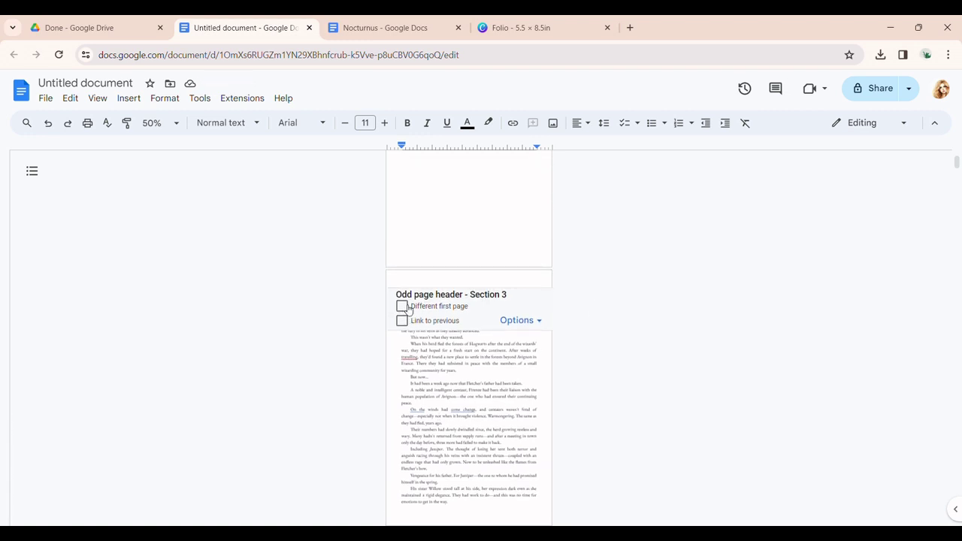
click(404, 306)
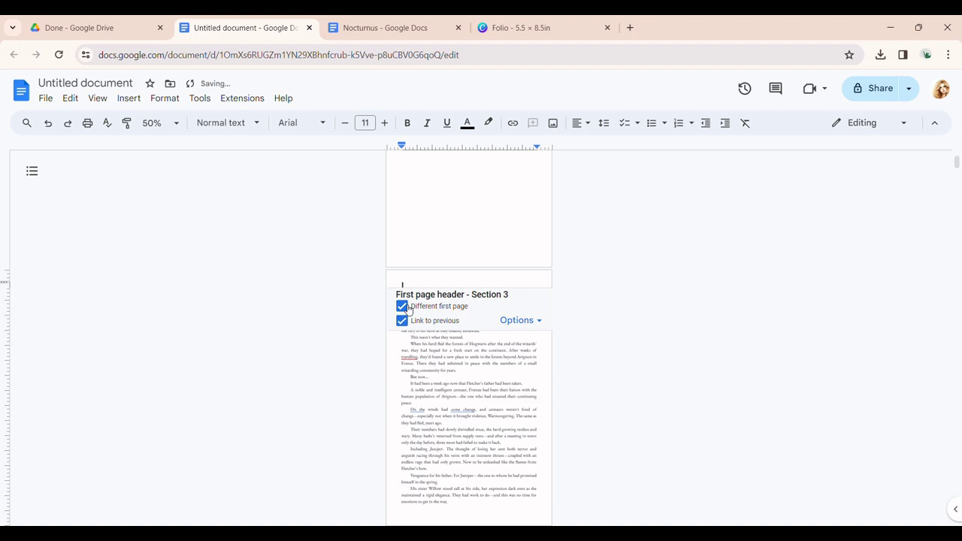
click(403, 322)
scroll(488, 339, down, 3)
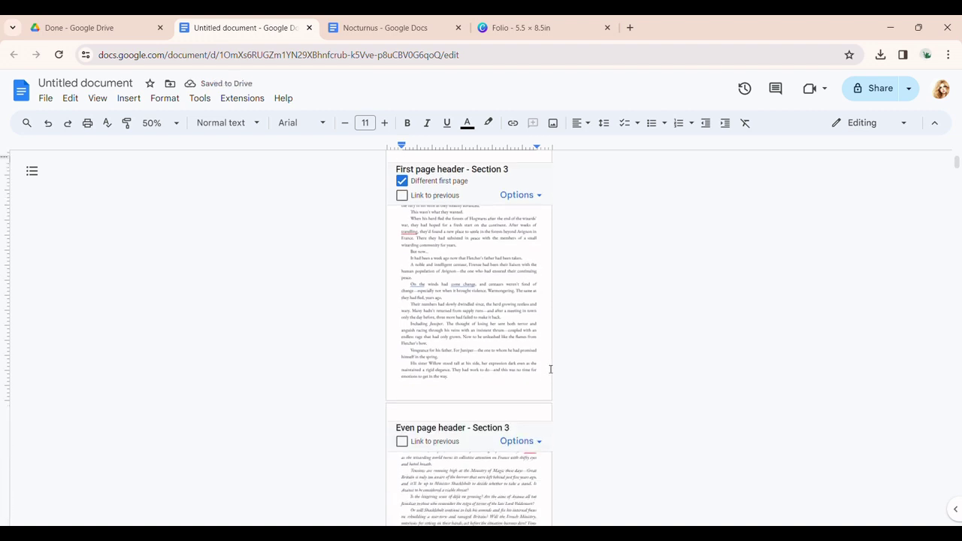
Step: Examine the headers around Chapter One in the finished Nocturnus document, and review the untitled document's Section 3 header format settings
click(406, 27)
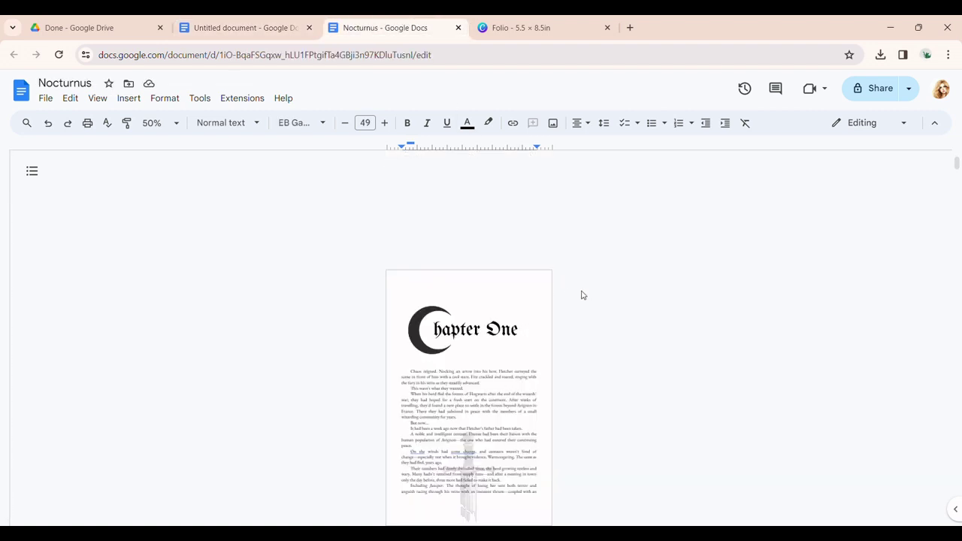
scroll(575, 293, down, 1)
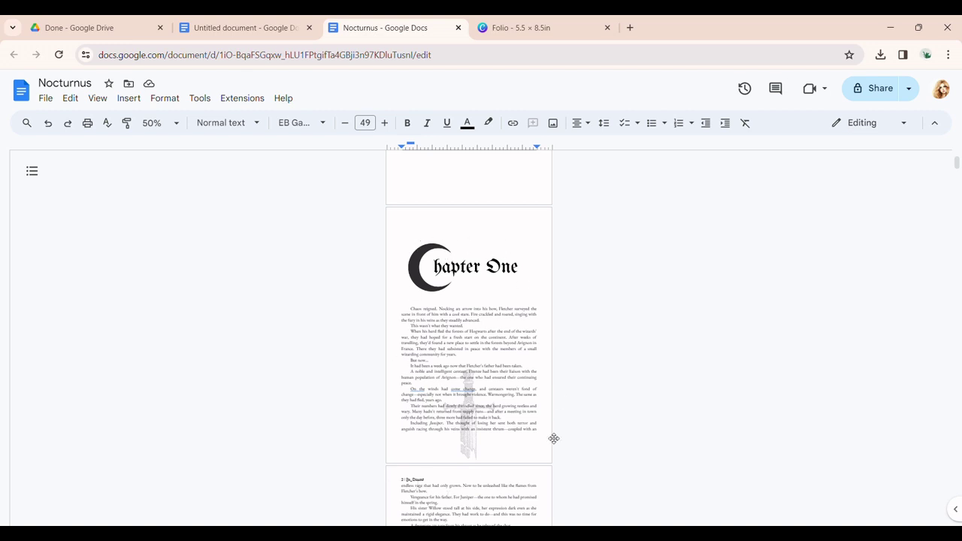
click(248, 28)
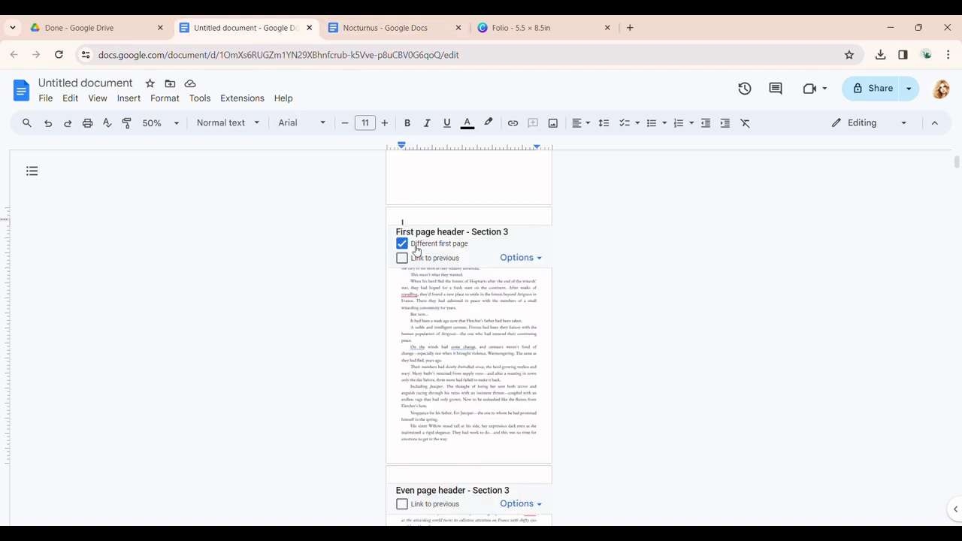
click(528, 260)
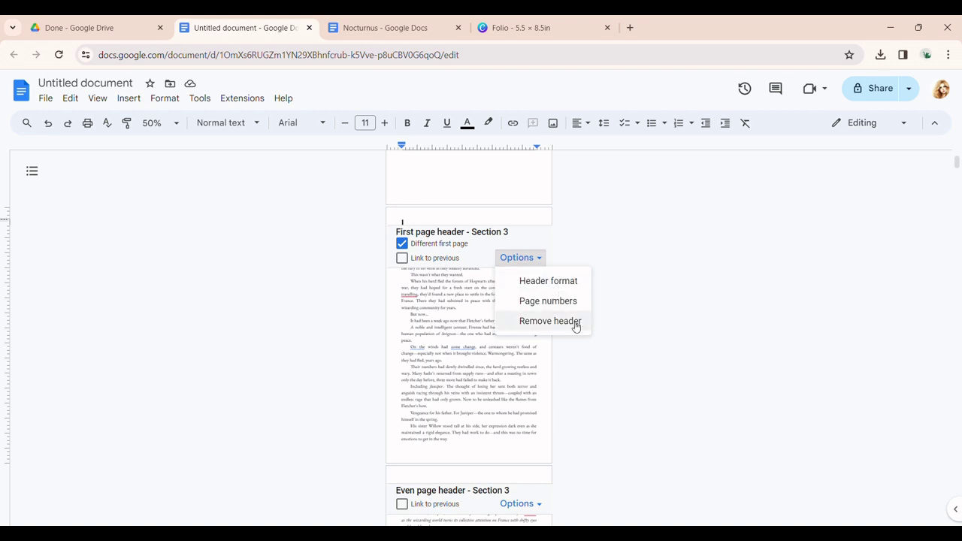
click(556, 286)
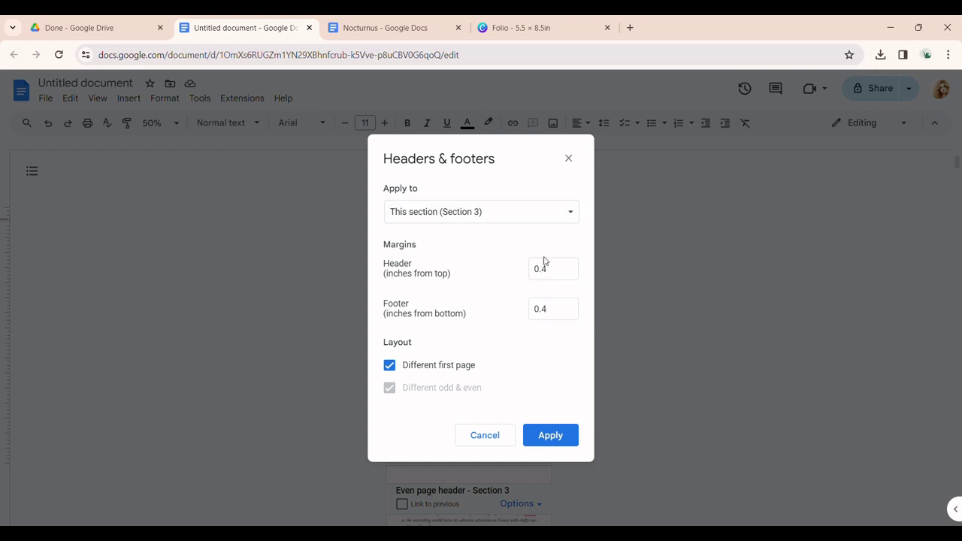
click(502, 441)
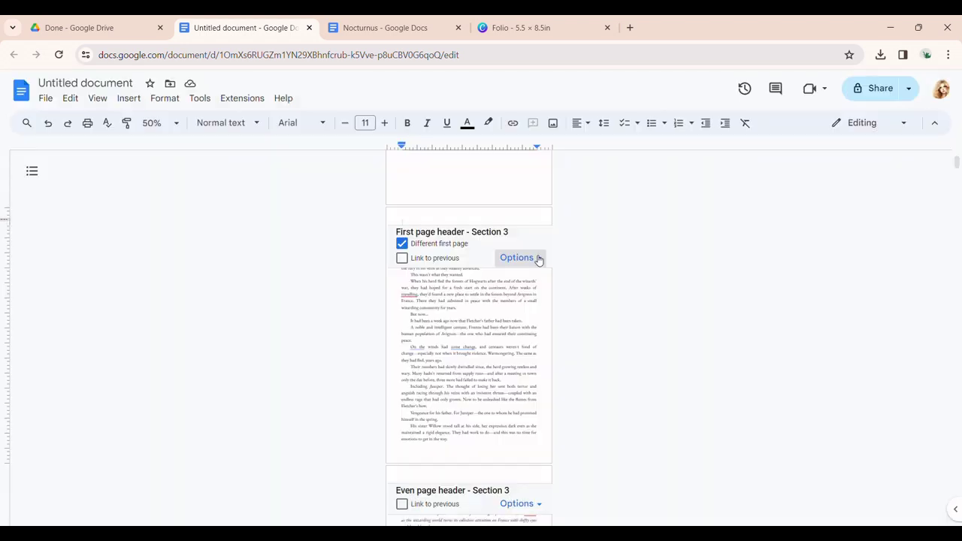
Step: Add header page numbers from Section 3 forward, starting at 1 and not shown on the first page
click(539, 258)
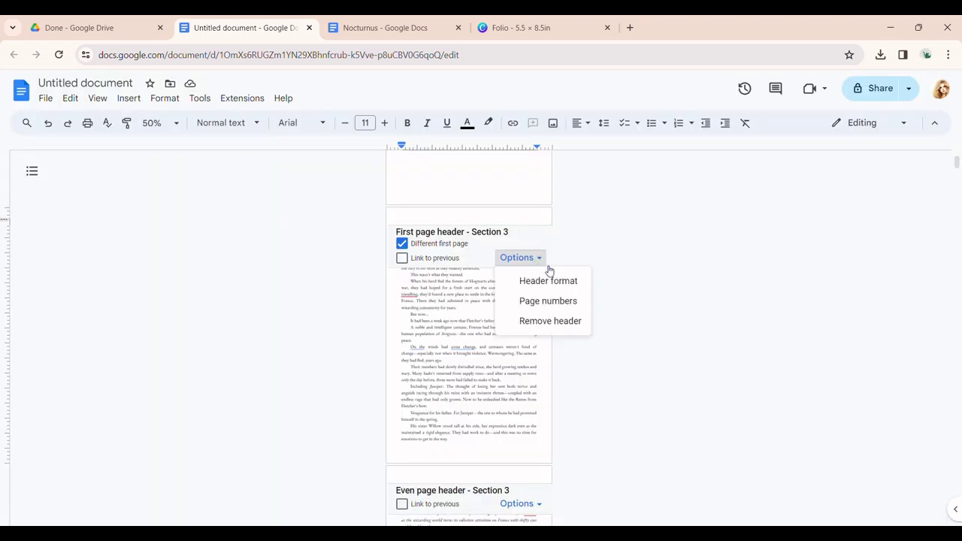
click(554, 309)
click(493, 230)
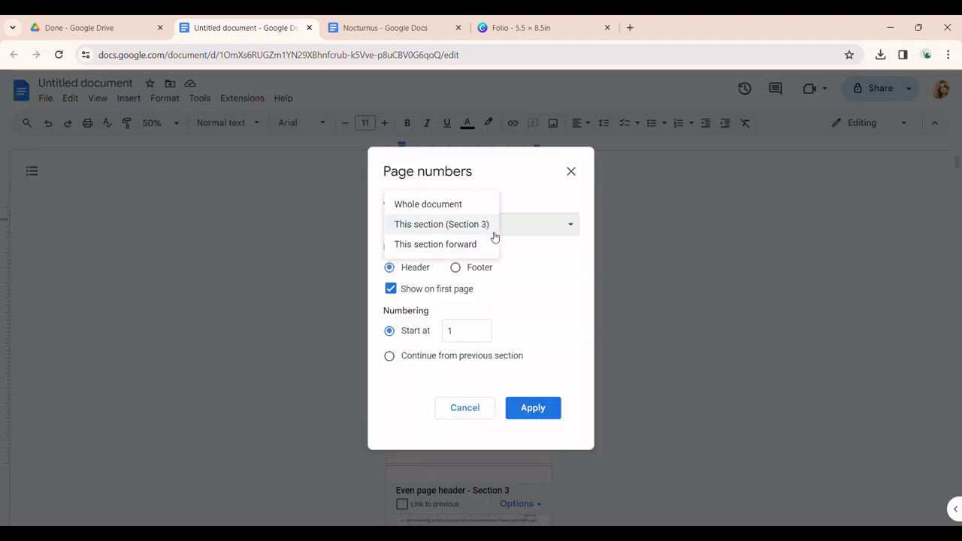
click(477, 245)
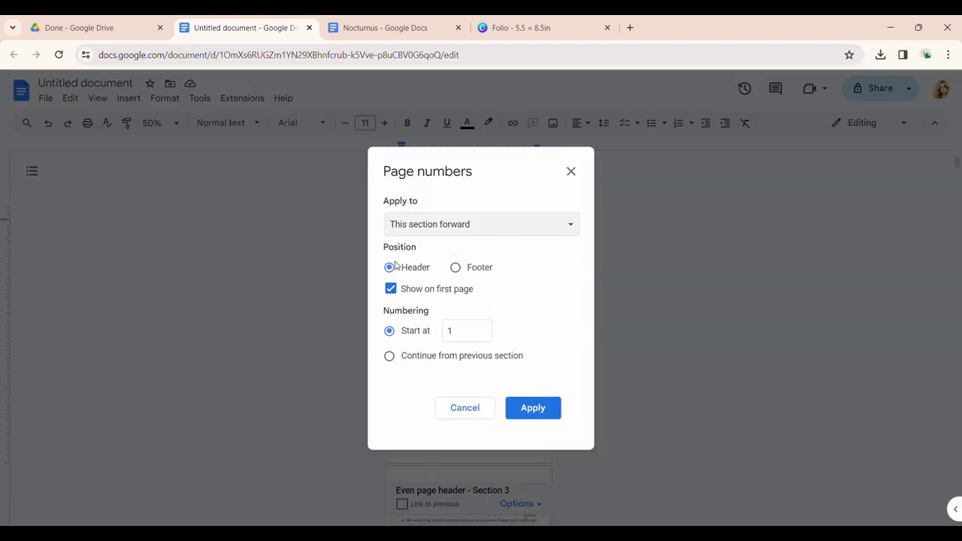
click(391, 289)
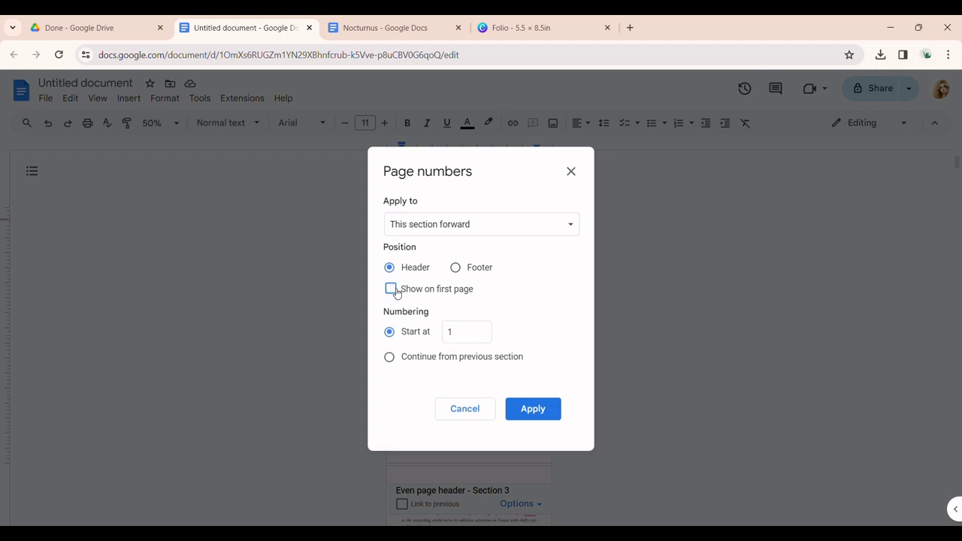
click(535, 410)
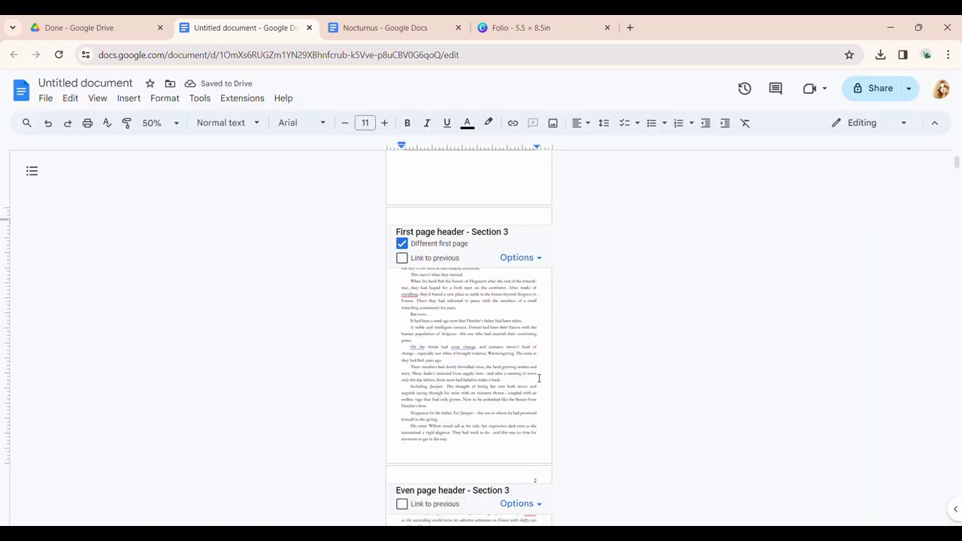
Step: Left-align the page number in the Section 3 even page header
scroll(571, 346, down, 1)
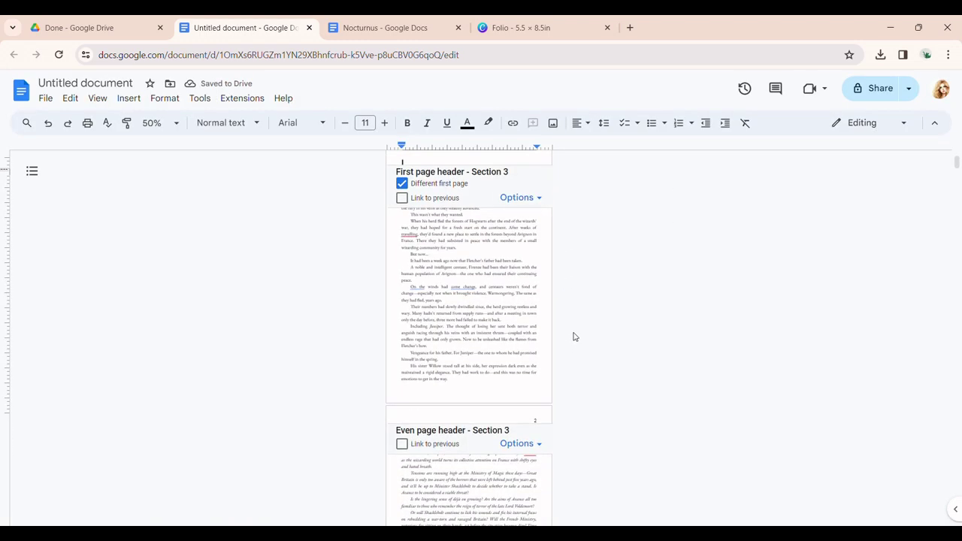
click(539, 419)
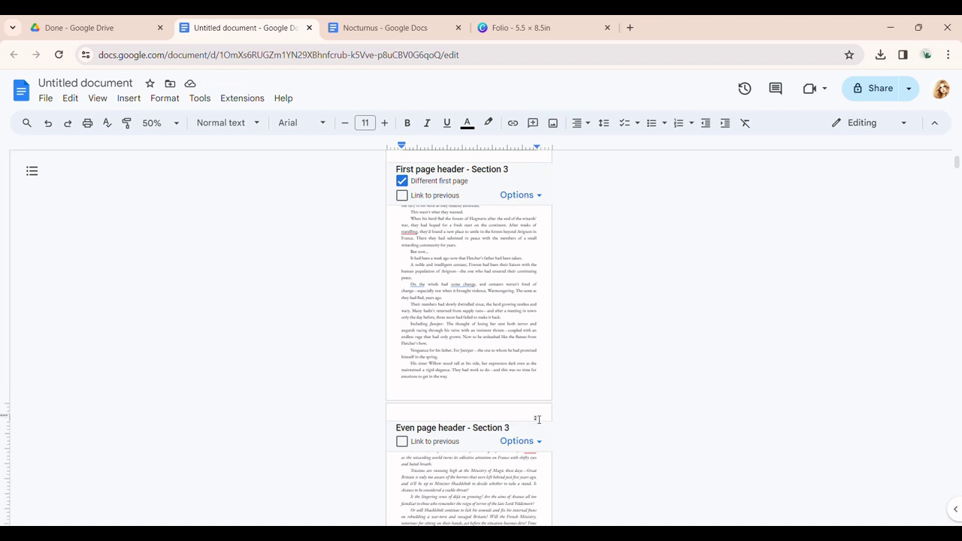
scroll(548, 398, down, 1)
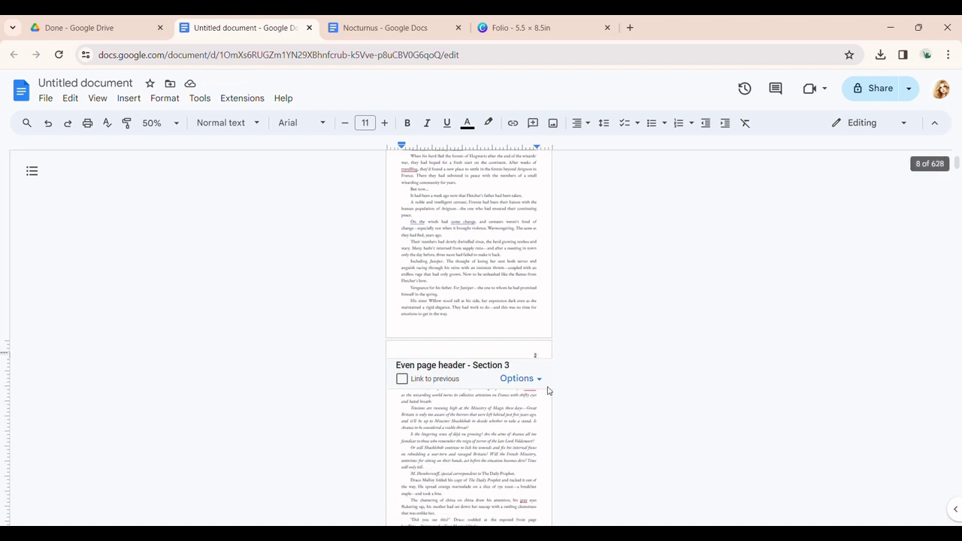
scroll(537, 353, down, 1)
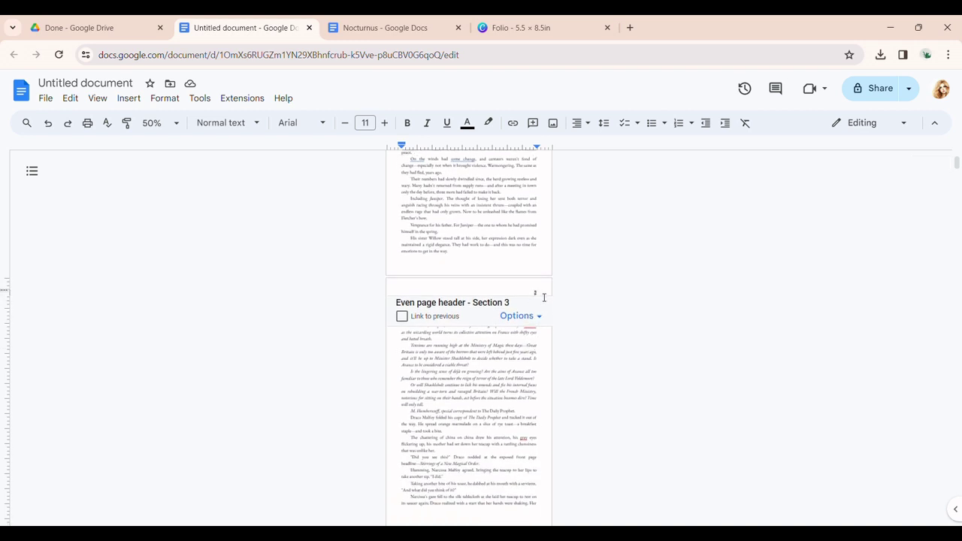
click(585, 124)
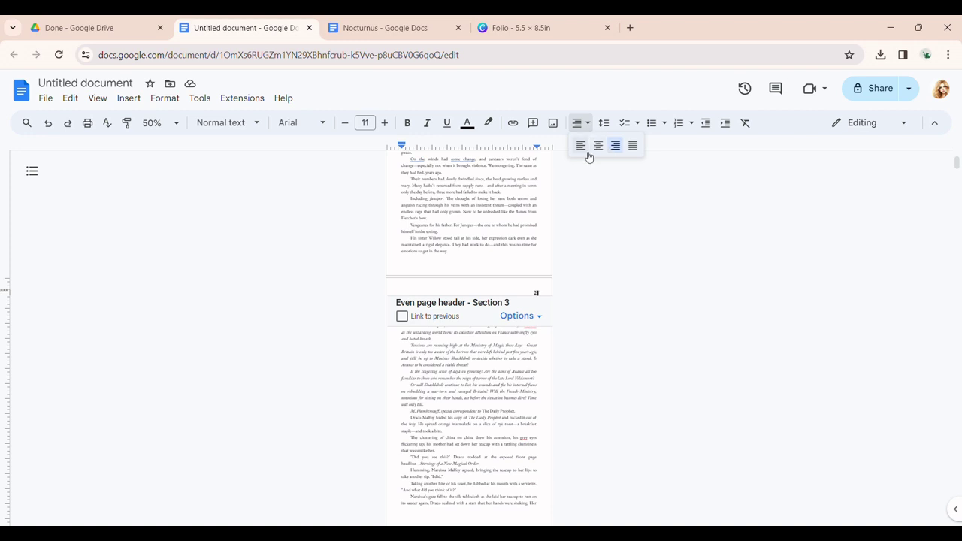
click(581, 146)
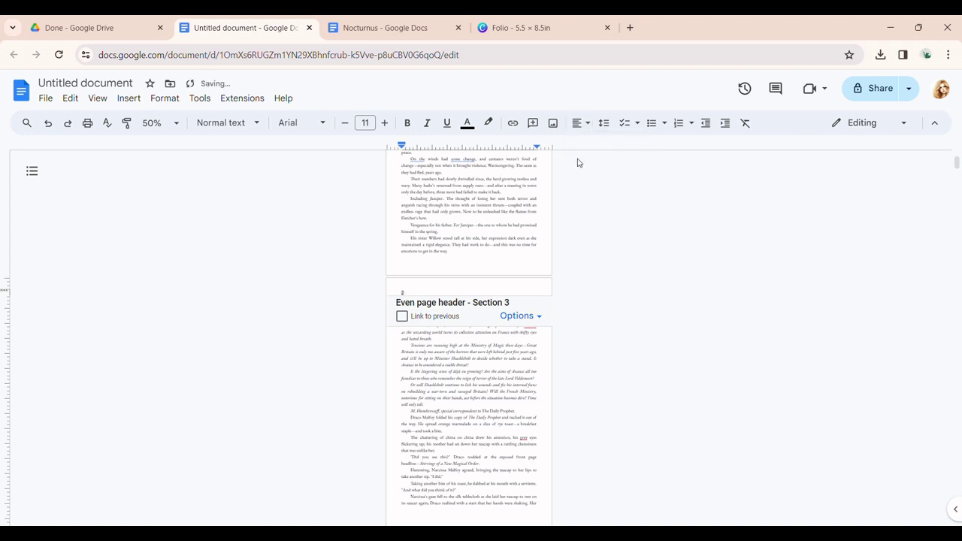
Step: Add " | In_Dreams" after the page number in the Section 3 even page header, following the page 2 header in the Nocturnus document
click(167, 127)
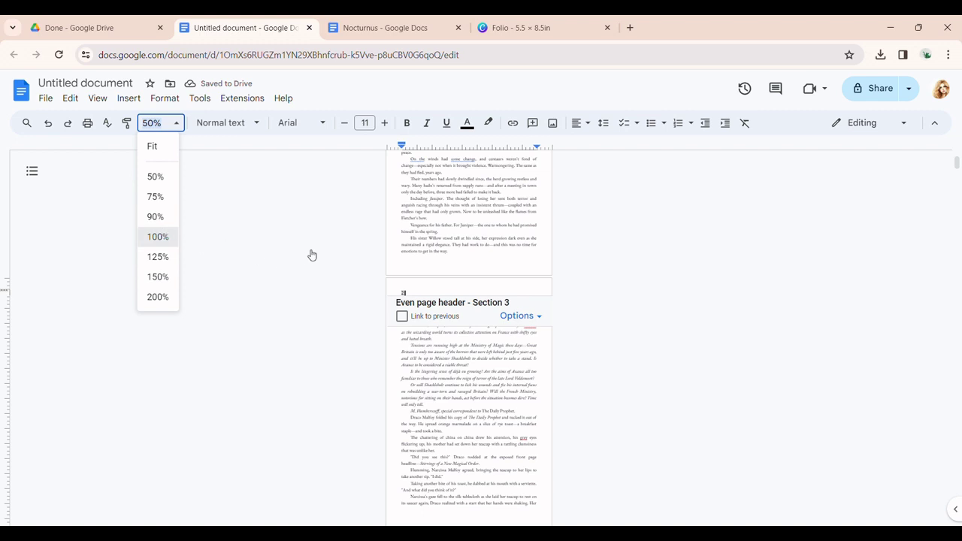
key(Return)
scroll(455, 341, down, 3)
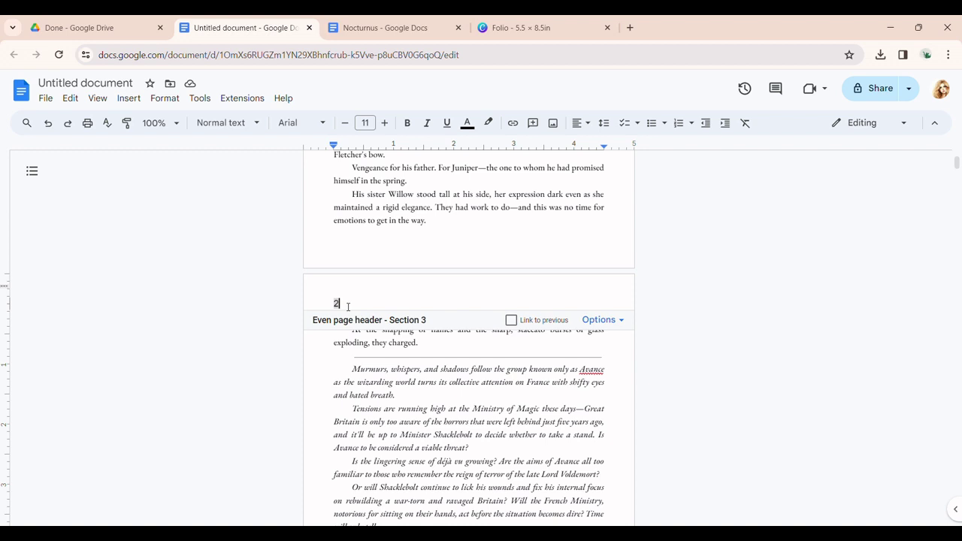
click(348, 306)
click(363, 23)
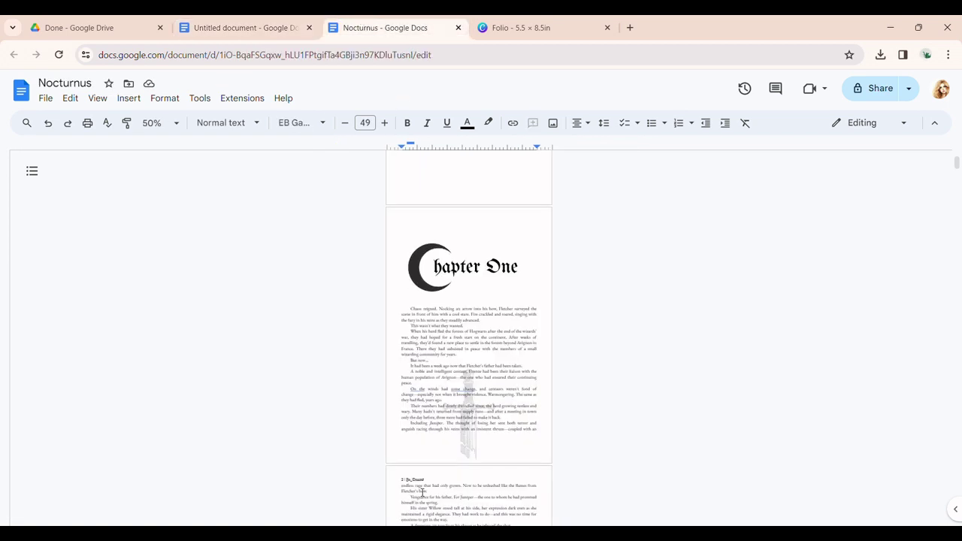
scroll(426, 497, down, 1)
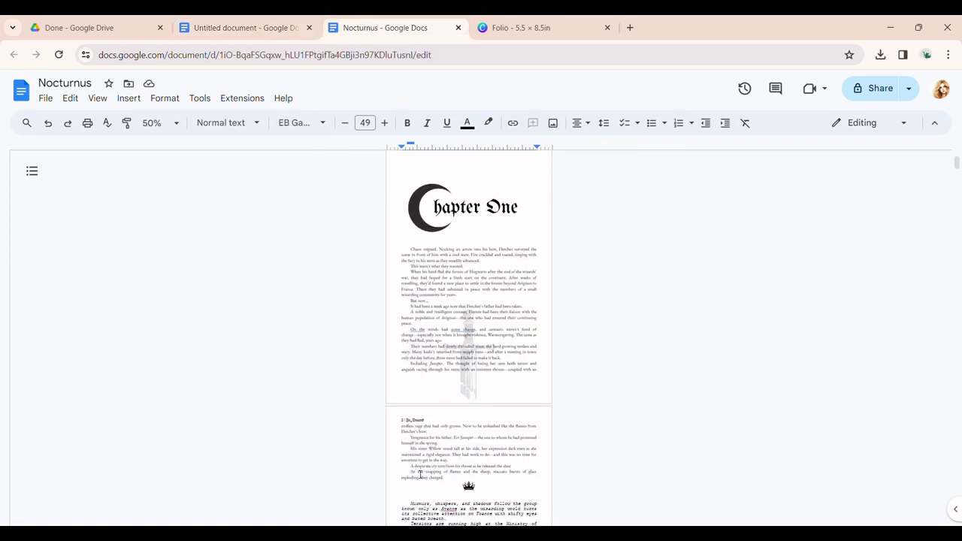
click(166, 123)
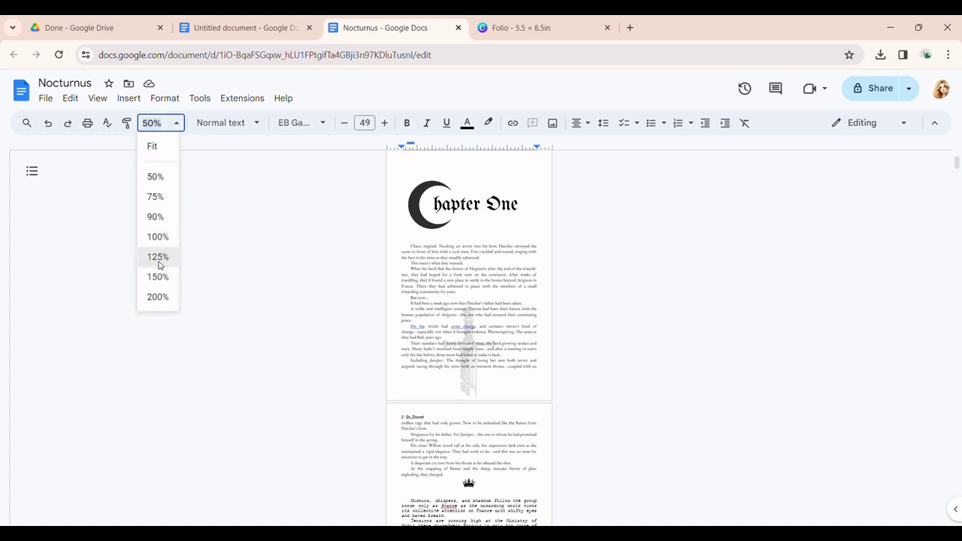
click(158, 257)
scroll(264, 270, down, 5)
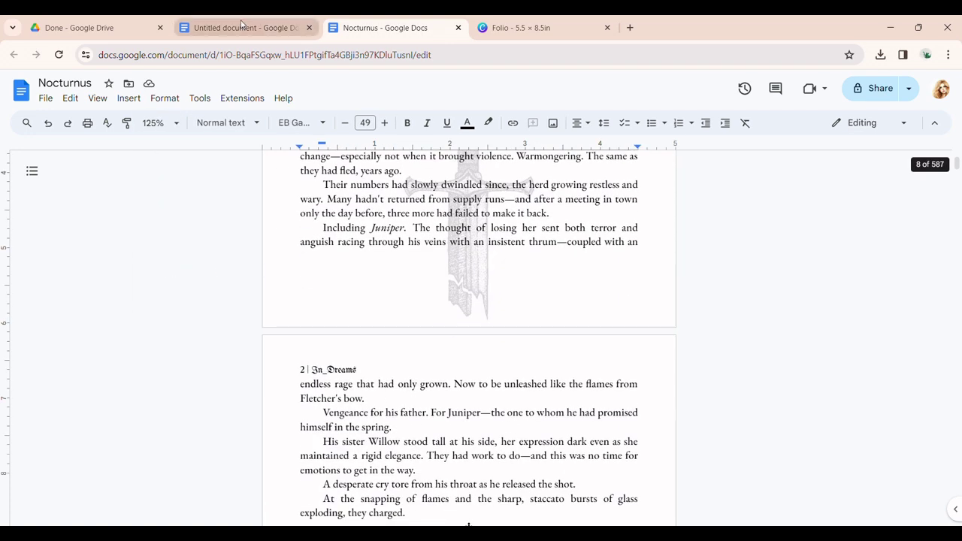
click(241, 25)
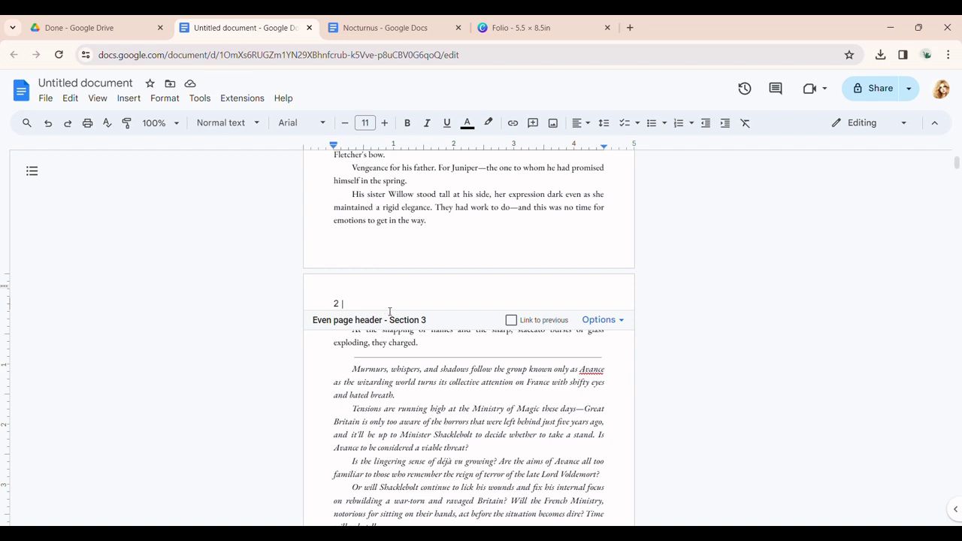
text(In_Dreams)
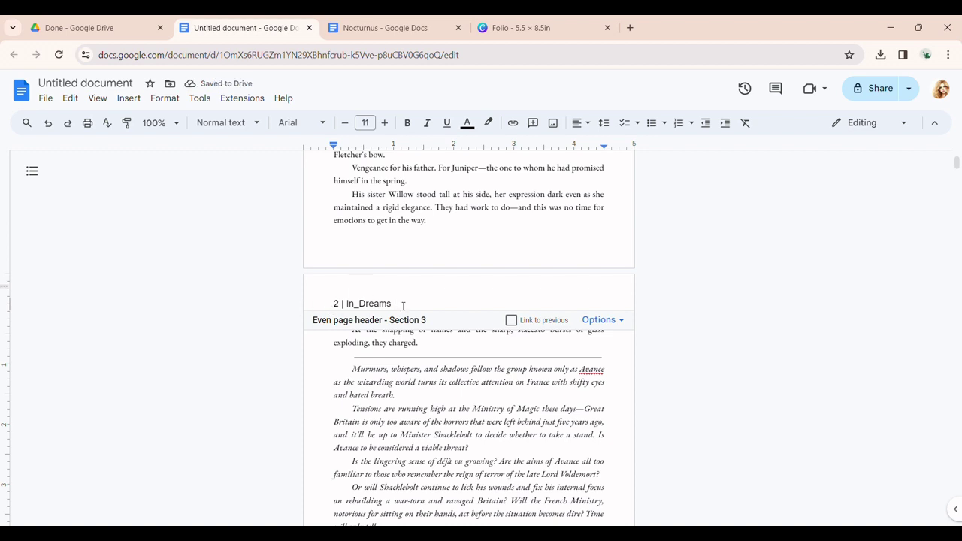
Step: Reduce the whole "2 | In_Dreams" line in the even page header to font size 8
key(shift+Left)
key(shift+Left)
key(shift+Left)
key(shift+Left)
key(shift+Left)
key(shift+Left)
key(shift+Left)
key(shift+Left)
key(shift+Left)
key(shift+Left)
key(shift+Left)
key(shift+Left)
key(shift+Left)
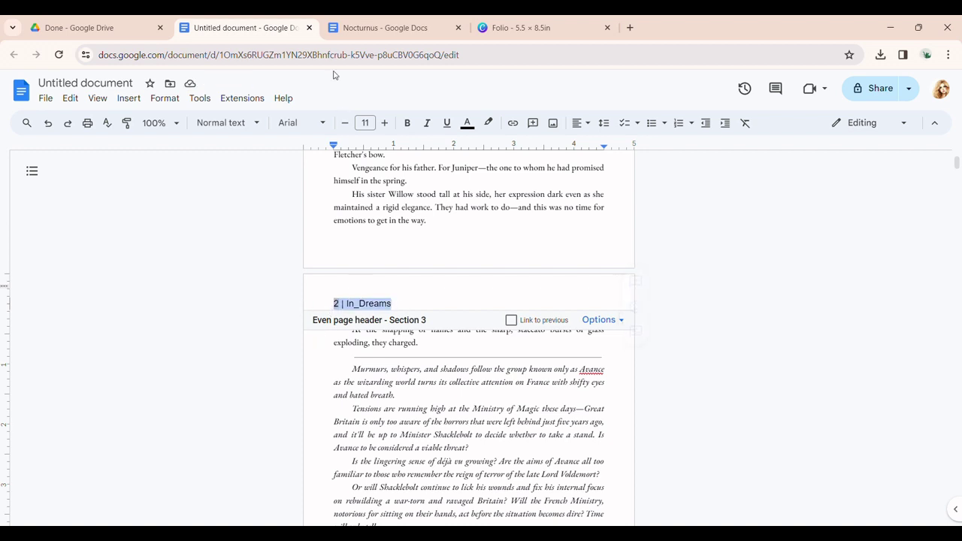
click(350, 130)
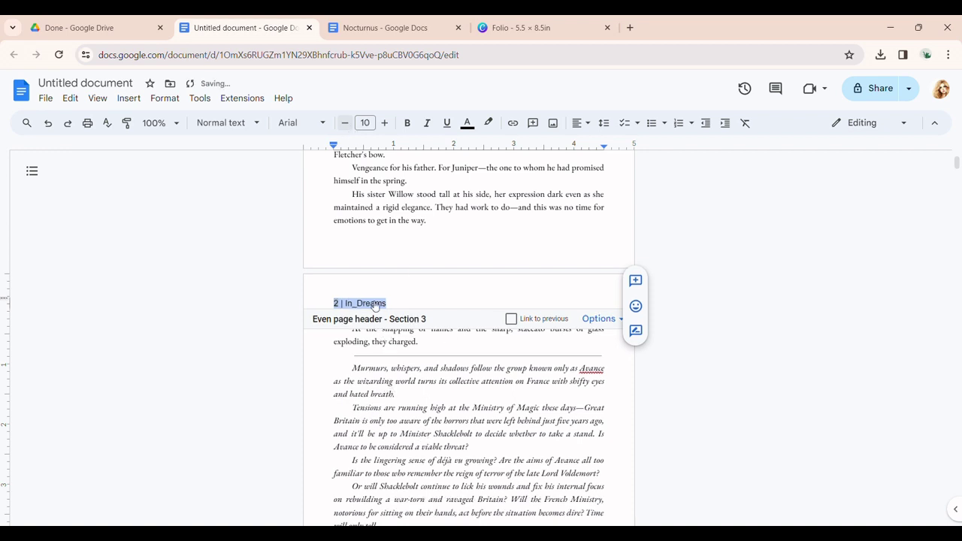
click(347, 126)
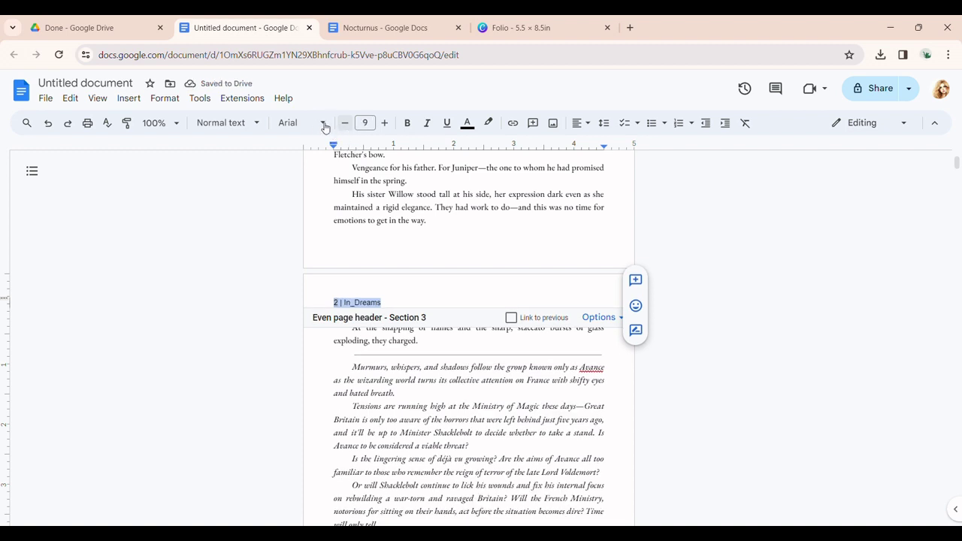
key(ctrl+shift+comma)
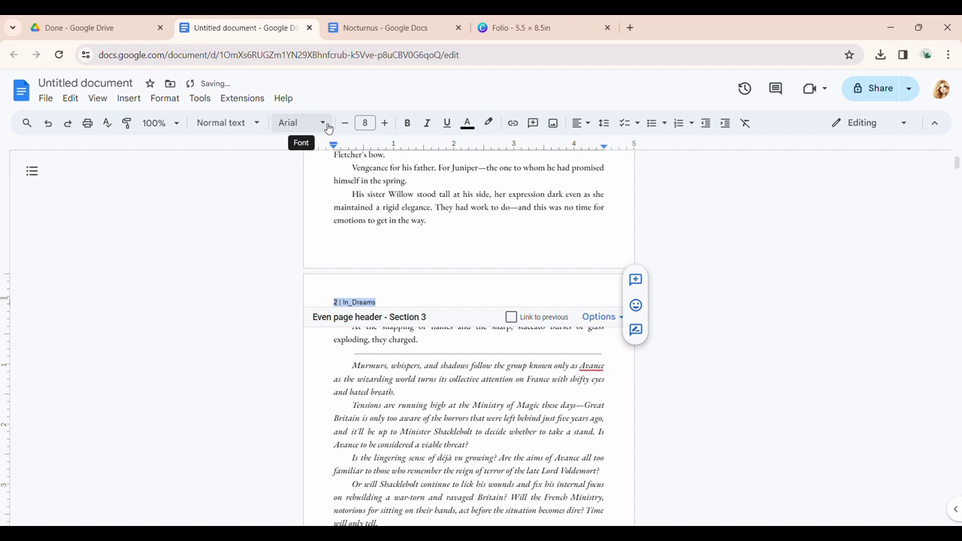
Step: Set the "2 | In_Dreams" line in the Section 3 even page header to the EB Garamond font
click(328, 128)
mouse_move(360, 198)
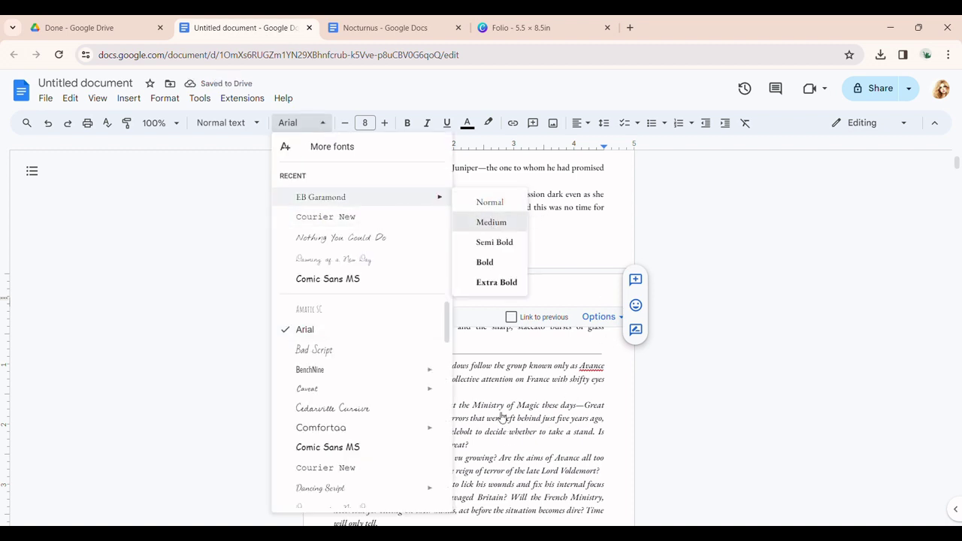
key(Return)
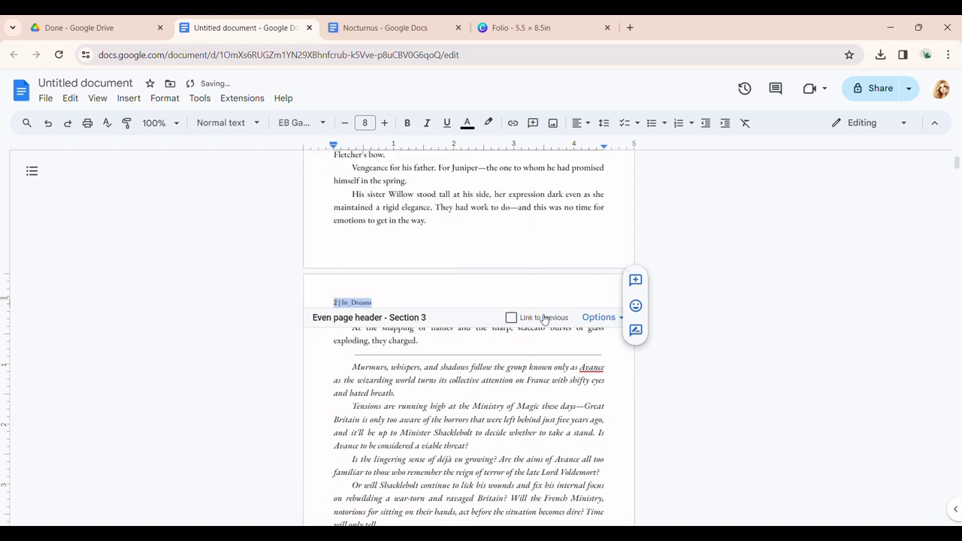
Step: Set the "2 | In_Dreams" header line to UnifrakturMaguntia at size 9, following the blackletter header in the Nocturnus document
click(371, 31)
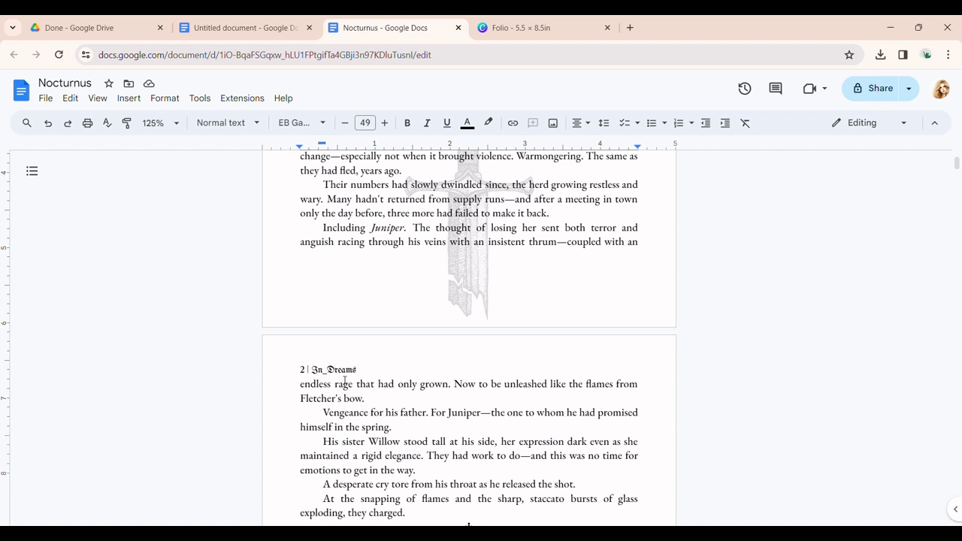
click(270, 28)
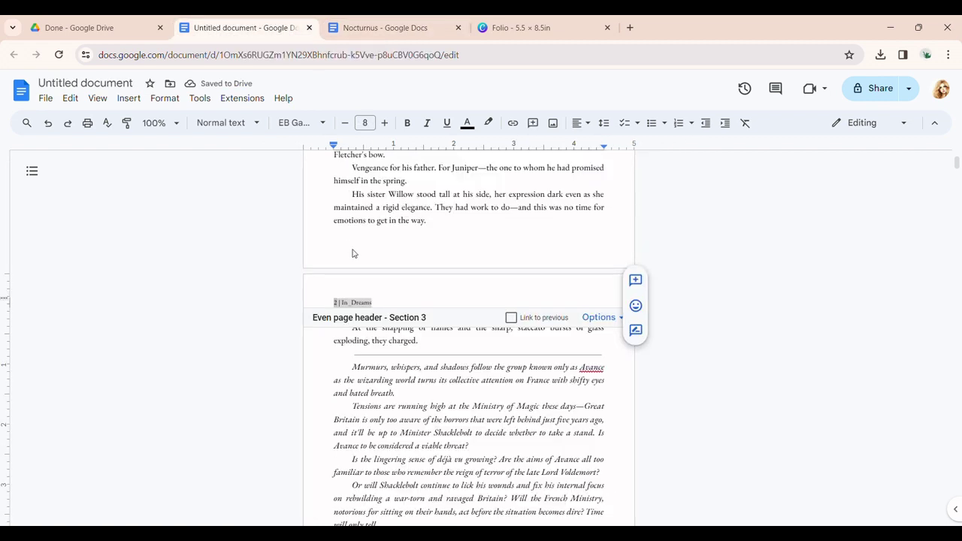
click(296, 122)
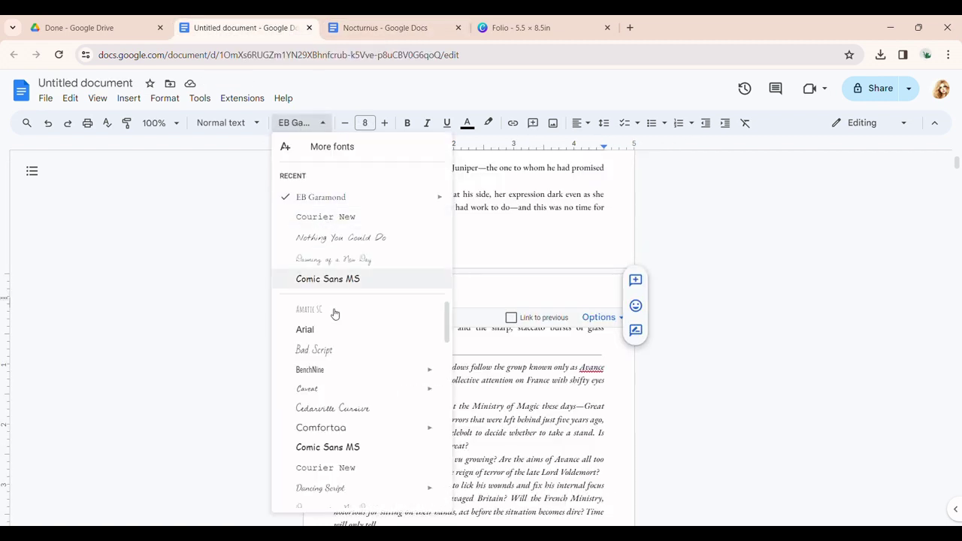
scroll(335, 313, down, 5)
mouse_move(345, 403)
scroll(342, 410, down, 3)
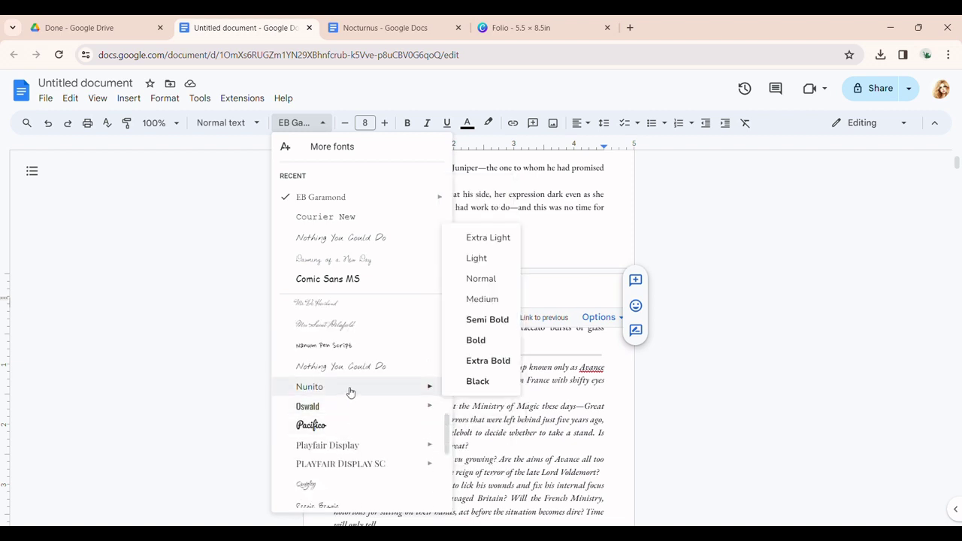
scroll(350, 398, down, 5)
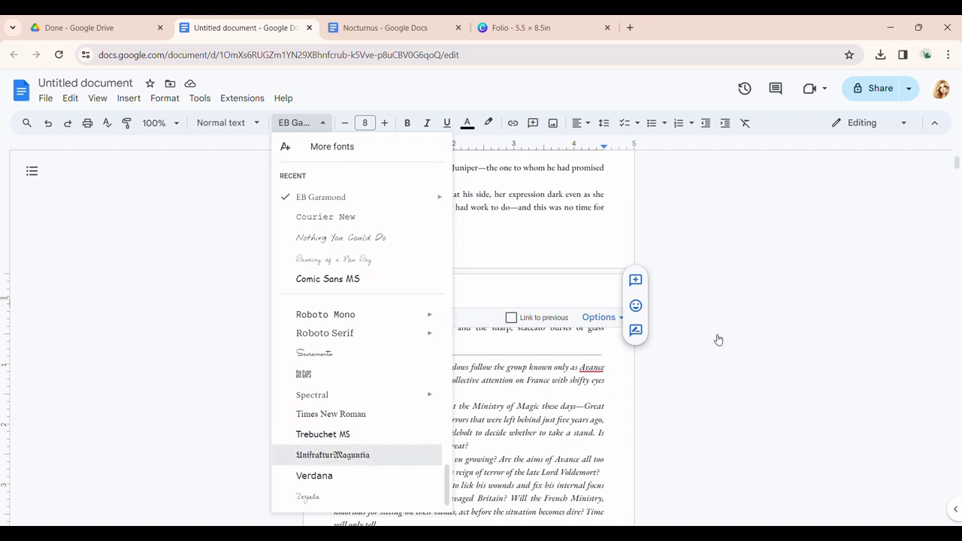
key(Return)
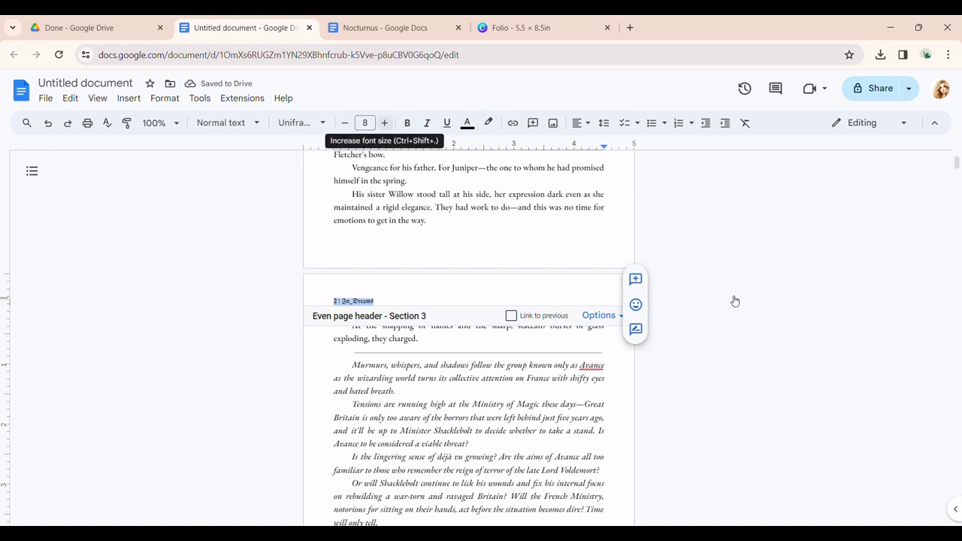
key(ctrl+shift+period)
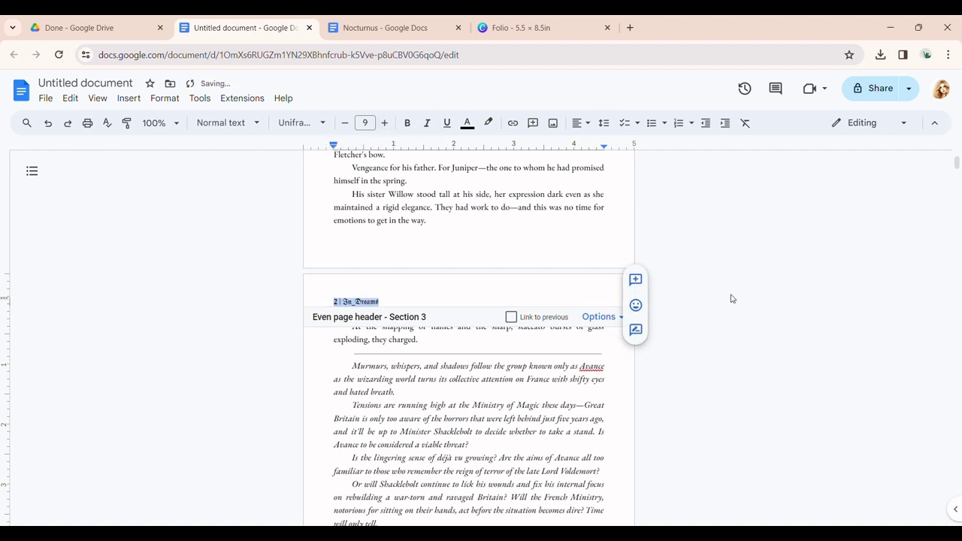
click(739, 299)
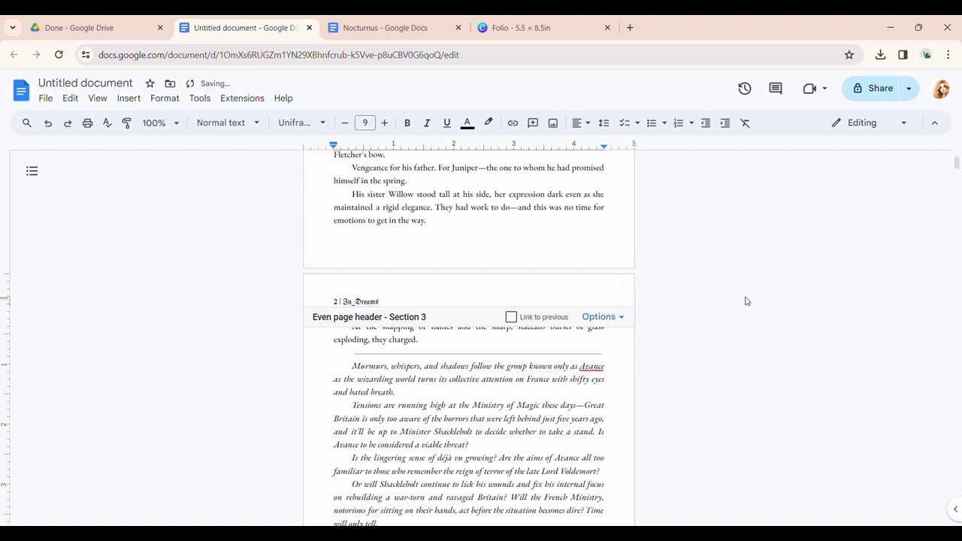
click(554, 499)
Step: Add "Nocturnus | " before the page number in the Section 3 odd page header on page 3
scroll(373, 352, up, 1)
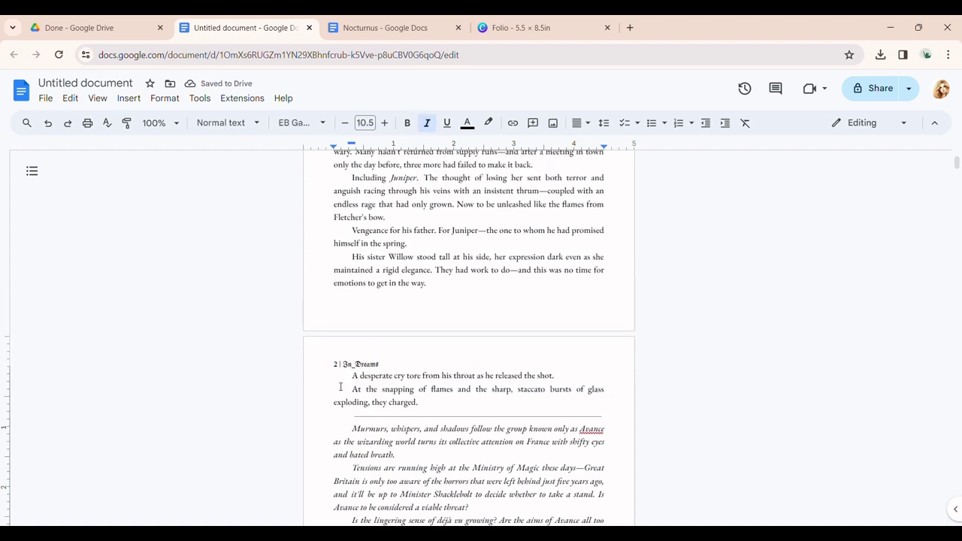
scroll(429, 358, up, 8)
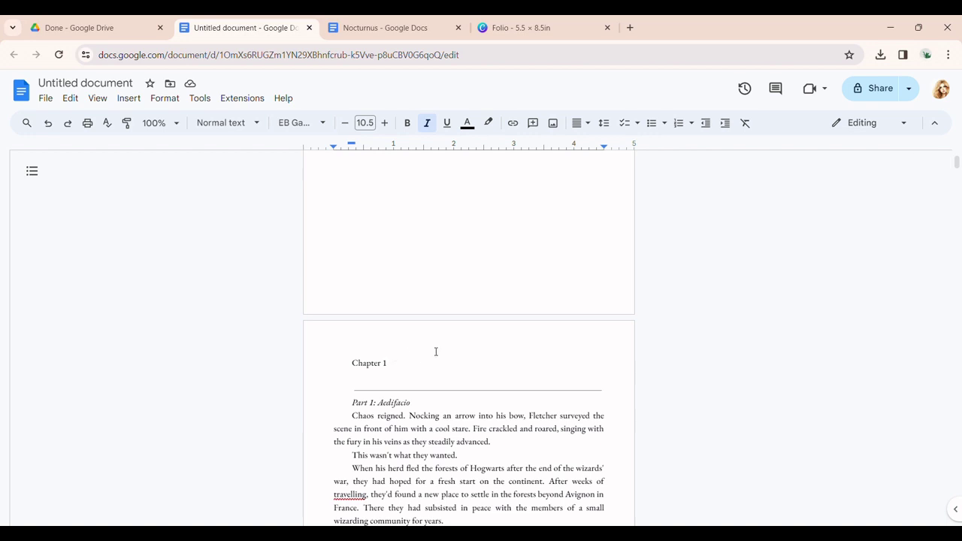
scroll(435, 351, down, 15)
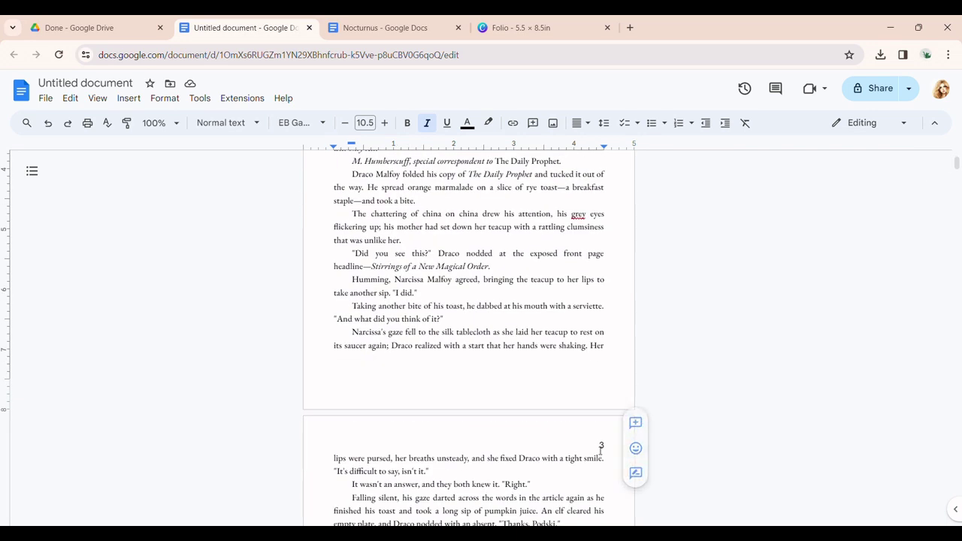
double_click(602, 449)
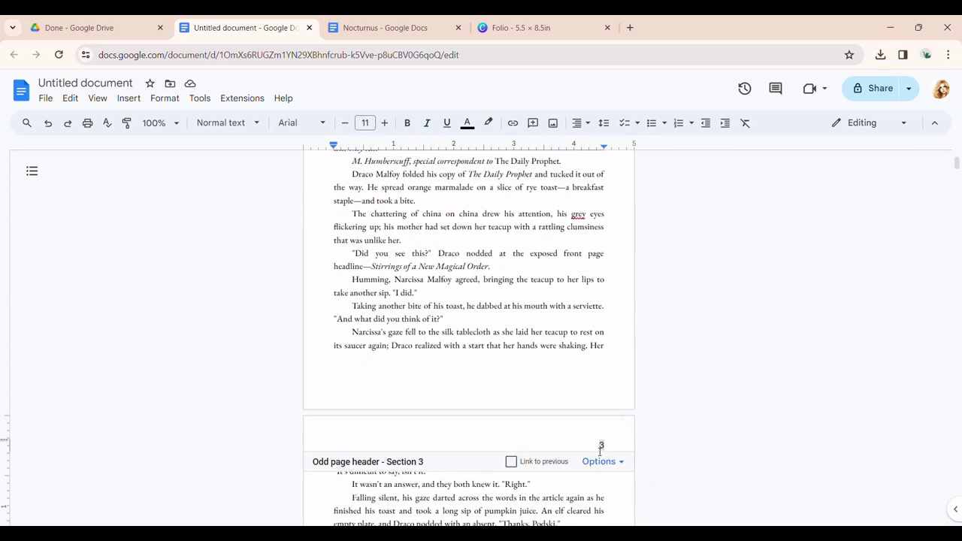
double_click(600, 448)
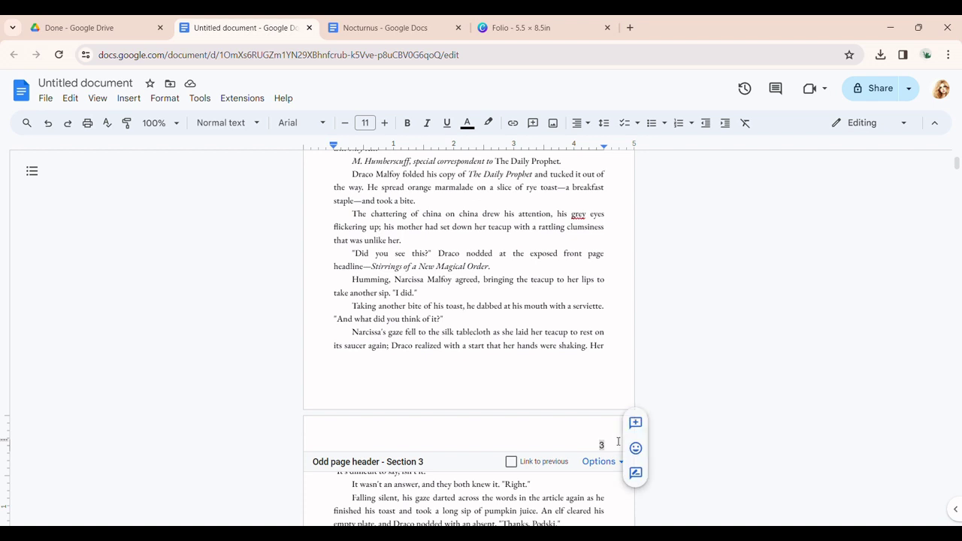
text(Noc)
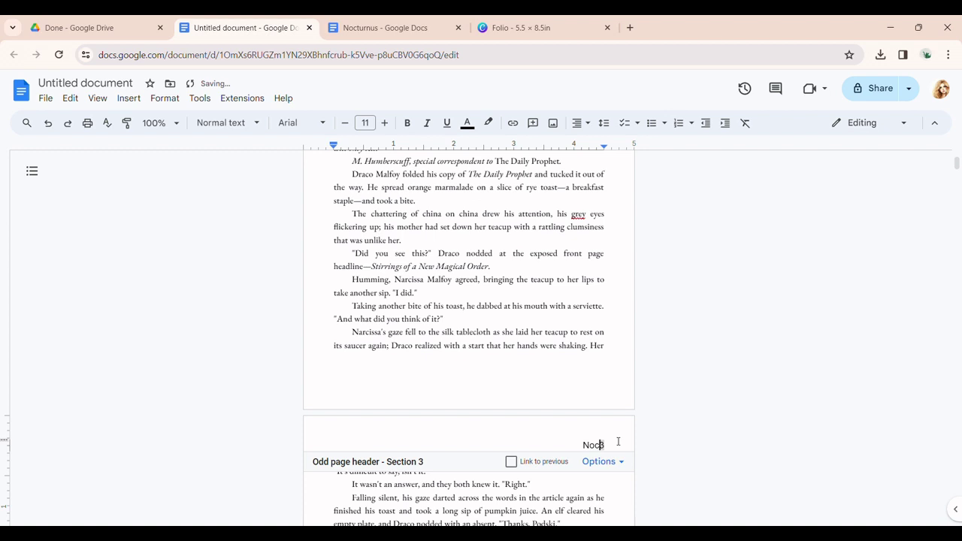
text(turnus |)
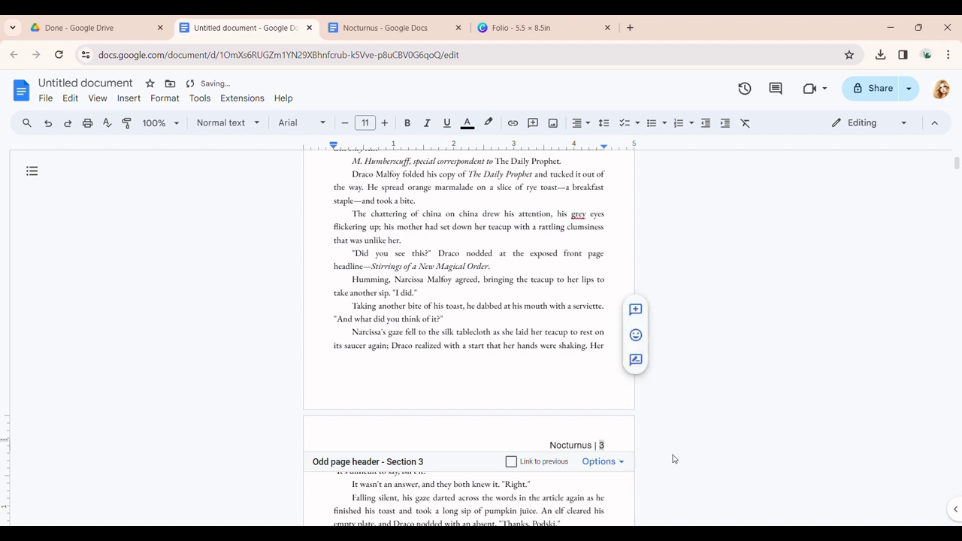
Step: Format the whole "Nocturnus | 3" line in the odd page header as UnifrakturMaguntia at size 9
triple_click(598, 442)
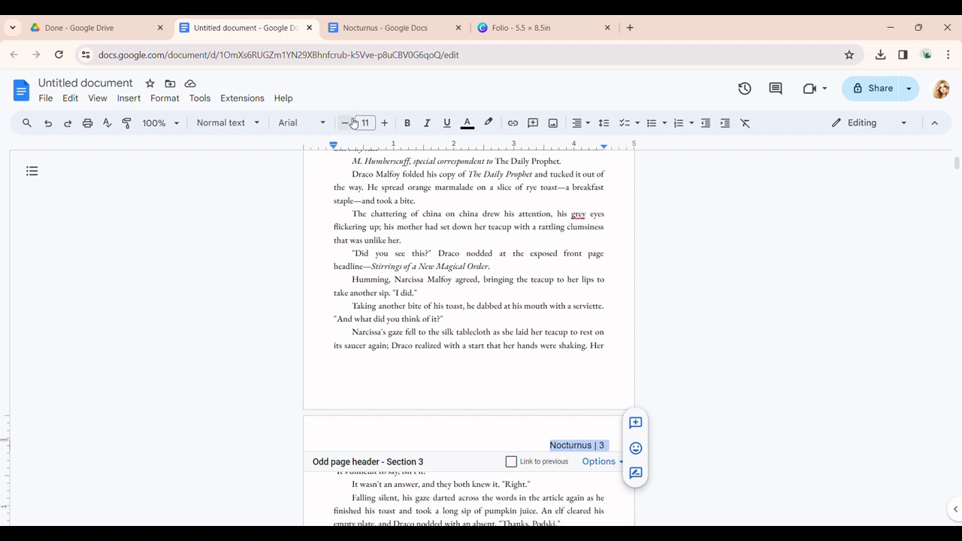
click(350, 123)
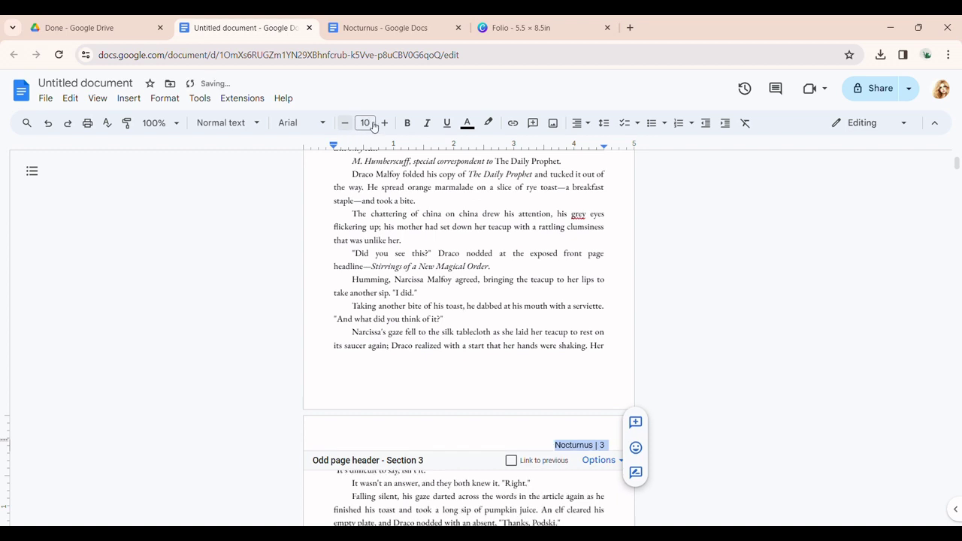
key(ctrl+shift+comma)
click(324, 128)
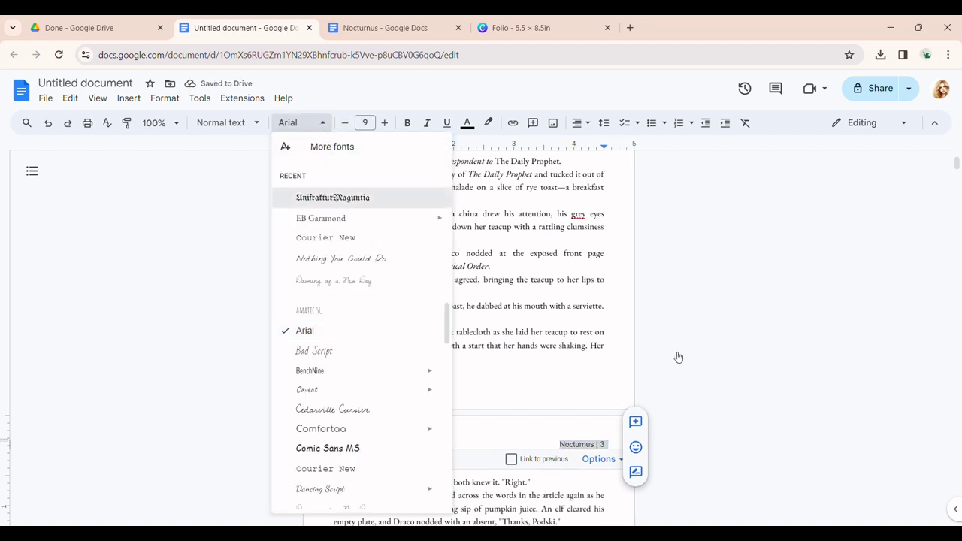
key(Return)
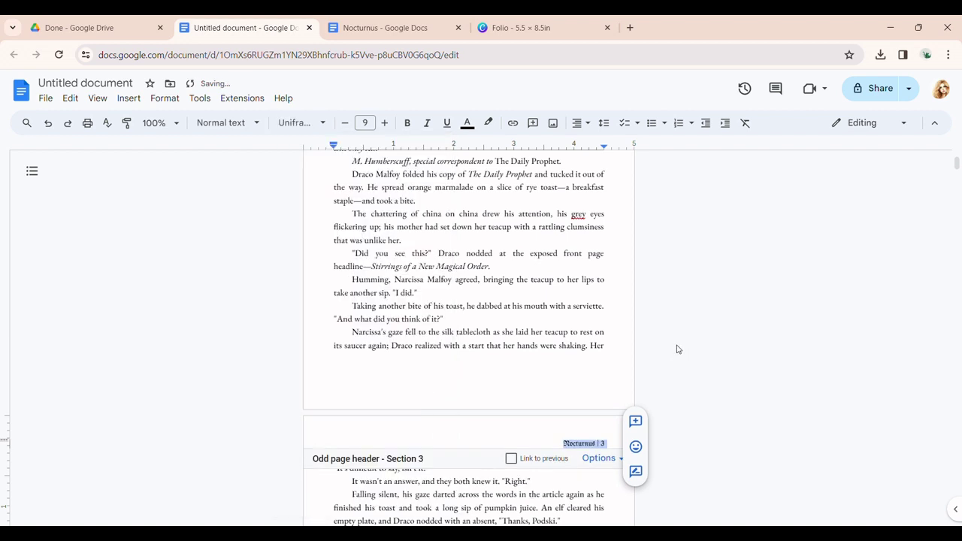
click(557, 324)
Step: Check the headers on the Chapter 1 pages, on pages deep in the book and in the front matter
scroll(609, 353, up, 10)
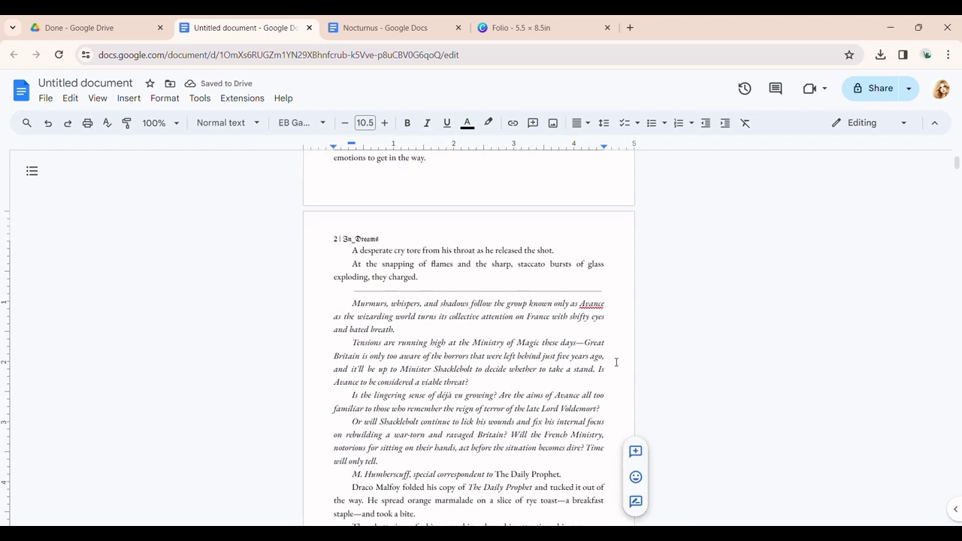
scroll(617, 363, up, 4)
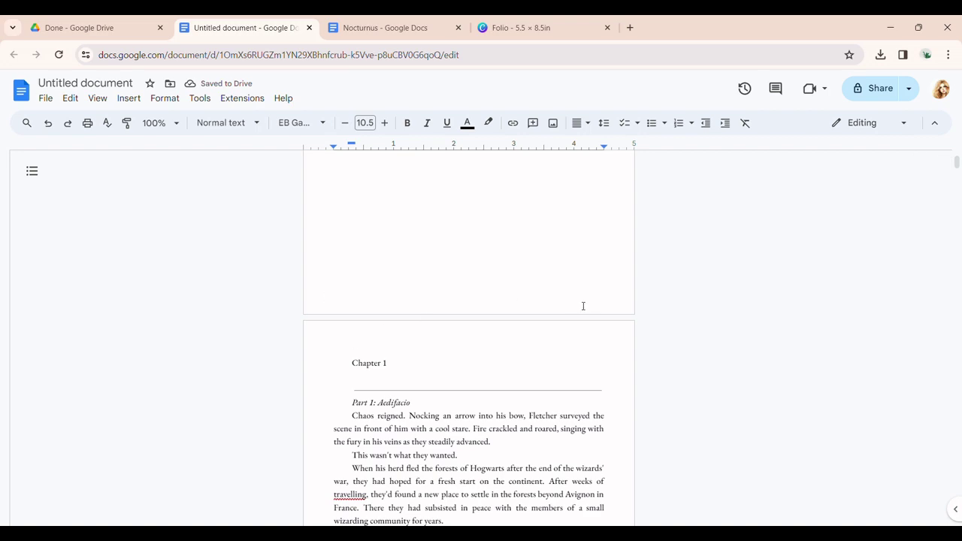
middle_click(582, 306)
scroll(578, 310, up, 10)
scroll(575, 305, down, 15)
scroll(576, 297, down, 20)
middle_click(581, 298)
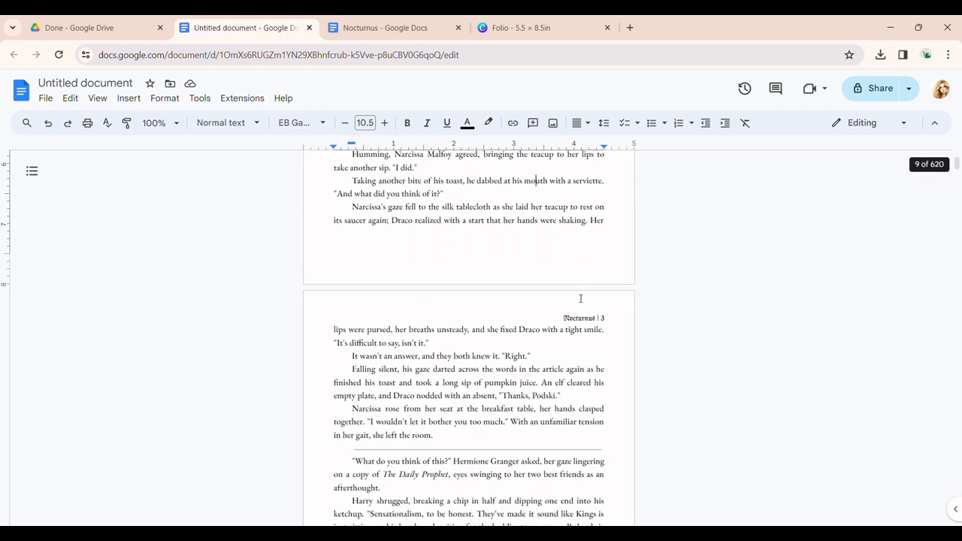
drag(956, 164, 956, 239)
scroll(894, 258, up, 3)
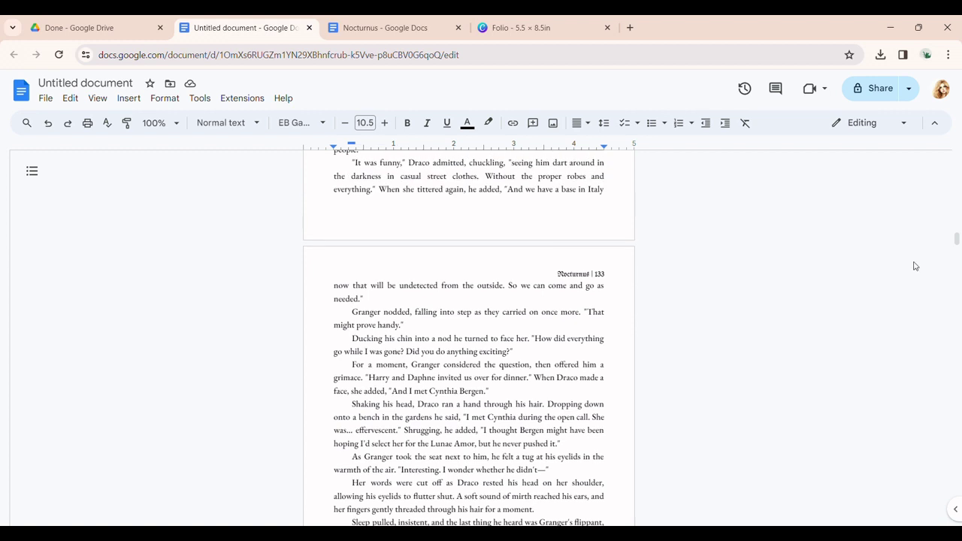
drag(948, 197, 950, 146)
scroll(638, 337, down, 12)
scroll(638, 338, down, 20)
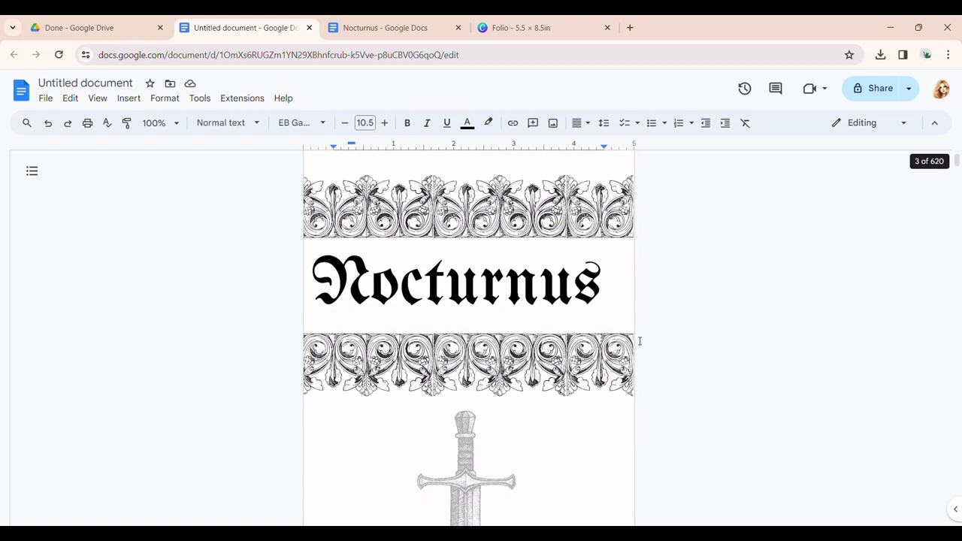
scroll(632, 345, down, 9)
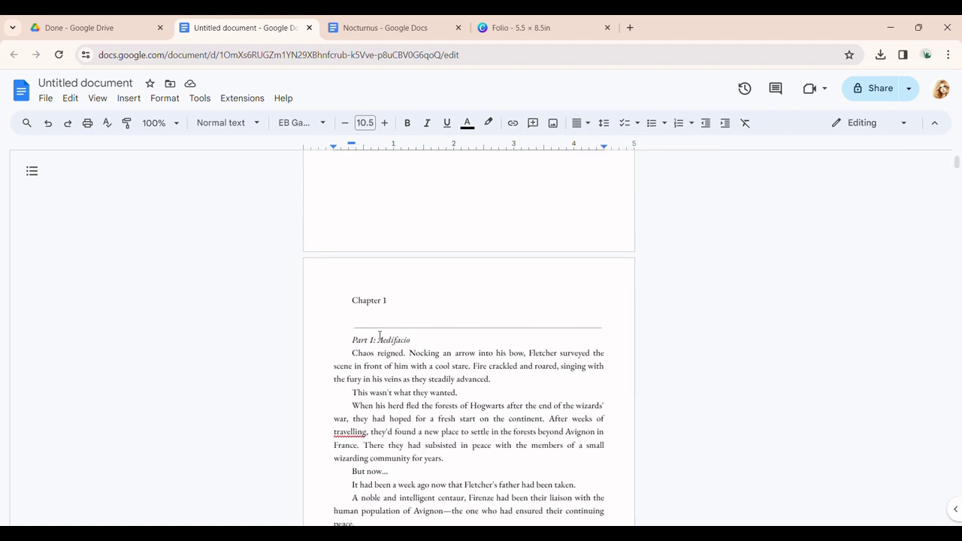
click(351, 301)
drag(351, 301, 454, 338)
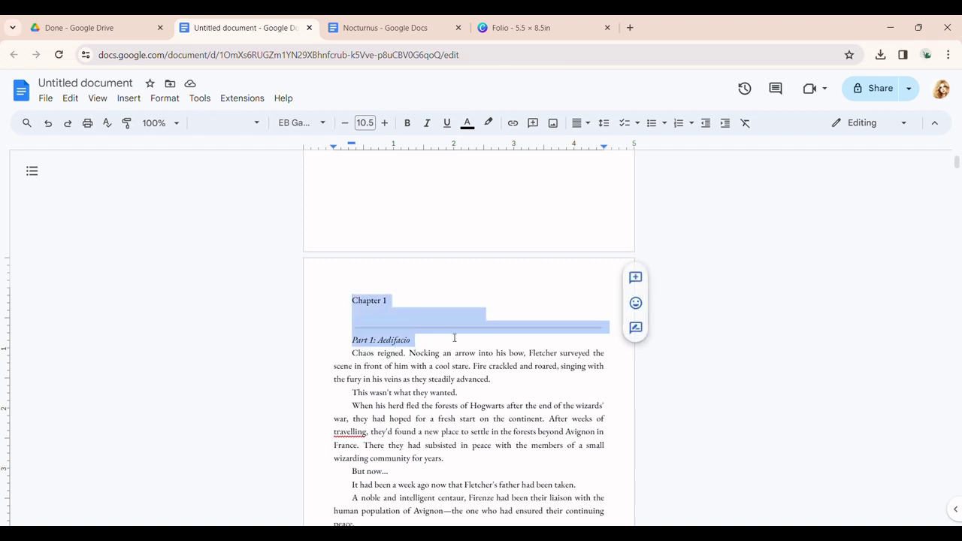
click(455, 341)
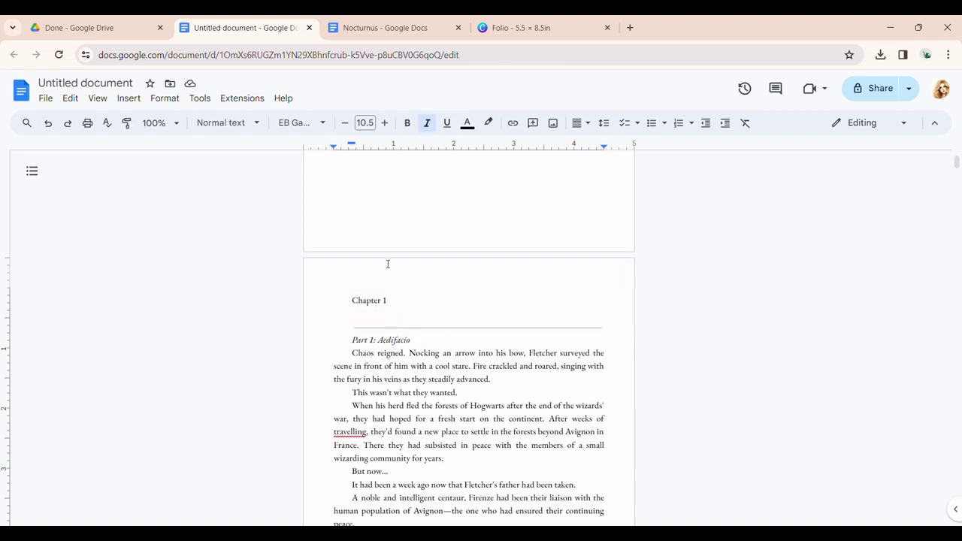
Step: Switch to the Folio design in Canva and examine the Chapter One opening page with the moon and sword artwork
click(490, 32)
scroll(559, 280, down, 4)
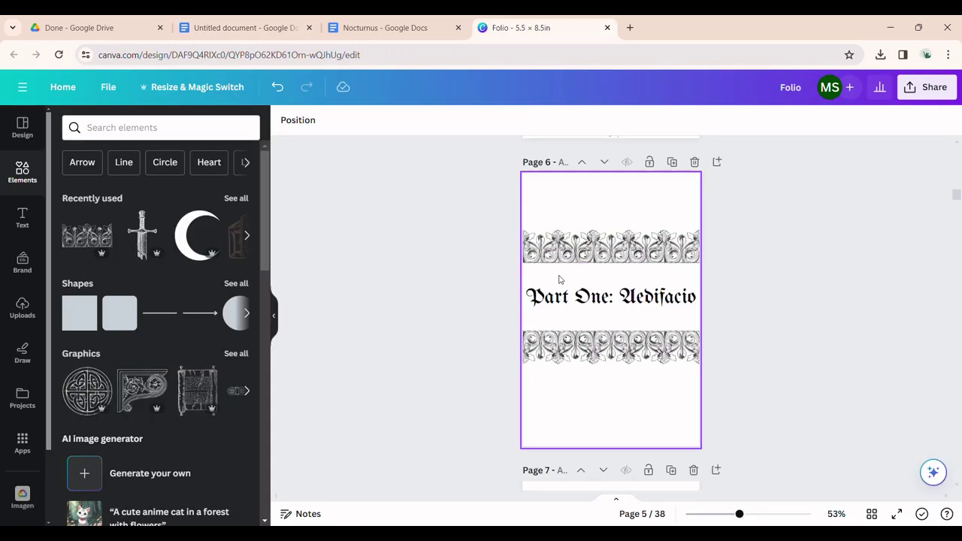
scroll(559, 279, down, 15)
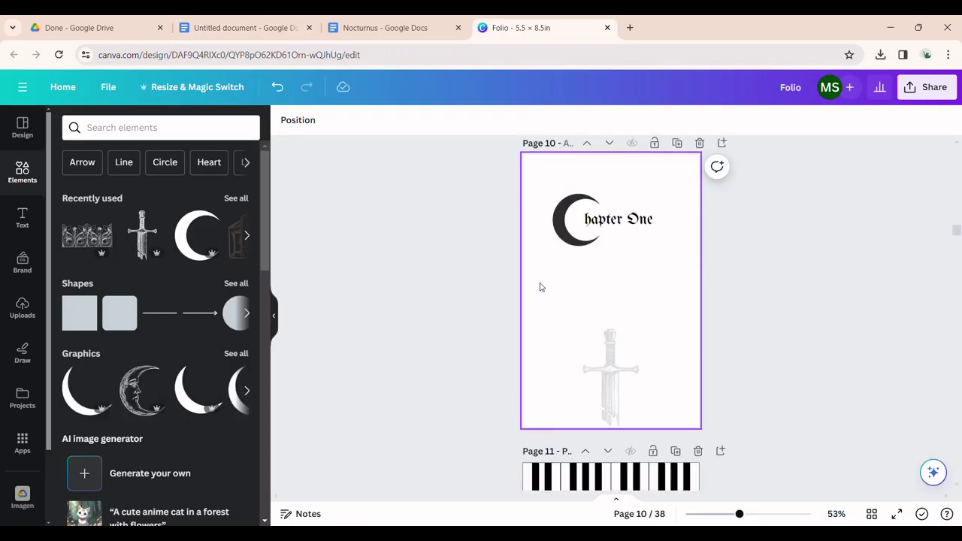
scroll(540, 287, up, 2)
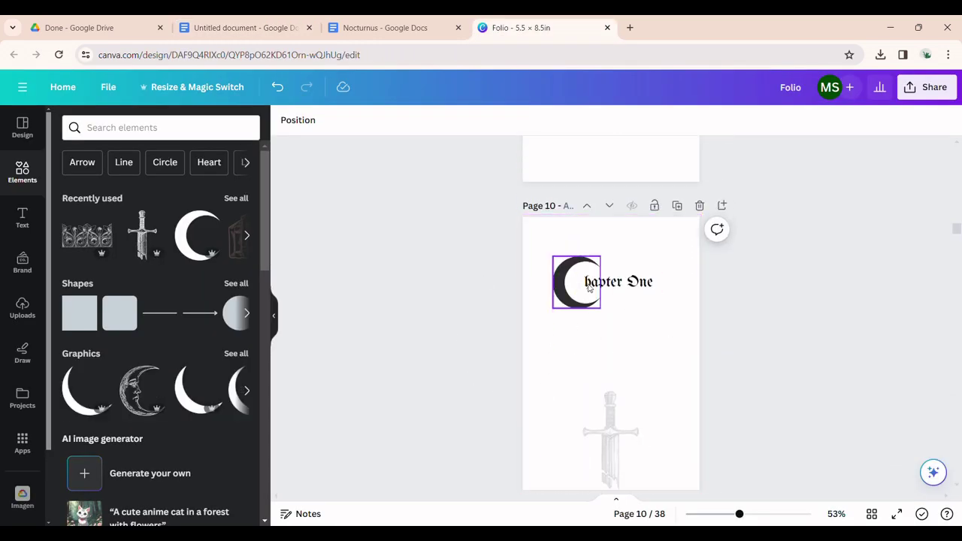
click(277, 316)
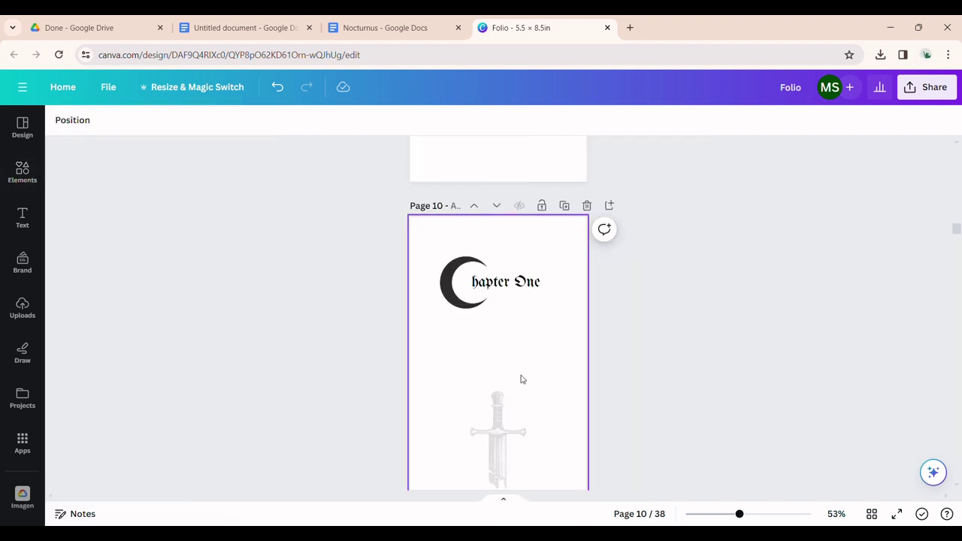
Step: Switch to the untitled document in Google Docs and format the "Chapter 1" heading as UnifrakturMaguntia at size 36
click(275, 27)
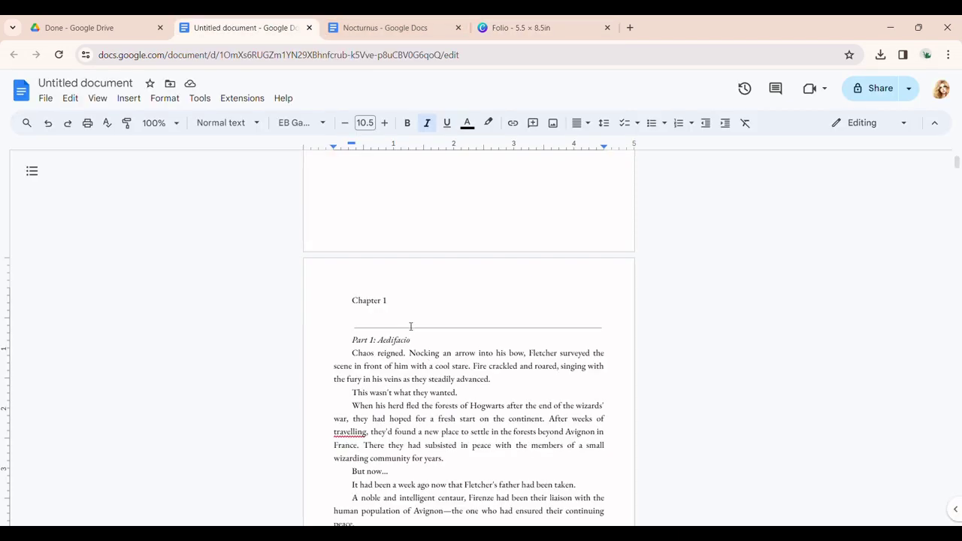
click(408, 300)
drag(395, 308, 352, 304)
click(256, 123)
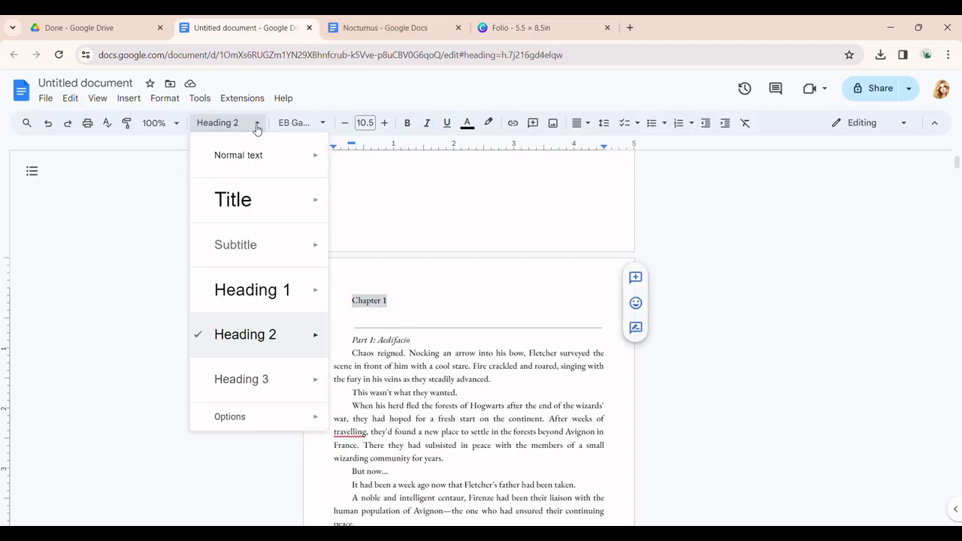
mouse_move(271, 288)
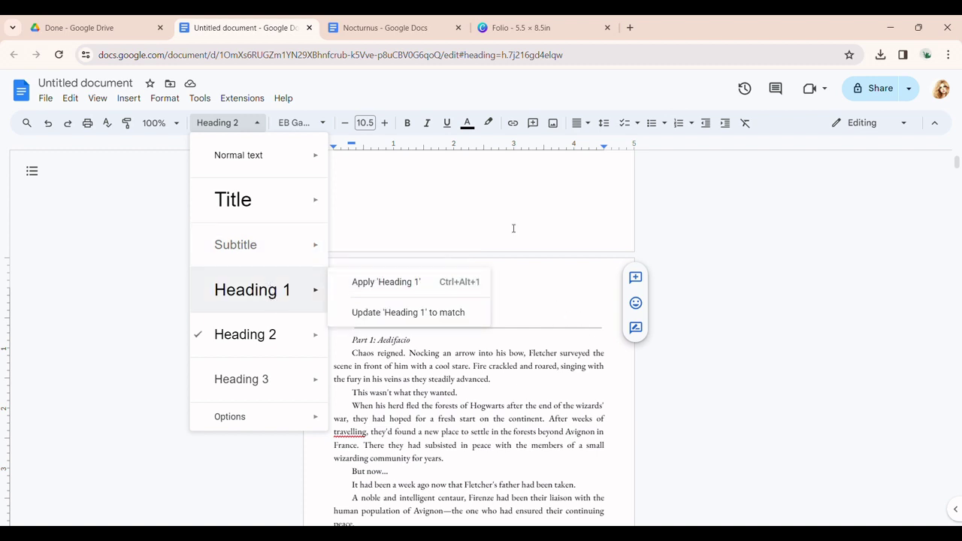
click(321, 123)
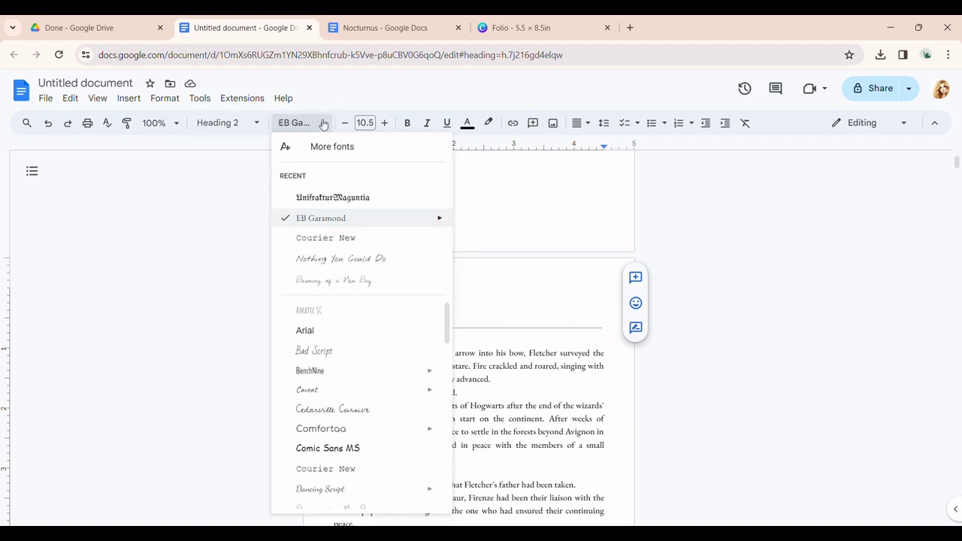
click(354, 199)
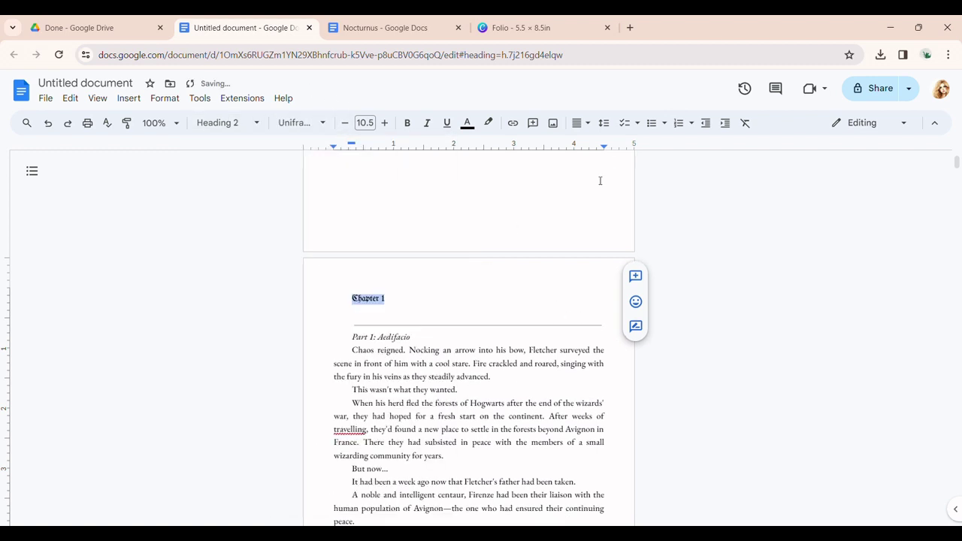
click(374, 123)
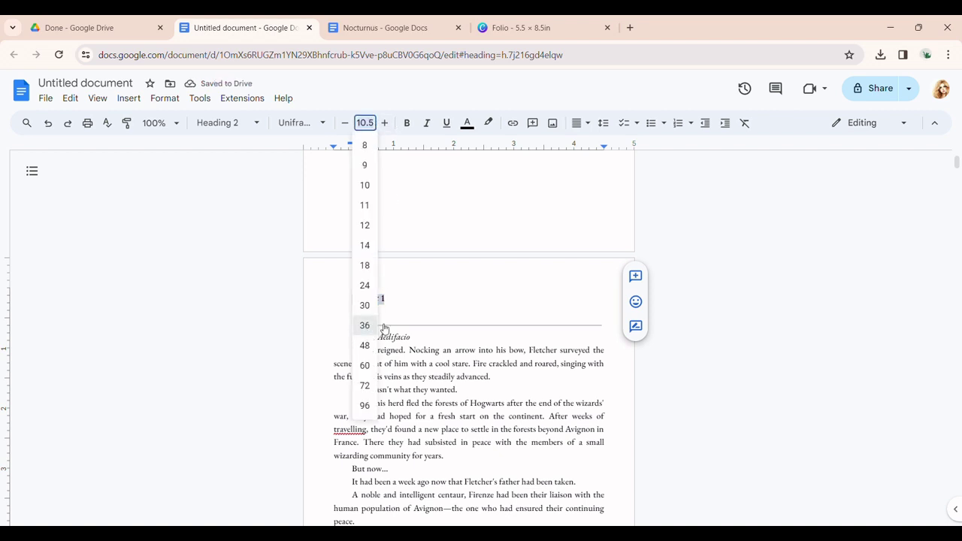
click(364, 325)
Step: Right-align the "Chapter 1" heading and add two blank lines above it
click(583, 124)
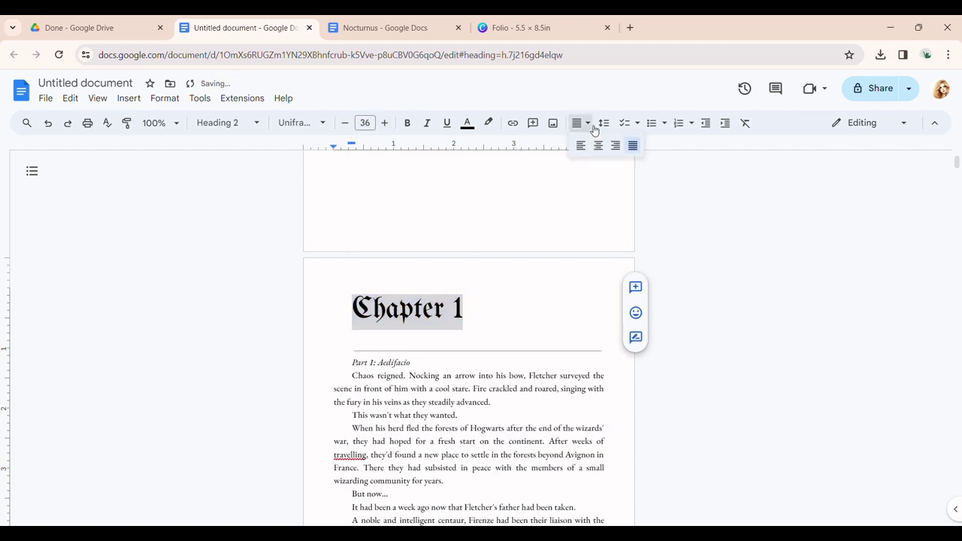
click(615, 145)
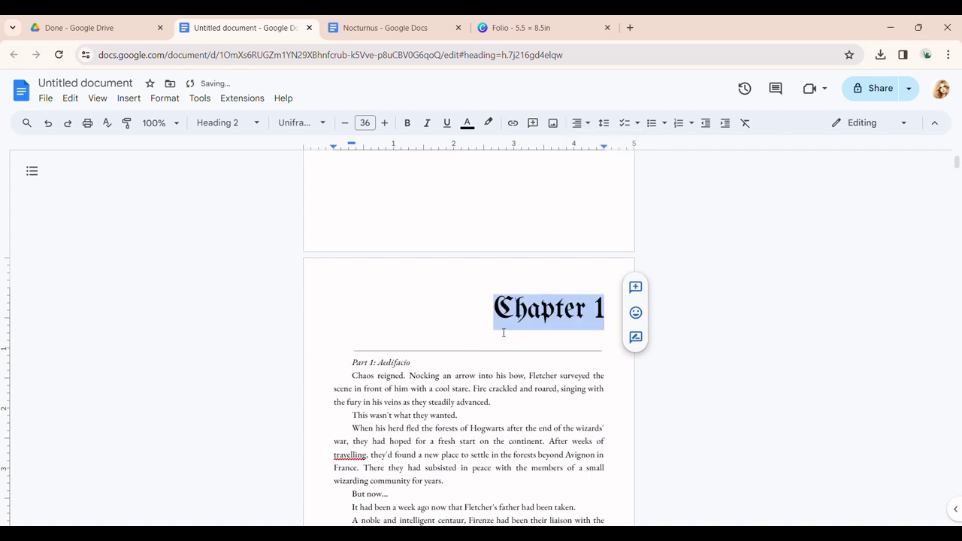
click(490, 310)
key(Return)
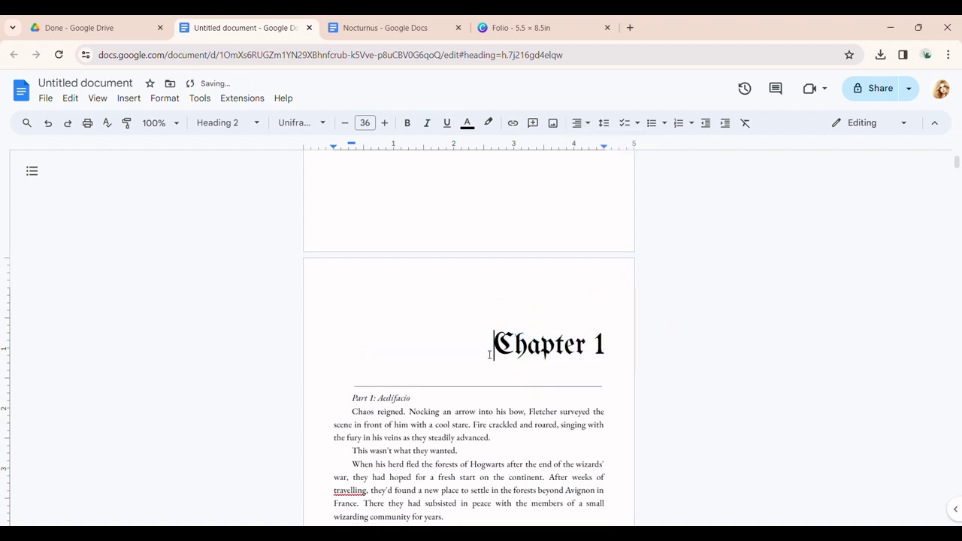
key(Return)
Step: Delete the "Part 1: Aedifacio" line and the horizontal line beneath the "Chapter 1" heading
click(414, 435)
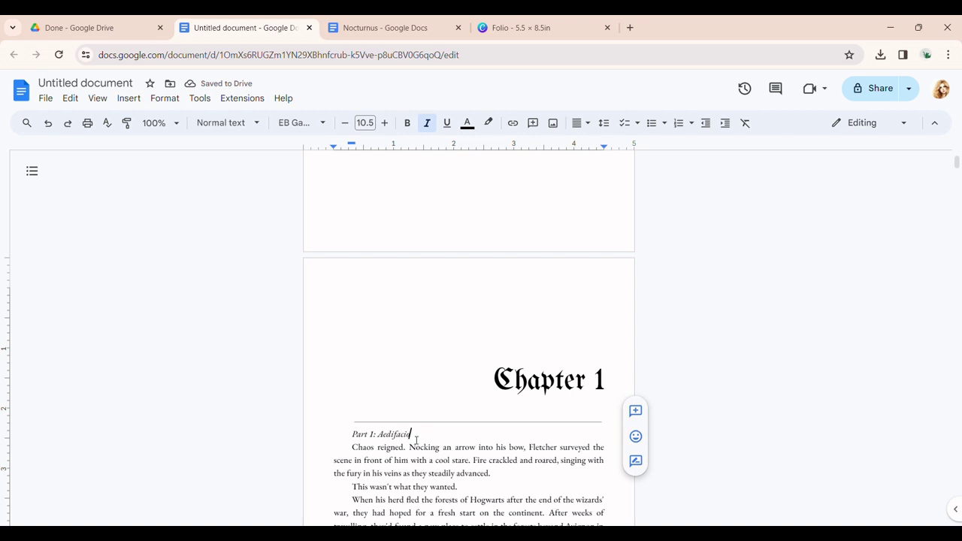
triple_click(399, 440)
key(BackSpace)
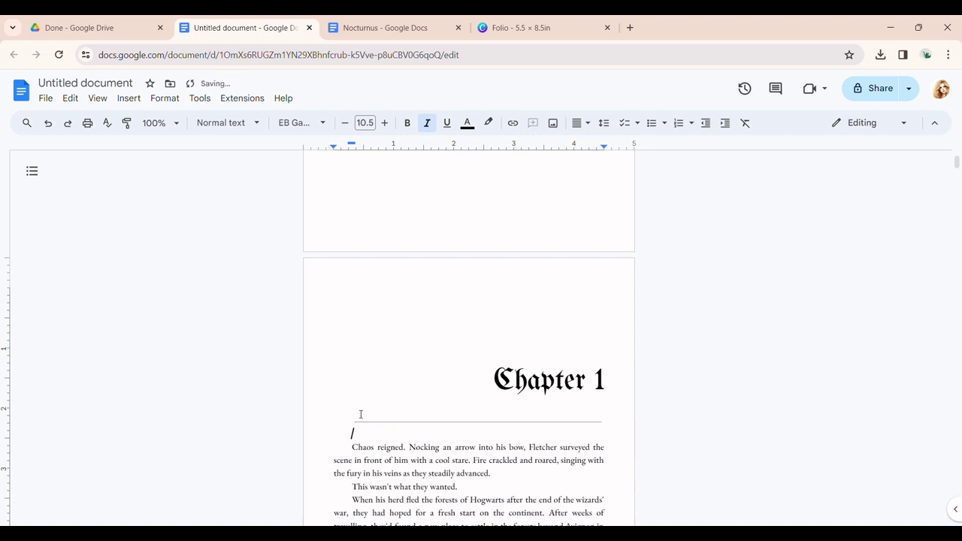
key(BackSpace)
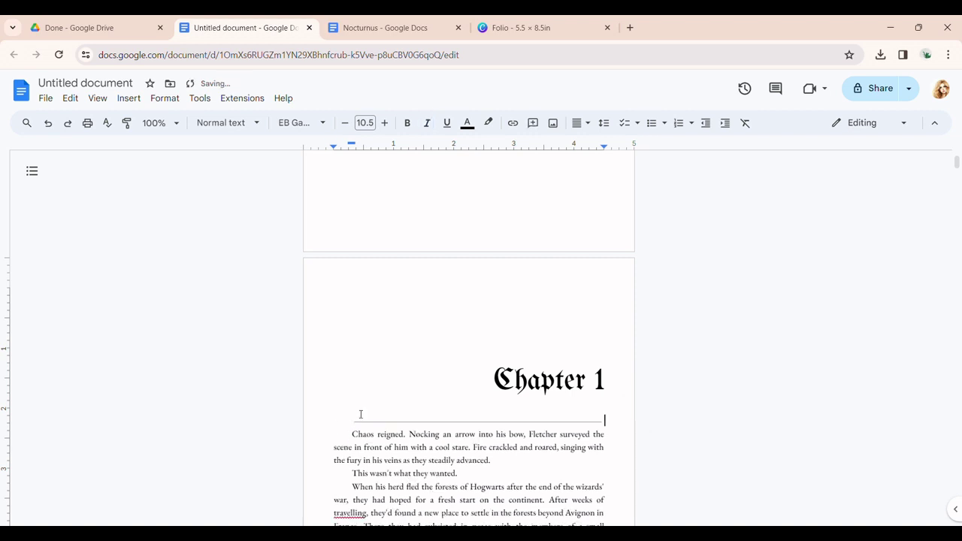
key(BackSpace)
Step: Update the Heading 2 style to match the formatting of the "Chapter 1" heading
scroll(471, 348, down, 2)
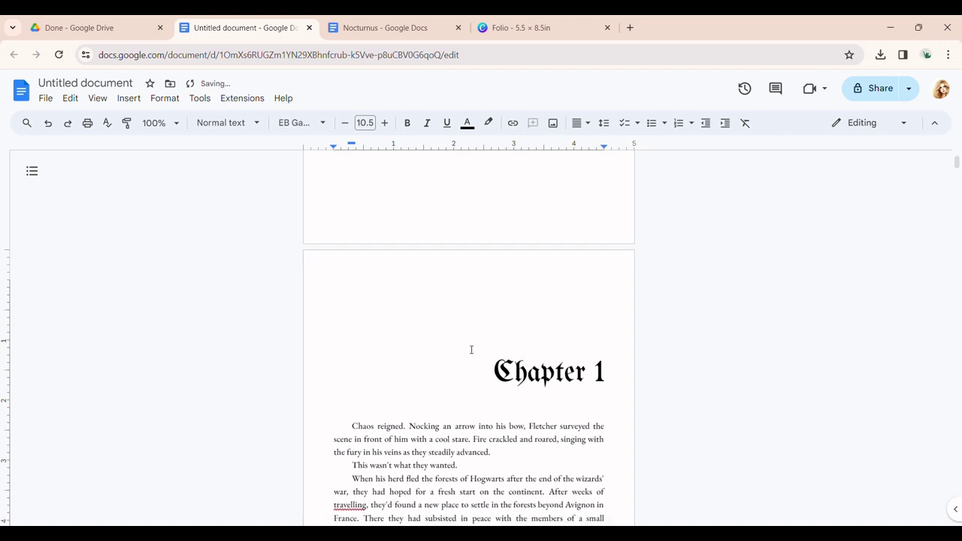
scroll(583, 382, up, 1)
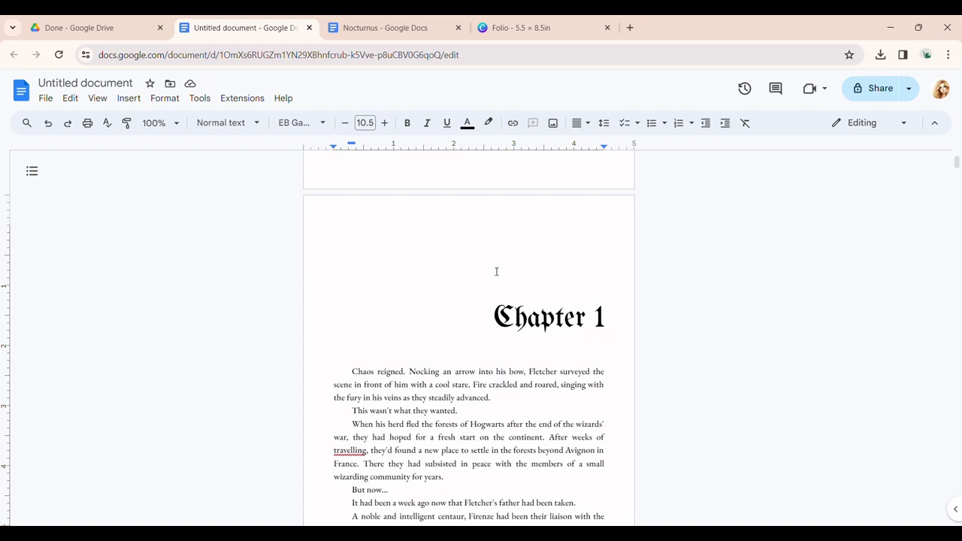
drag(496, 323, 591, 324)
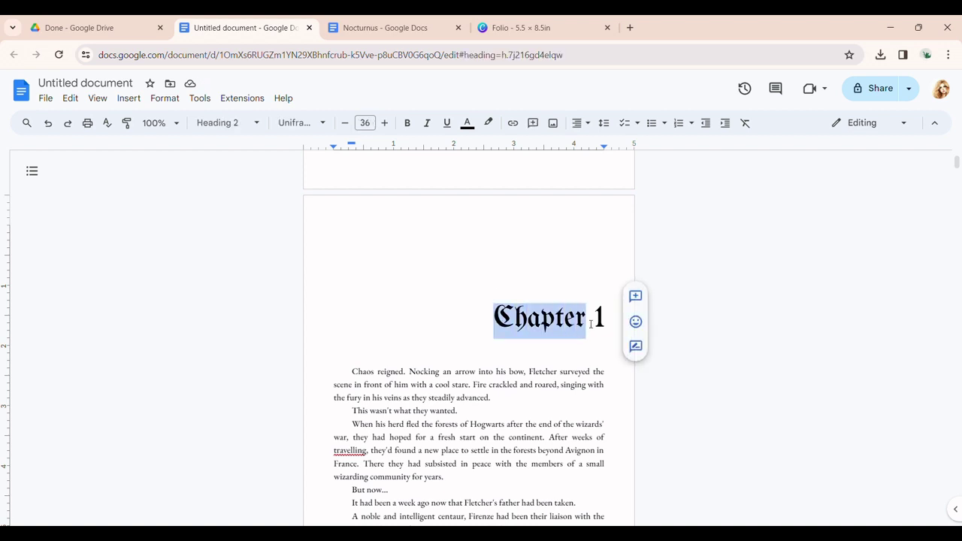
click(259, 126)
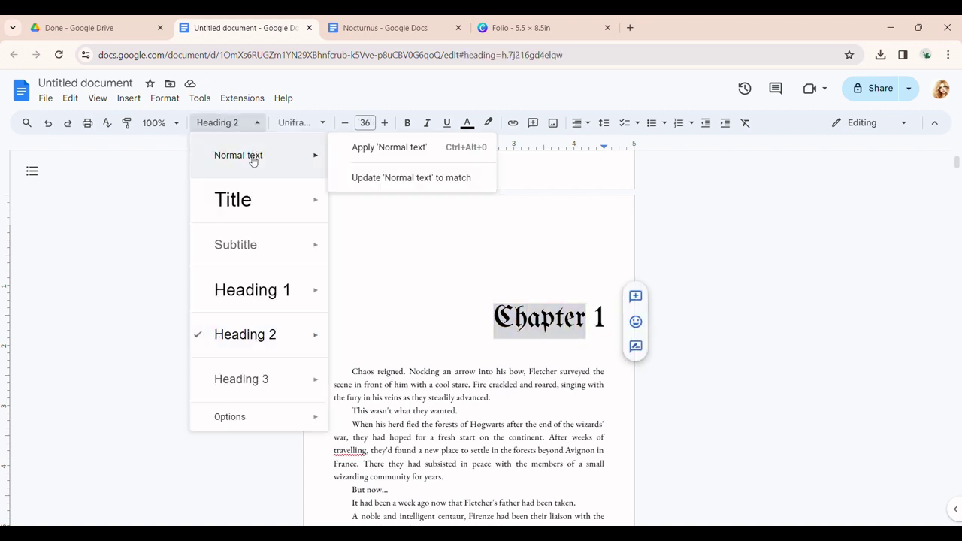
mouse_move(287, 327)
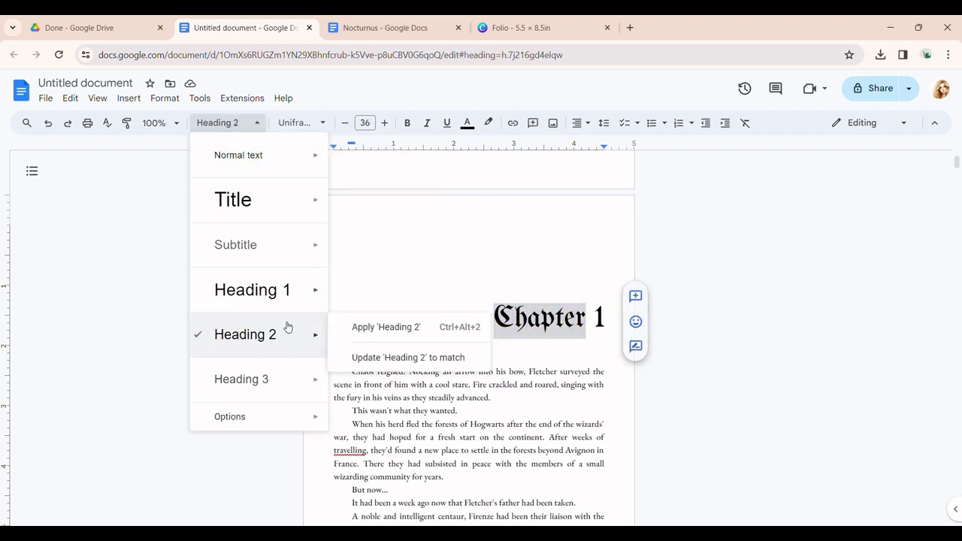
click(384, 358)
click(571, 358)
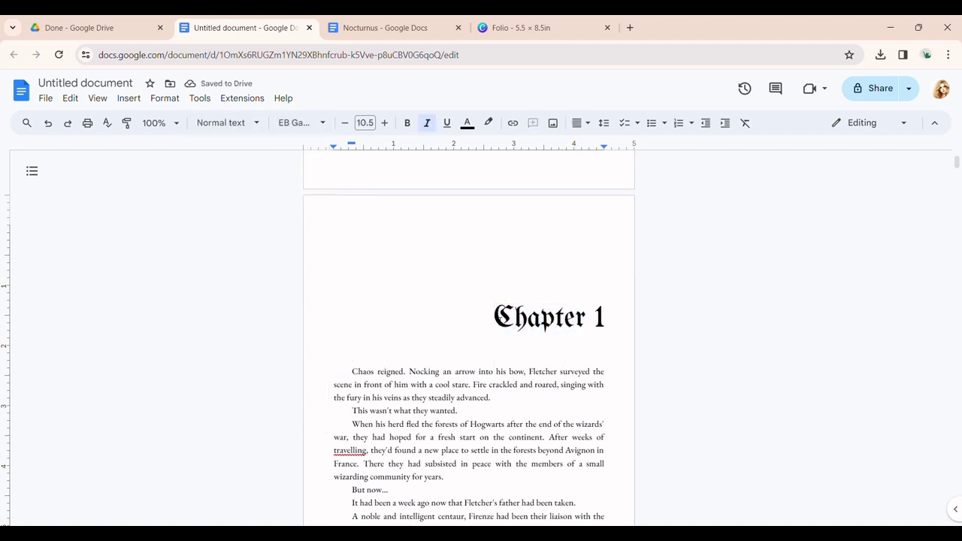
drag(495, 317, 528, 319)
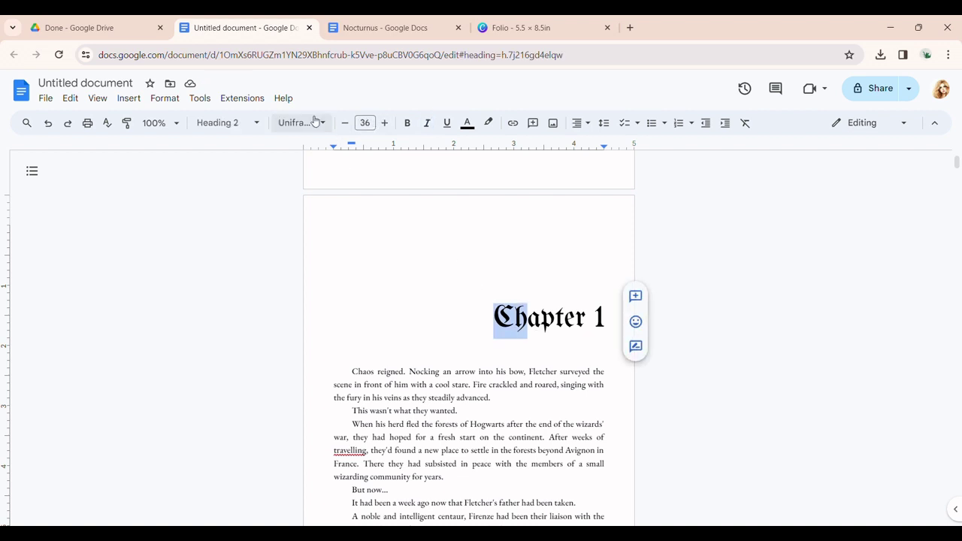
click(501, 354)
drag(495, 317, 541, 319)
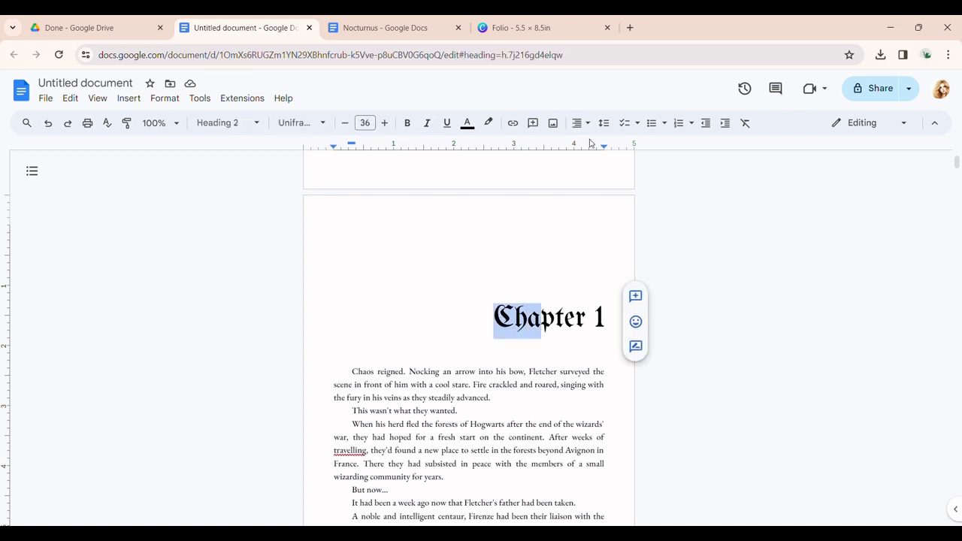
click(263, 126)
mouse_move(275, 338)
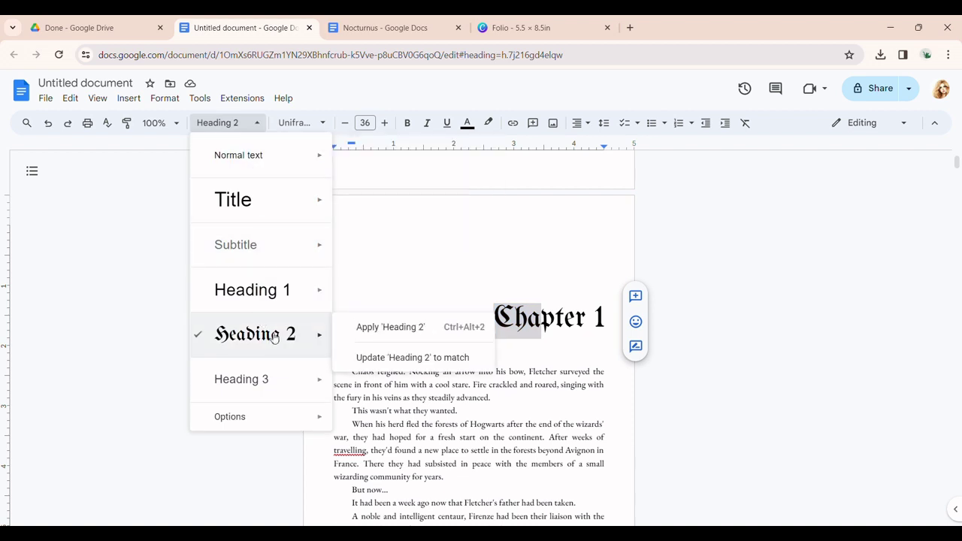
click(532, 278)
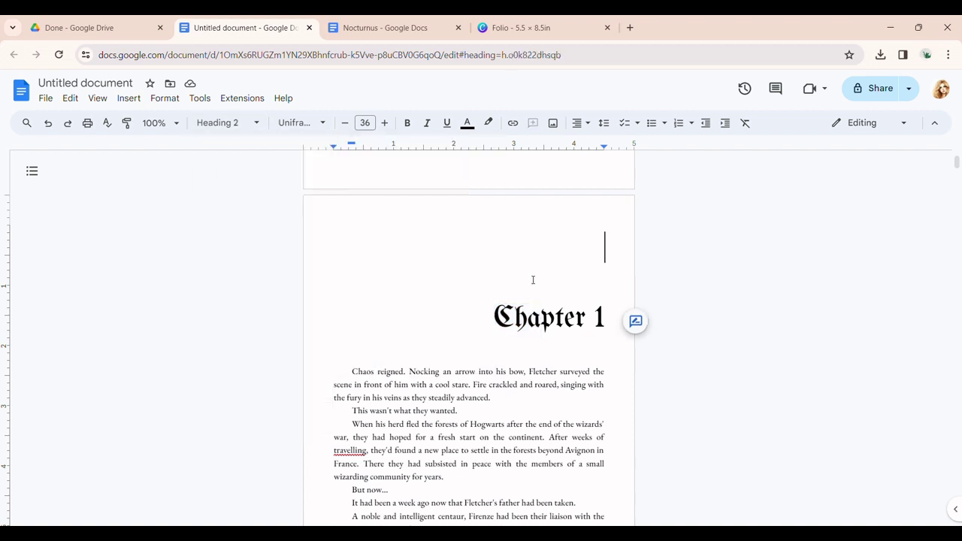
Step: Delete the "Chapter 1" heading text and insert the Chapter One moon and sword artwork from the computer below it
drag(485, 327, 608, 340)
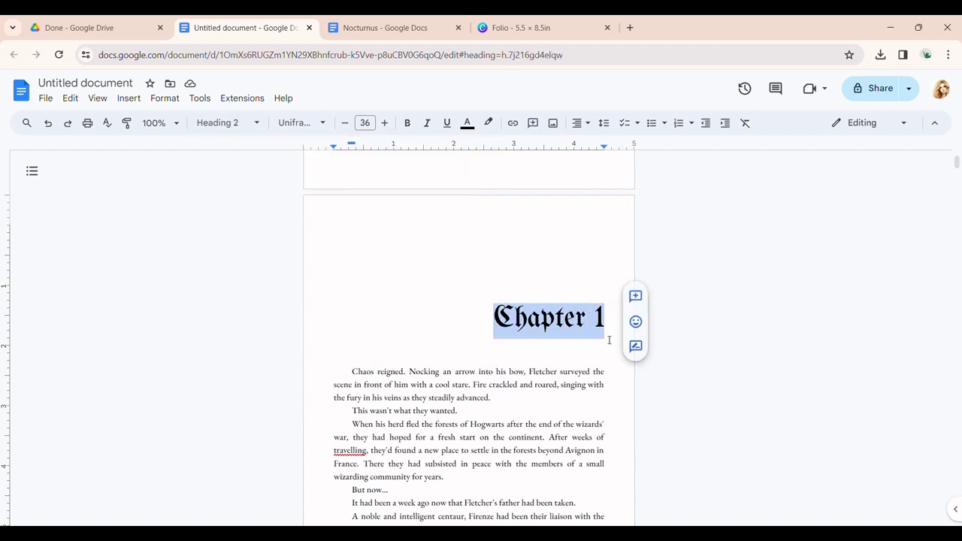
key(BackSpace)
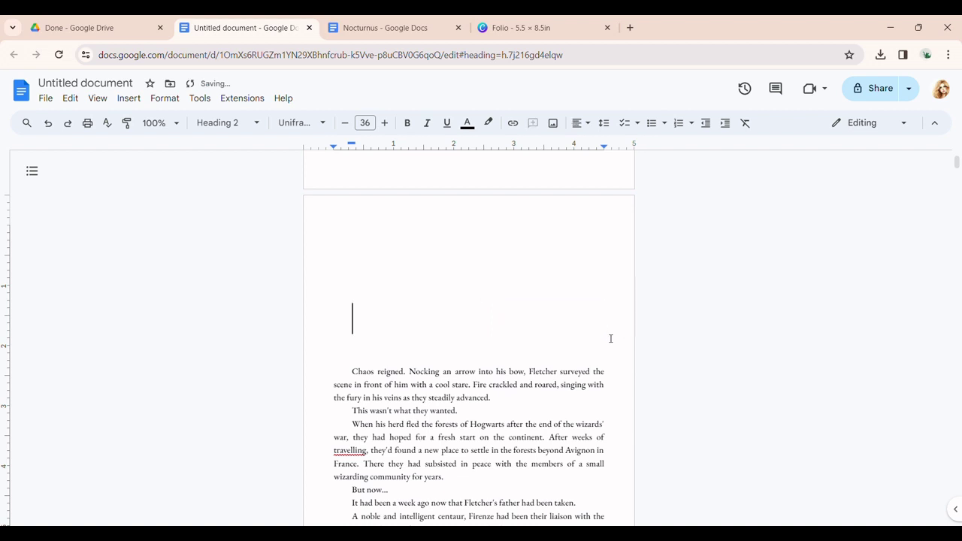
click(384, 344)
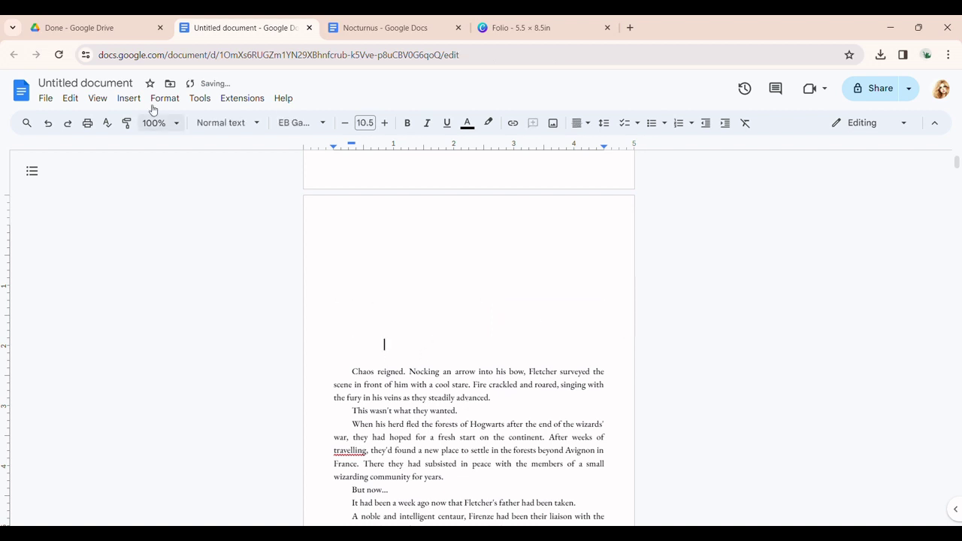
click(129, 99)
mouse_move(178, 124)
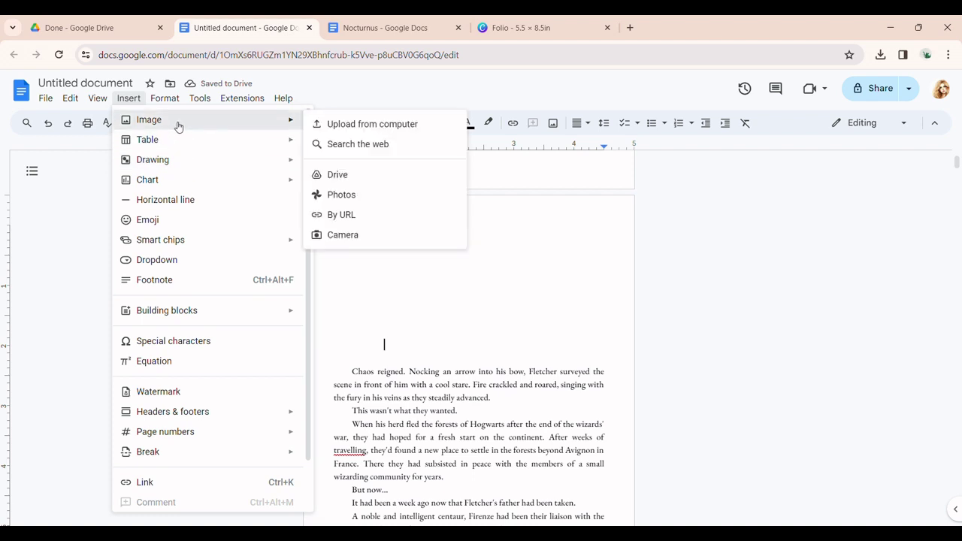
click(360, 125)
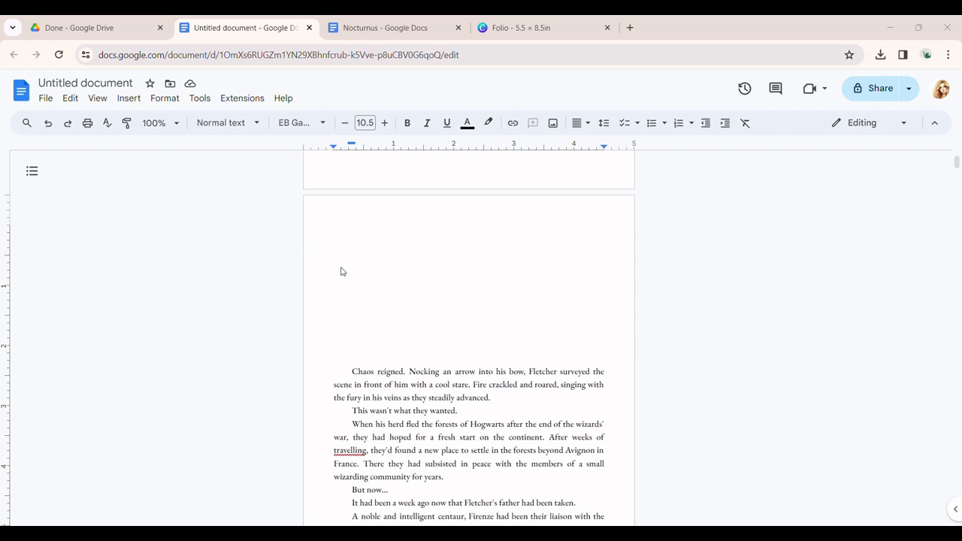
double_click(375, 300)
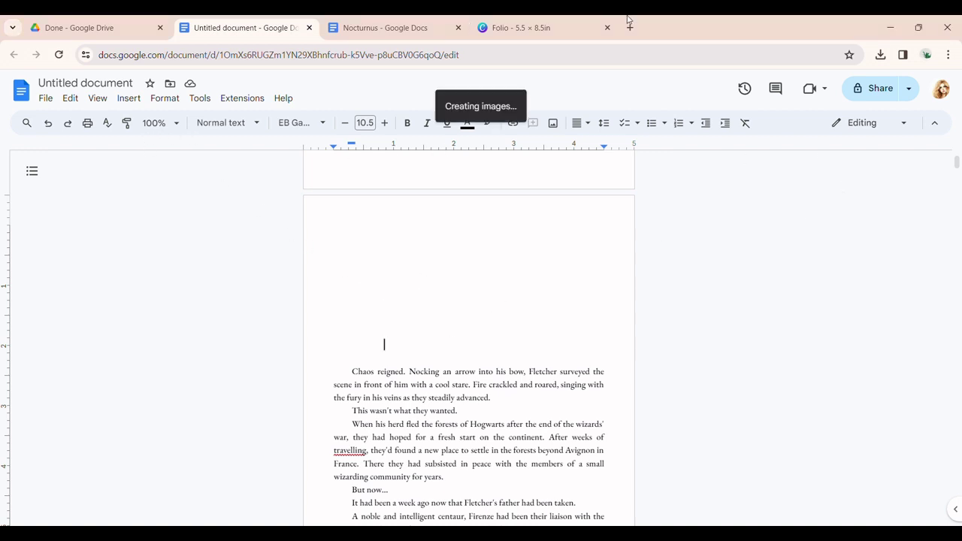
Step: Check the Chapter One page in the Canva Folio design, return to the untitled Google Docs document and examine the inserted artwork with its surrounding pages
click(383, 28)
click(522, 28)
scroll(578, 310, down, 1)
scroll(530, 324, up, 2)
click(248, 27)
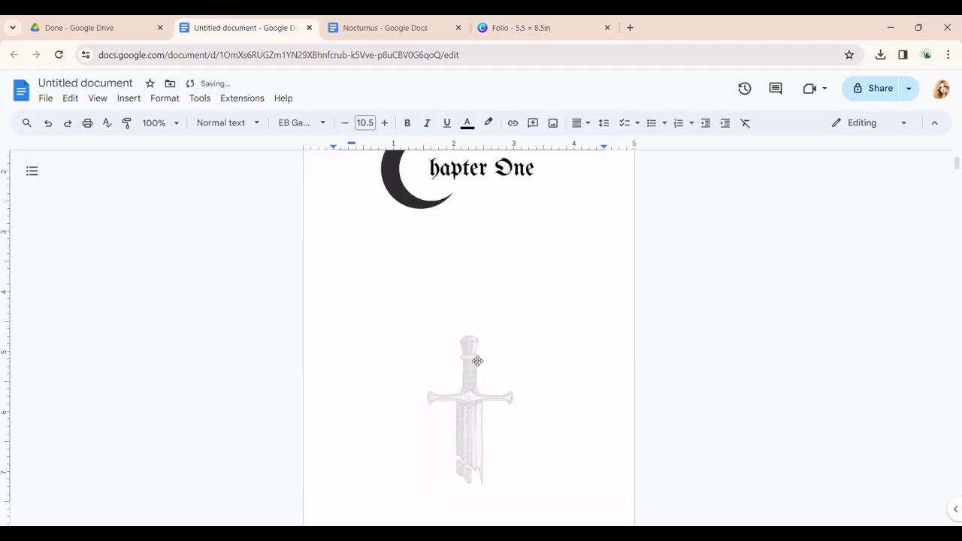
scroll(478, 365, up, 5)
scroll(480, 363, up, 3)
scroll(479, 363, down, 3)
scroll(474, 353, up, 2)
scroll(451, 338, down, 3)
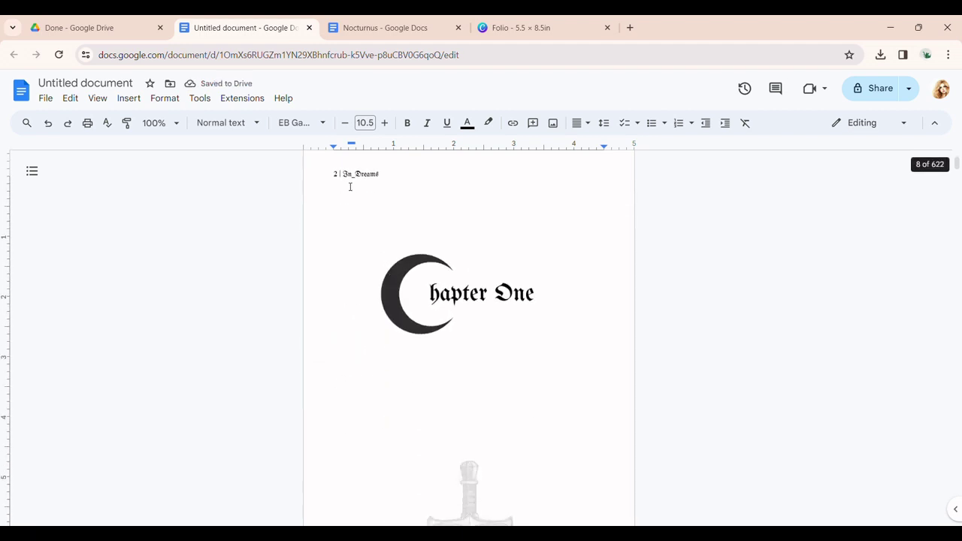
Step: Place the Chapter One artwork behind the text, moving with the text, and shrink it proportionally to about 3.3 inches wide
click(489, 324)
scroll(512, 334, down, 3)
scroll(515, 334, down, 4)
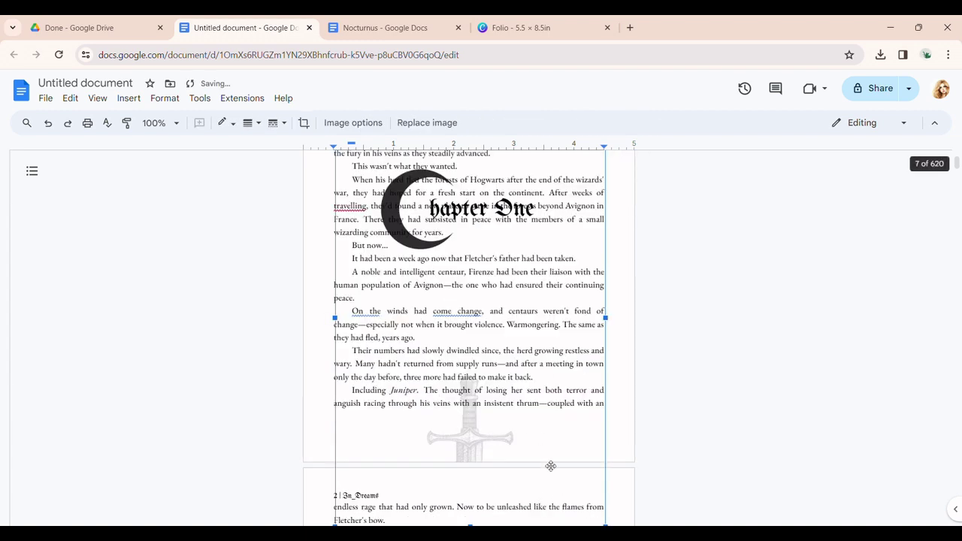
scroll(610, 468, down, 2)
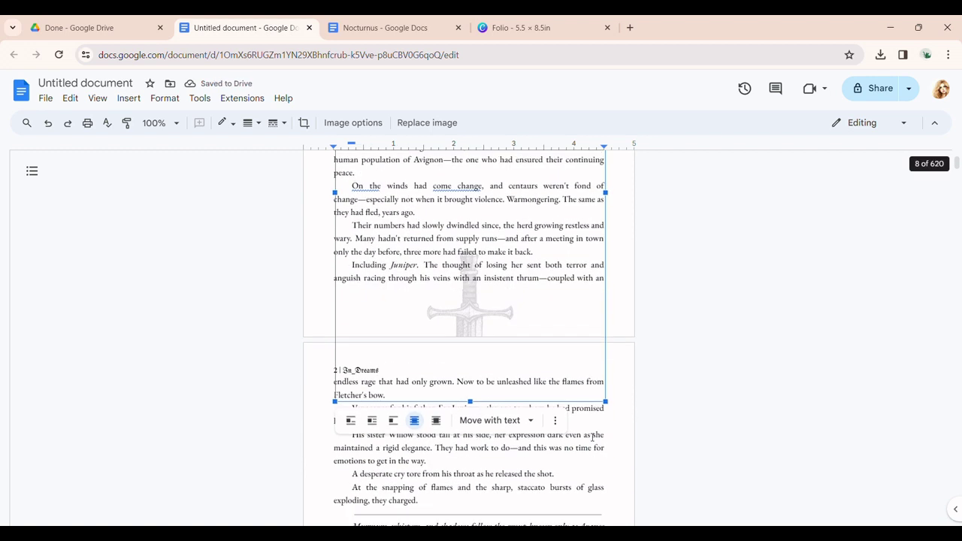
click(510, 421)
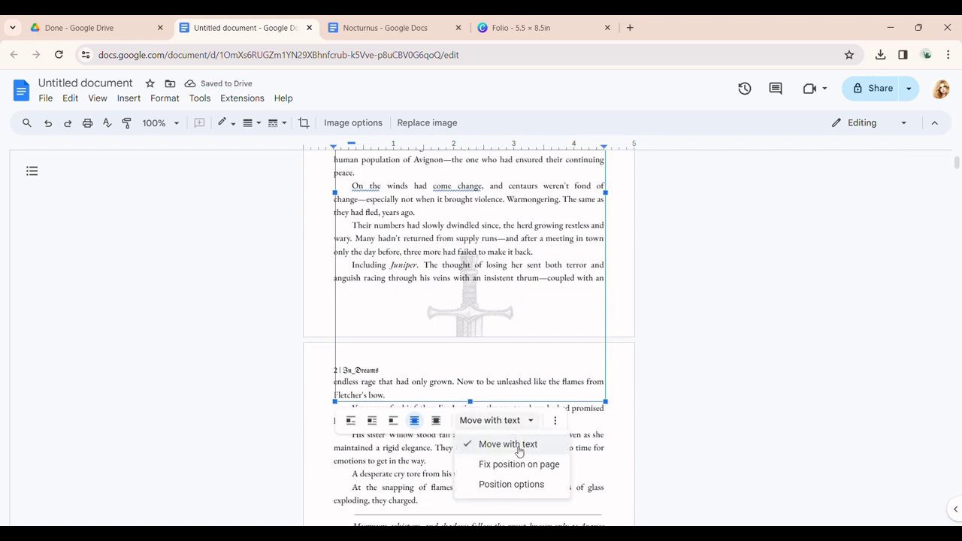
click(519, 451)
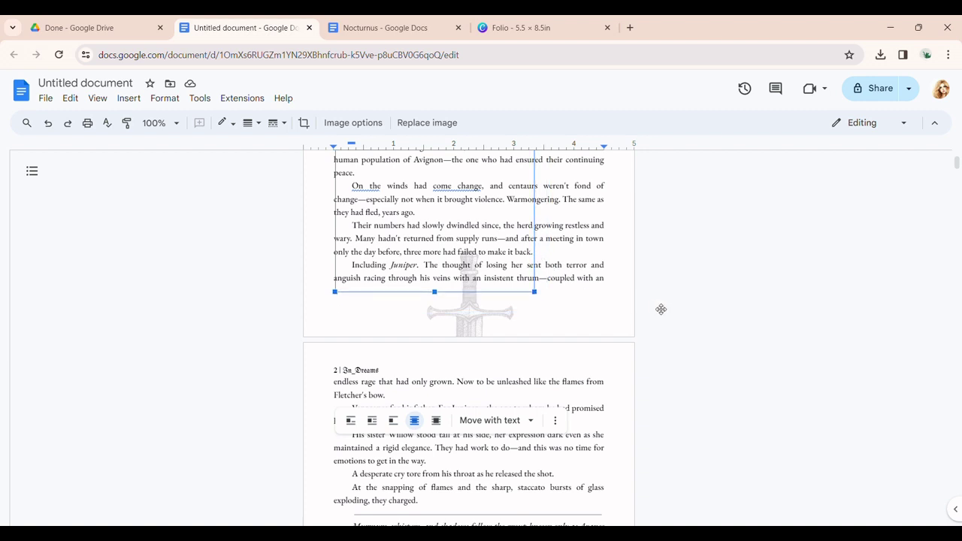
scroll(647, 331, up, 4)
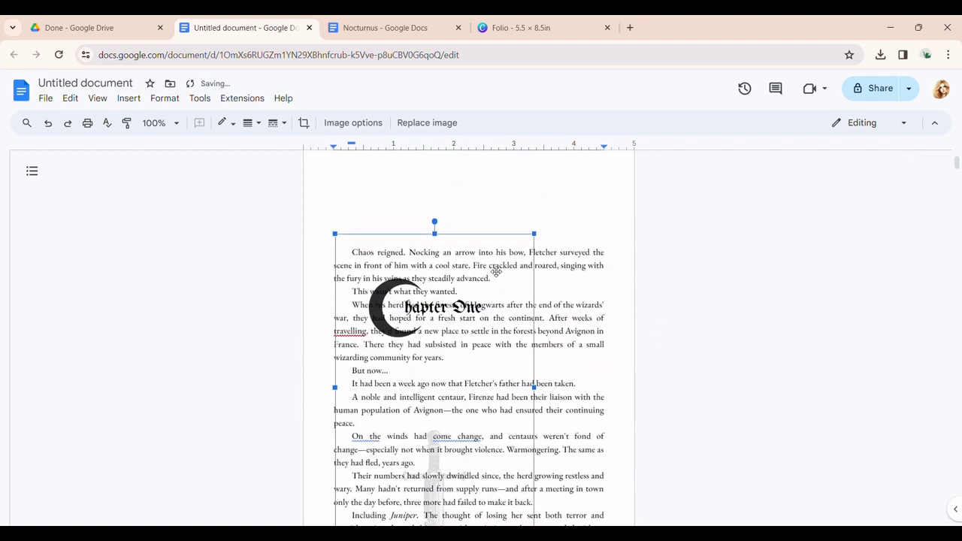
Step: Undo the trial move of the Chapter One artwork and fix the artwork's position on the page
drag(509, 292, 481, 274)
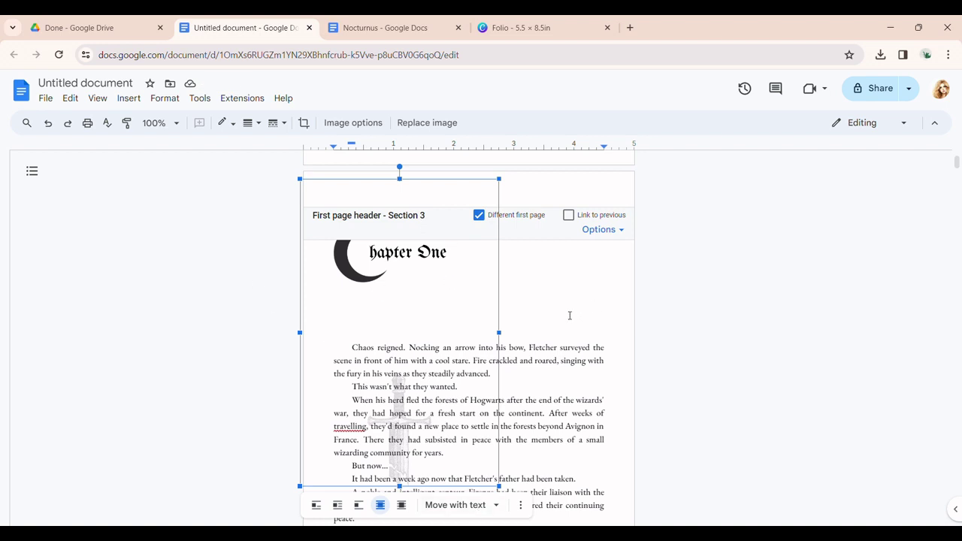
key(ctrl+z)
scroll(505, 446, down, 2)
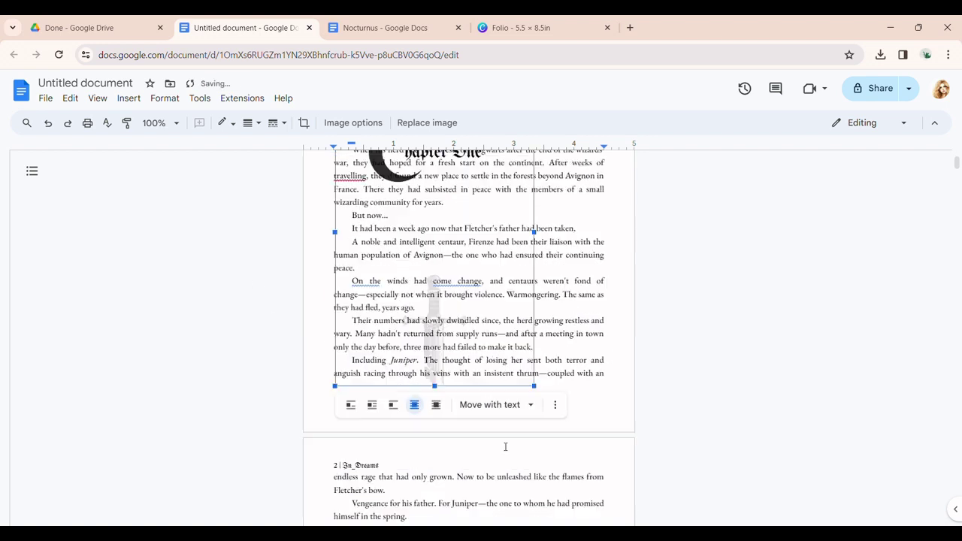
click(508, 405)
click(515, 451)
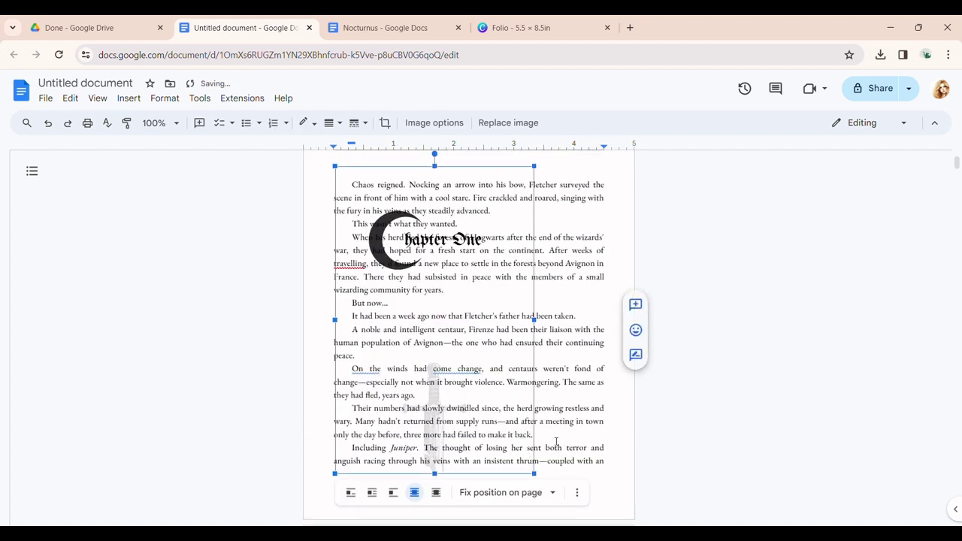
Step: Set the document zoom to 50% and enlarge and align the Chapter One artwork until it covers the whole chapter opening page
click(157, 123)
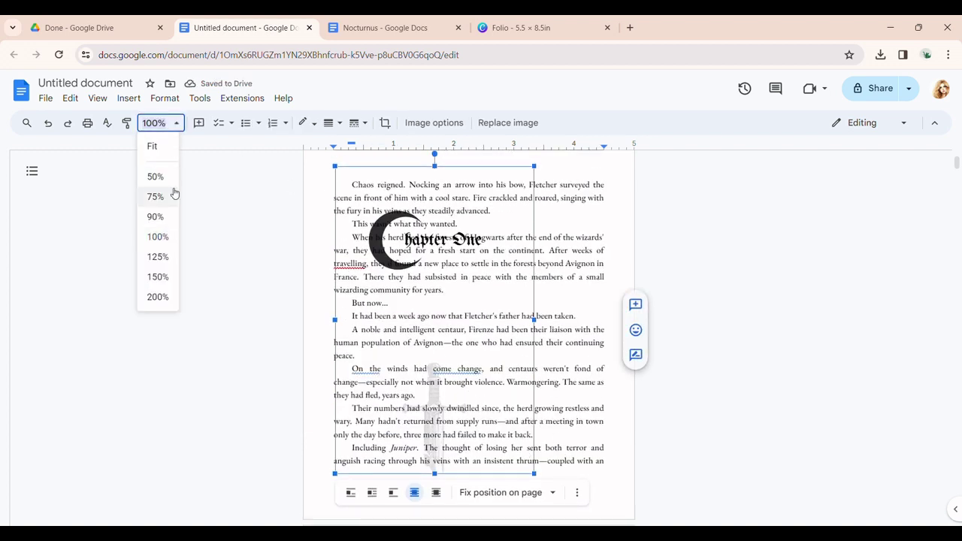
key(Return)
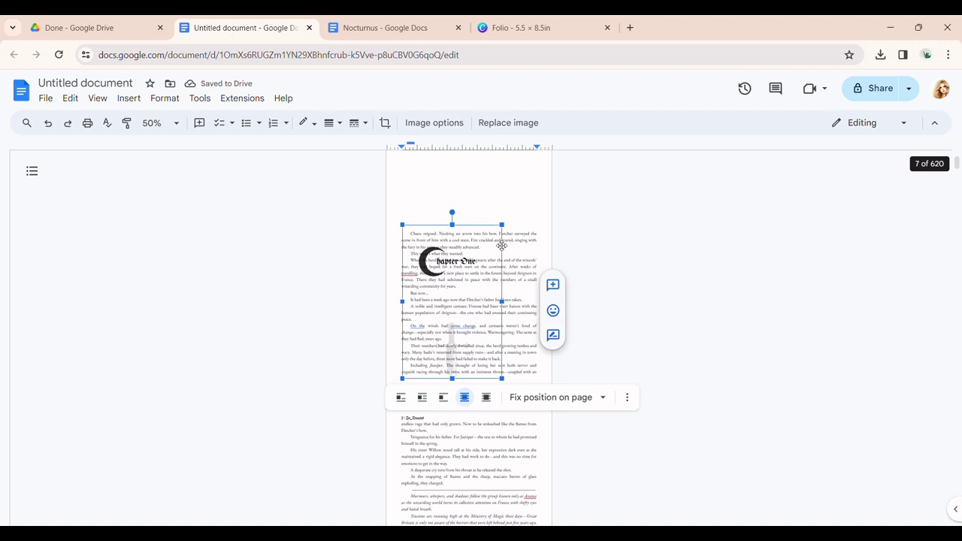
scroll(515, 255, up, 1)
drag(507, 291, 557, 235)
drag(406, 445, 394, 462)
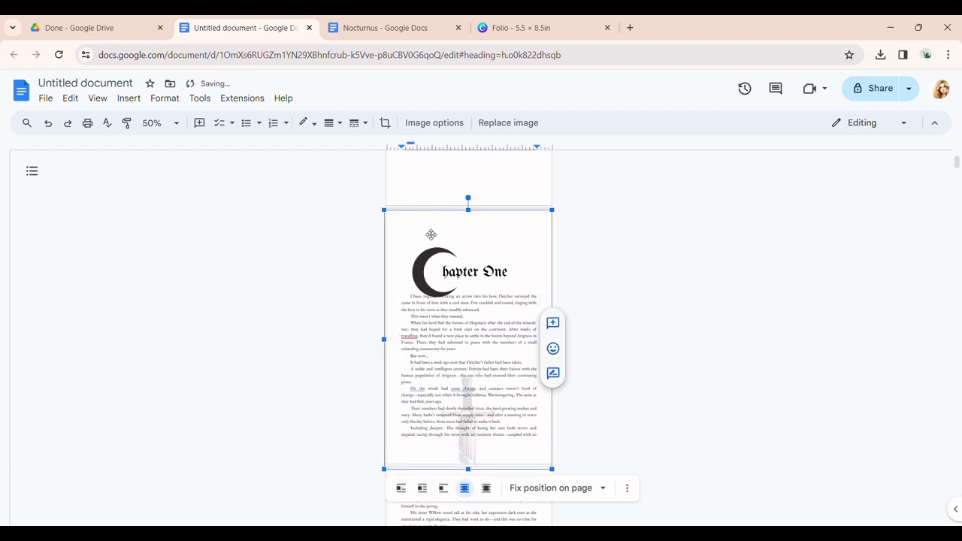
drag(446, 246, 445, 243)
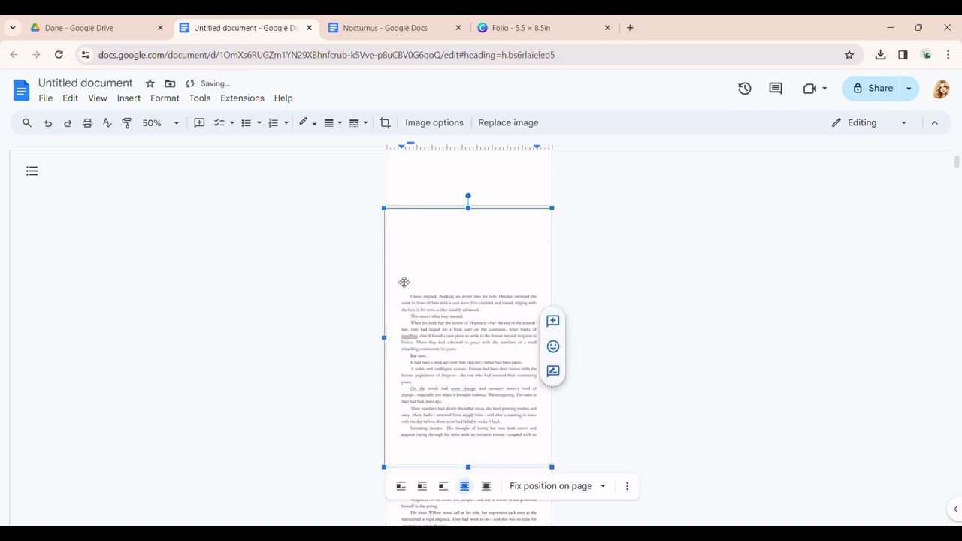
click(392, 220)
click(605, 409)
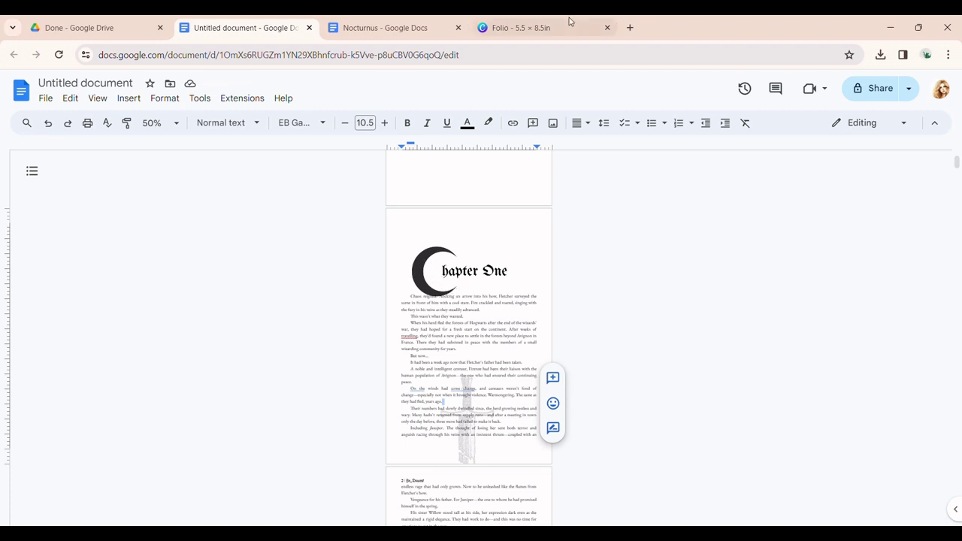
Step: Switch to the Canva Folio design and change the chapter title text on page 10 to "hapter Two"
click(541, 27)
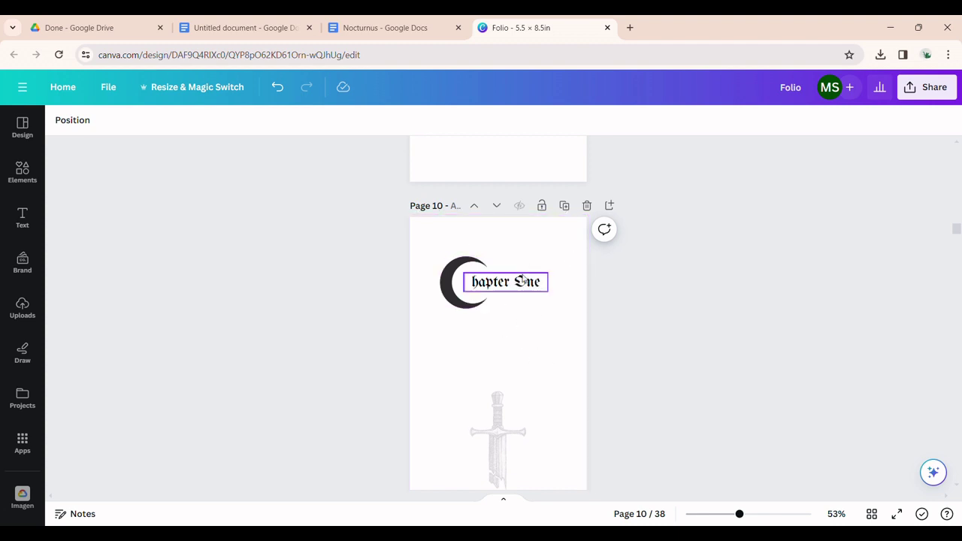
click(535, 285)
click(545, 284)
key(BackSpace)
key(BackSpace)
key(BackSpace)
text(Two)
click(614, 334)
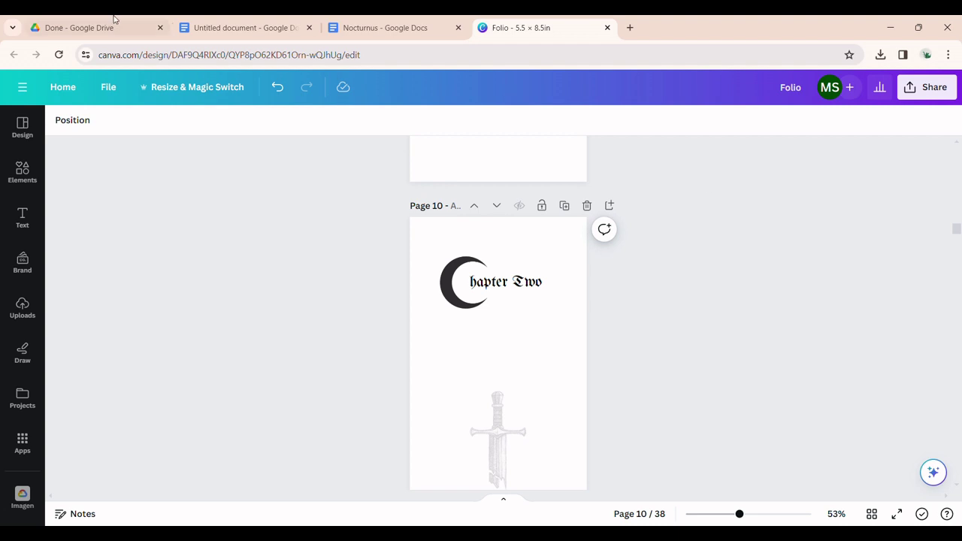
Step: Check the Nocturnus document, return to the untitled Google Docs document and examine the Chapter One page at 50% zoom with its following page
click(386, 28)
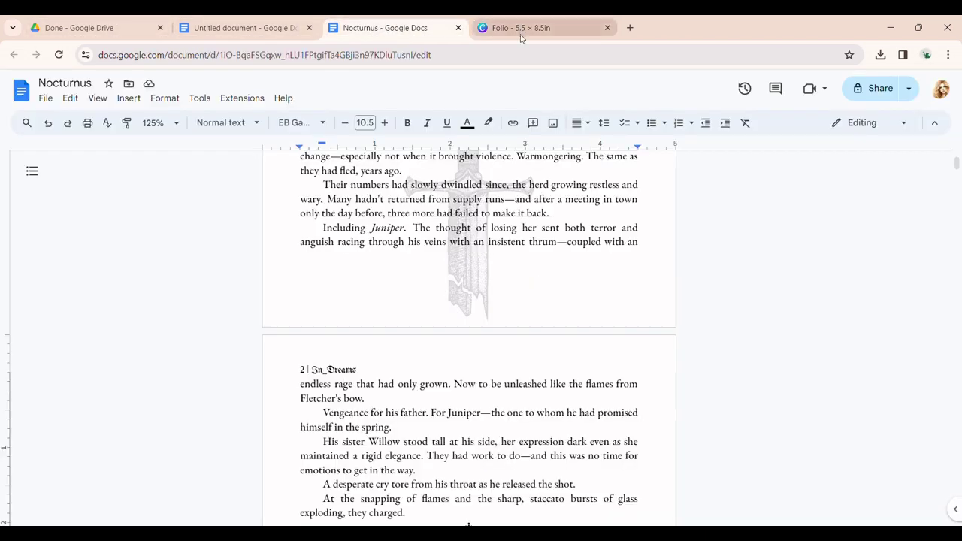
click(297, 28)
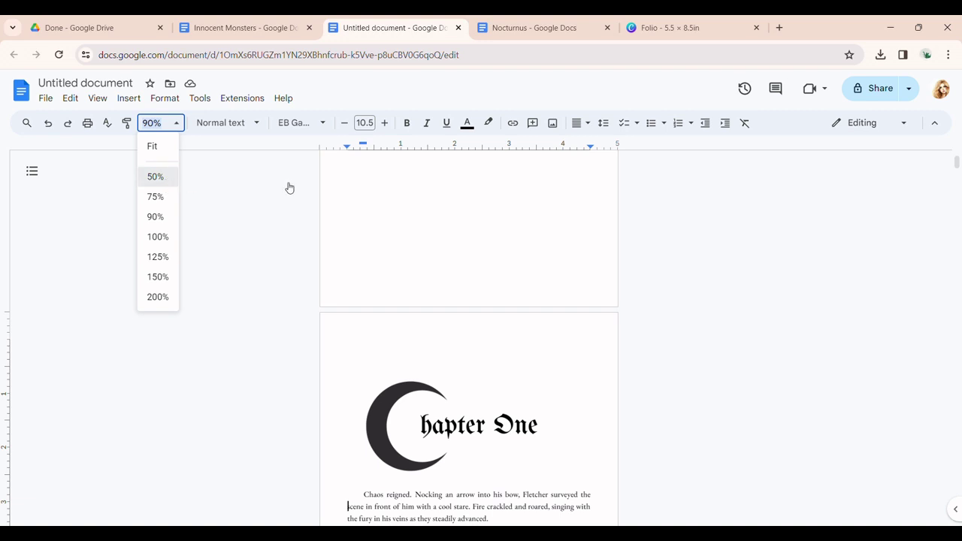
key(Return)
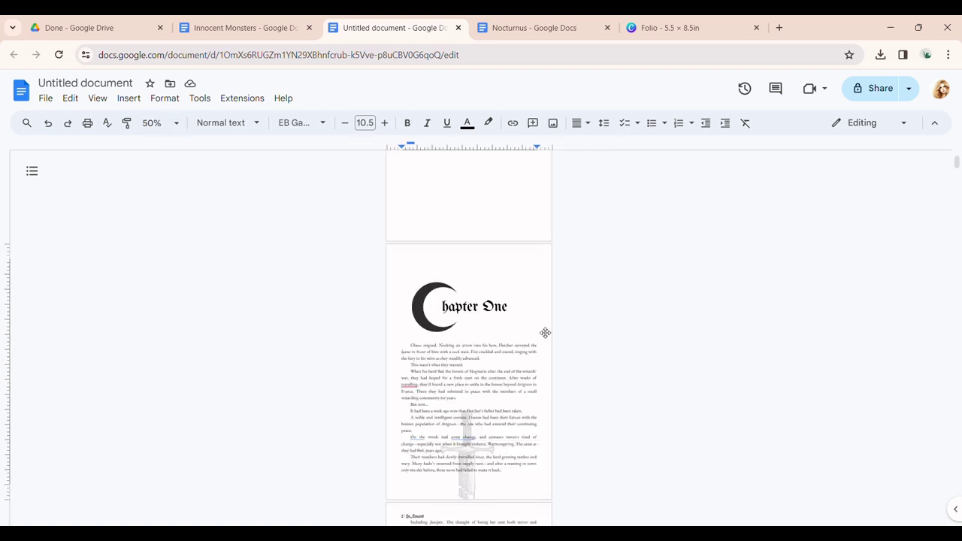
middle_click(381, 246)
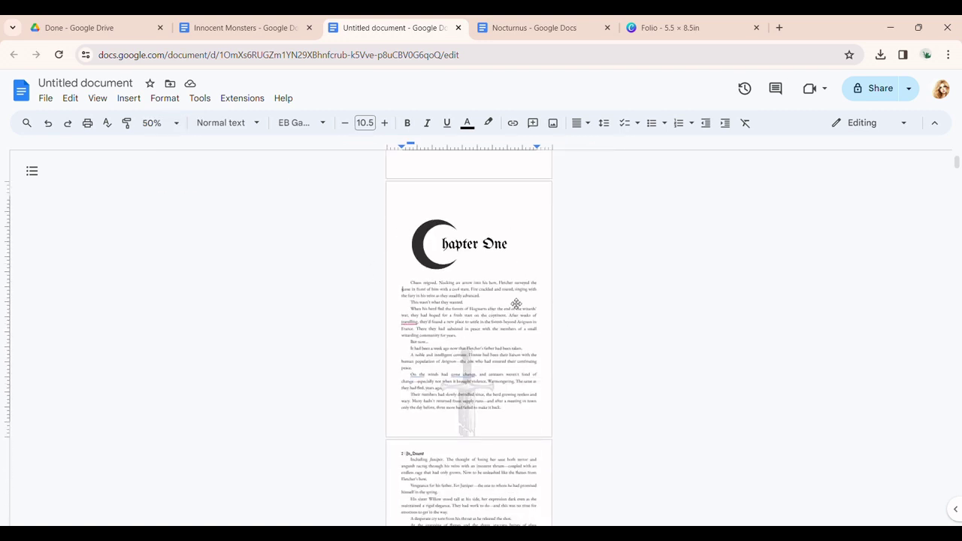
click(431, 258)
scroll(478, 251, up, 1)
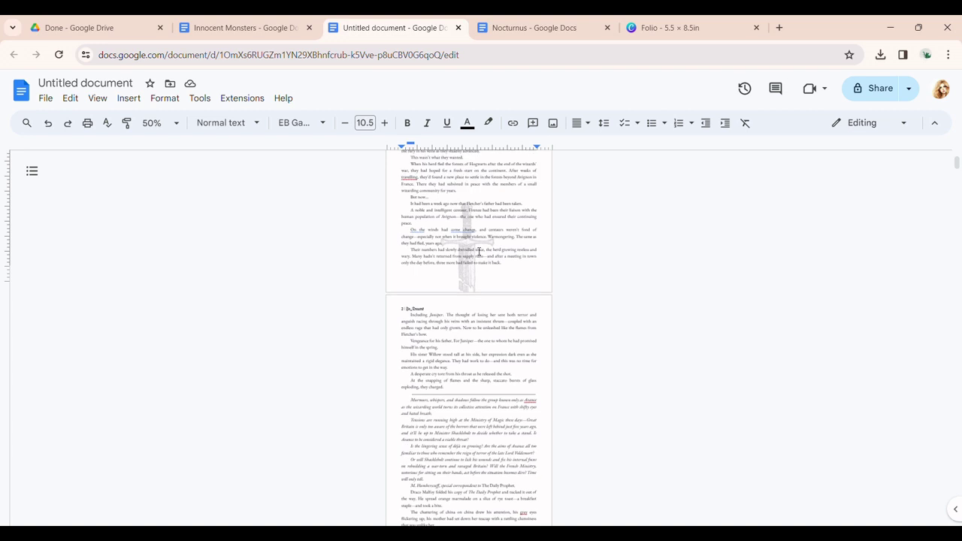
scroll(479, 252, up, 2)
scroll(339, 257, down, 3)
scroll(342, 240, up, 3)
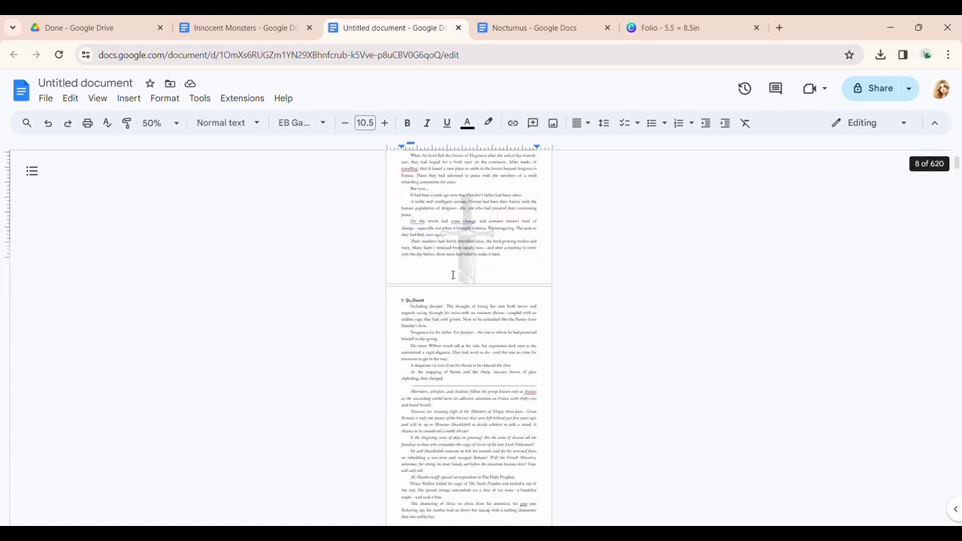
scroll(362, 181, down, 1)
scroll(421, 285, up, 3)
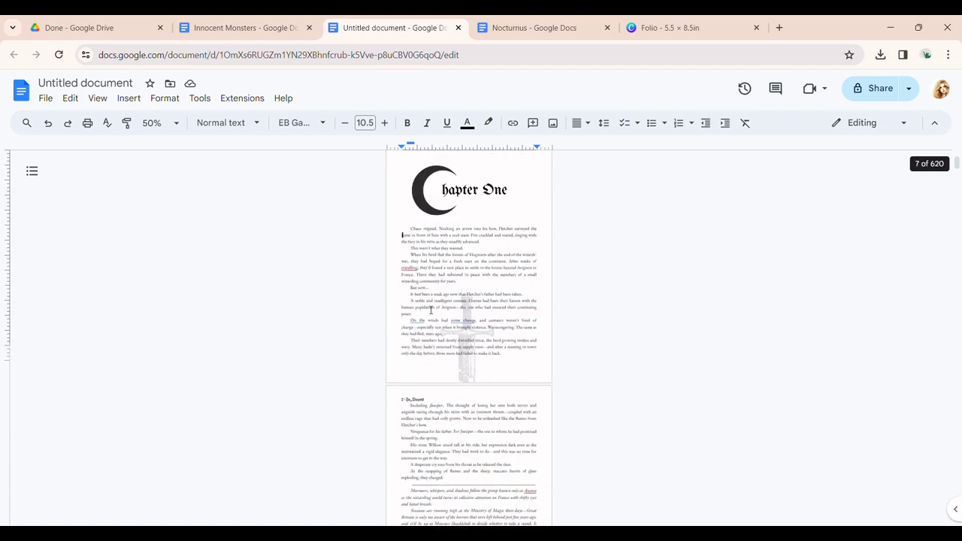
Step: Look through the pages after Chapter One as far as the chapter notes of the next chapter and check the break insertion options
scroll(444, 313, down, 10)
scroll(444, 312, down, 20)
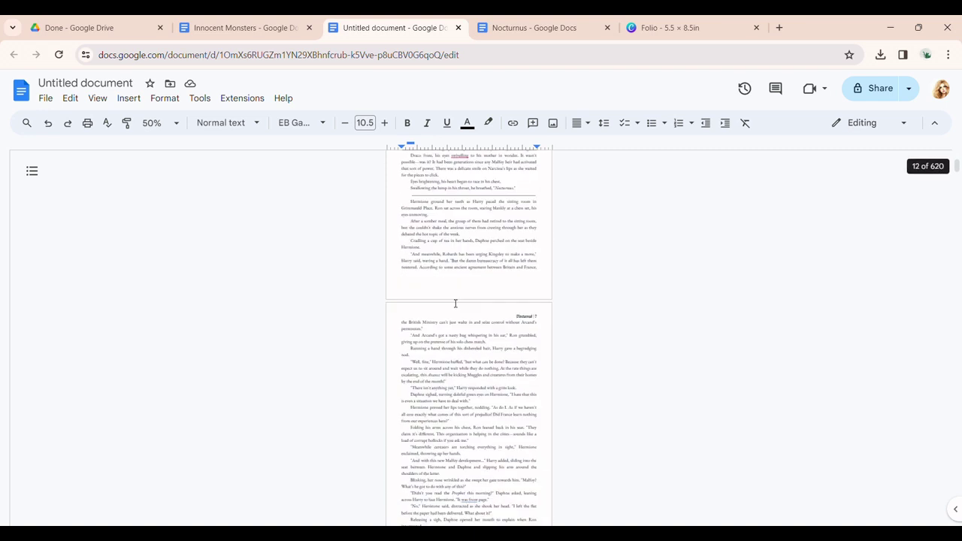
scroll(455, 303, down, 20)
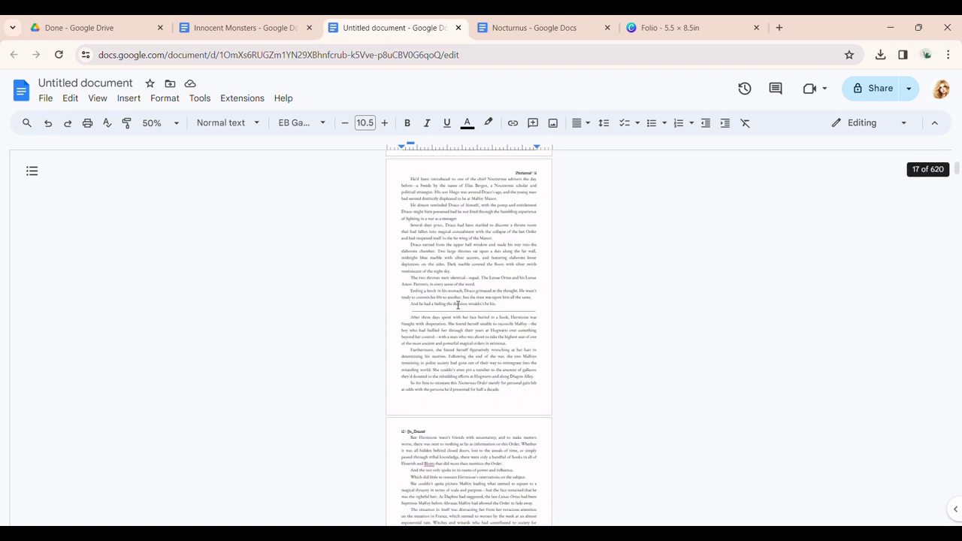
scroll(459, 306, down, 20)
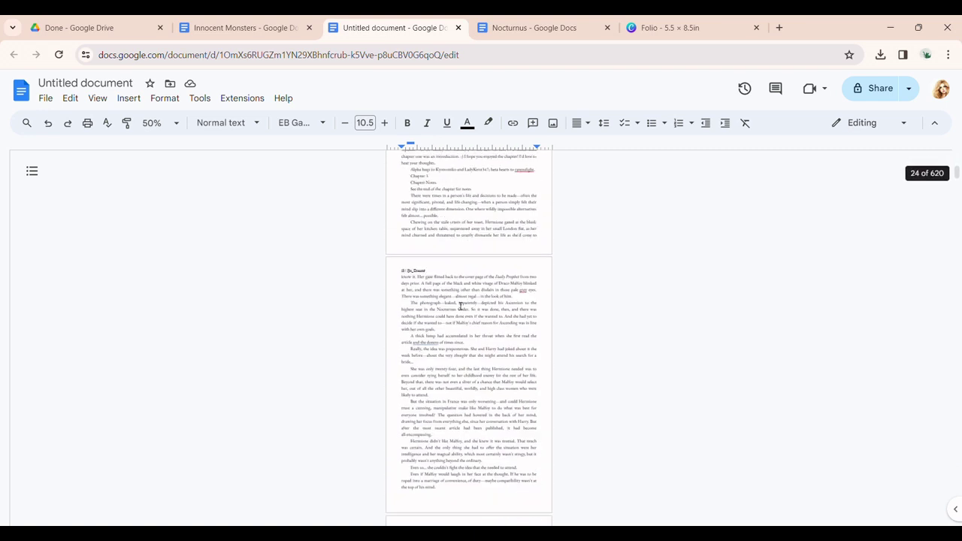
scroll(492, 450, up, 20)
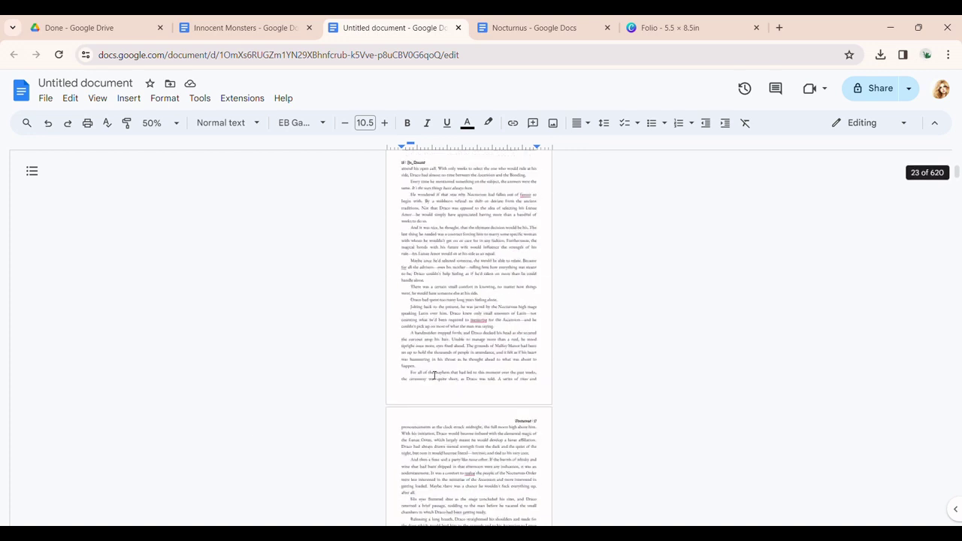
scroll(377, 308, up, 12)
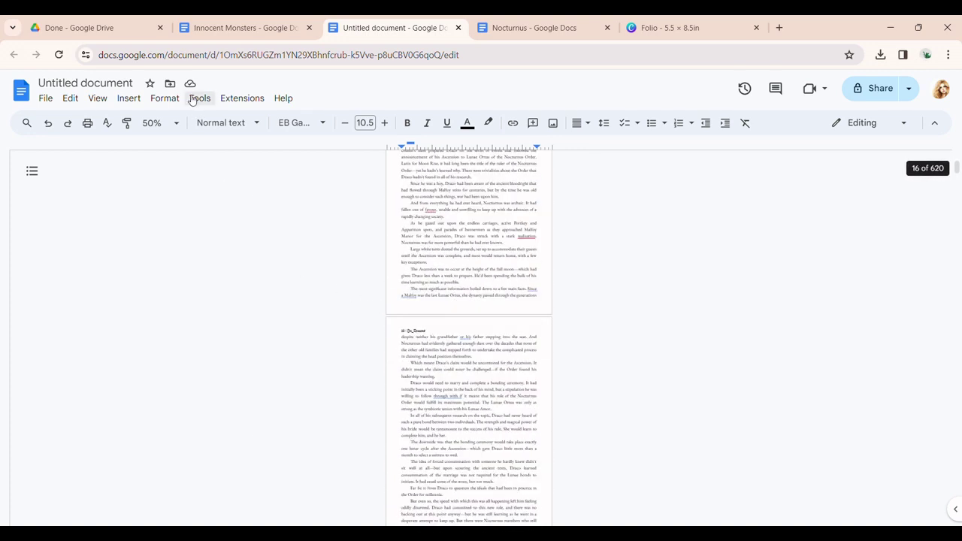
click(130, 99)
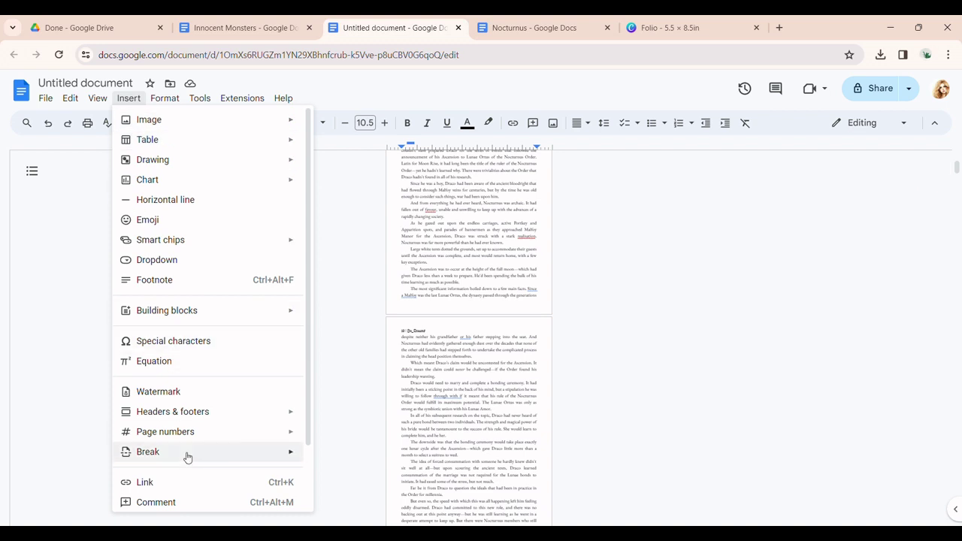
mouse_move(185, 454)
click(681, 291)
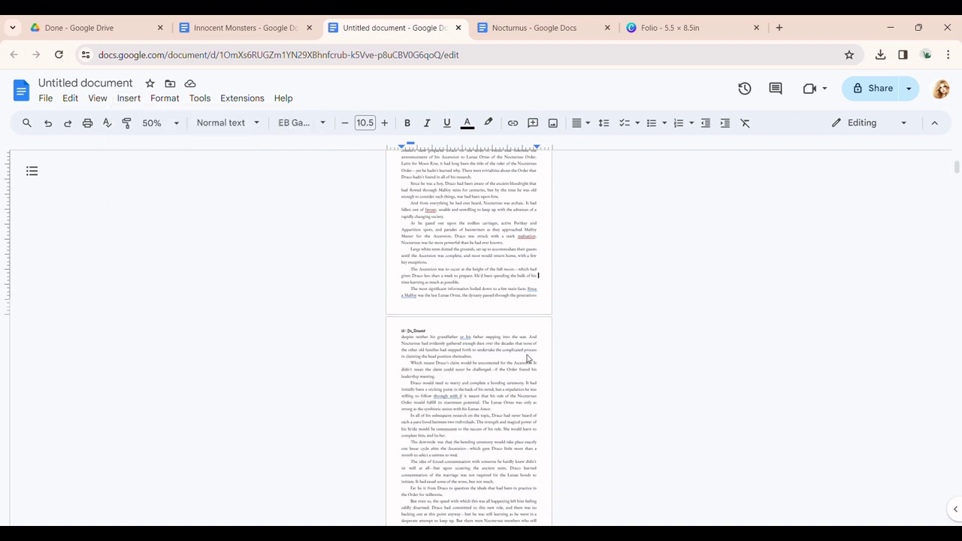
Step: Delete the horizontal line above the "Murmurs, whispers, and shadows" paragraph on page 2 and add two blank lines in its place
scroll(654, 357, up, 10)
scroll(618, 279, up, 3)
scroll(594, 273, down, 3)
scroll(594, 273, up, 2)
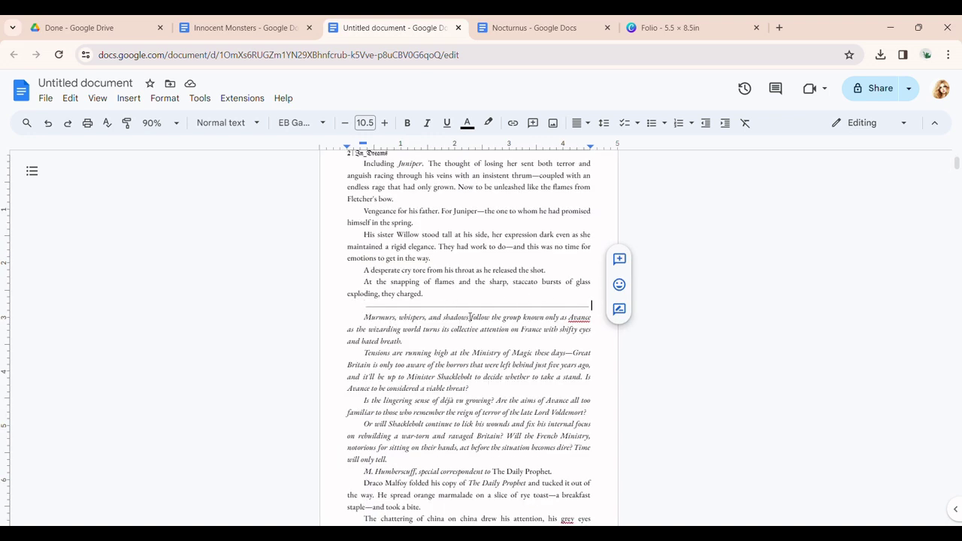
key(BackSpace)
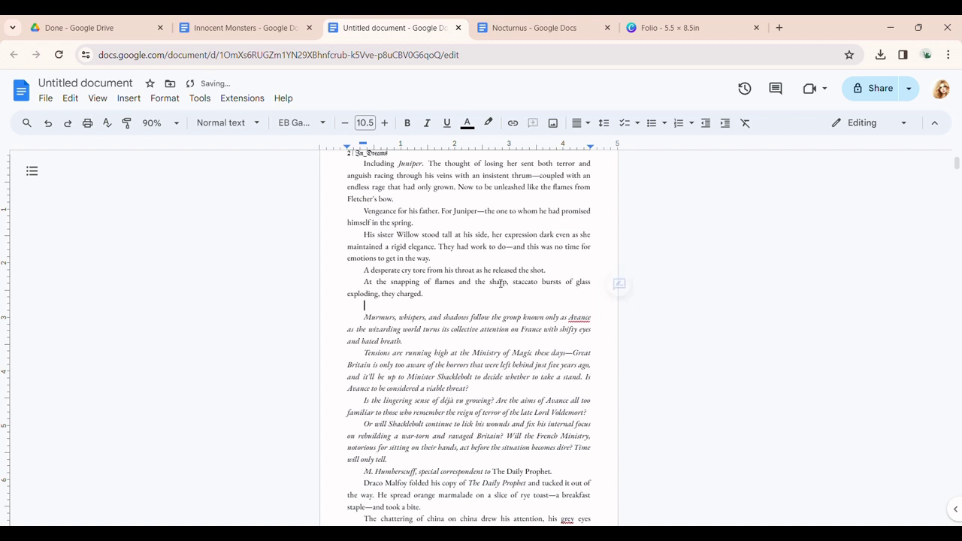
key(Return)
key(Return)
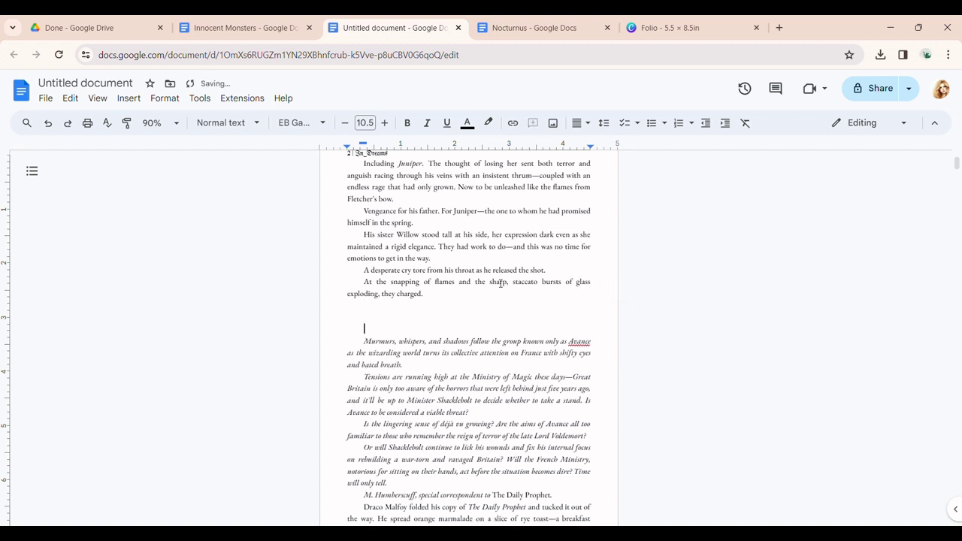
Step: Try to insert the Black Lozenge special character from the Arrows symbols as a scene break, and delete it from the word "exploding"
key(Up)
click(128, 98)
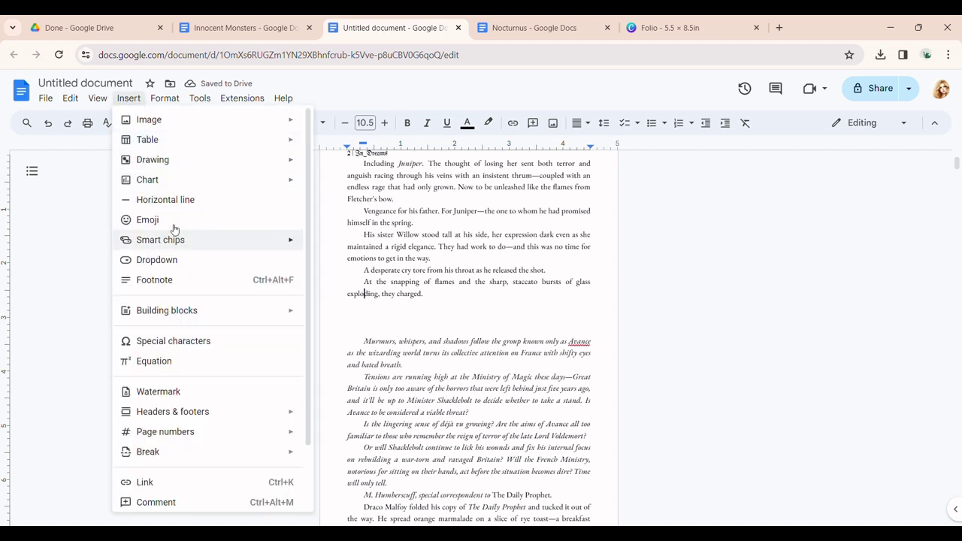
mouse_move(186, 129)
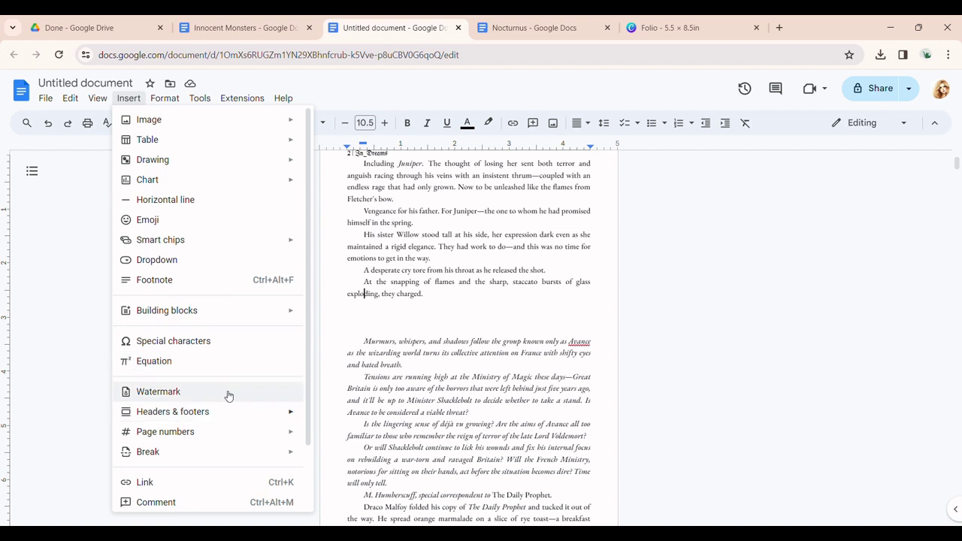
click(205, 342)
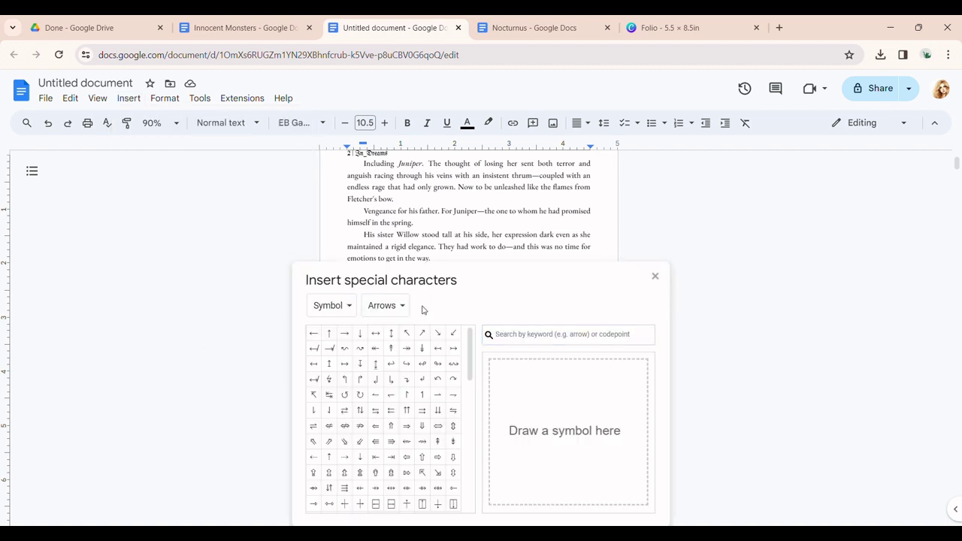
scroll(390, 410, down, 5)
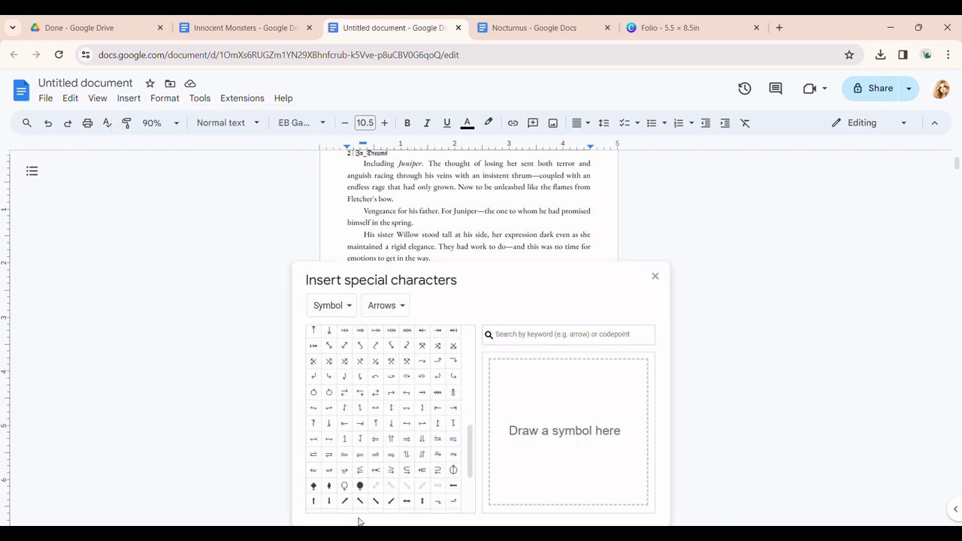
click(329, 474)
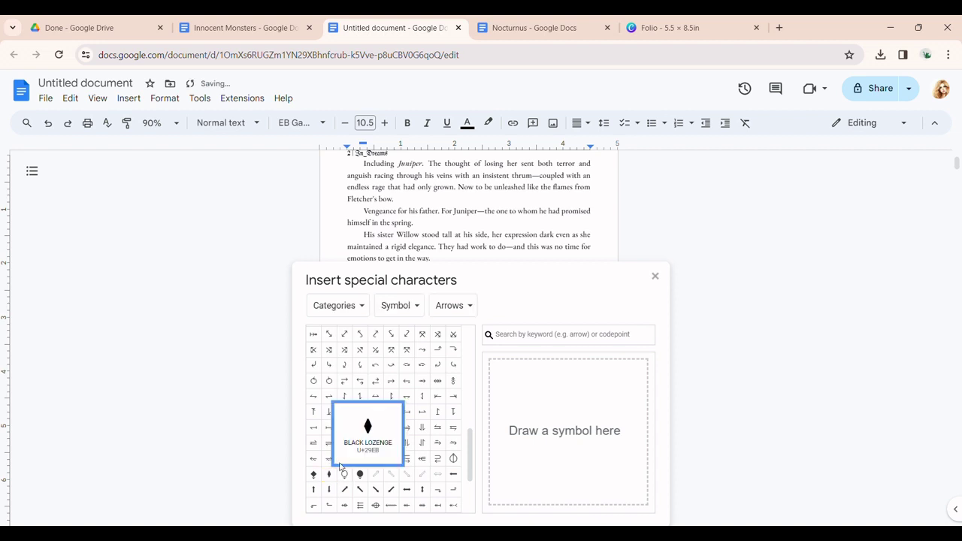
click(656, 275)
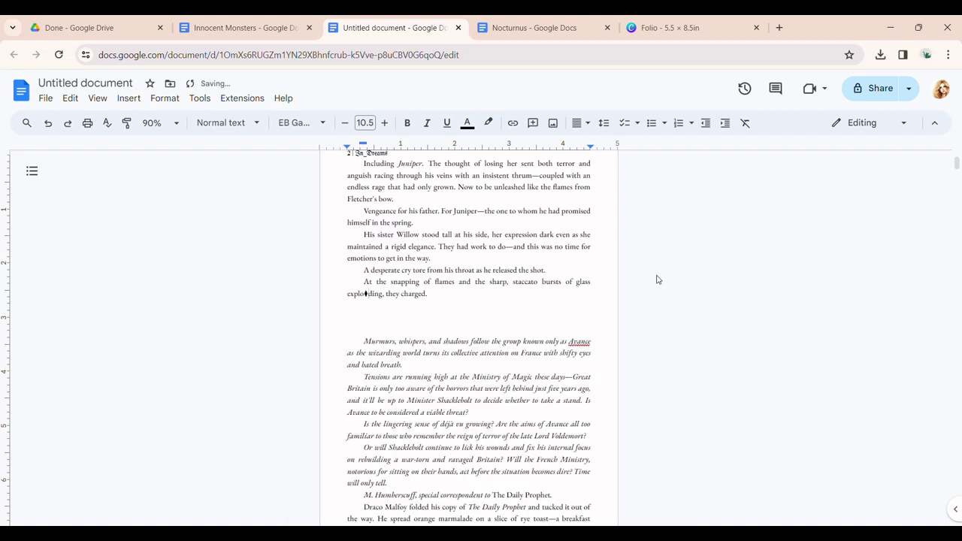
key(BackSpace)
Step: Insert the crown image as an uploaded picture in the blank space above the "Murmurs, whispers, and shadows" paragraph on page 2
click(457, 321)
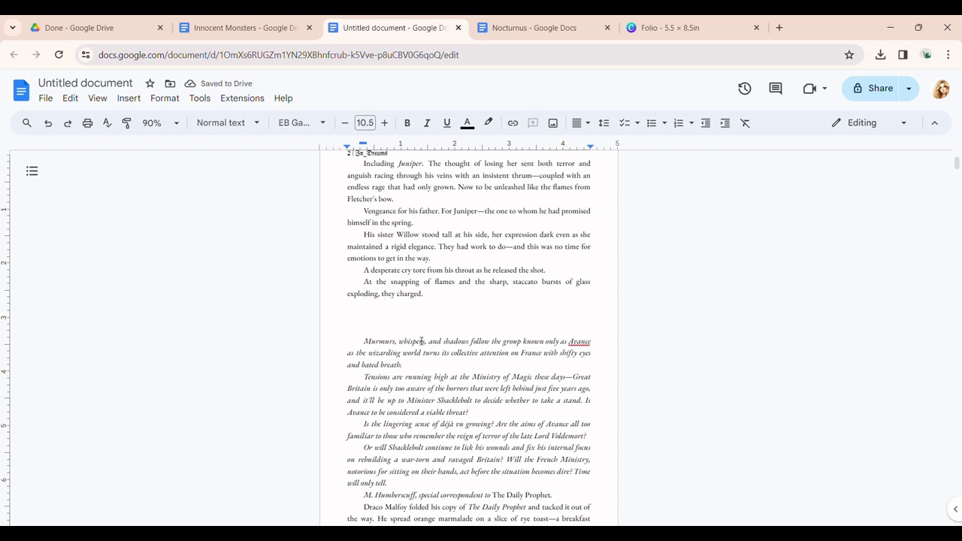
click(151, 99)
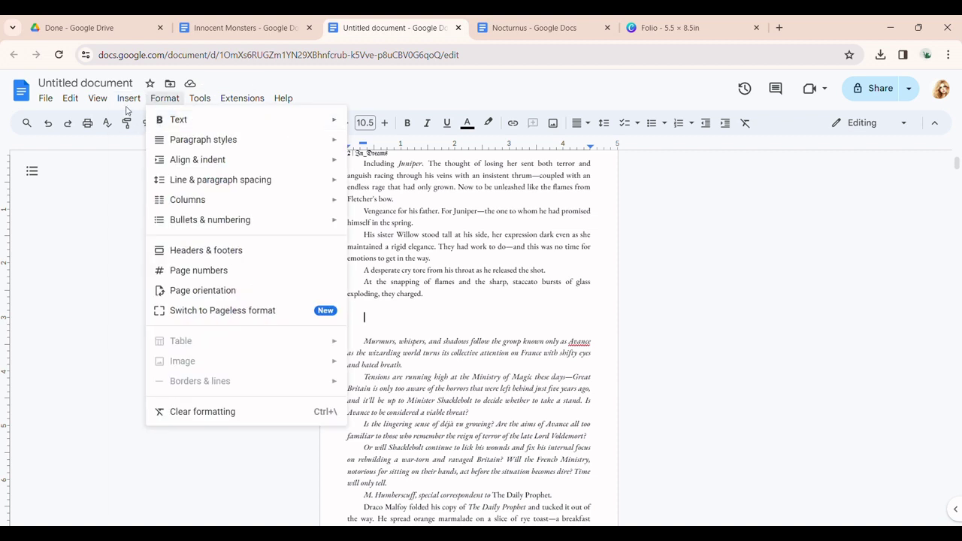
mouse_move(129, 100)
mouse_move(149, 124)
click(335, 125)
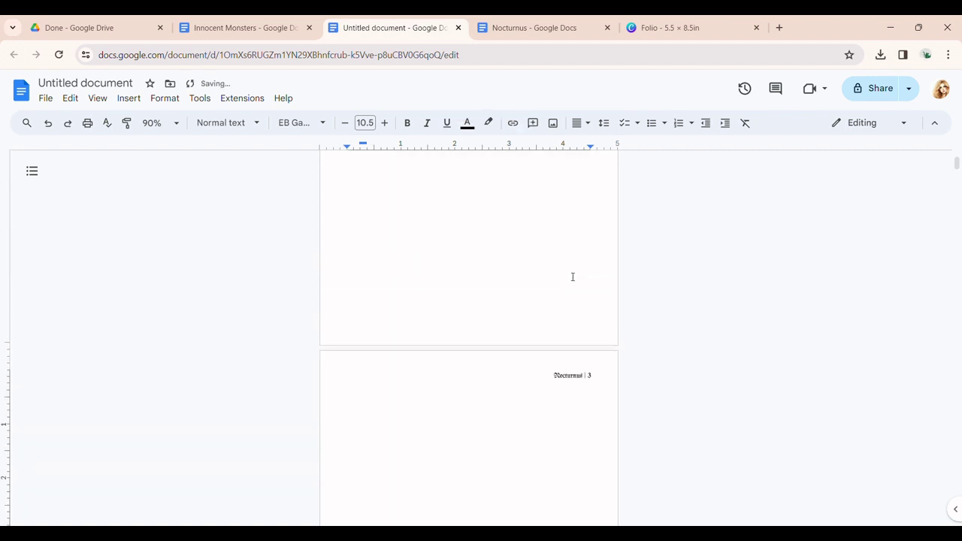
scroll(579, 272, up, 2)
scroll(579, 272, down, 5)
click(486, 315)
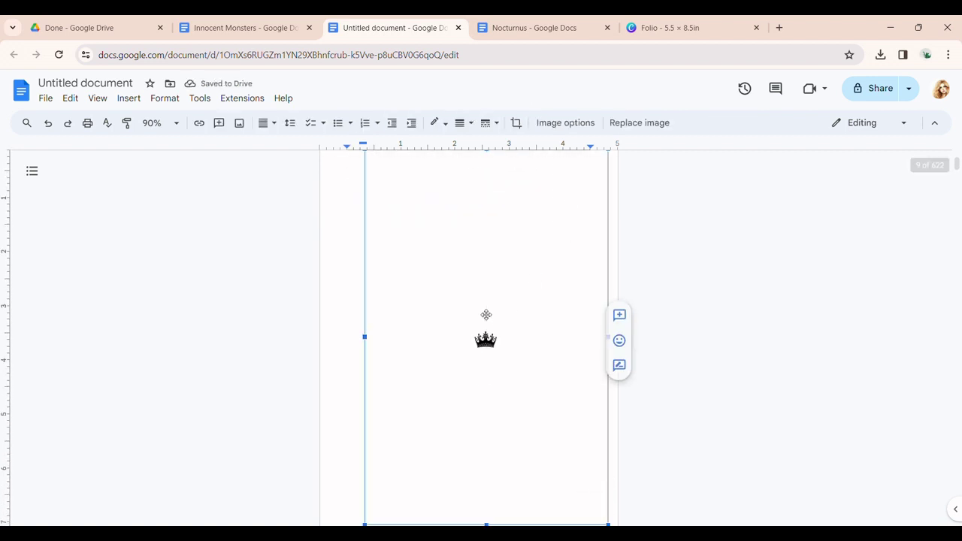
Step: Crop the inserted image on all four sides down to a small square around the crown
click(518, 124)
drag(492, 161, 486, 334)
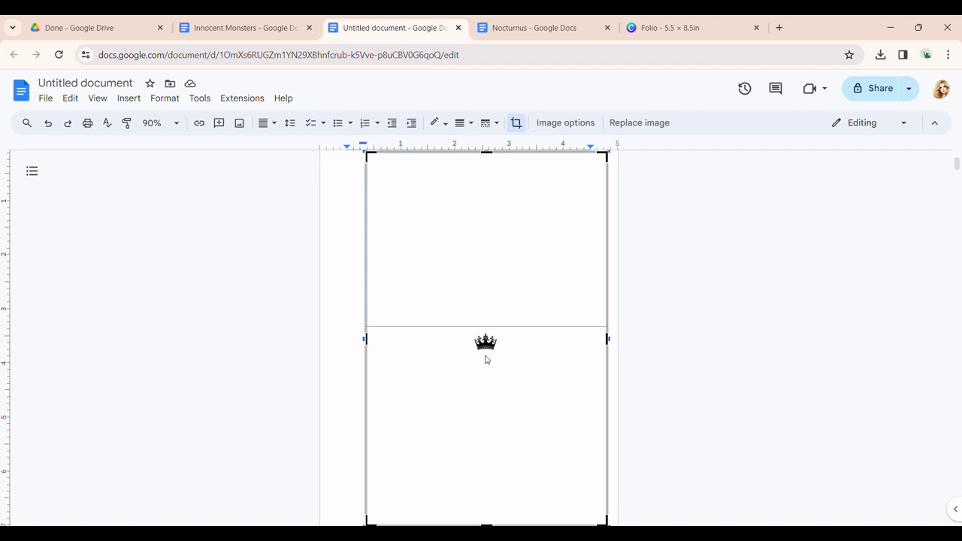
key(Return)
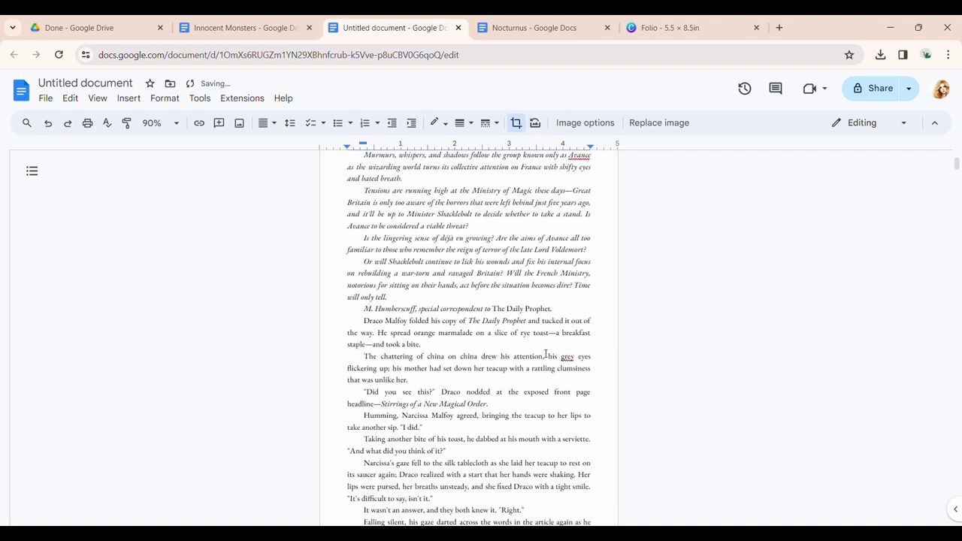
scroll(546, 354, up, 5)
drag(490, 382, 489, 243)
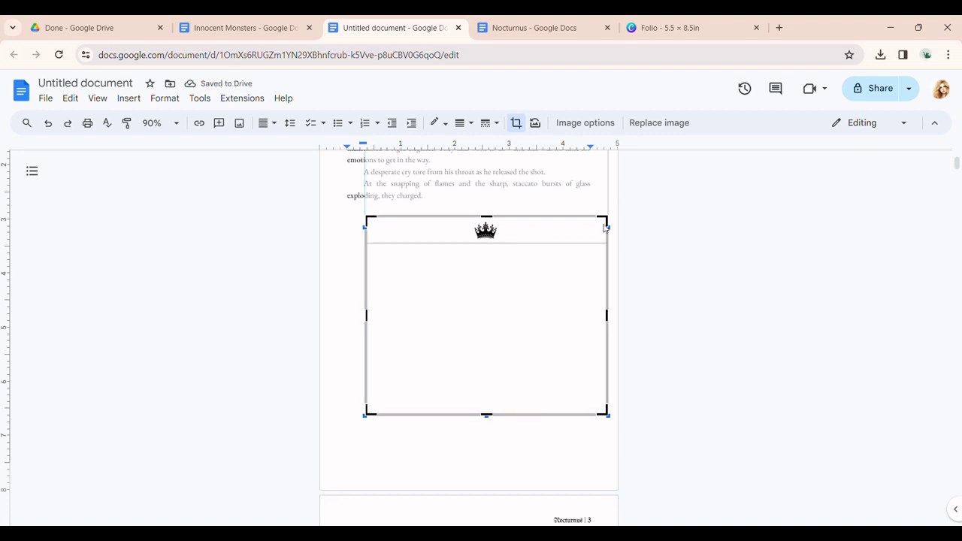
drag(612, 229, 503, 253)
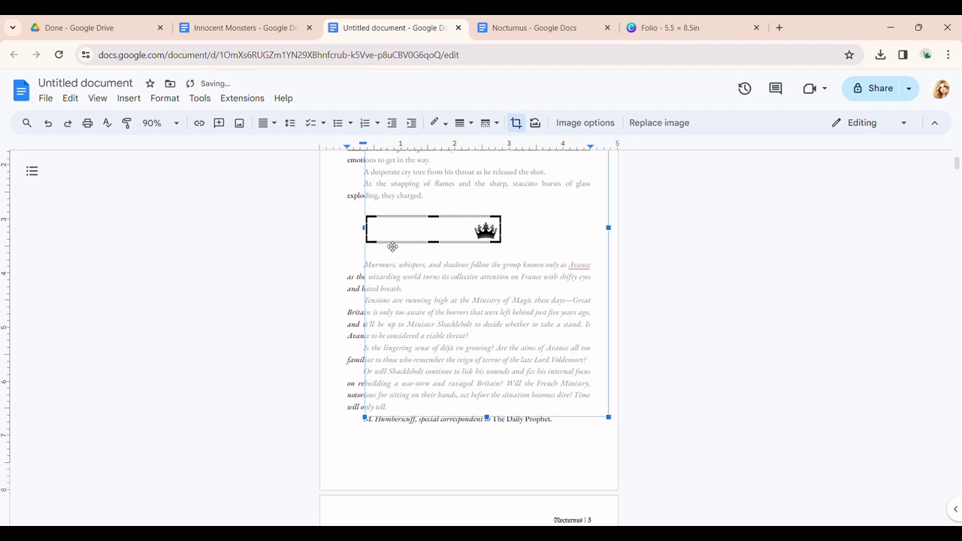
drag(369, 228, 494, 277)
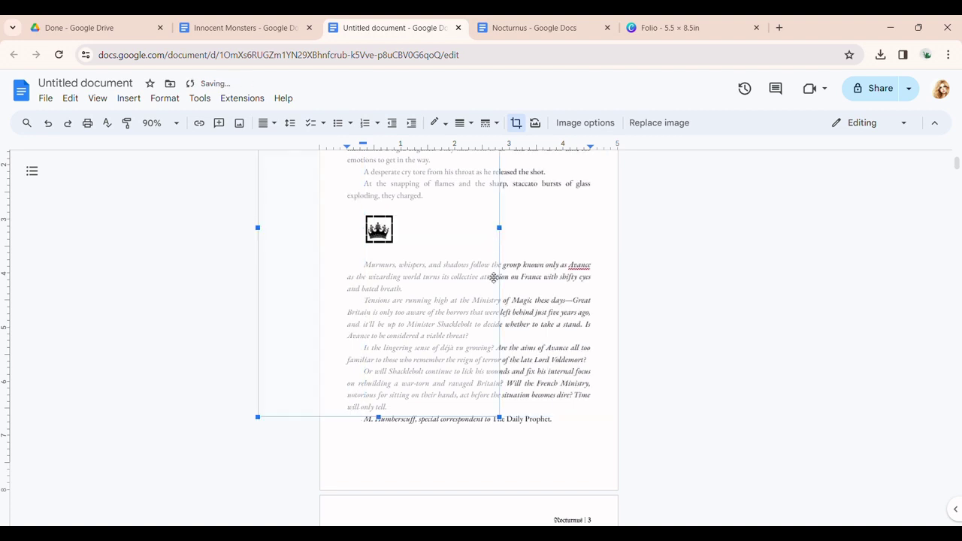
click(635, 252)
Step: Try the wrap text and break text layouts on the crown image and set it back in line
click(389, 236)
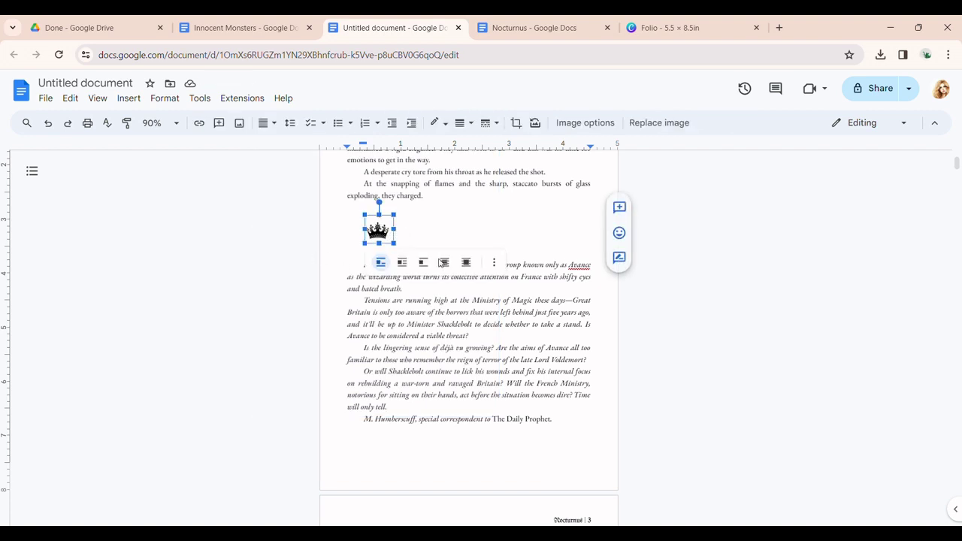
click(407, 266)
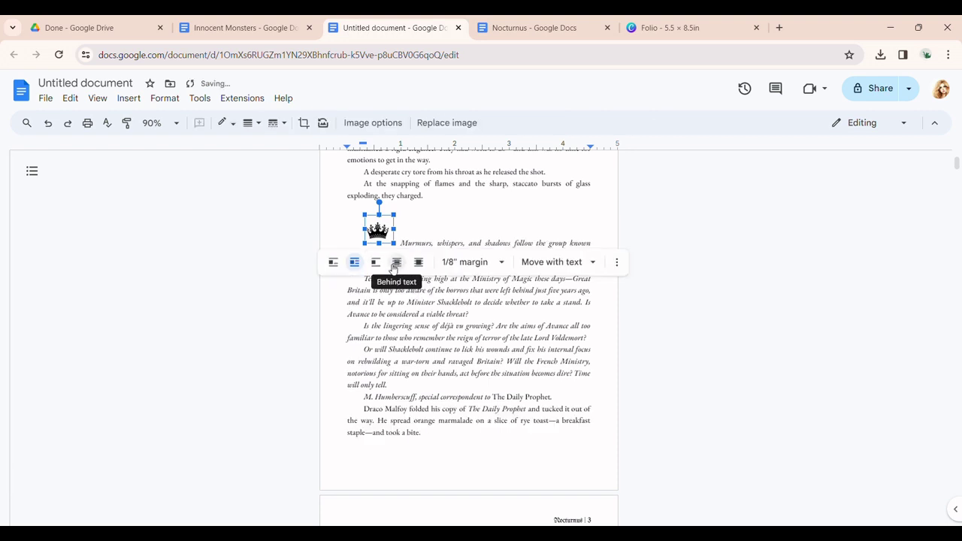
click(336, 269)
click(423, 263)
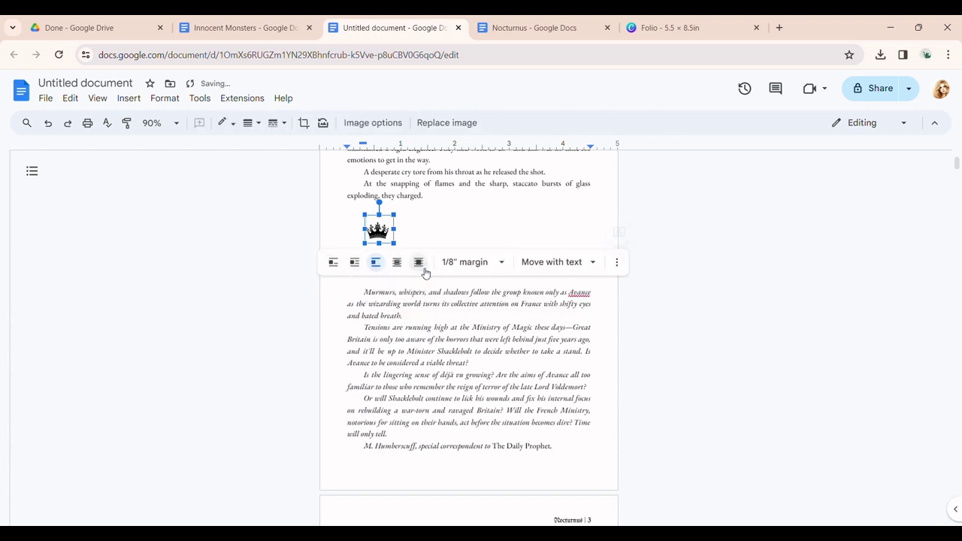
click(333, 262)
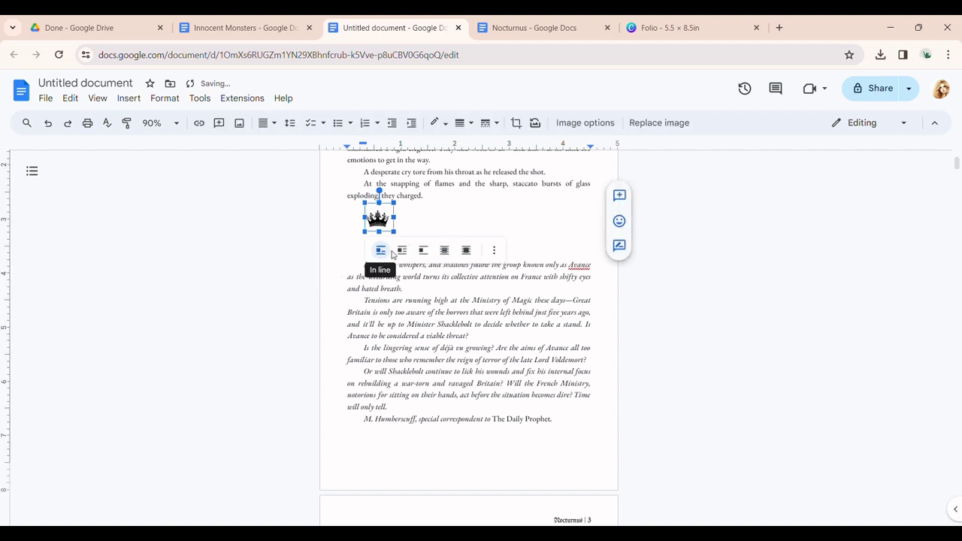
Step: Set the crown image behind text and move it to the middle of the line above the "Murmurs, whispers, and shadows" paragraph
click(406, 232)
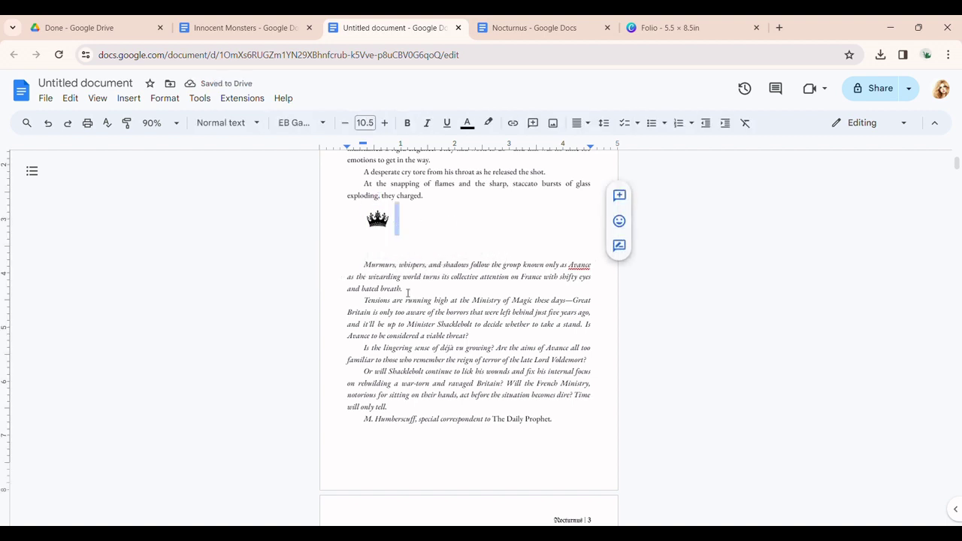
click(385, 228)
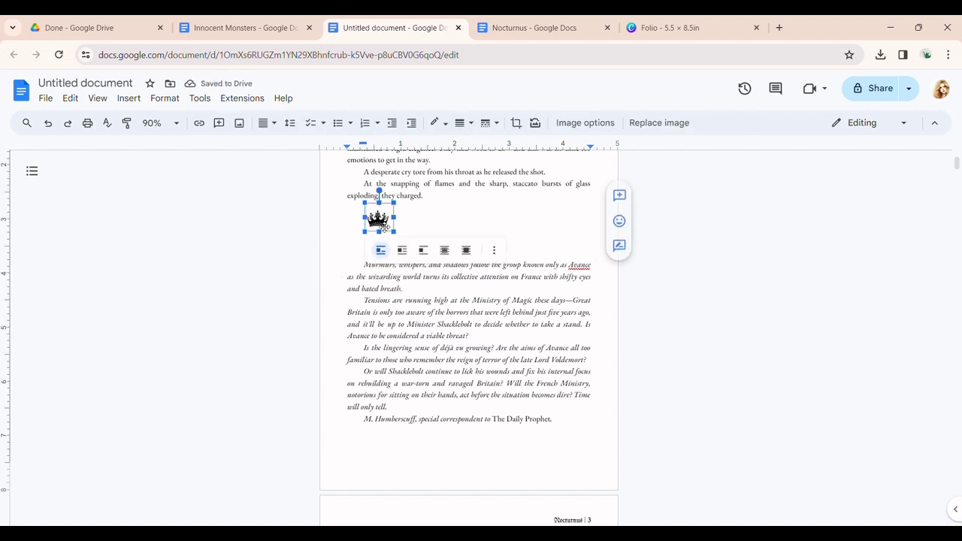
click(444, 254)
click(517, 251)
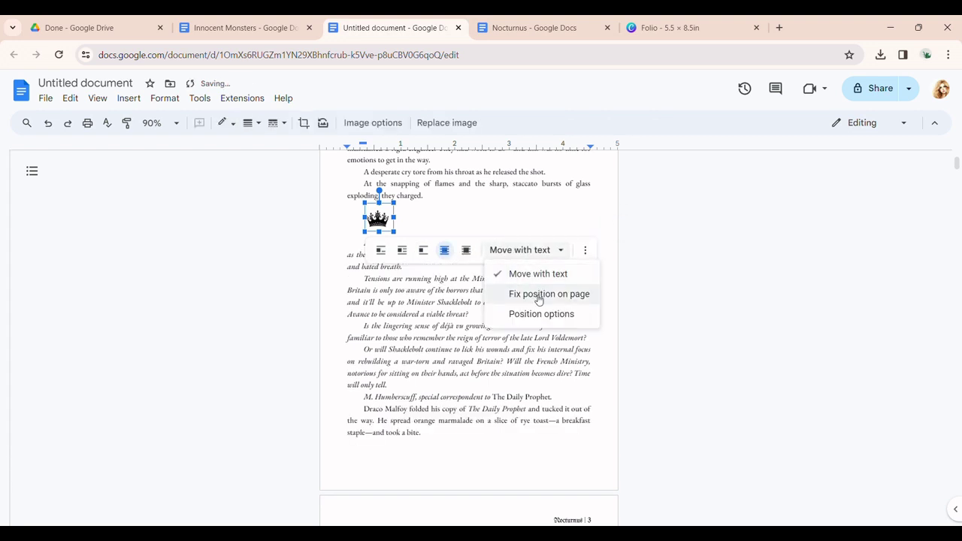
click(376, 290)
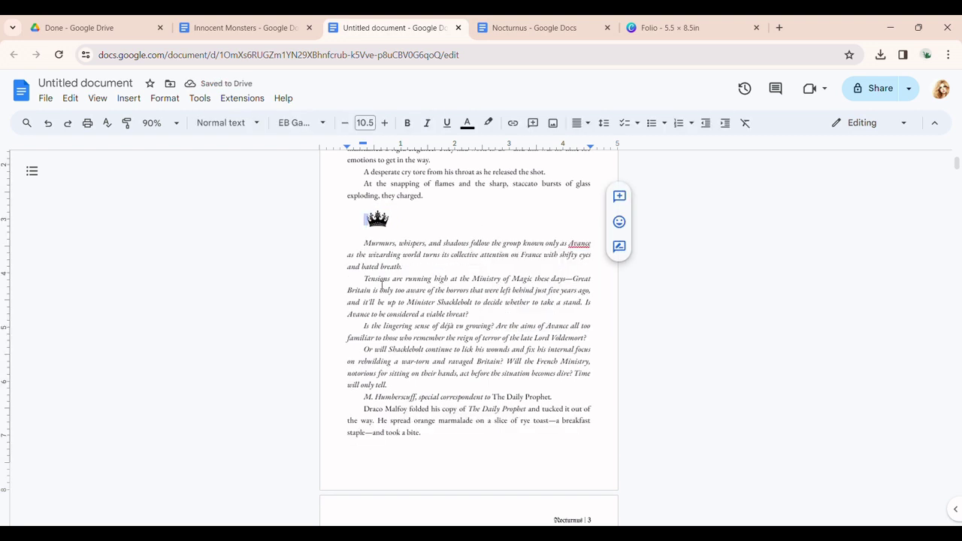
click(385, 228)
drag(385, 228, 470, 227)
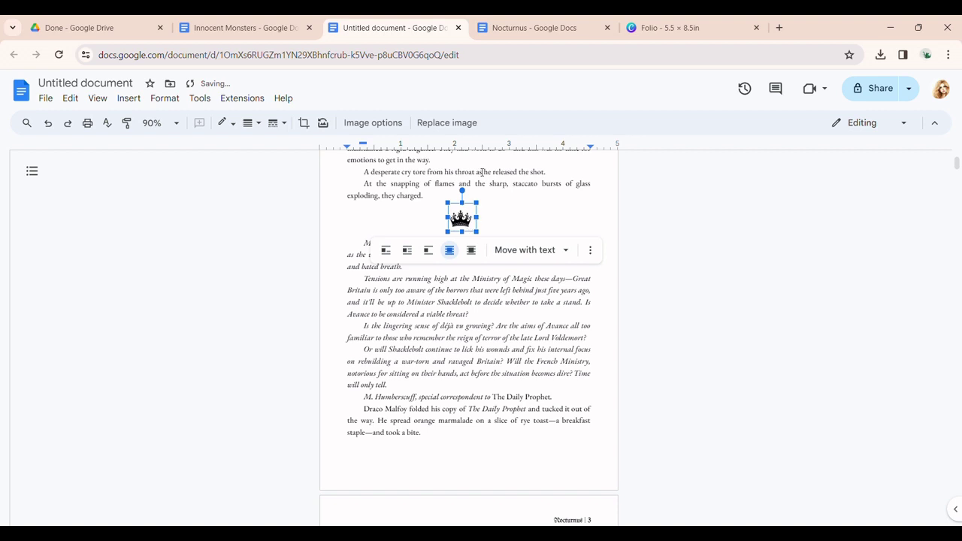
click(439, 382)
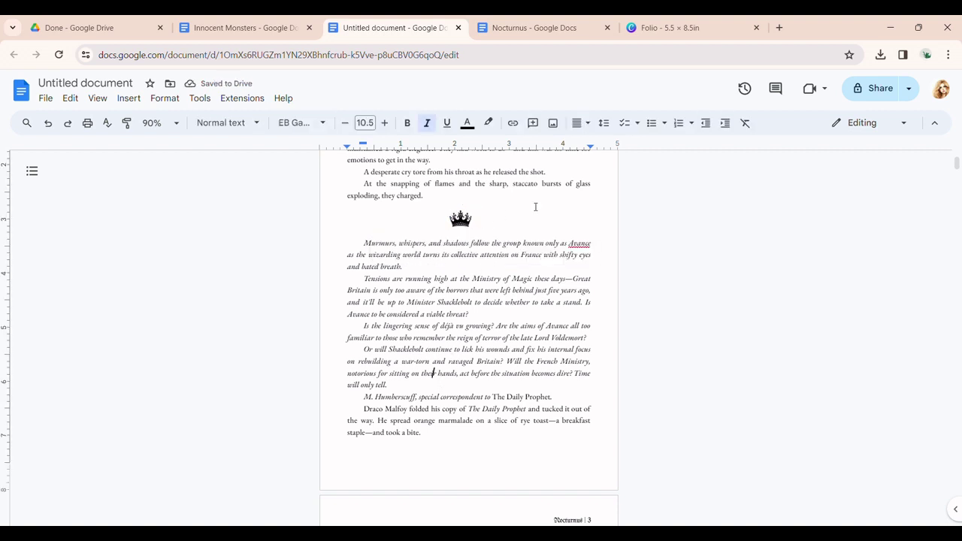
Step: Test whether the crown moves with the text by adding two blank lines after "Fletcher's bow." and removing them
scroll(549, 286, up, 2)
click(439, 233)
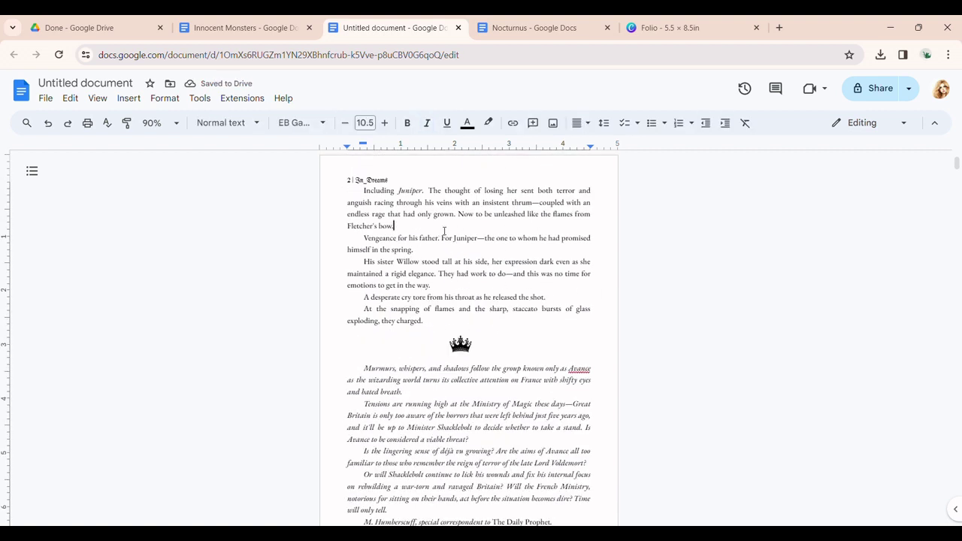
key(Return)
key(Return)
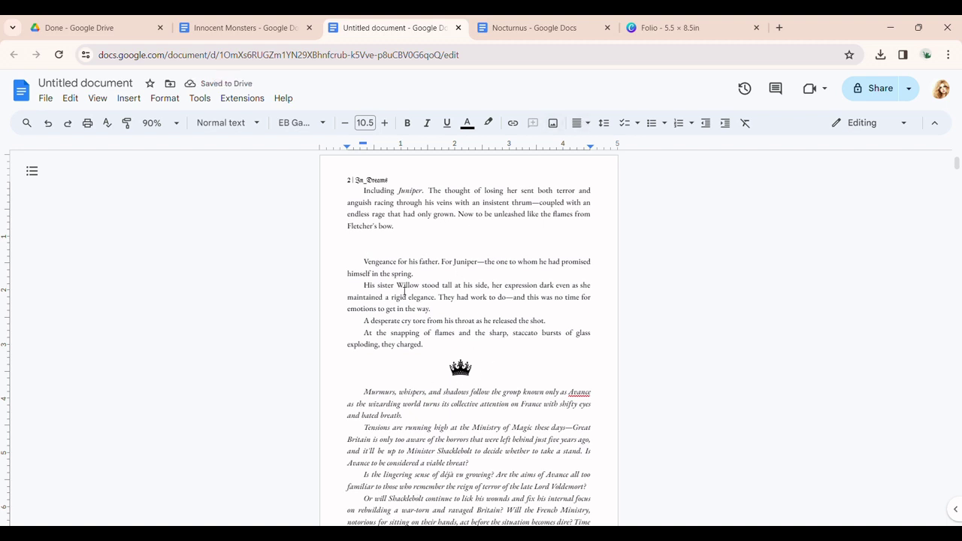
key(BackSpace)
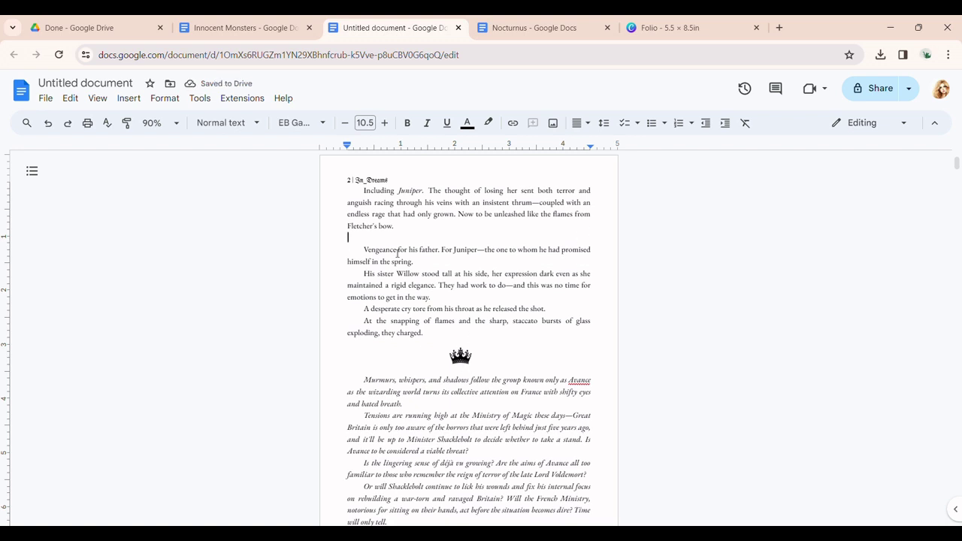
key(BackSpace)
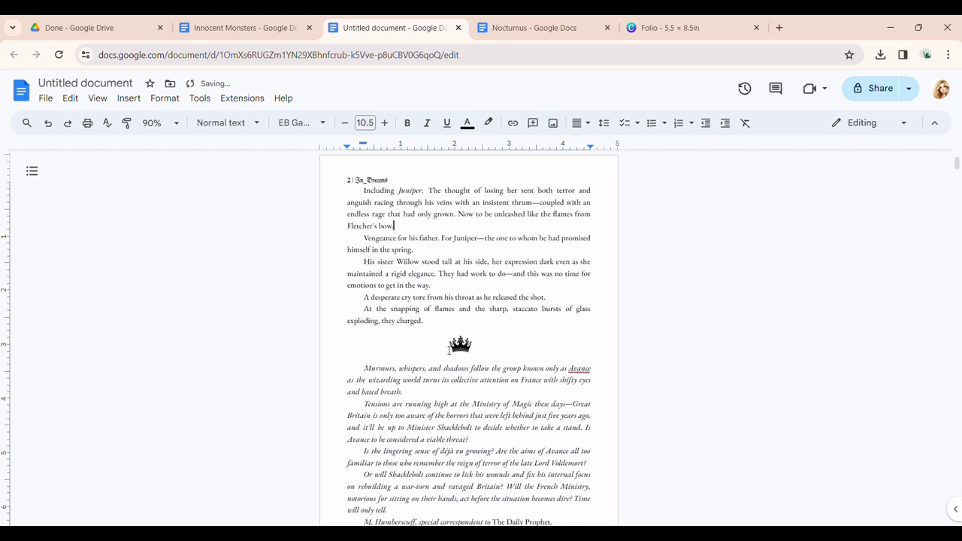
Step: Nudge the crown on page 2 slightly to the right so it sits centred between the text margins
scroll(449, 350, down, 3)
scroll(452, 248, down, 3)
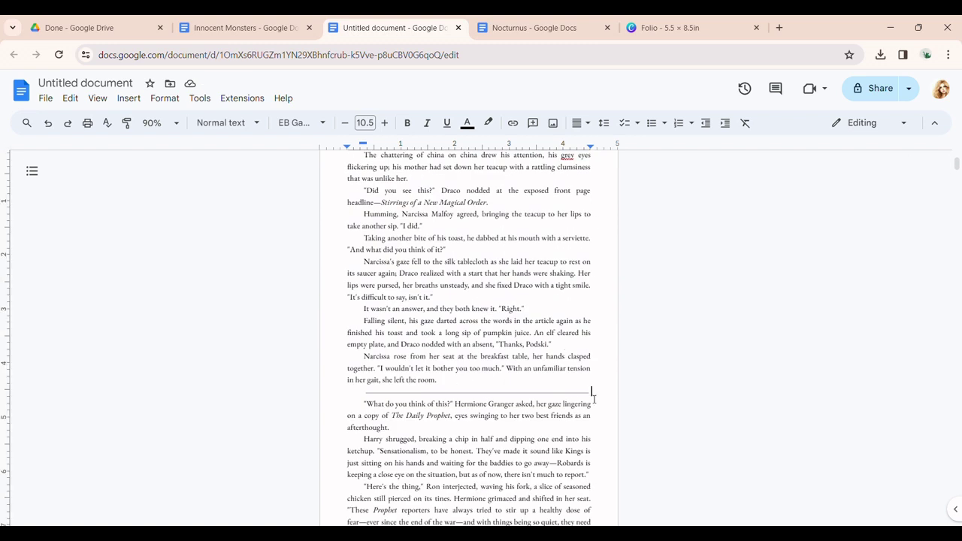
scroll(544, 329, up, 5)
click(471, 229)
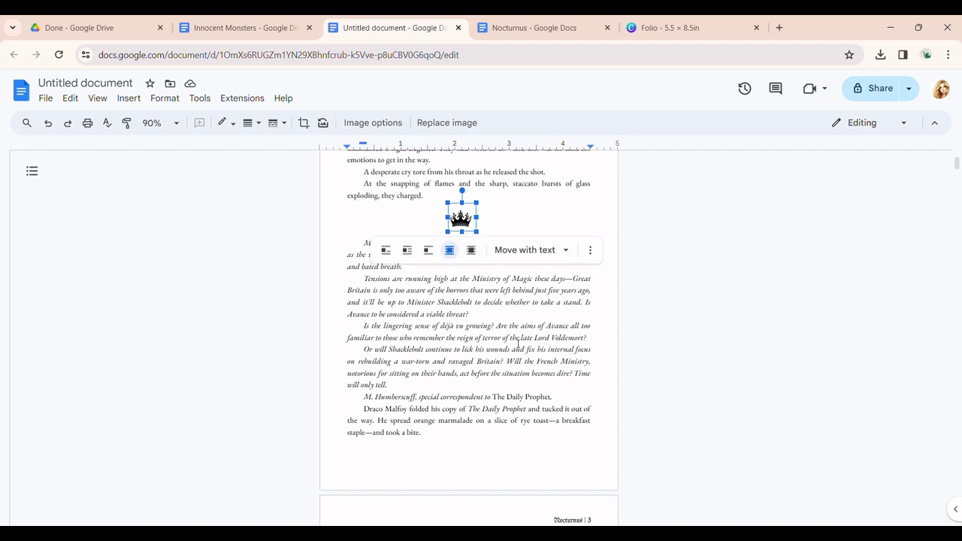
click(521, 344)
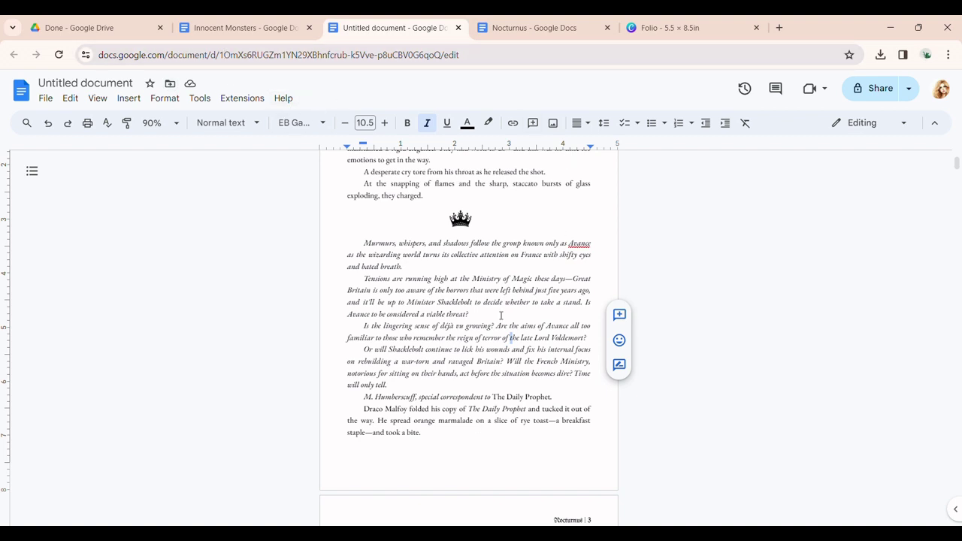
click(475, 230)
drag(476, 229, 474, 229)
click(385, 237)
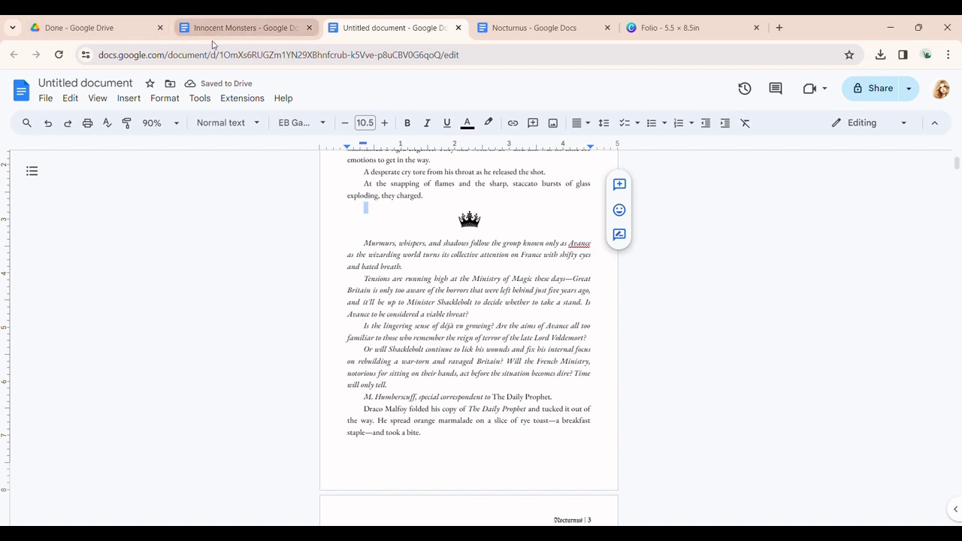
Step: Copy the centred crown image from the scene break on page 2
click(472, 221)
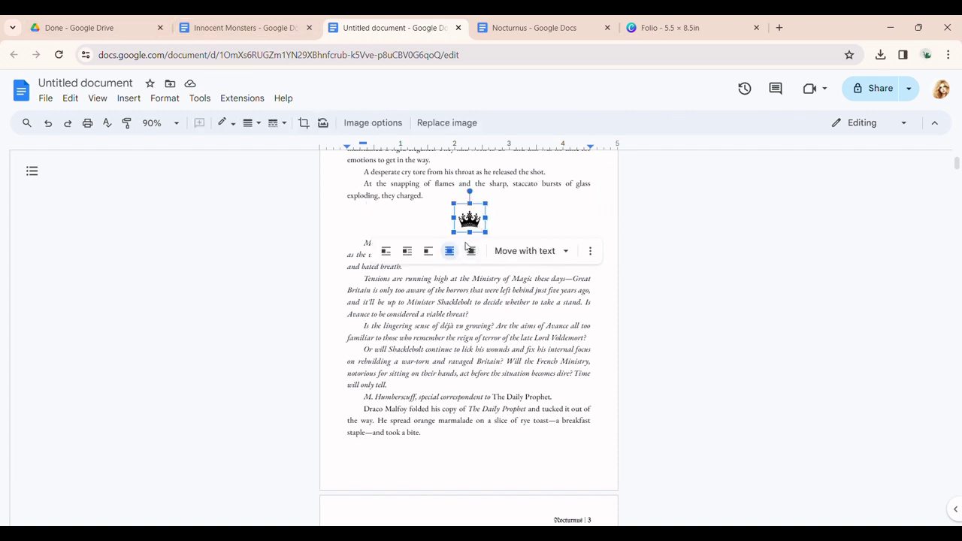
drag(524, 349, 517, 338)
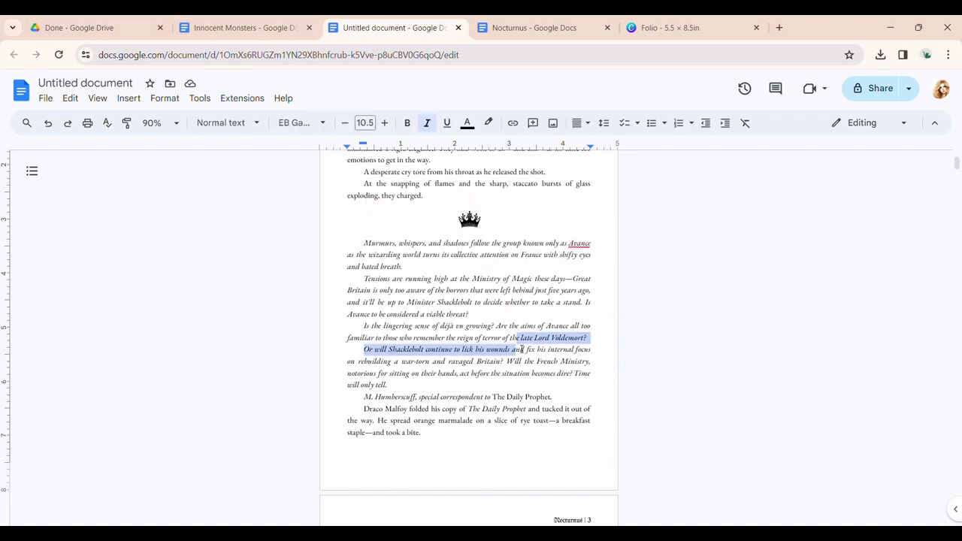
click(472, 225)
right_click(476, 232)
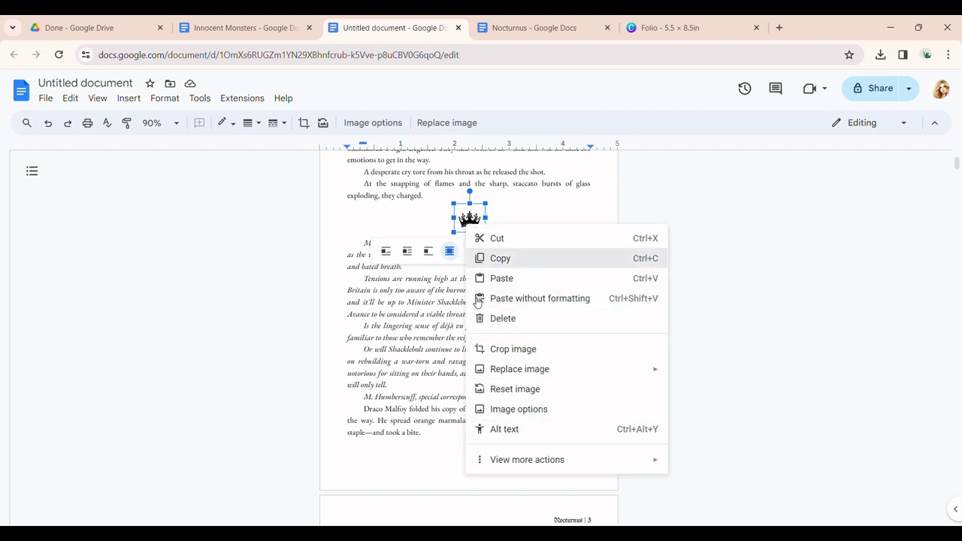
key(Escape)
click(451, 395)
Step: Delete the horizontal line above the "What do you think of this?" paragraph on page 3 and add two blank lines there
scroll(543, 346, down, 6)
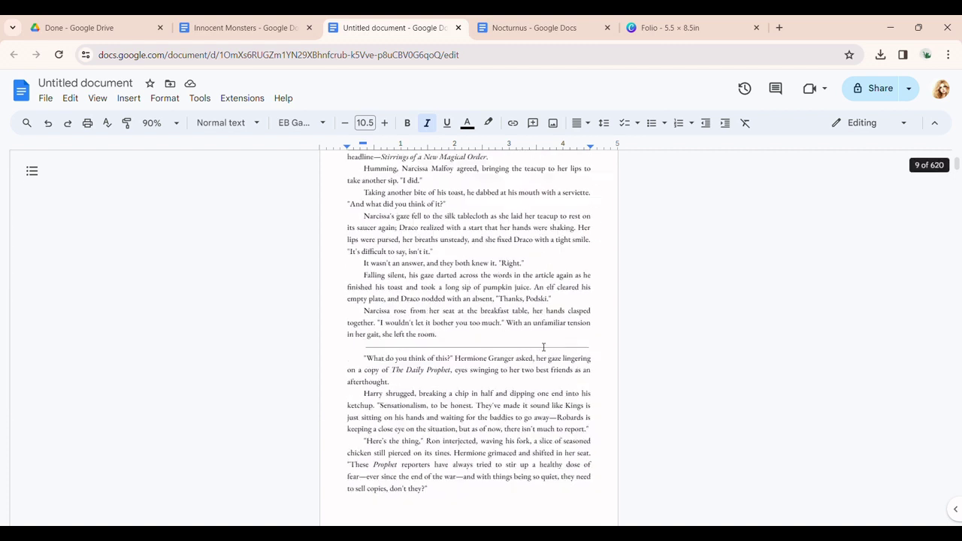
click(593, 336)
key(BackSpace)
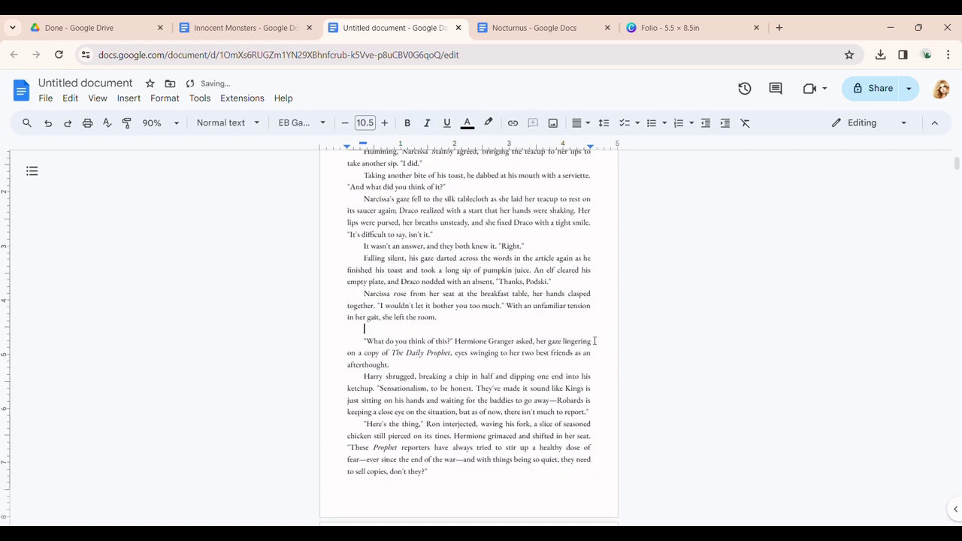
key(Return)
key(Return)
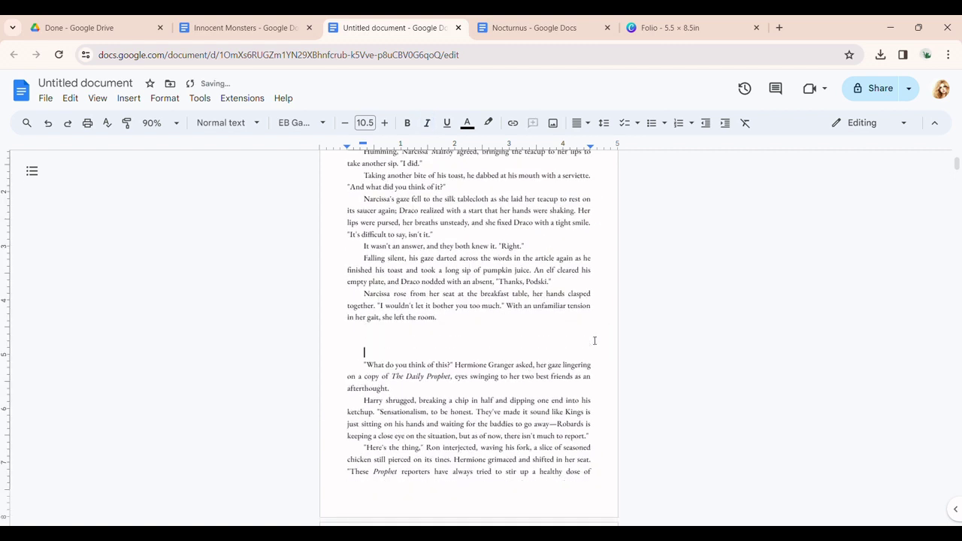
Step: Paste the crown into the blank space above "What do you think of this?" and centre it between the text margins
key(Up)
key(Up)
drag(389, 348, 470, 350)
click(541, 354)
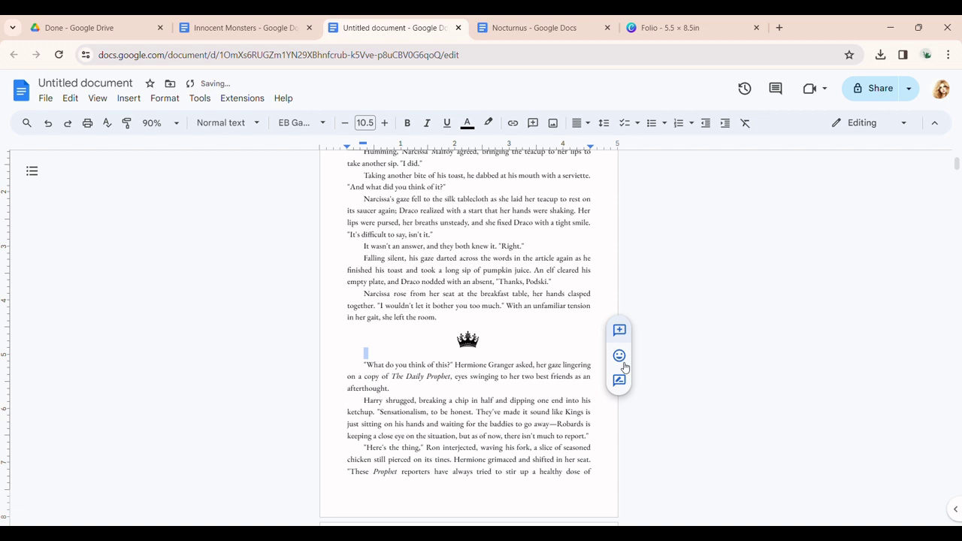
scroll(500, 340, down, 8)
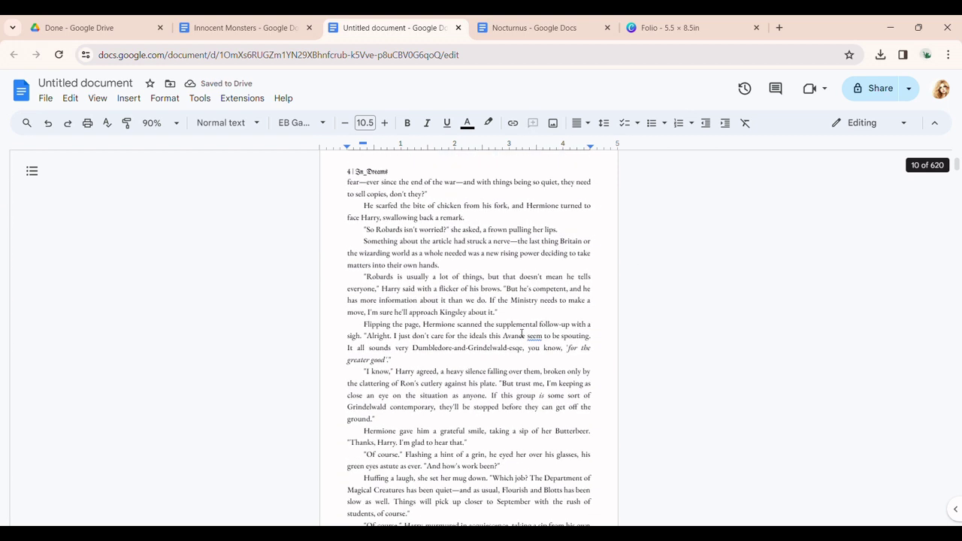
Step: Replace the horizontal line above the "More than mere whispers" paragraph on page 5 with blank lines and a crown centred between the margins
scroll(548, 343, down, 3)
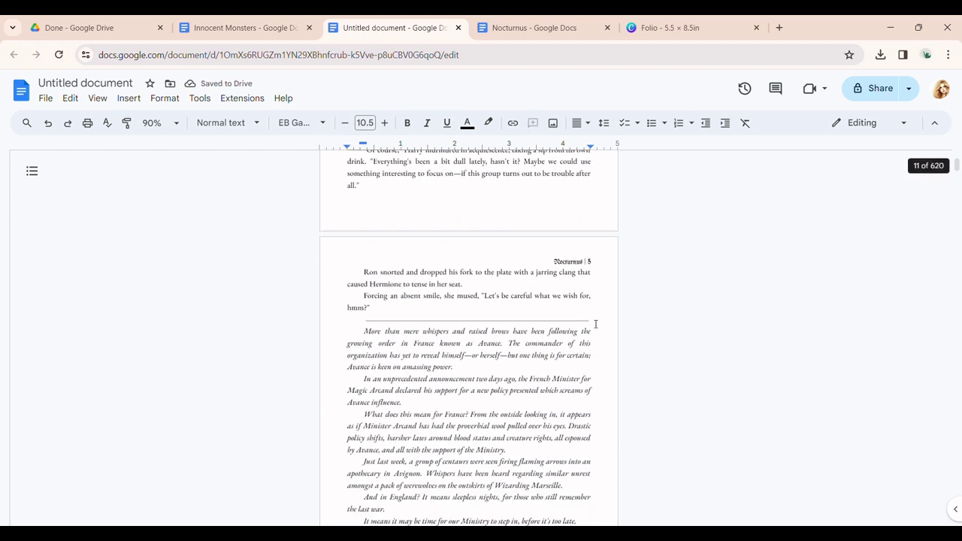
click(592, 322)
key(BackSpace)
key(Return)
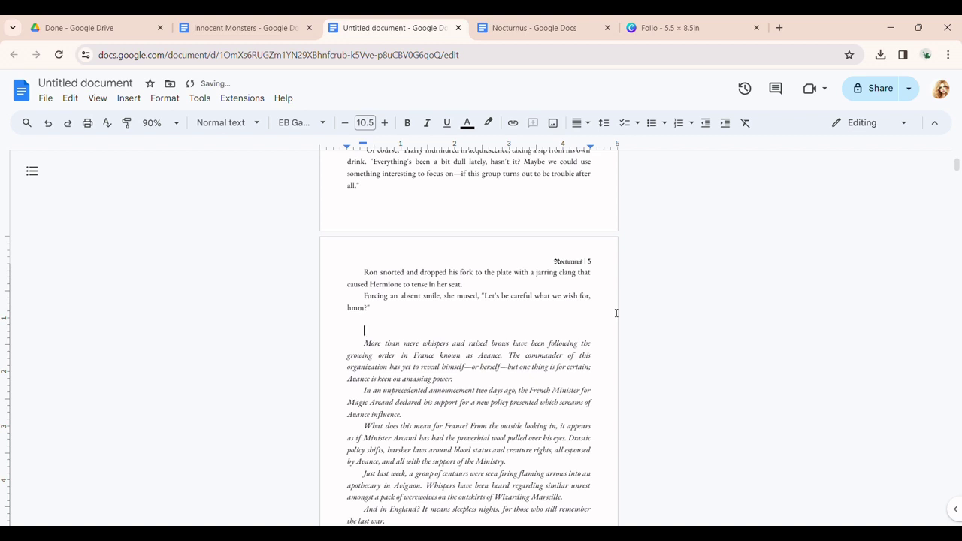
key(Return)
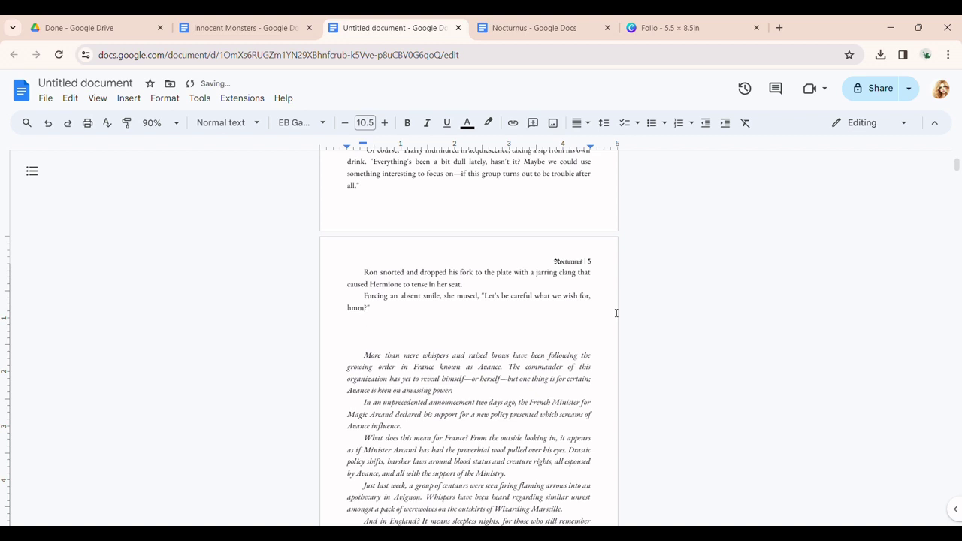
drag(398, 333, 466, 332)
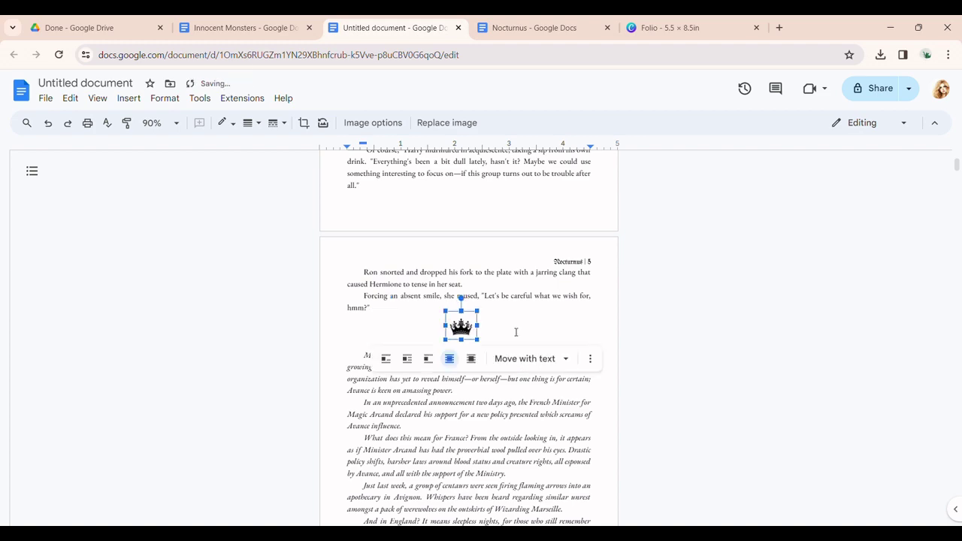
Step: Insert a blank line above the Chapter 2 heading on page 9
scroll(511, 336, down, 10)
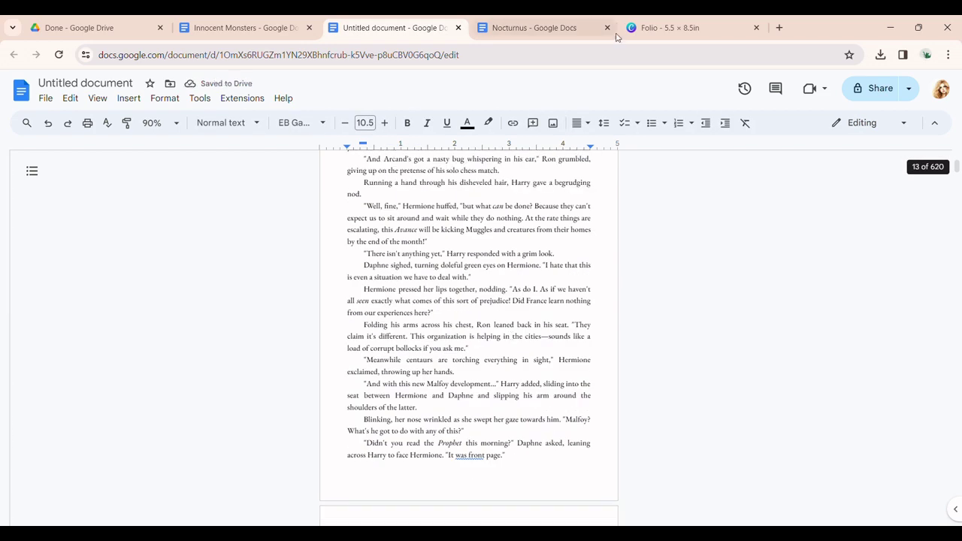
scroll(466, 466, down, 10)
scroll(474, 454, down, 10)
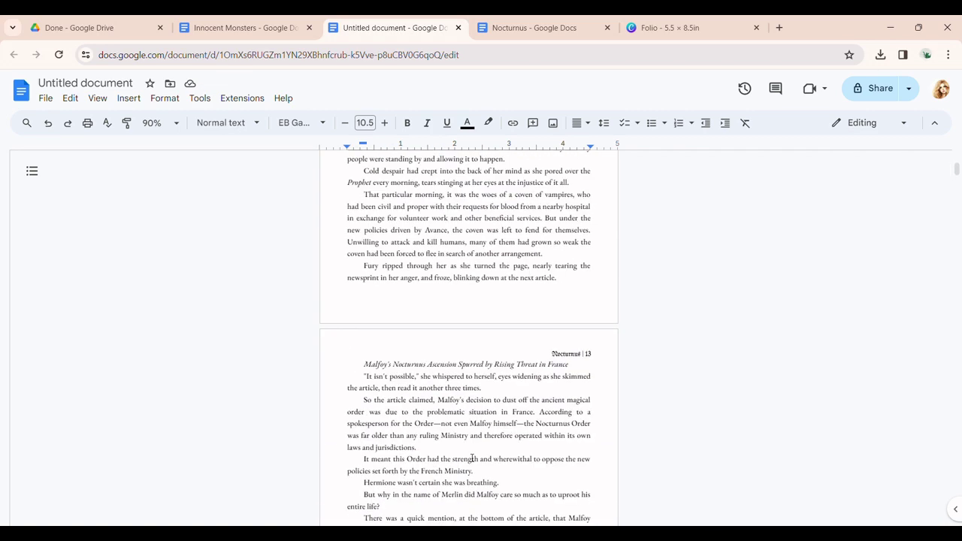
scroll(472, 457, down, 10)
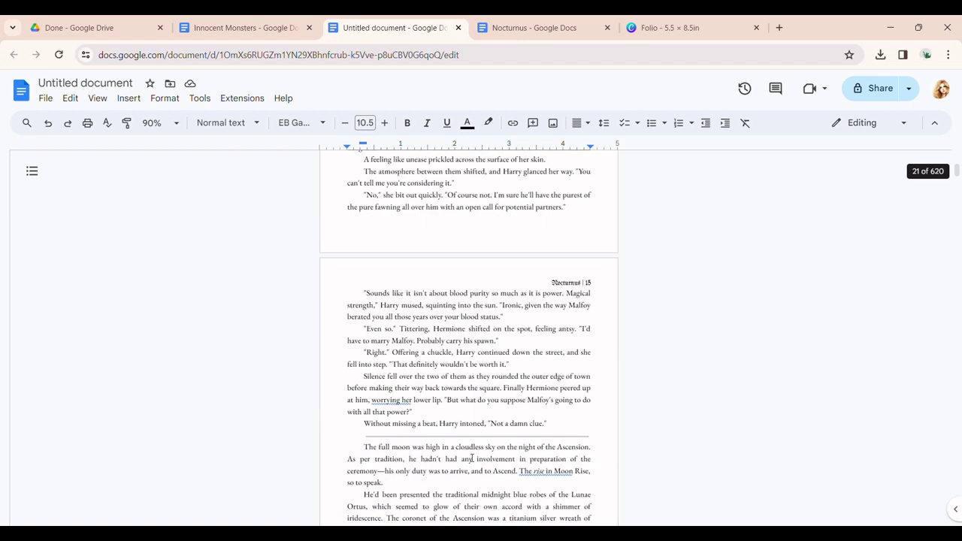
scroll(472, 459, down, 10)
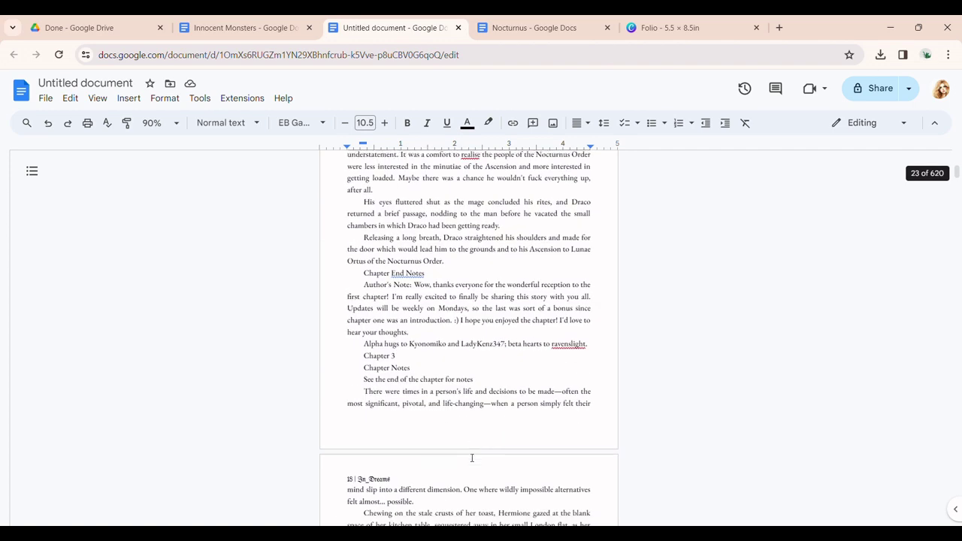
click(399, 378)
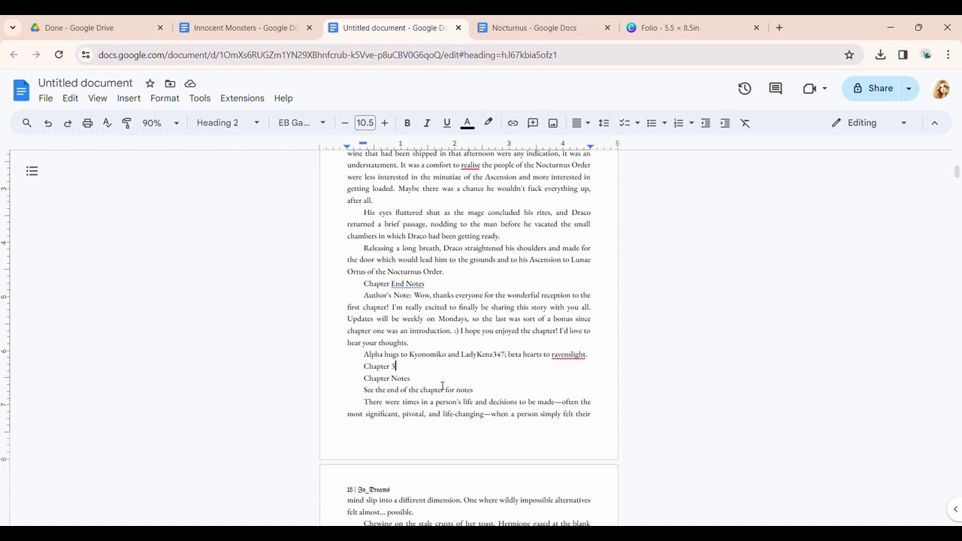
scroll(455, 395, up, 10)
scroll(454, 395, up, 10)
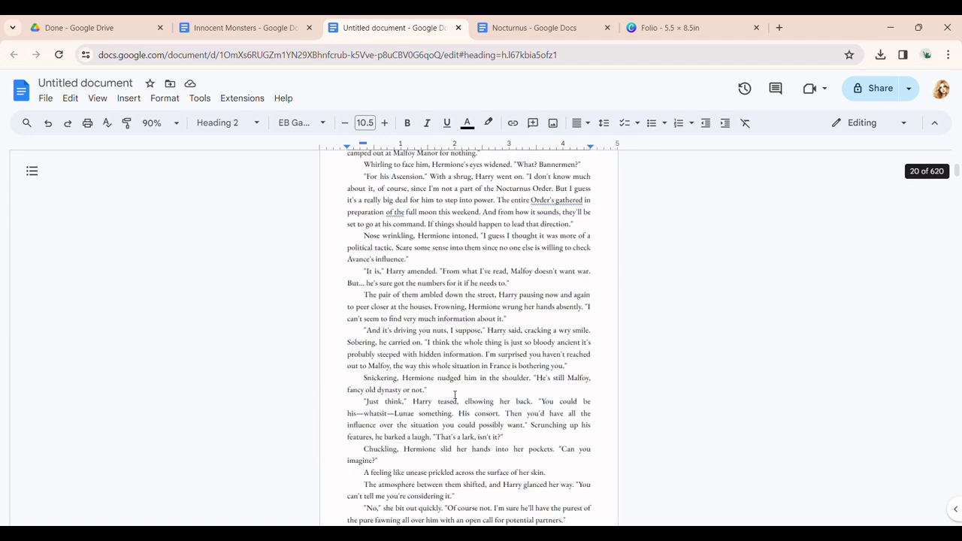
scroll(455, 394, up, 8)
scroll(454, 396, up, 5)
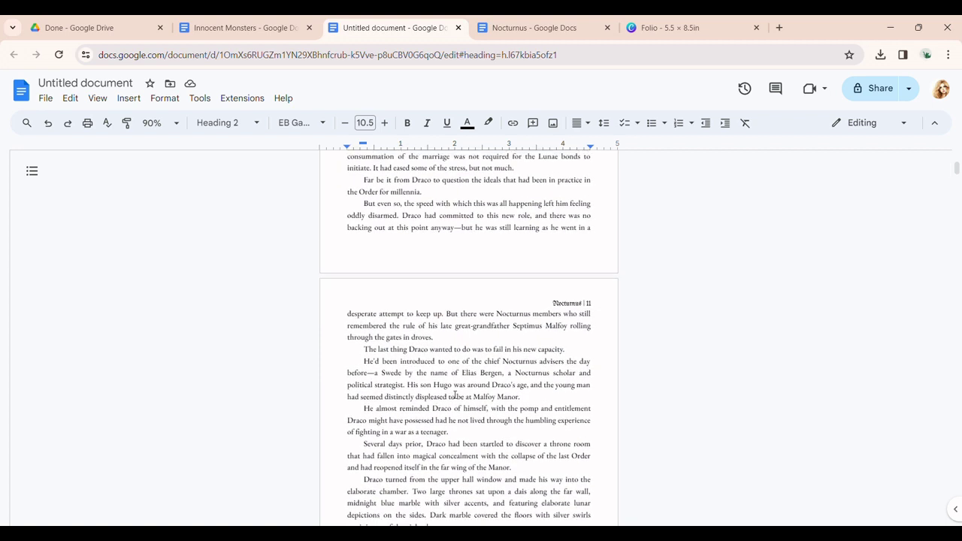
scroll(455, 395, up, 3)
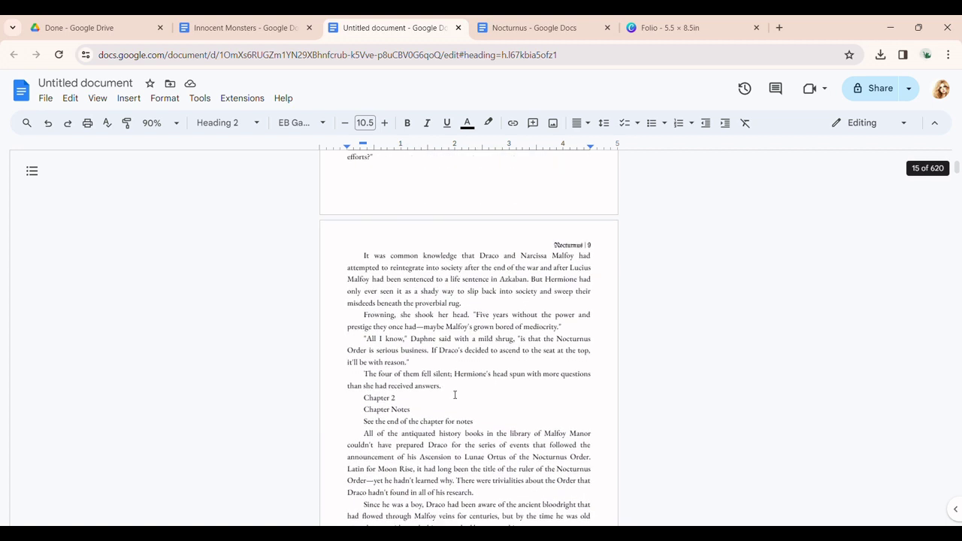
click(365, 401)
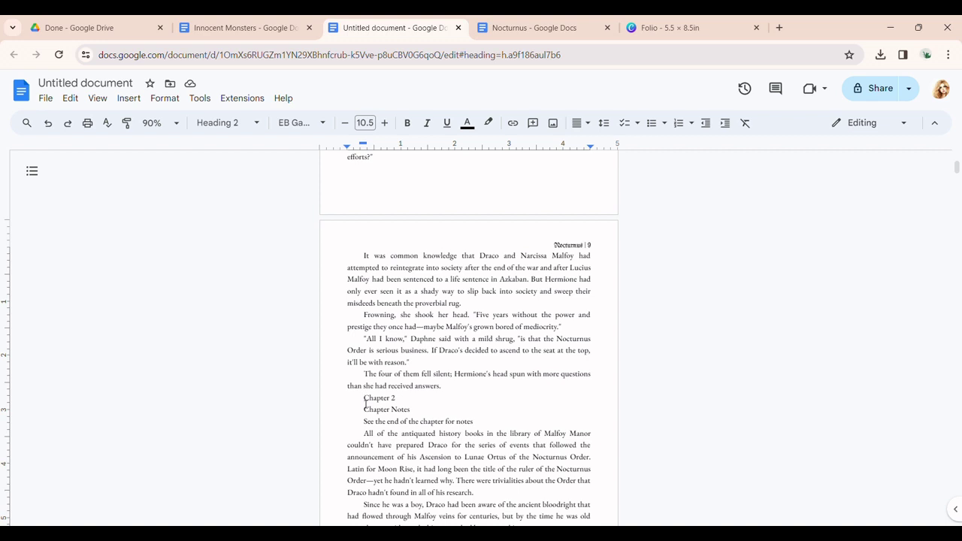
key(Return)
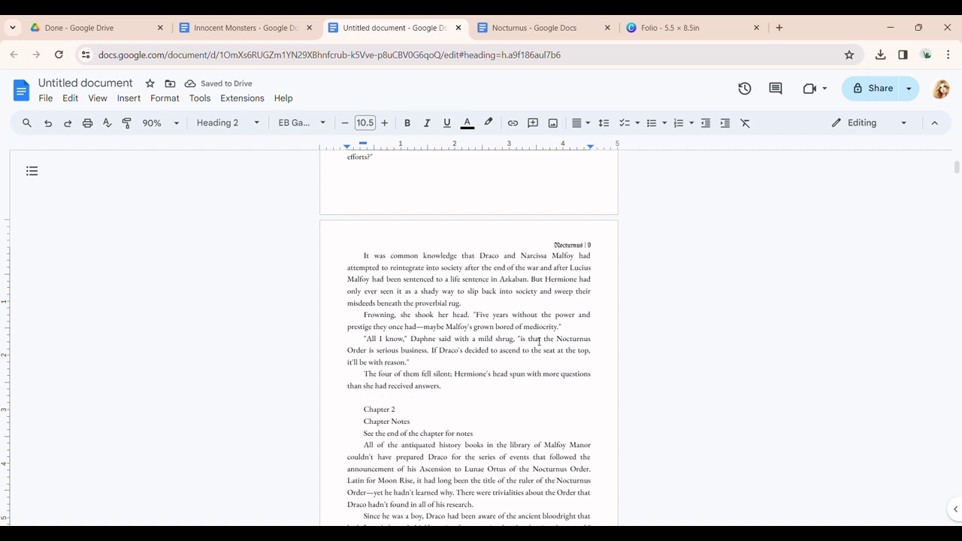
Step: Insert a blank line above the Chapter 3 heading on page 17
scroll(501, 358, down, 20)
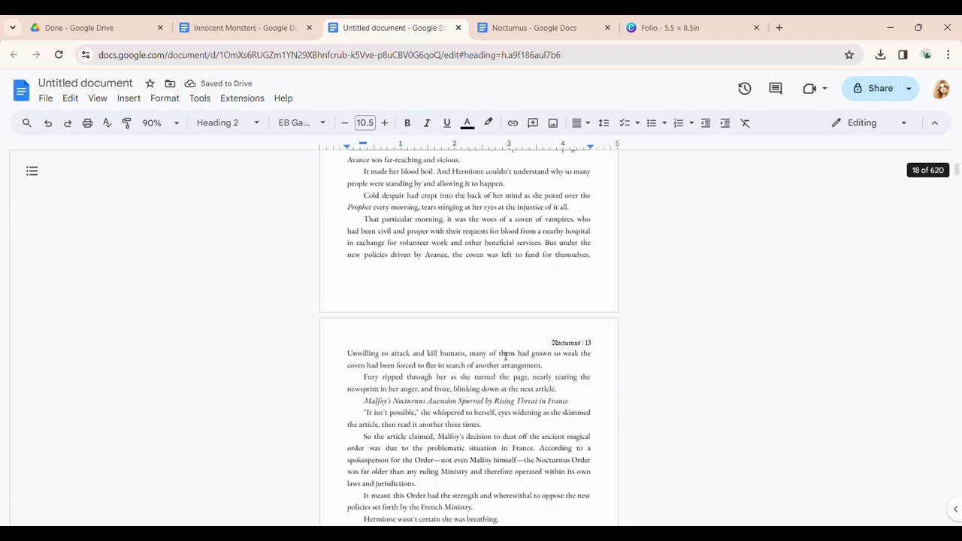
scroll(505, 357, down, 6)
scroll(497, 366, down, 15)
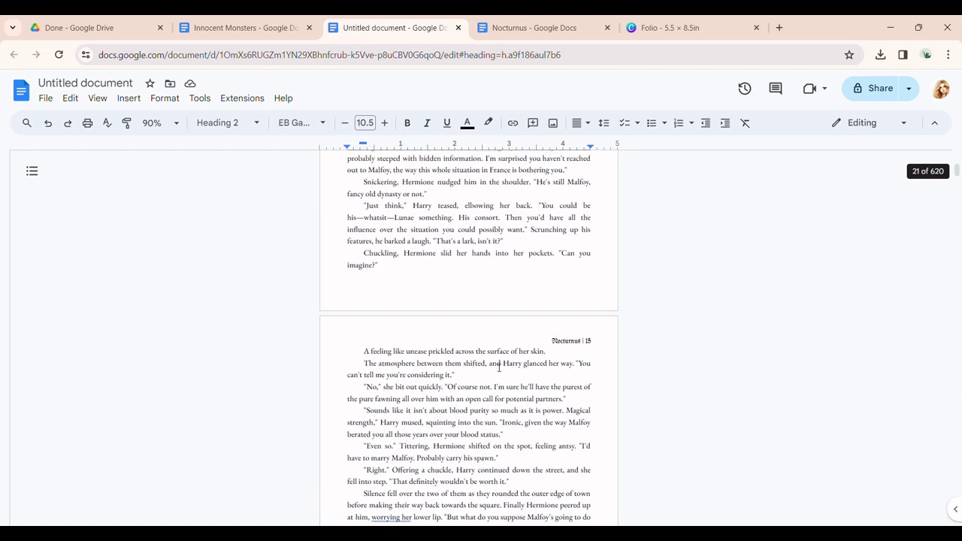
scroll(495, 372, down, 8)
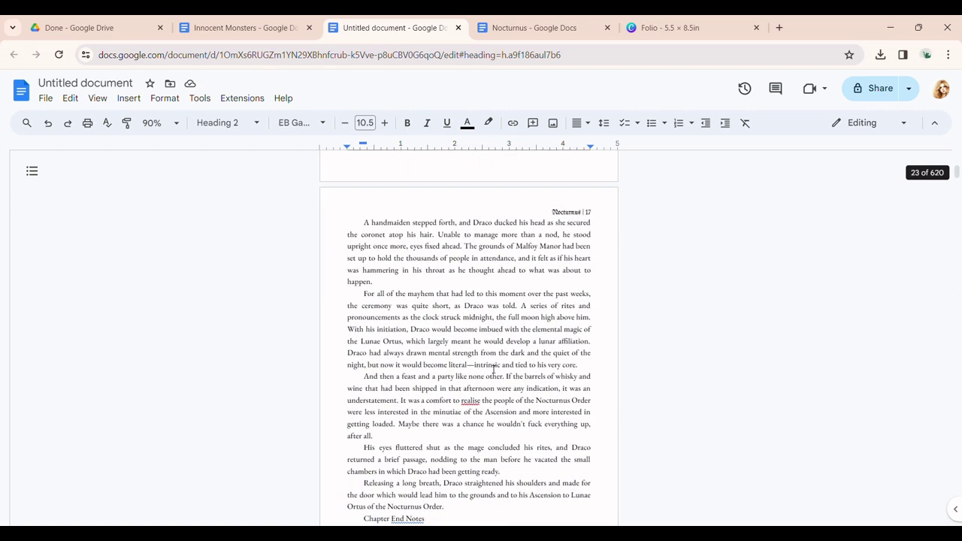
click(364, 353)
key(Return)
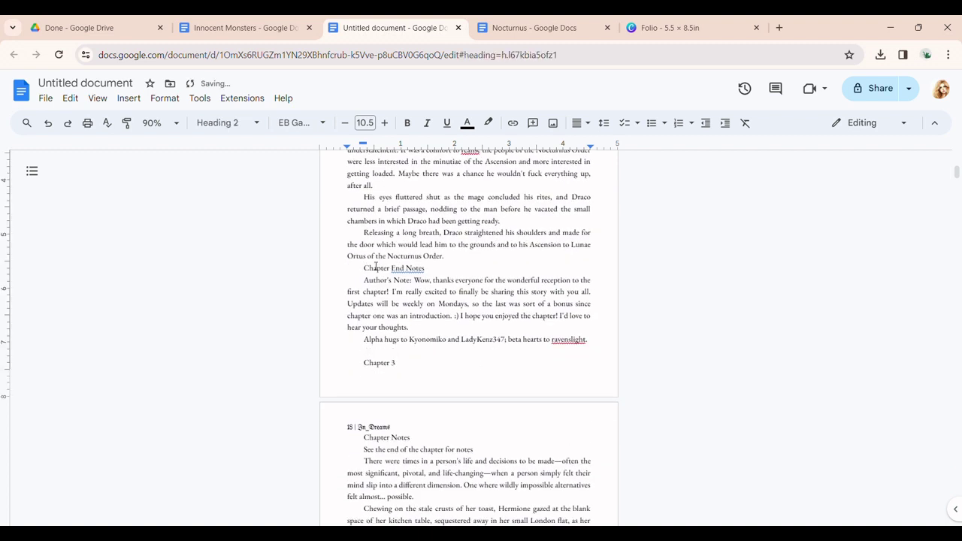
Step: Delete the Chapter End Notes heading, the author's note and the alpha and beta thank-you line above Chapter 3
click(365, 269)
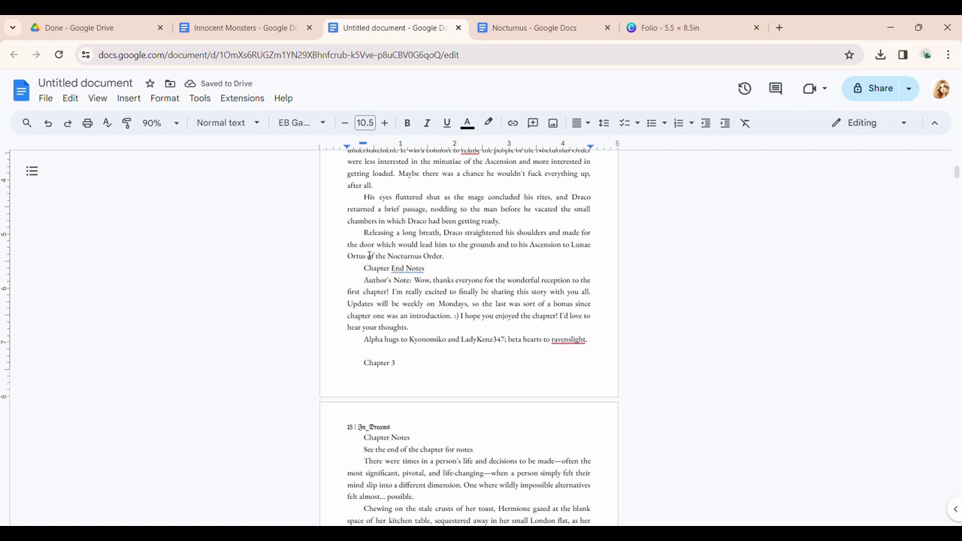
drag(364, 268, 601, 307)
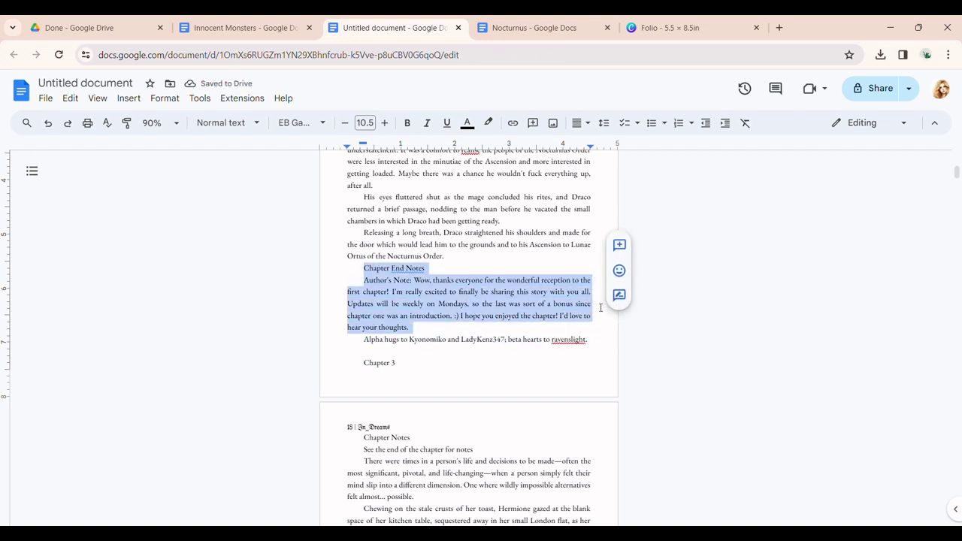
key(BackSpace)
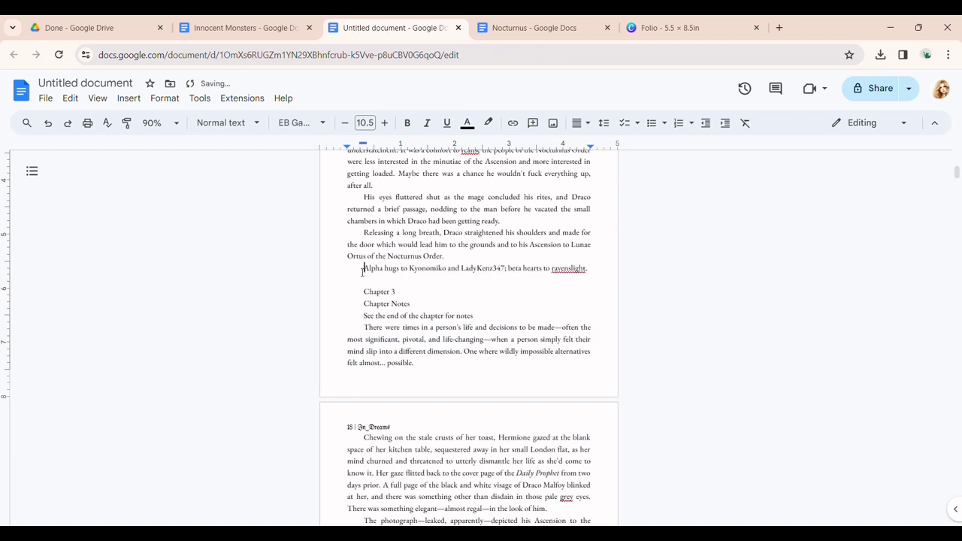
drag(600, 272, 346, 270)
click(361, 280)
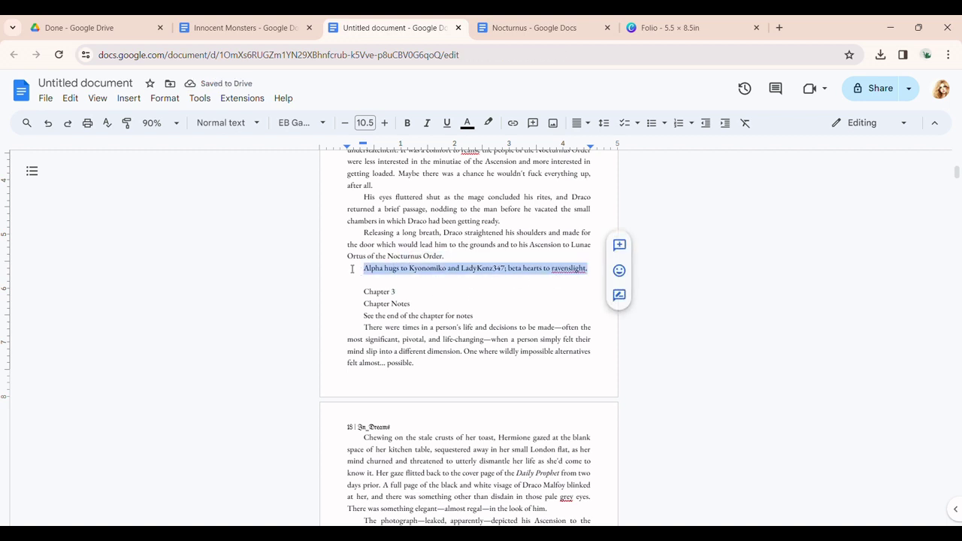
key(BackSpace)
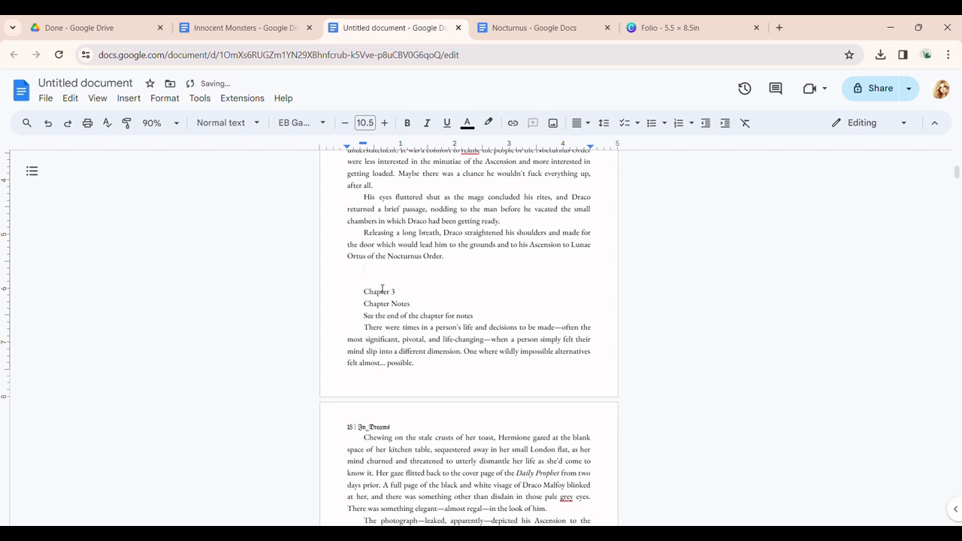
Step: Insert a next-page section break directly before the Chapter 3 heading
click(365, 293)
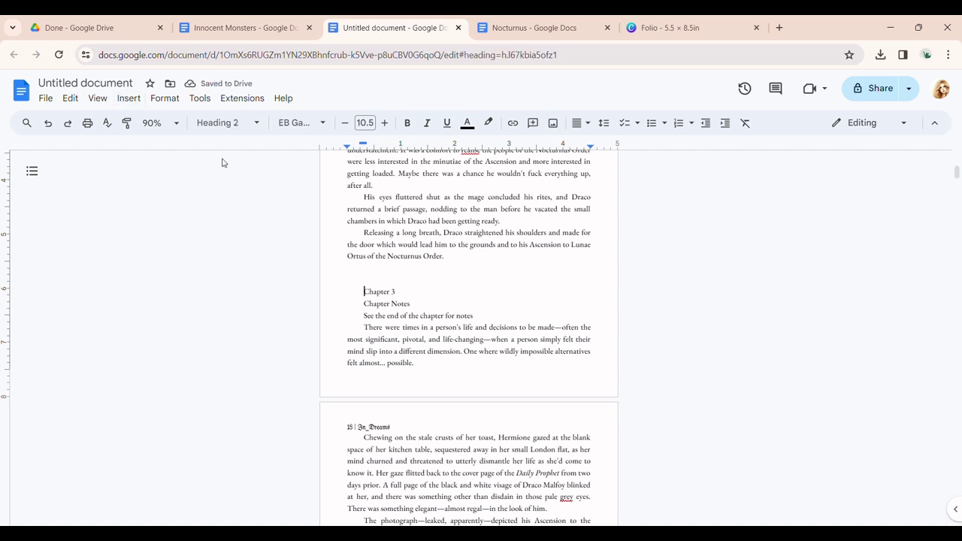
click(128, 98)
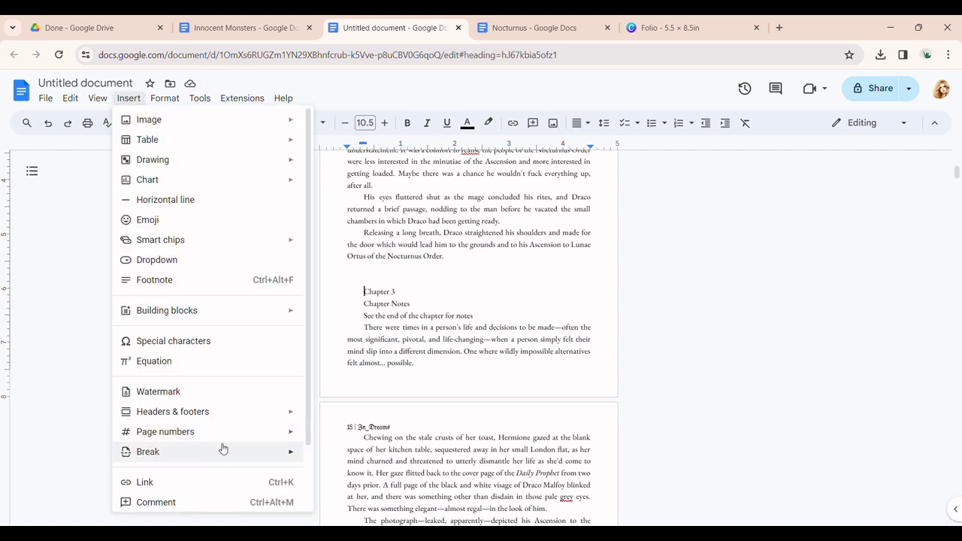
mouse_move(215, 451)
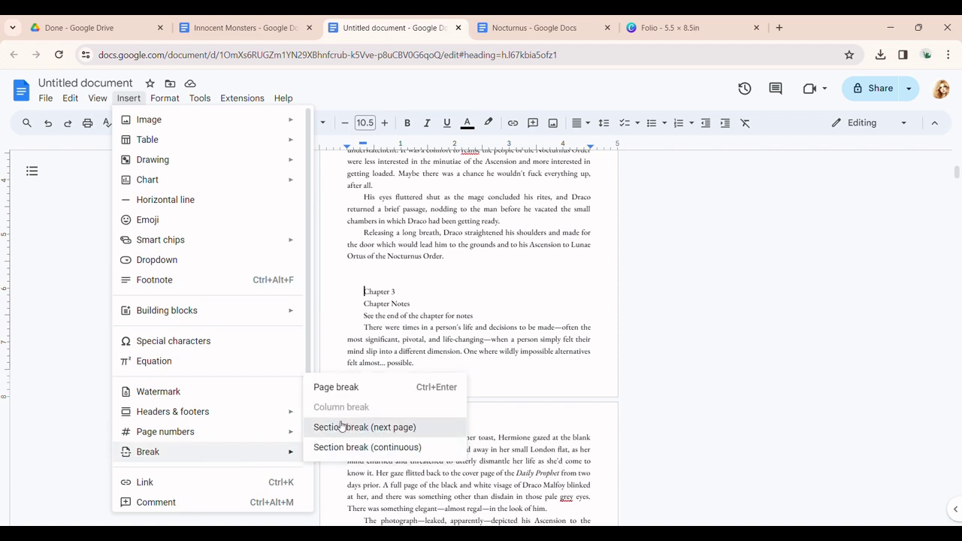
click(398, 427)
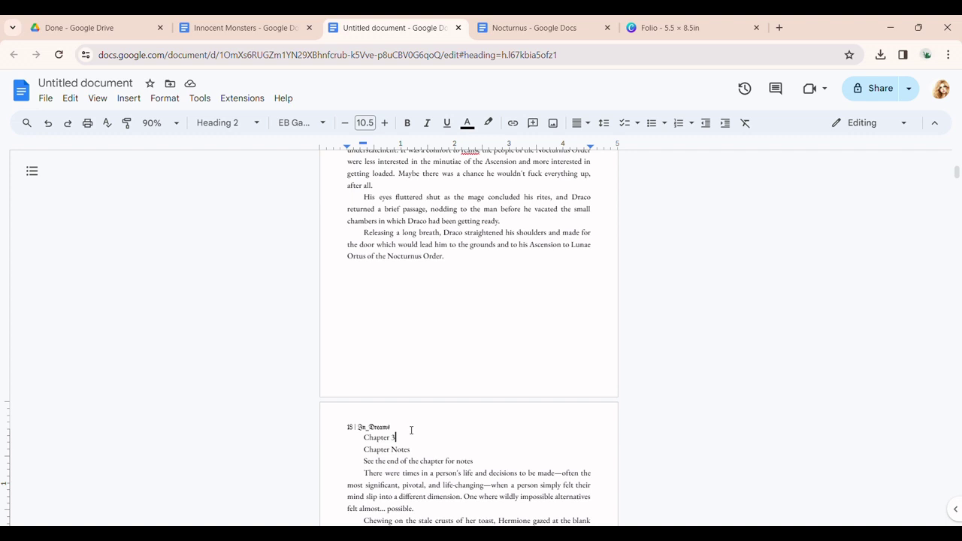
Step: Give the section starting at Chapter 3 a different first-page header and leave header editing
scroll(416, 411, down, 1)
click(365, 375)
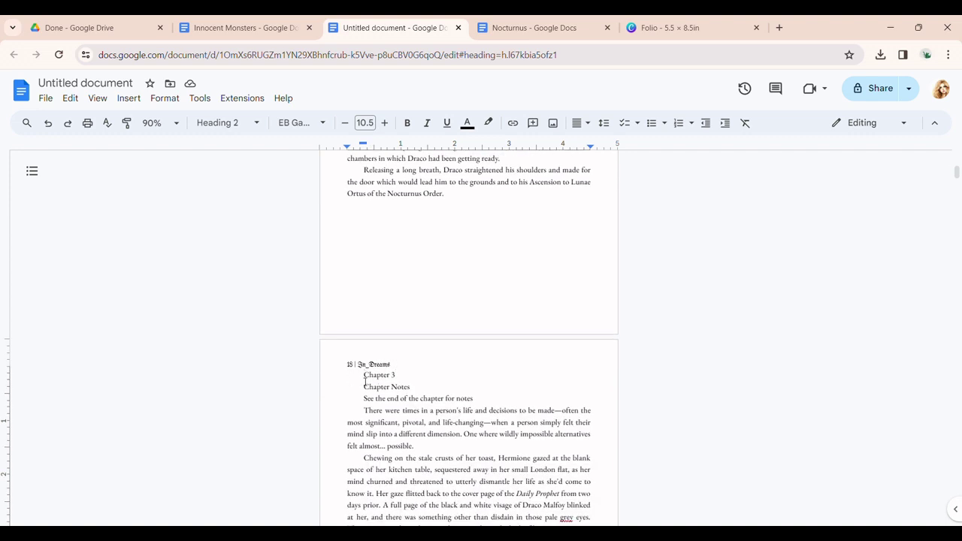
scroll(368, 382, up, 3)
scroll(394, 381, down, 2)
scroll(421, 286, down, 3)
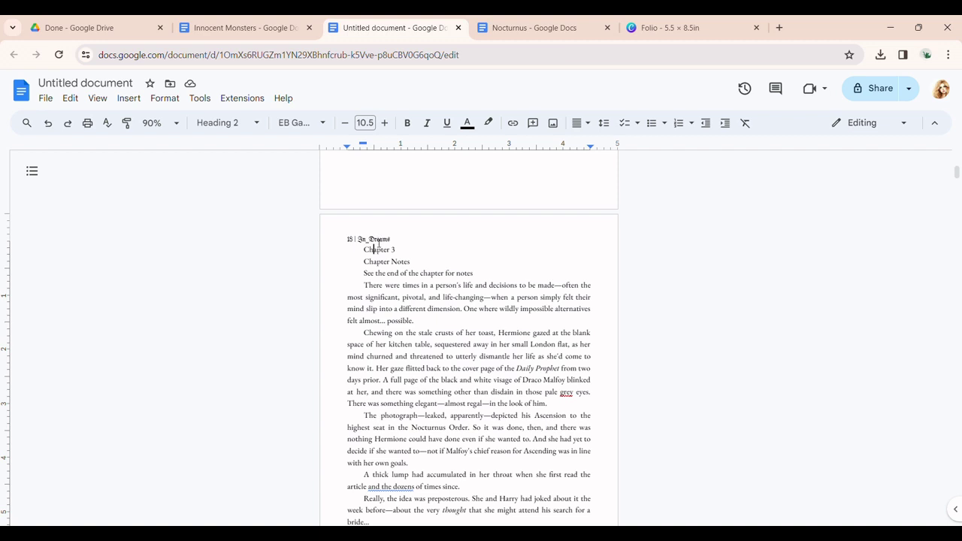
double_click(378, 241)
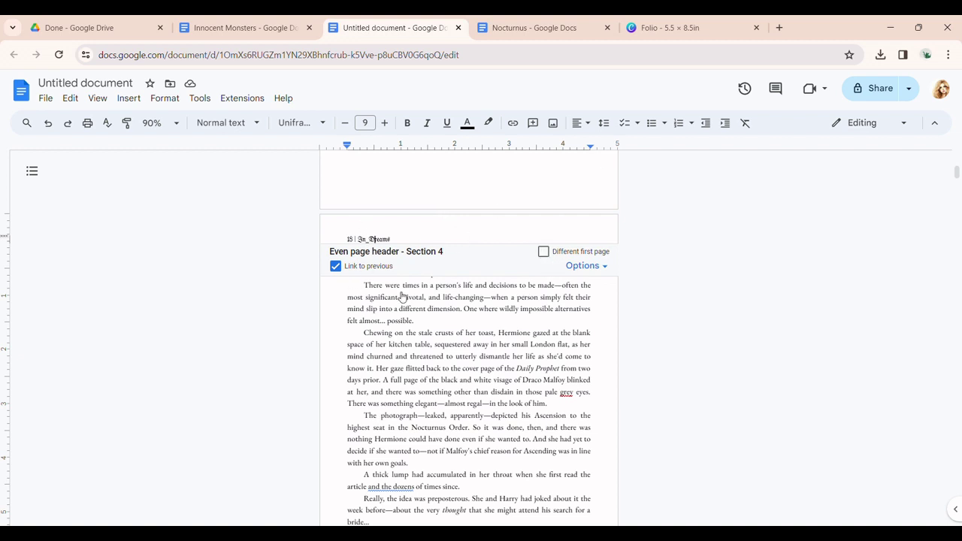
click(543, 251)
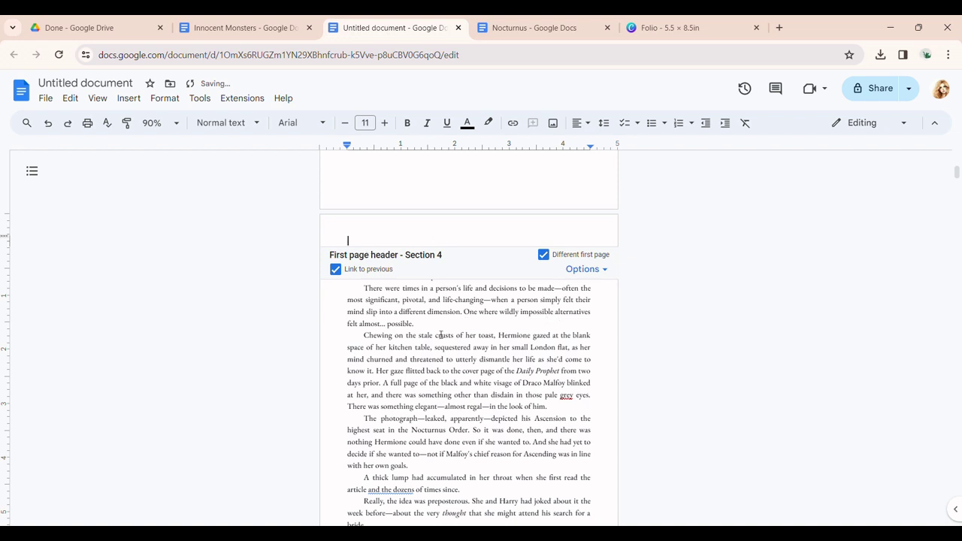
key(Escape)
Step: Compare the header area of the Chapter 3 opening page with the header on the following page
scroll(496, 308, down, 5)
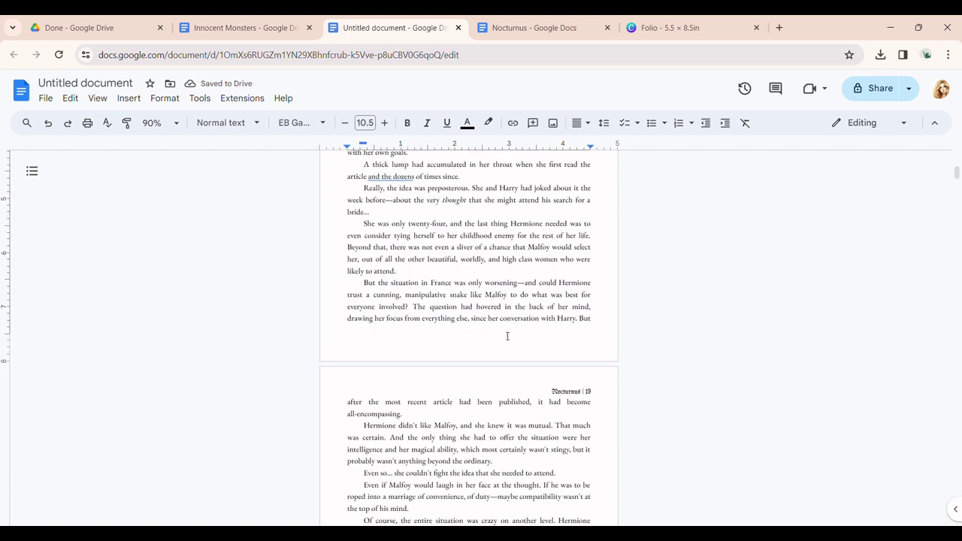
scroll(518, 238, up, 6)
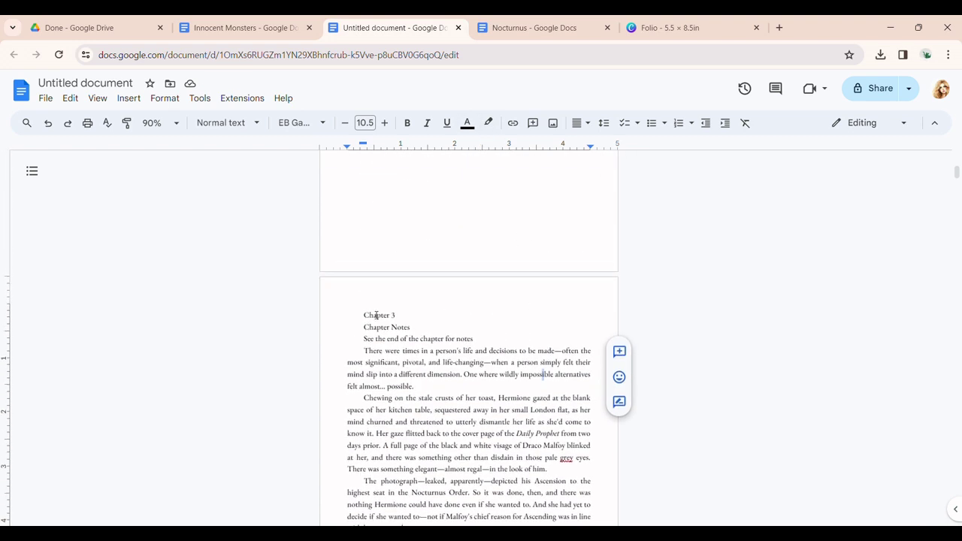
scroll(497, 330, down, 8)
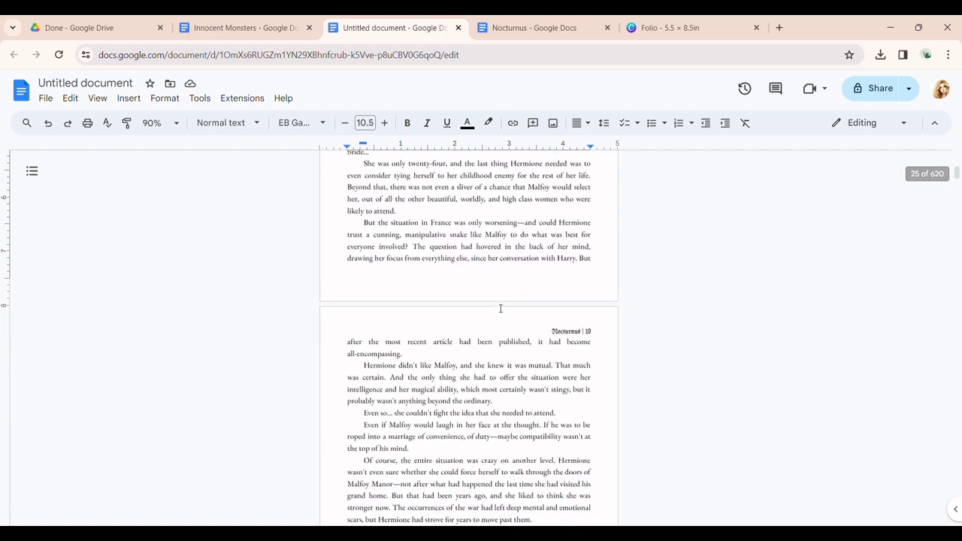
scroll(571, 339, up, 8)
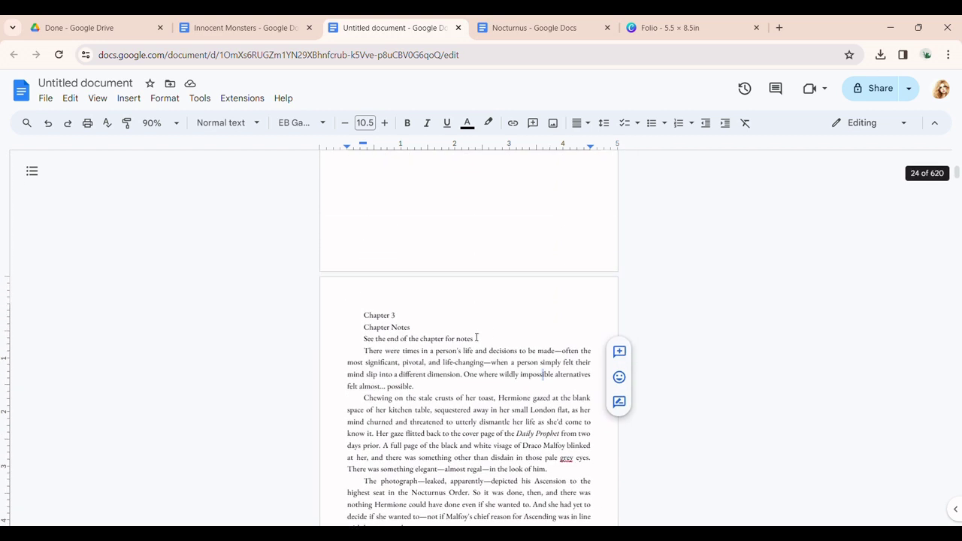
Step: Delete the Chapter Notes and end-notes reference lines under the Chapter 3 heading, and clear the heading text itself
drag(364, 328, 484, 346)
key(BackSpace)
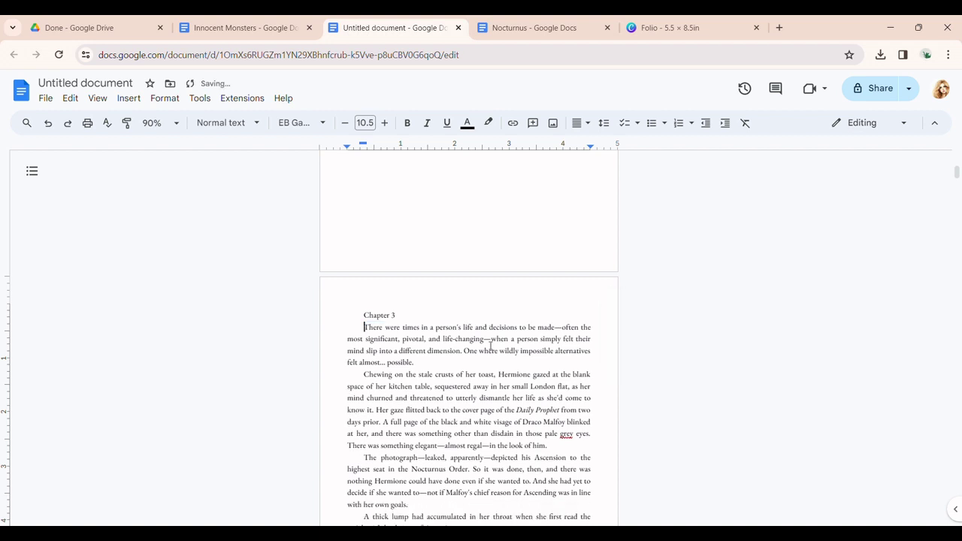
key(Left)
key(BackSpace)
key(BackSpace)
key(BackSpace)
key(BackSpace)
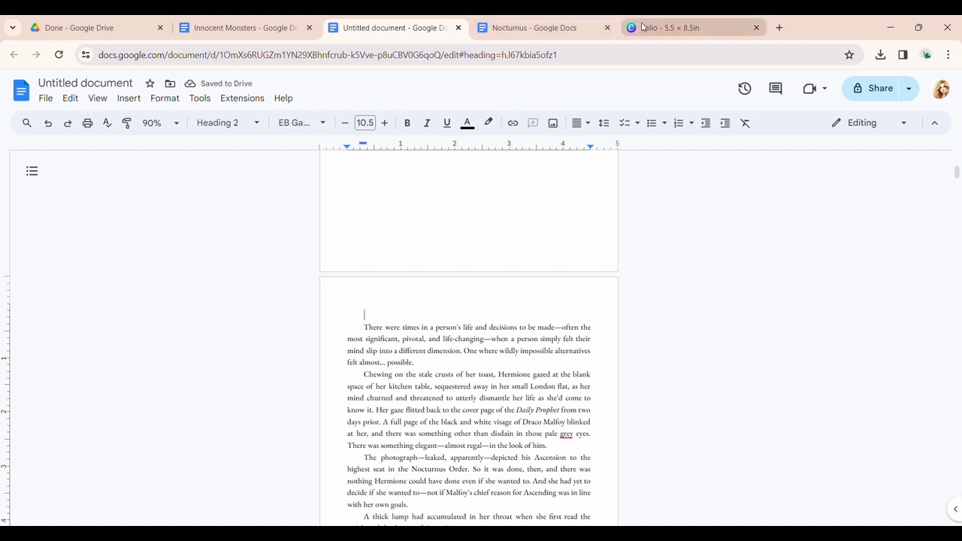
Step: Look at the Part One title page in the Canva design, then check the pages around the Chapter 3 opening in the untitled document
click(669, 28)
scroll(629, 320, down, 10)
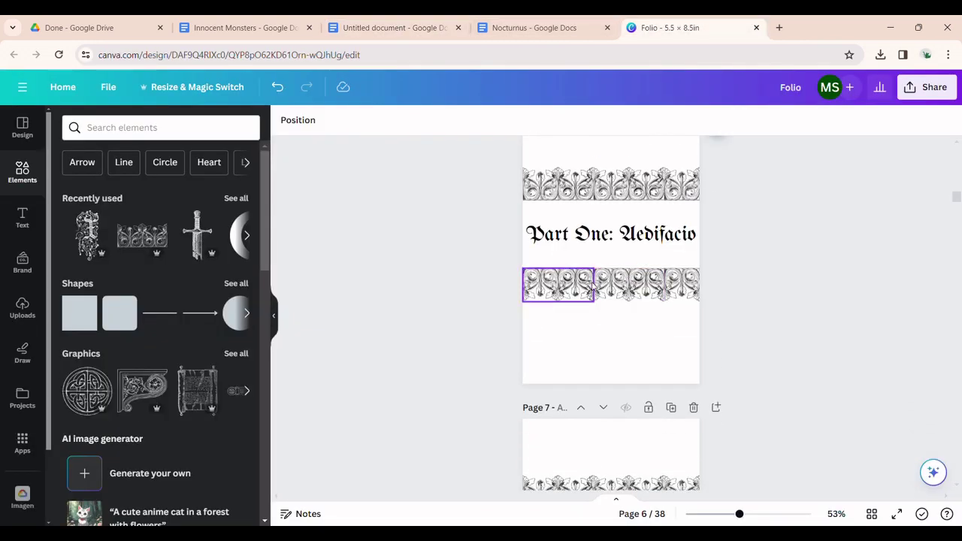
click(383, 27)
scroll(468, 400, down, 8)
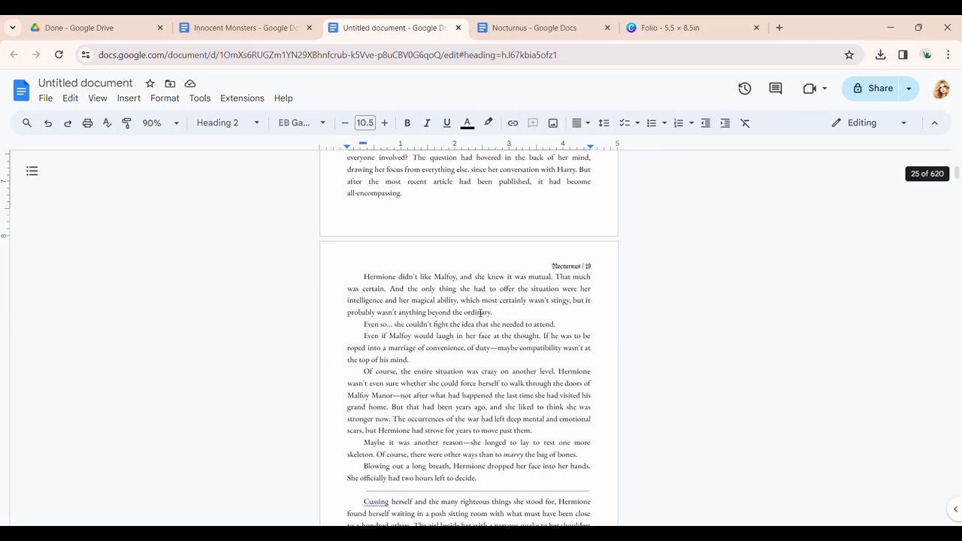
scroll(494, 315, down, 20)
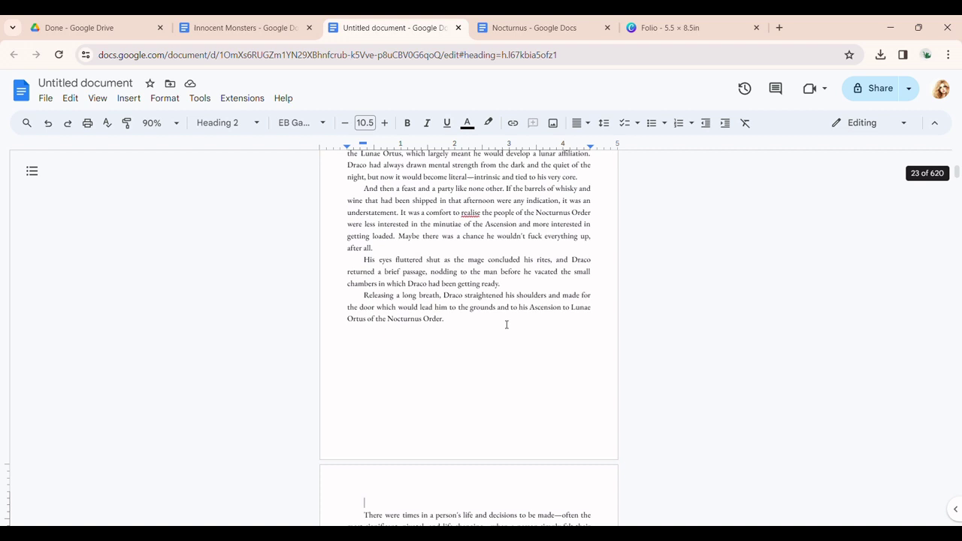
scroll(501, 311, up, 4)
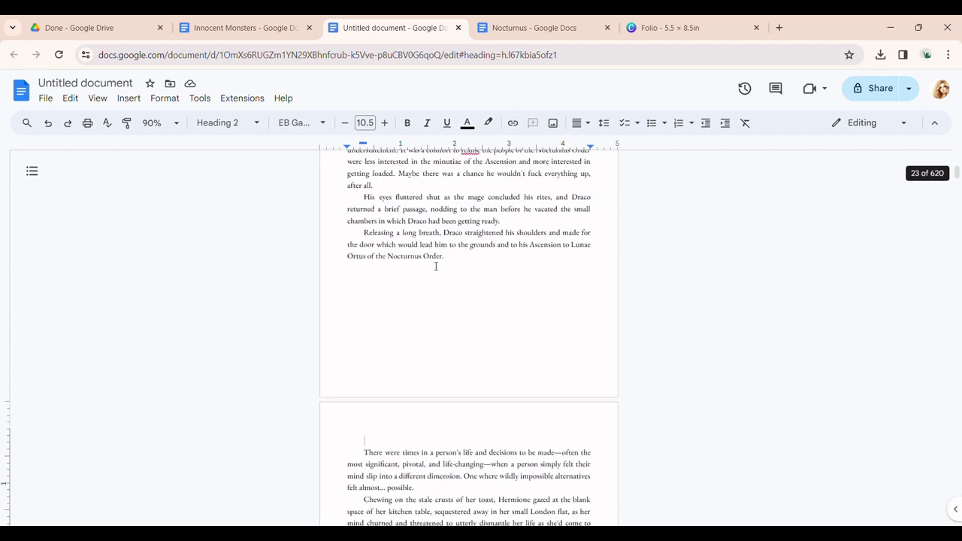
scroll(435, 266, up, 2)
scroll(543, 340, down, 5)
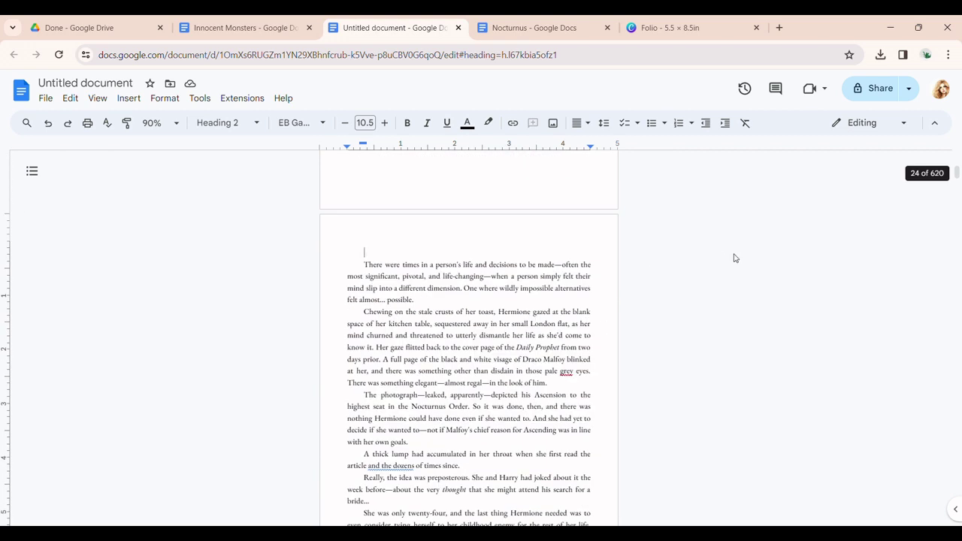
Step: Enter Chapter 3 on its own line directly above the chapter's opening paragraph and apply the Heading 2 style
click(365, 266)
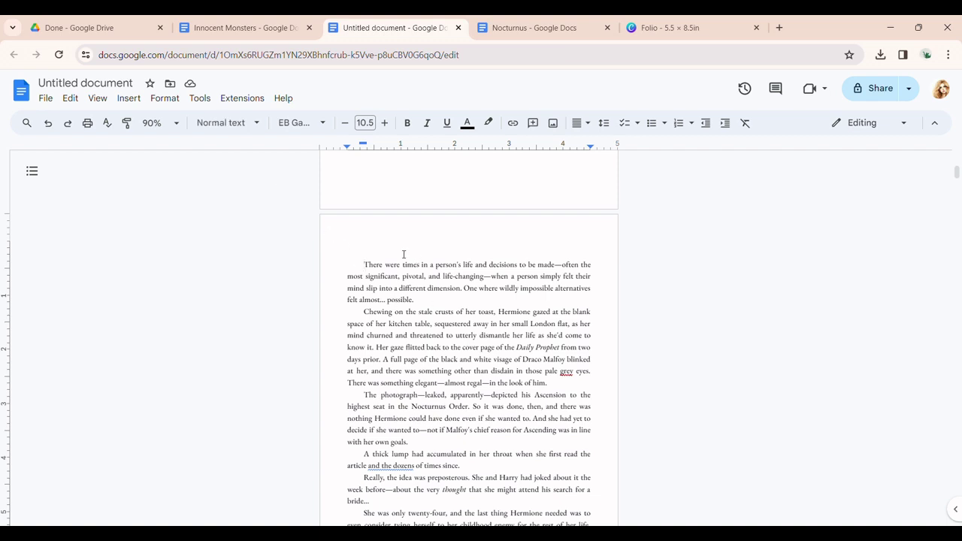
text(Chapter 3)
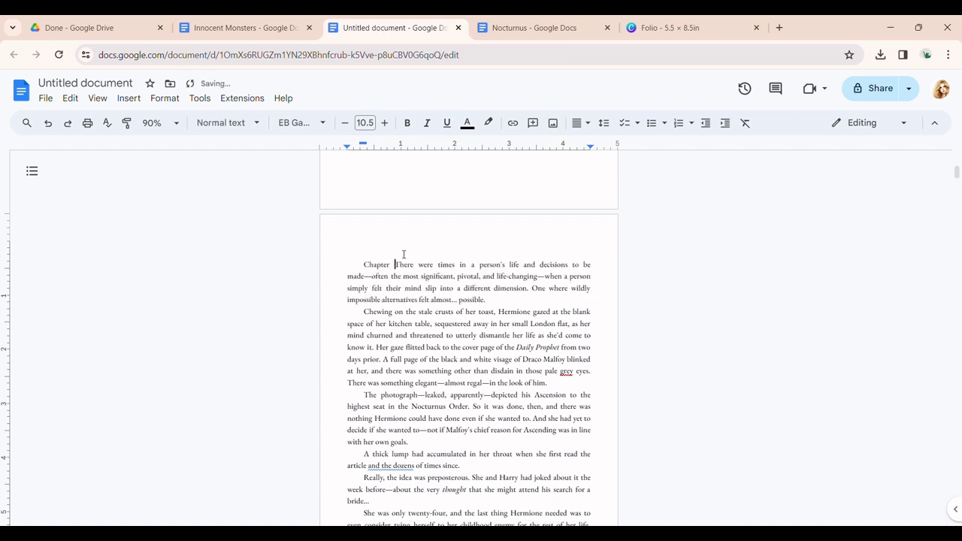
key(Return)
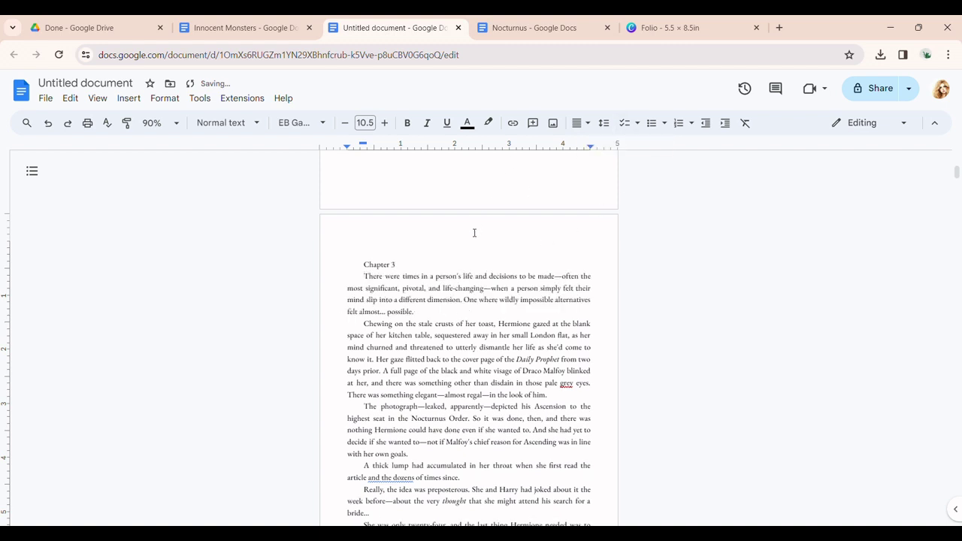
key(ctrl+alt+2)
Step: Delete everything after the closing word fin at the document's end, from Chapter End Notes through the Archive comment line
scroll(556, 248, down, 4)
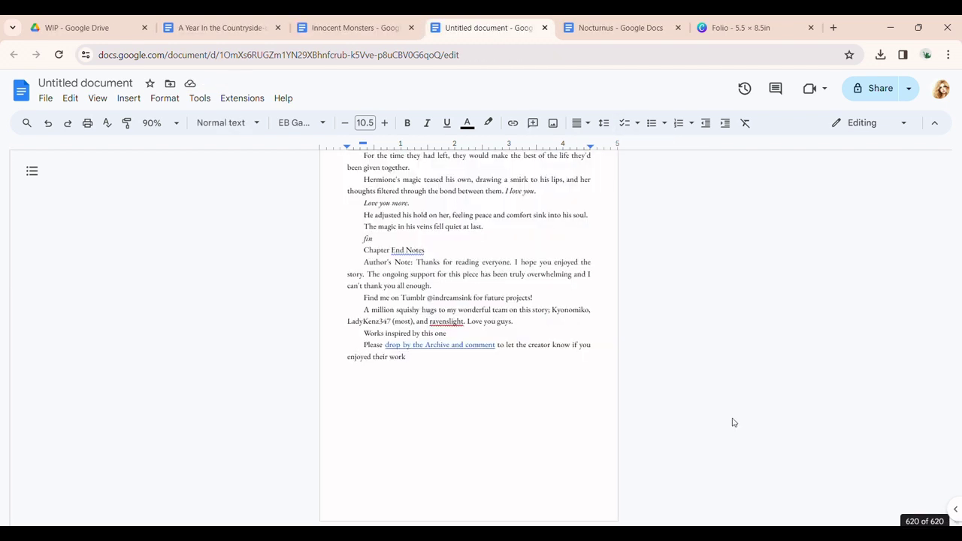
drag(406, 357, 365, 256)
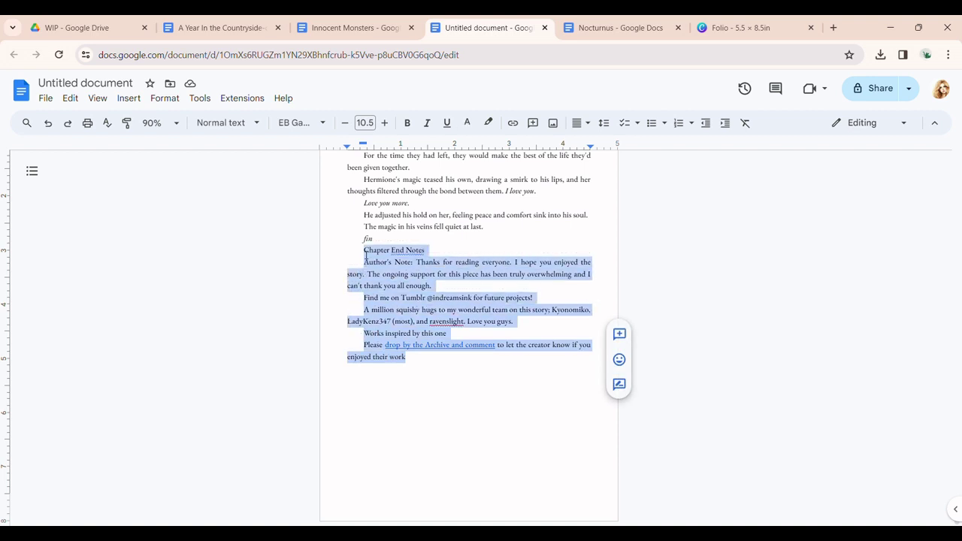
key(BackSpace)
key(BackSpace)
Step: Centre the closing word fin on the document's last page
double_click(367, 239)
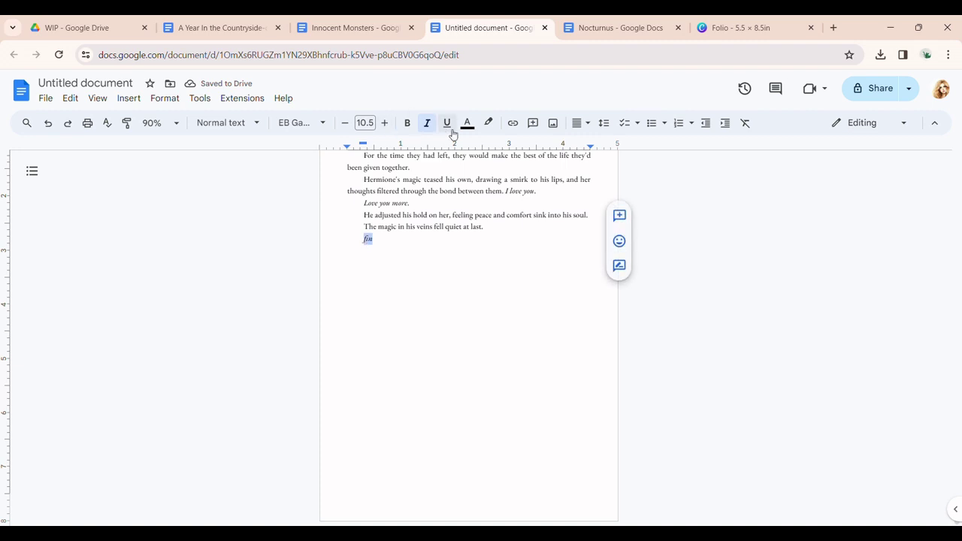
click(587, 125)
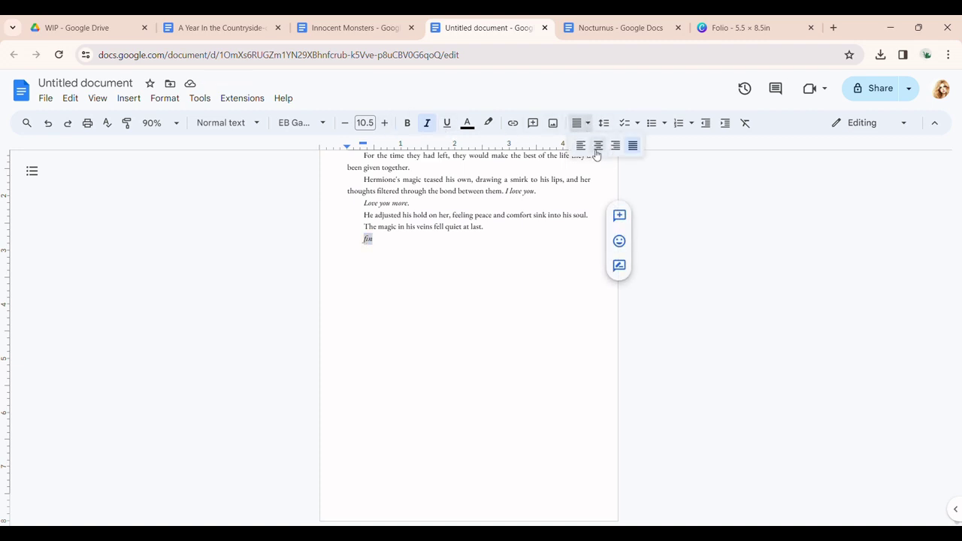
click(599, 146)
Step: Set the font size of the closing word fin to 48 and add a blank line above it
click(385, 123)
click(385, 123)
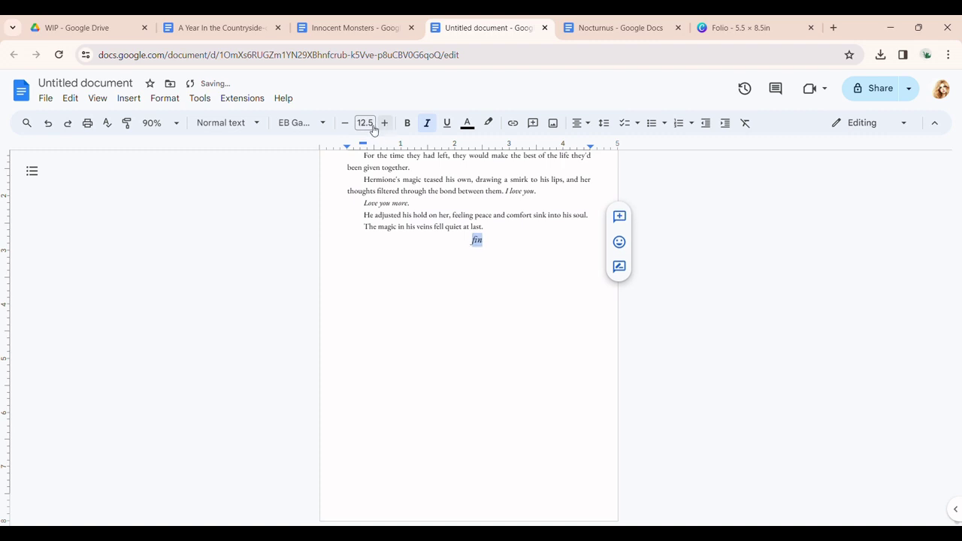
click(366, 123)
text(16.5)
click(365, 346)
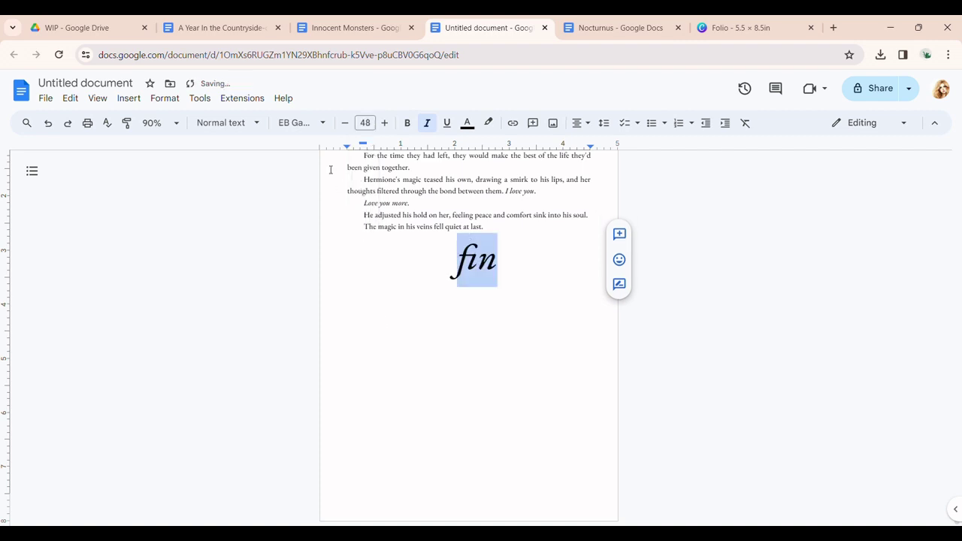
click(435, 285)
key(Return)
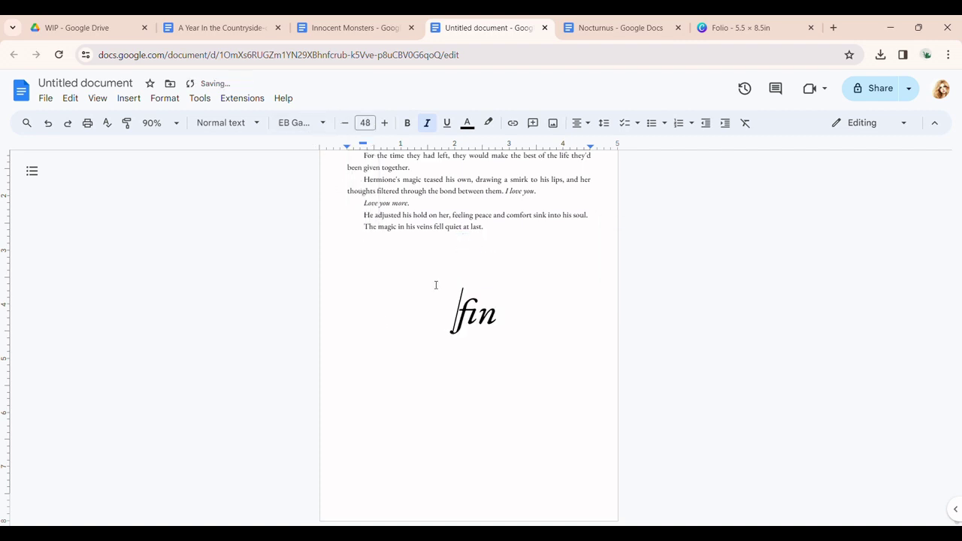
Step: Switch to the typeset Nocturnus document and set its zoom to 50%
scroll(481, 296, up, 15)
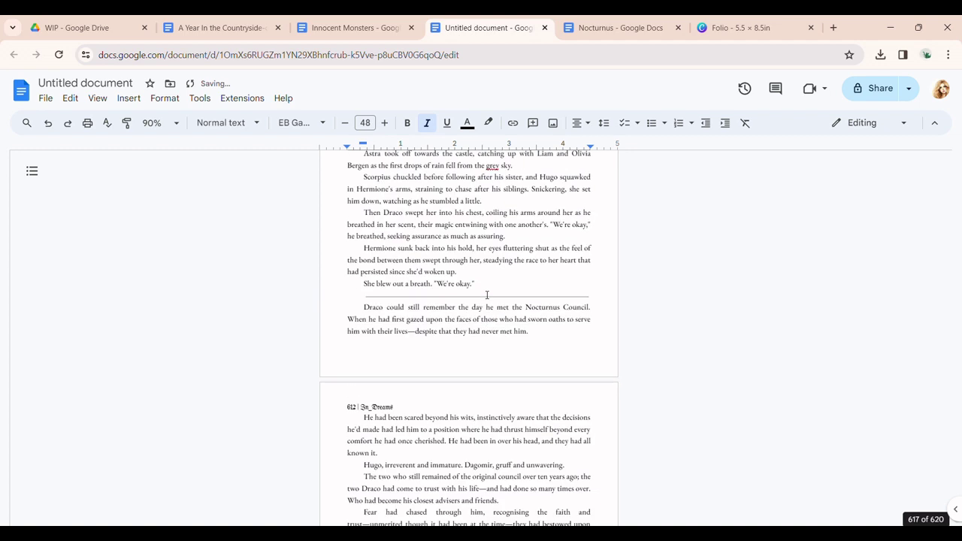
scroll(487, 295, up, 5)
click(583, 28)
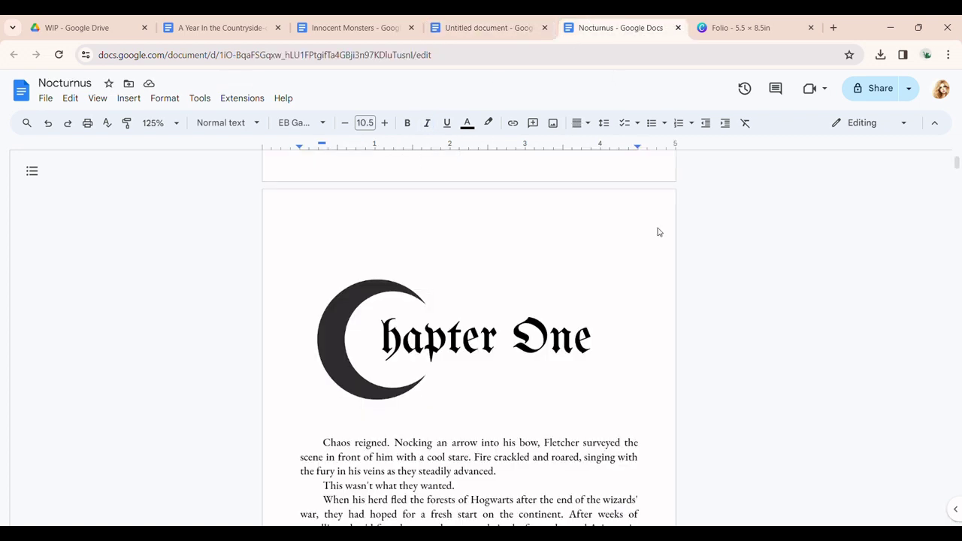
scroll(657, 230, down, 5)
click(160, 127)
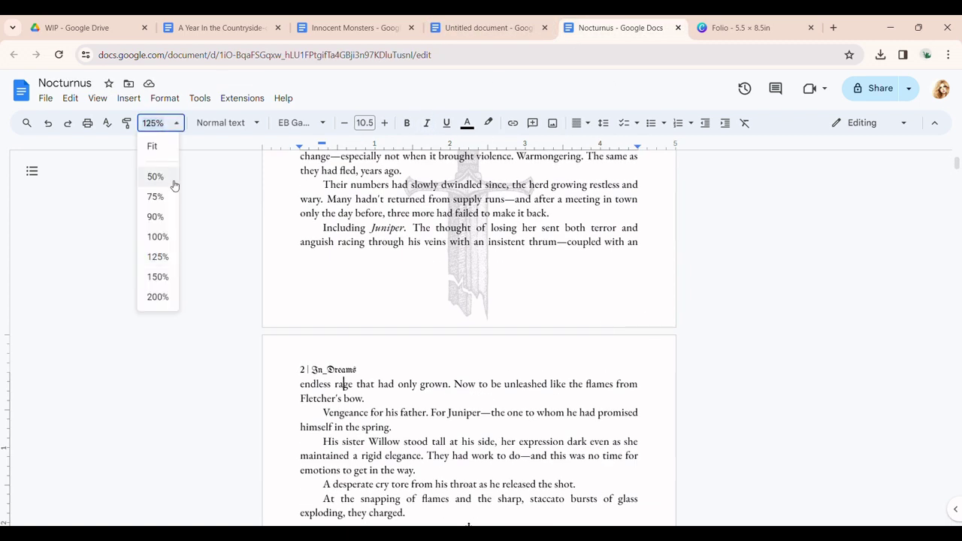
key(Return)
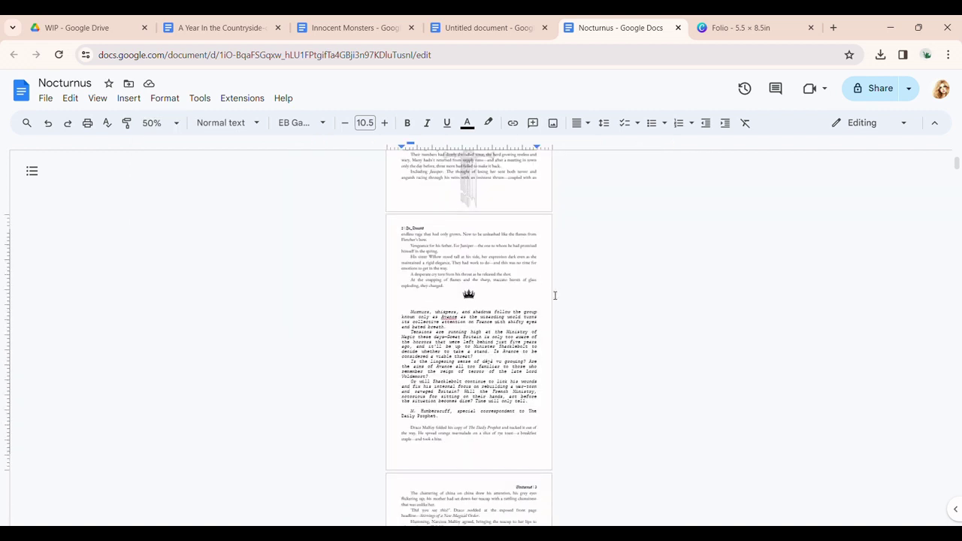
Step: Review the Nocturnus pages for scene-break crowns, newspaper-style passages, page headers and chapter openings, through to the later chapters
scroll(551, 286, down, 5)
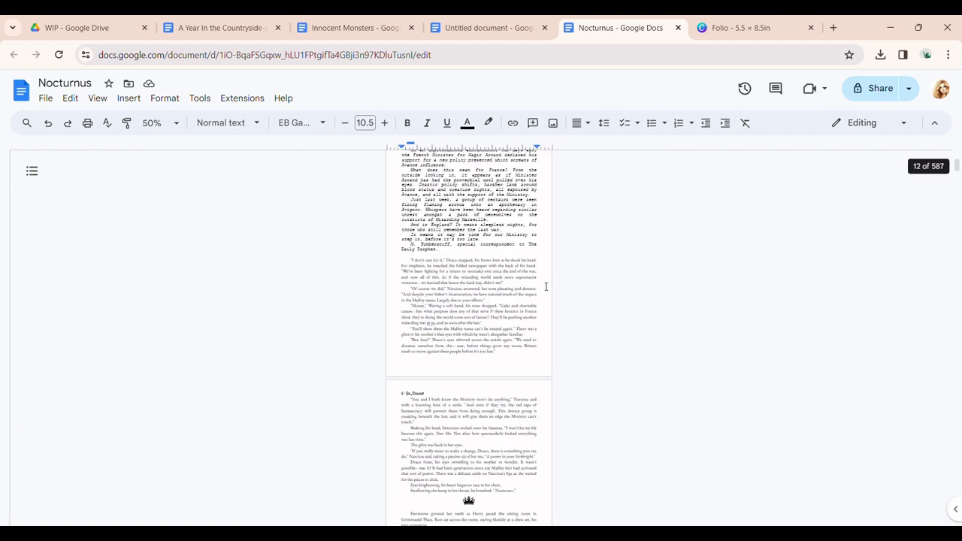
click(450, 366)
click(399, 287)
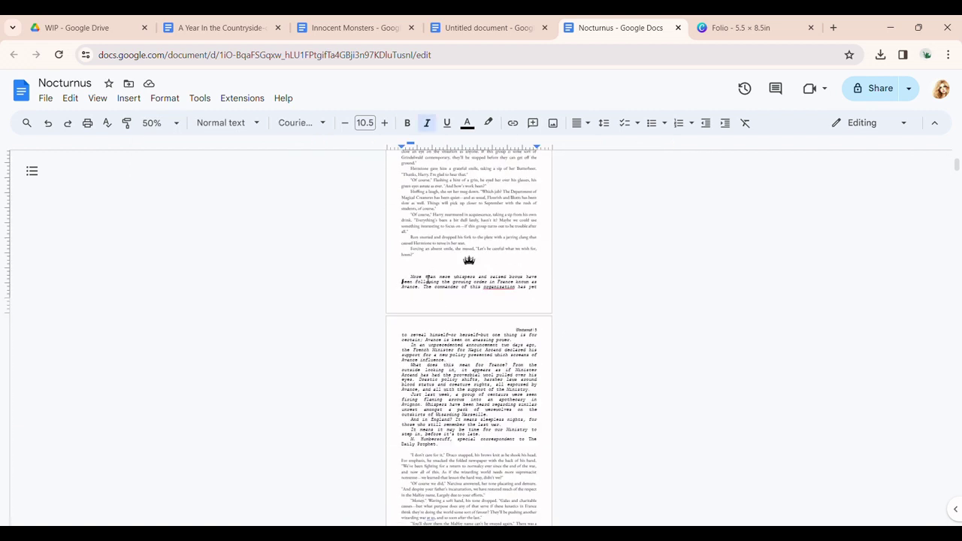
scroll(561, 376, down, 15)
scroll(575, 338, down, 15)
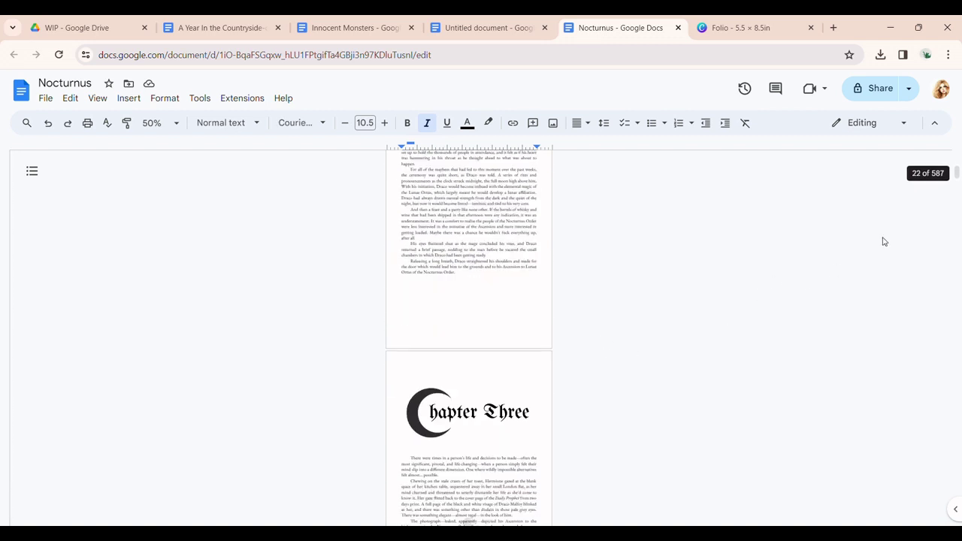
drag(959, 172, 958, 419)
scroll(580, 290, down, 5)
scroll(583, 278, down, 10)
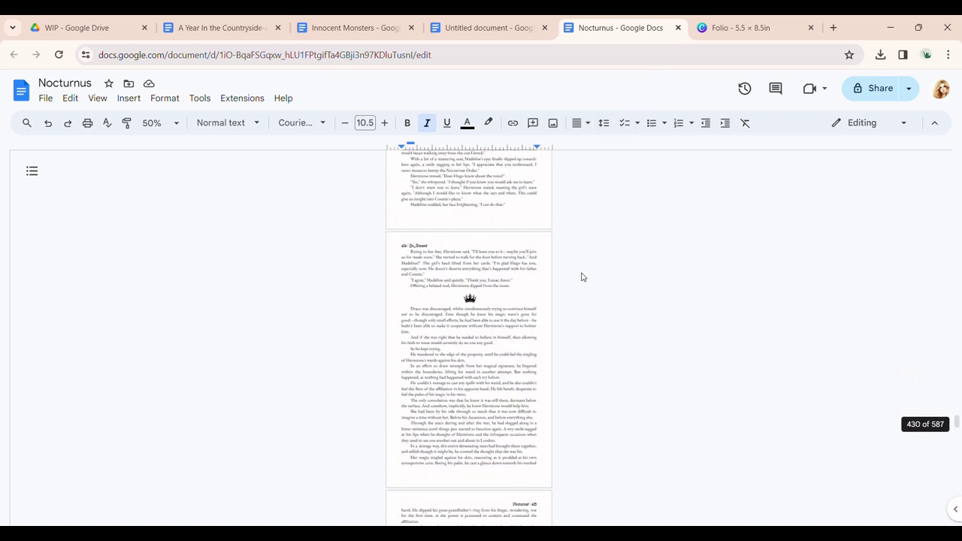
scroll(626, 278, down, 15)
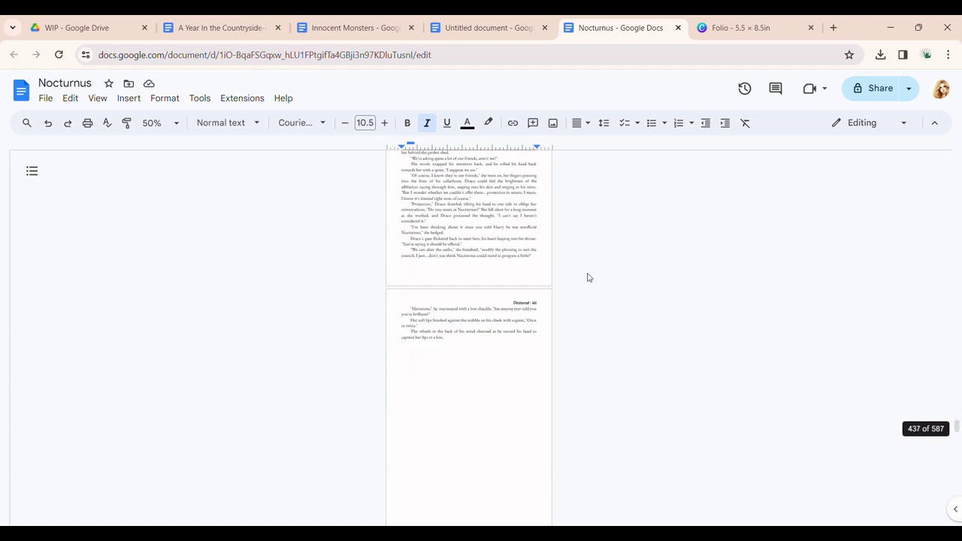
Step: Switch to A Year In the Countryside-quarto and examine how its letter pages are typeset
click(220, 27)
scroll(534, 299, up, 2)
scroll(533, 299, up, 2)
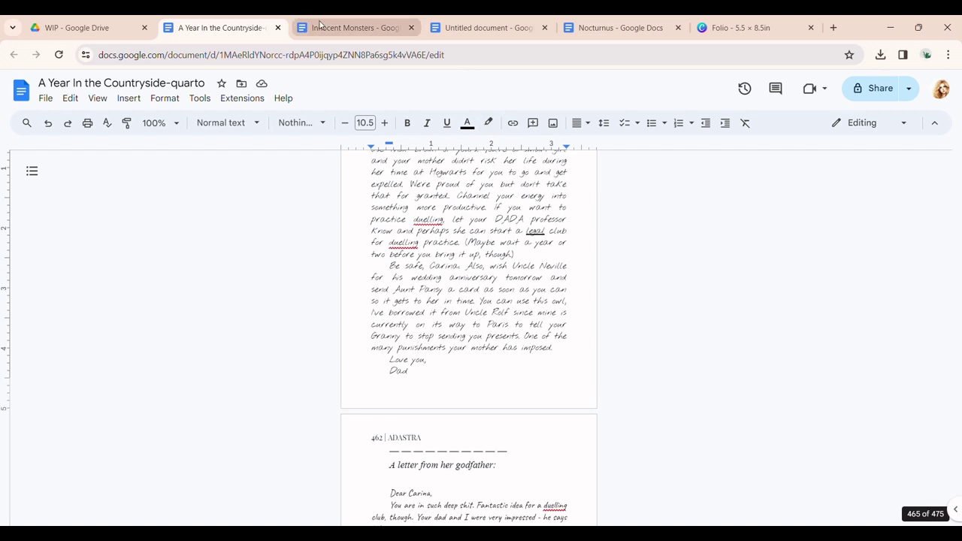
Step: Switch to Innocent Monsters, zoom it to 50% and examine its chapter opening, scene breaks and the text flow between facing pages
click(314, 27)
click(158, 124)
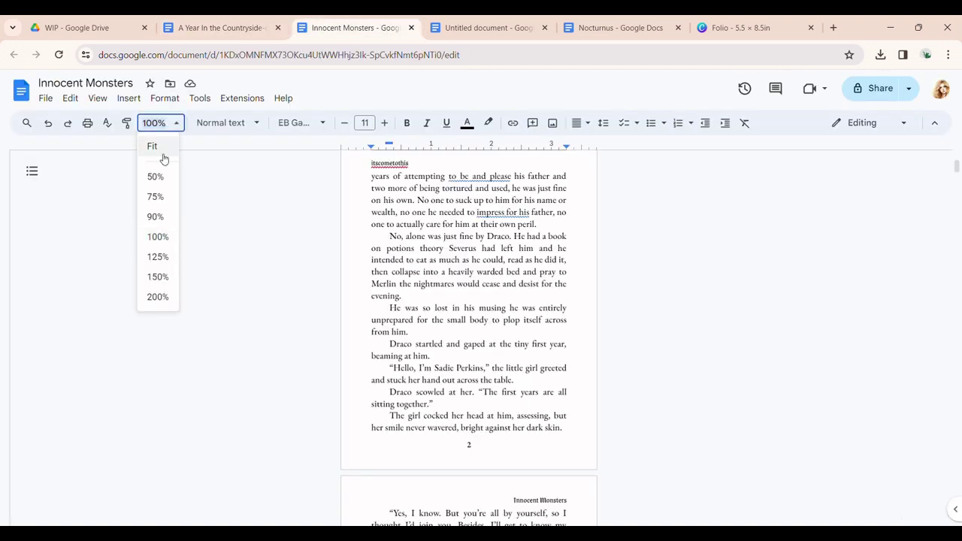
click(160, 175)
scroll(530, 271, up, 7)
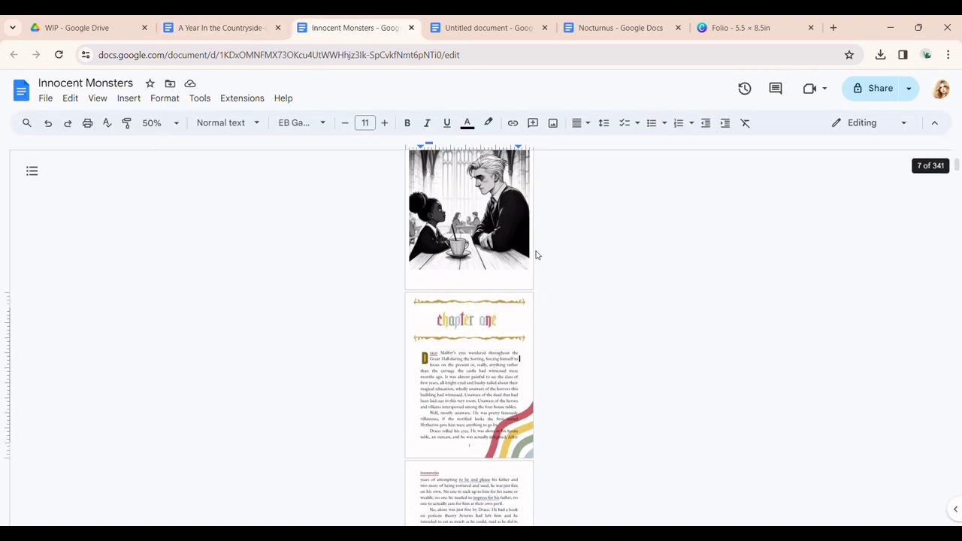
scroll(448, 398, down, 20)
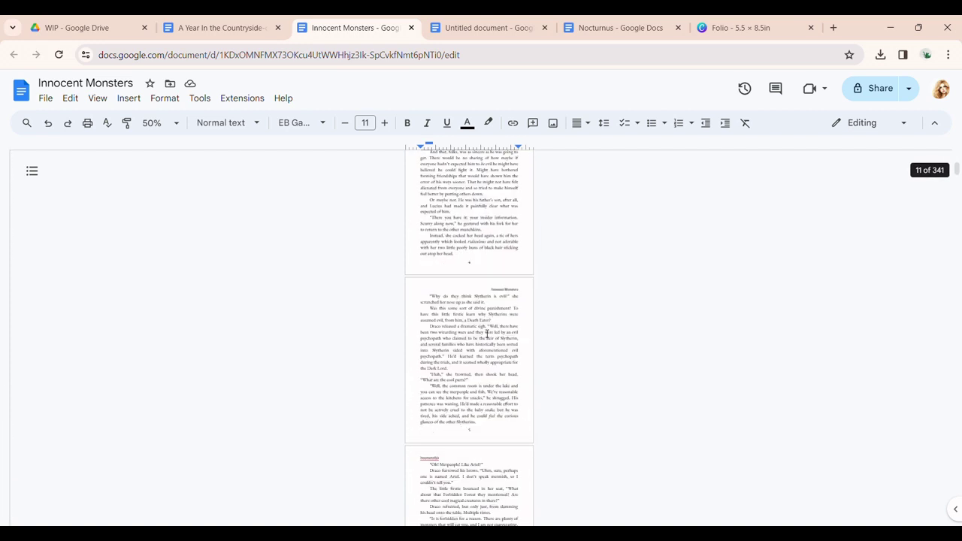
scroll(484, 324, up, 3)
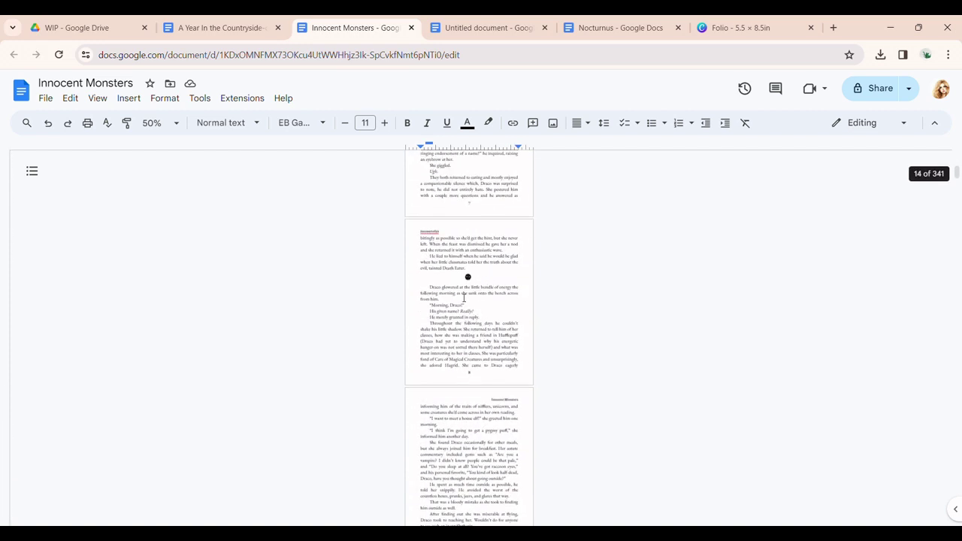
scroll(473, 301, down, 4)
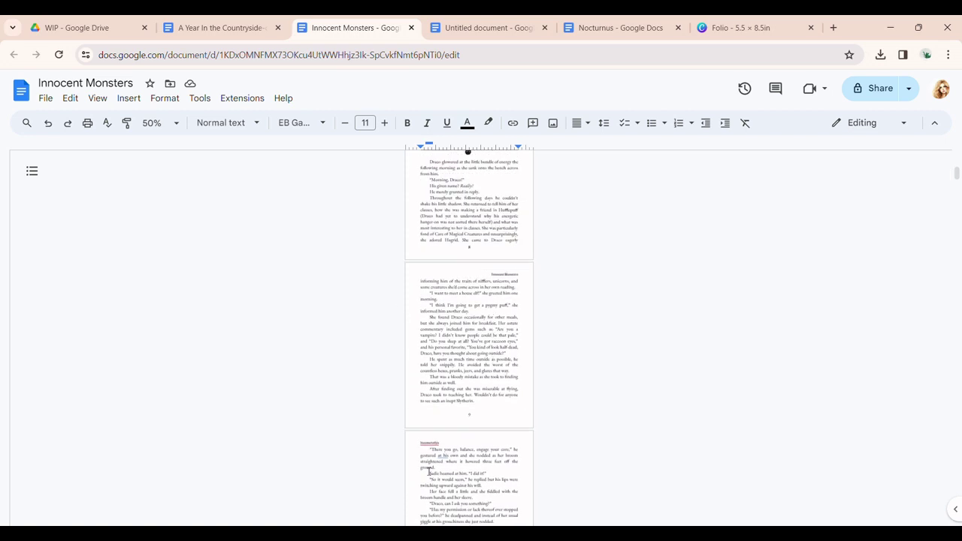
click(505, 280)
click(429, 449)
click(512, 280)
click(474, 251)
scroll(554, 307, down, 20)
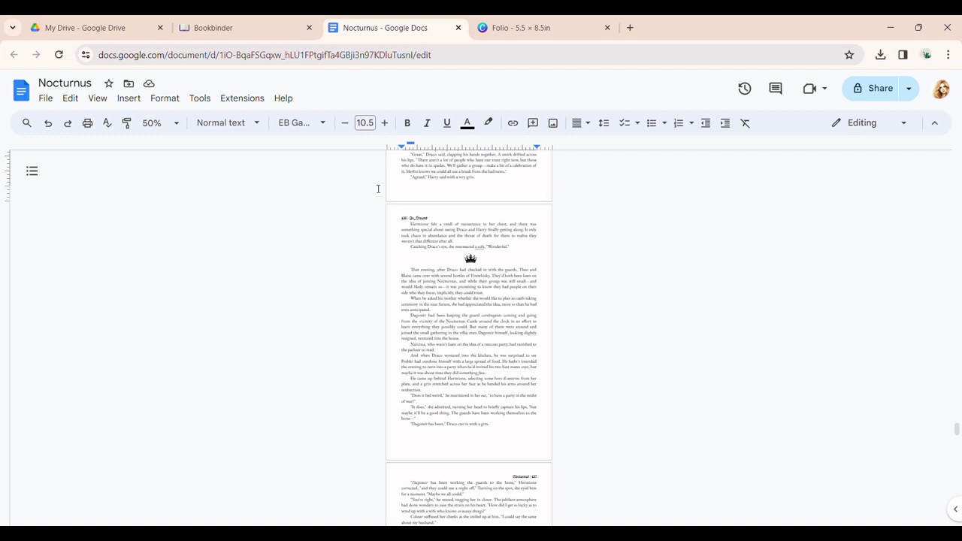
Step: Look at the Bookbinder JS page for PDF imposition and return to the Nocturnus document
click(261, 28)
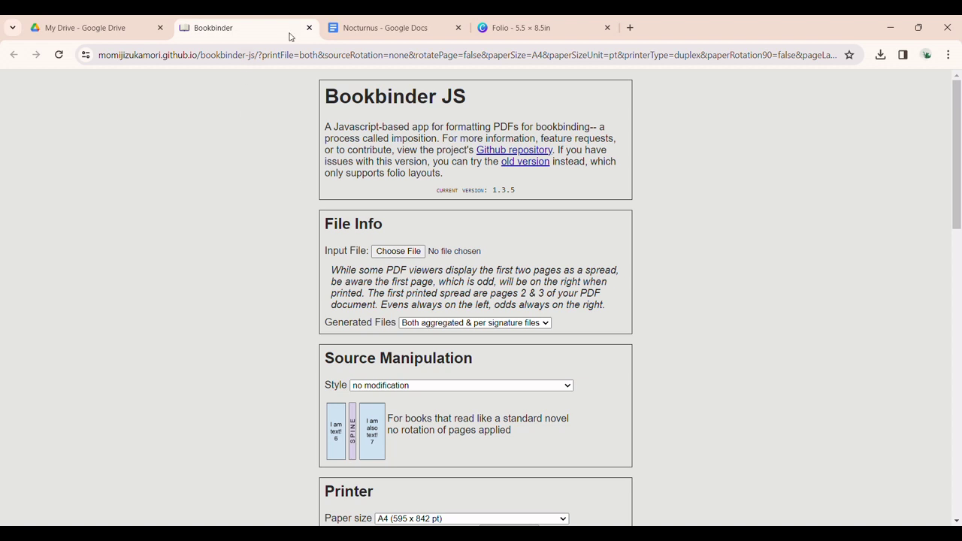
click(364, 28)
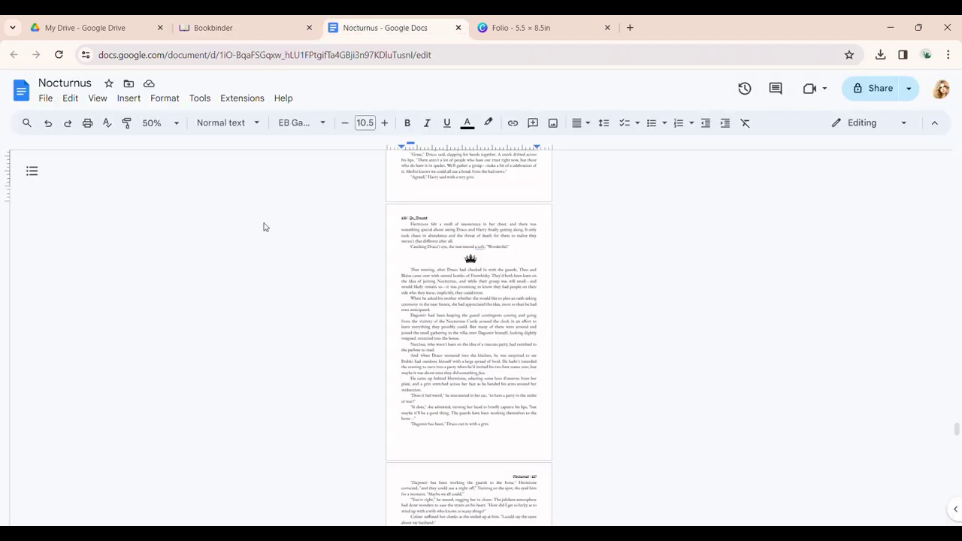
Step: Download the Nocturnus document as a PDF Document (.pdf)
click(46, 98)
mouse_move(70, 97)
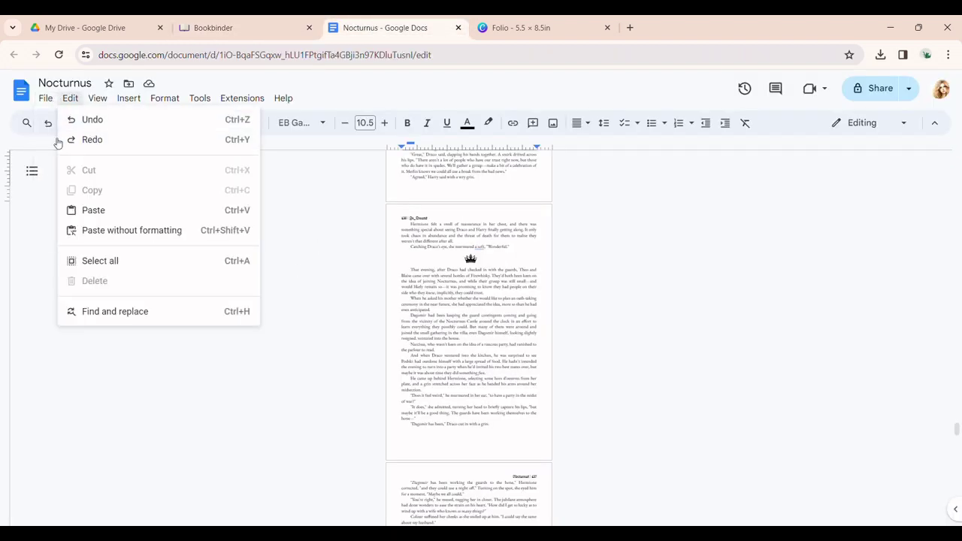
mouse_move(94, 228)
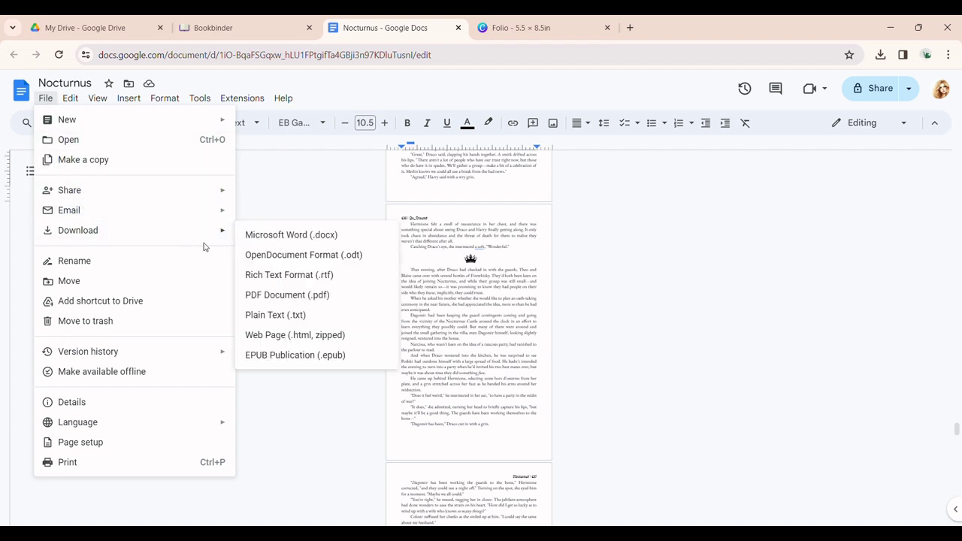
click(312, 300)
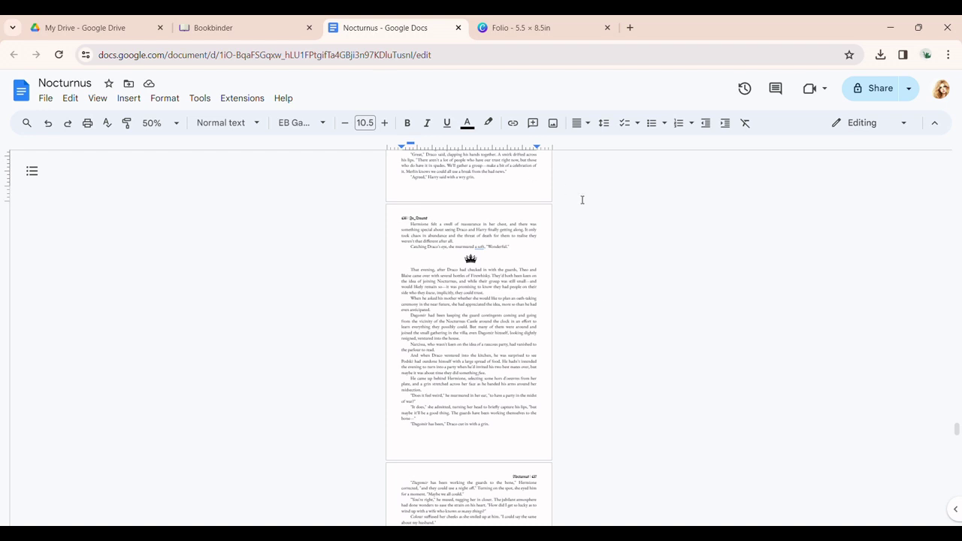
Step: Switch to Bookbinder JS and load Nocturnus.pdf as the input file
click(231, 27)
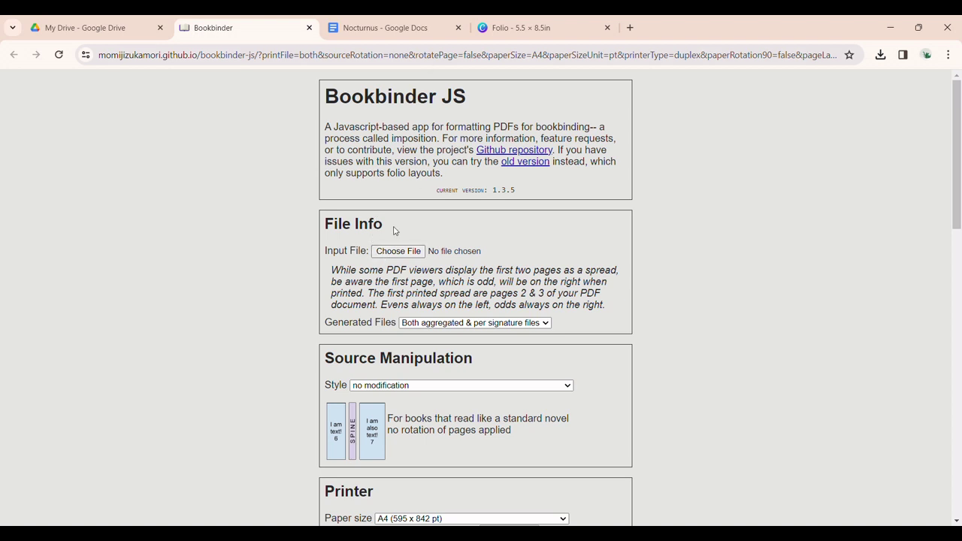
click(402, 248)
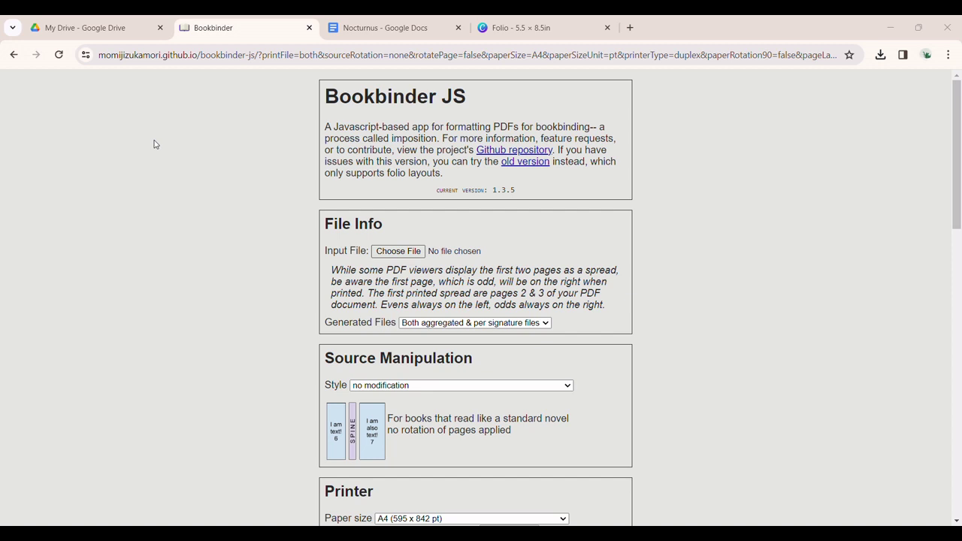
key(Return)
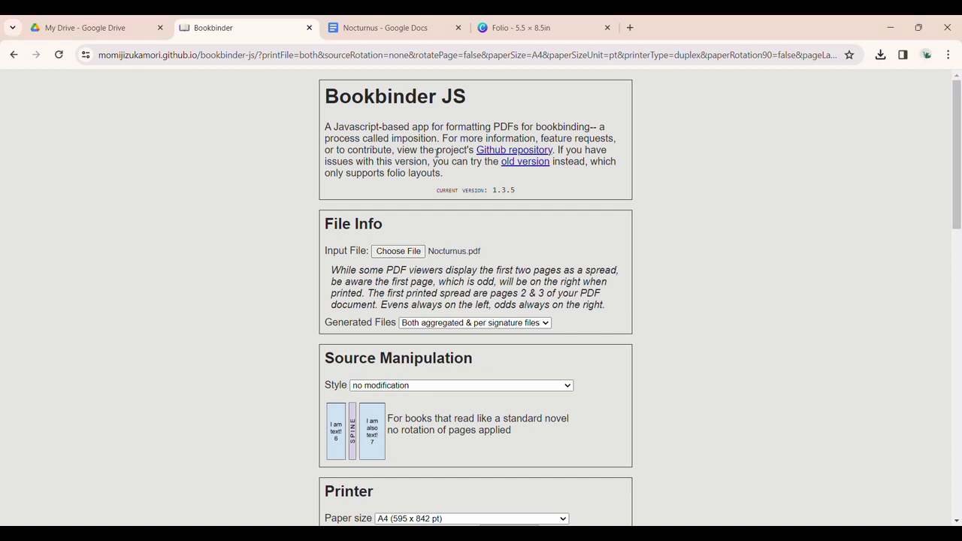
Step: Set the generated files to Aggregated File Only and the printer paper size to LETTER (612 x 792 pt)
scroll(485, 267, down, 1)
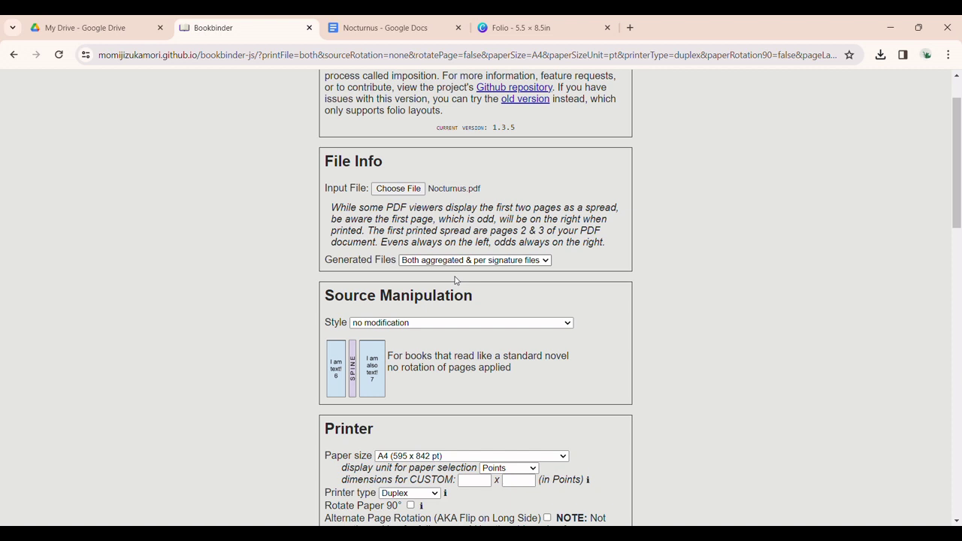
click(456, 276)
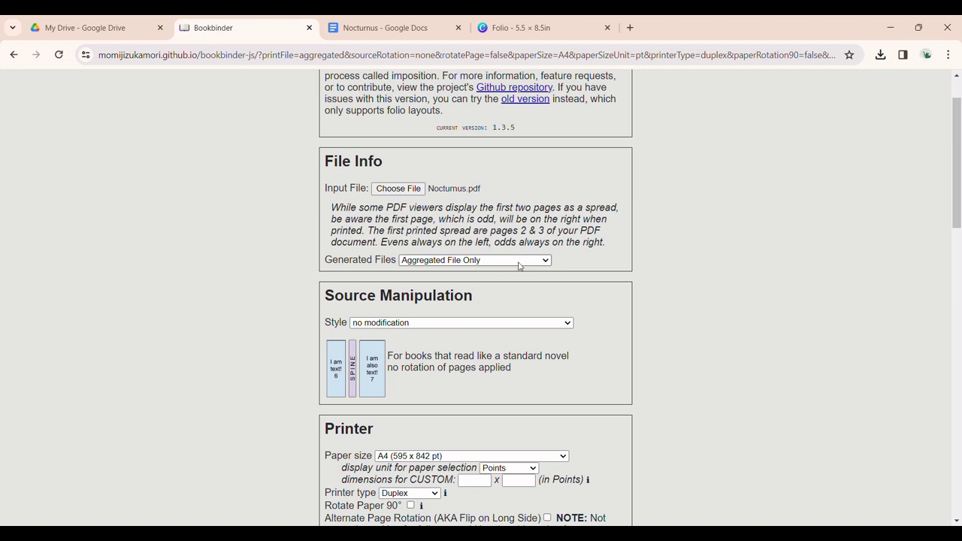
scroll(605, 275, down, 2)
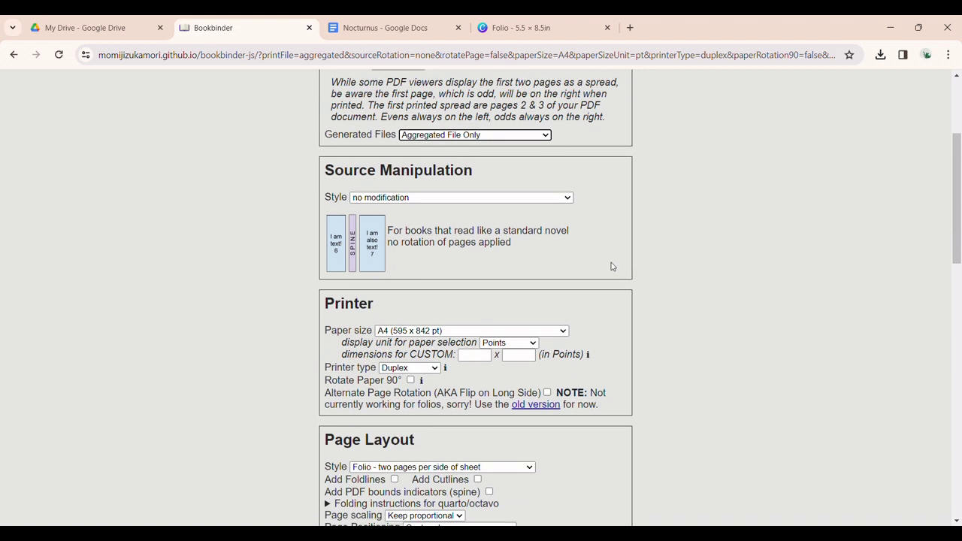
scroll(557, 263, down, 1)
click(533, 269)
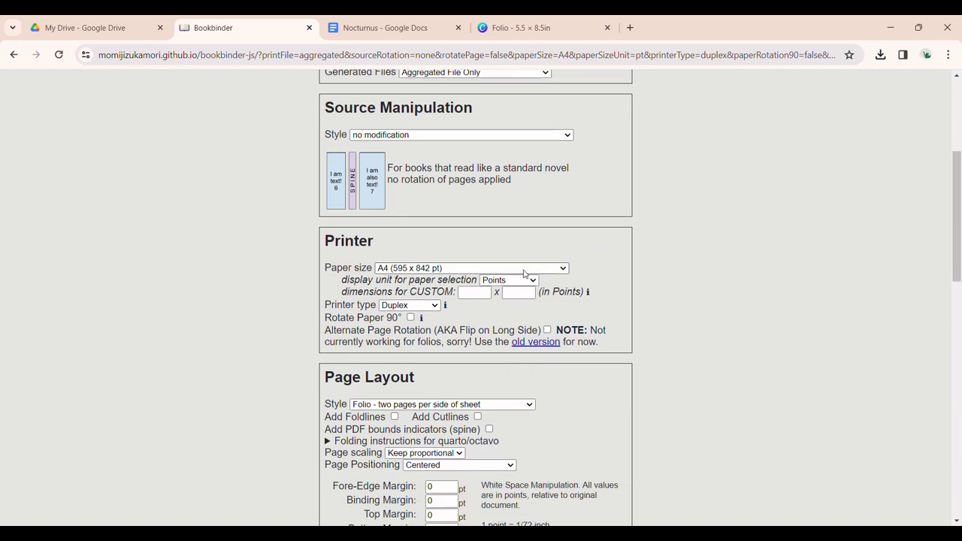
click(484, 285)
Step: Set the standard signatures length to 8 and check the flyleaf setting and the signature info
scroll(638, 259, down, 1)
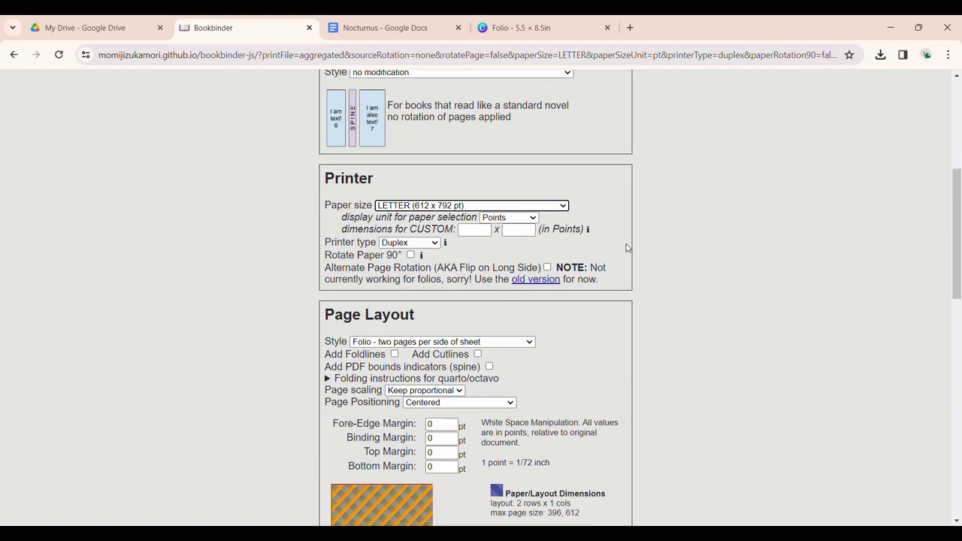
scroll(601, 241, down, 1)
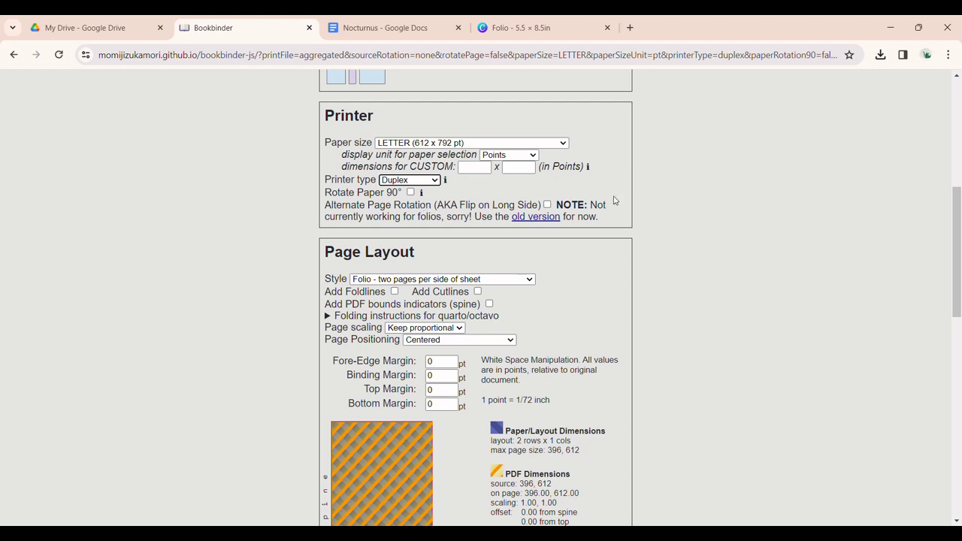
scroll(556, 301, down, 1)
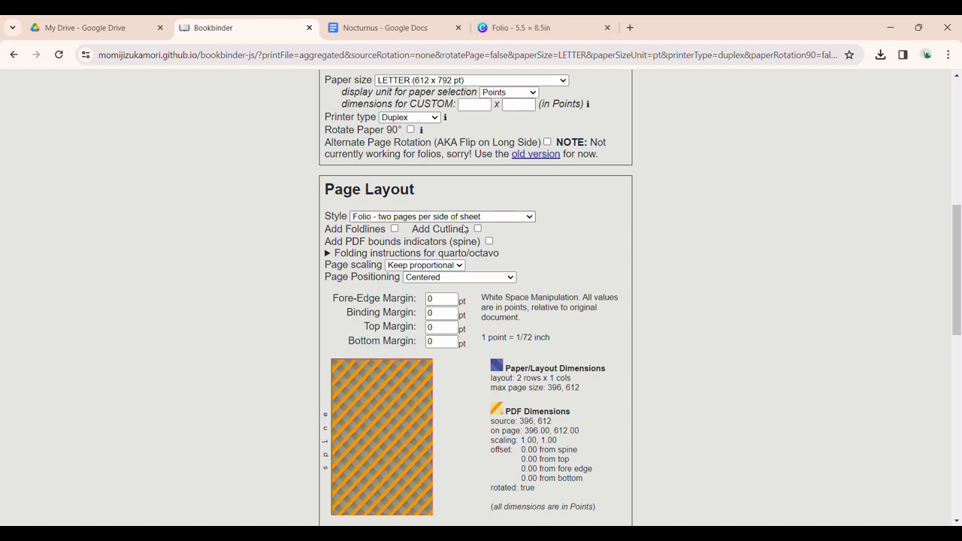
scroll(464, 229, down, 3)
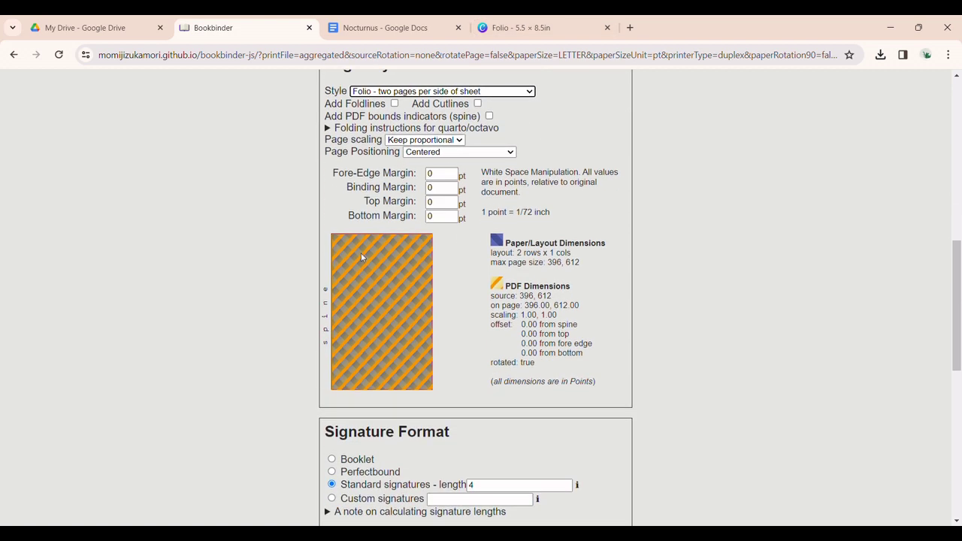
scroll(593, 206, down, 5)
click(489, 299)
text(8)
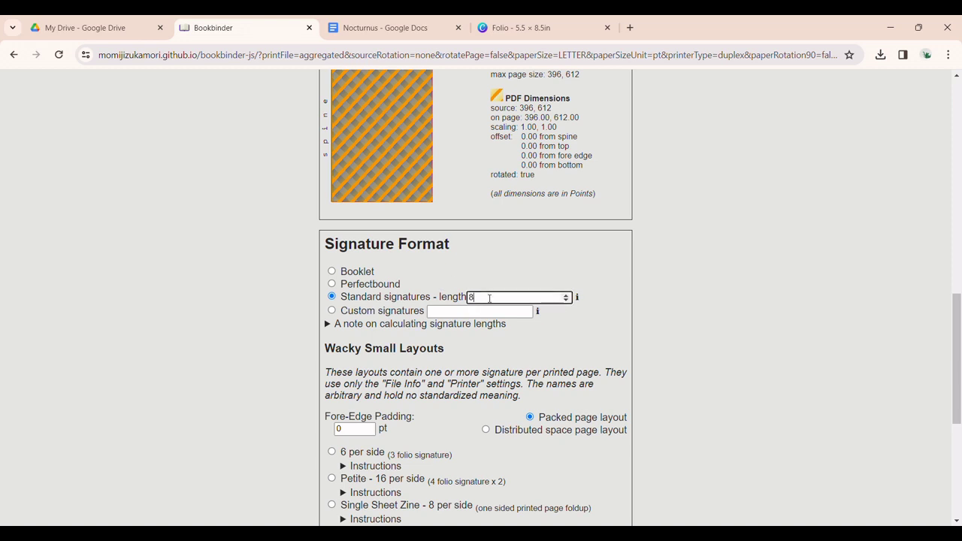
click(421, 343)
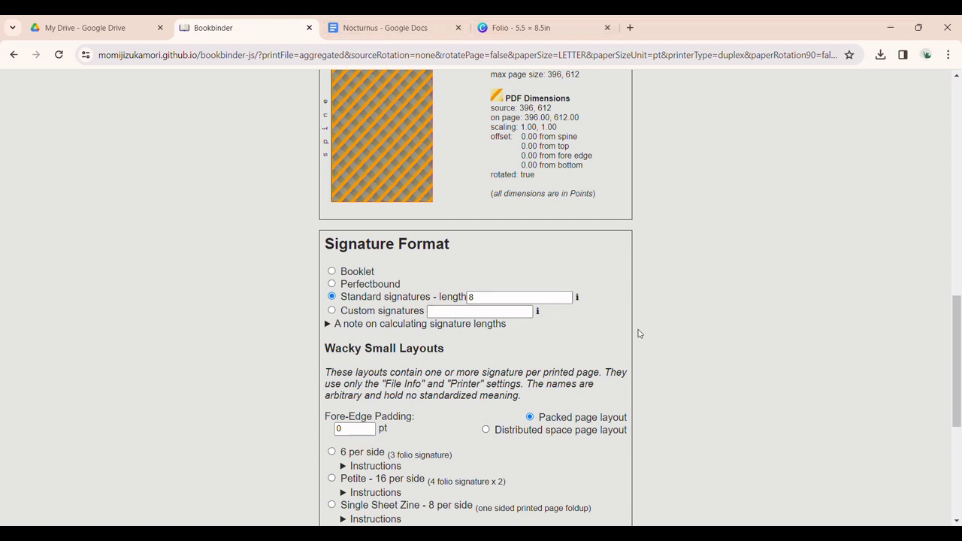
scroll(639, 334, down, 2)
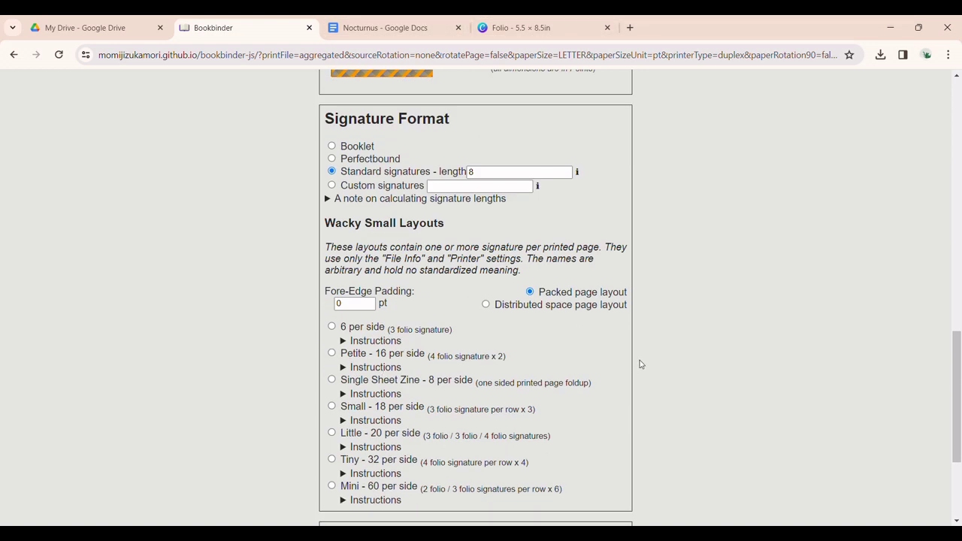
scroll(624, 380, down, 3)
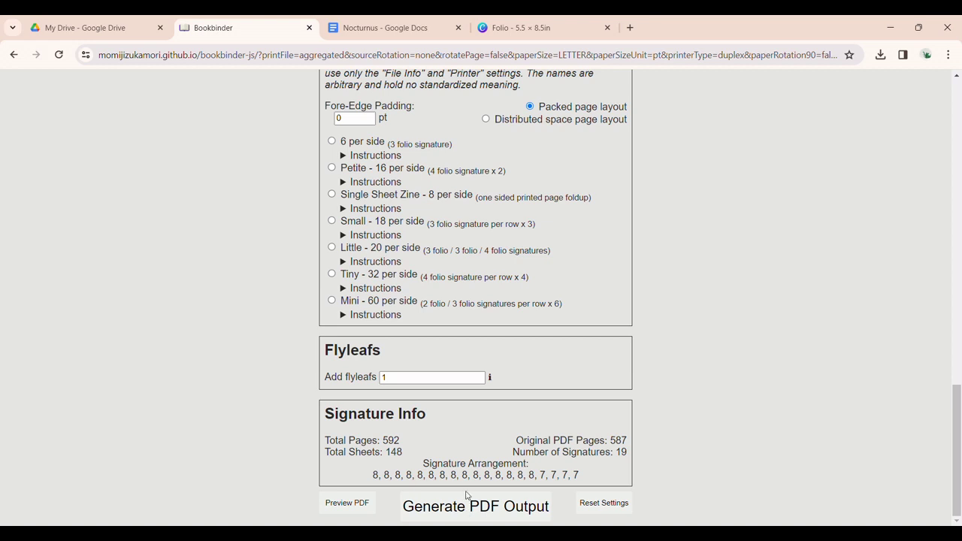
Step: Switch to Google Drive and examine the page arrangement in the imposed Nocturnus PDF
click(98, 27)
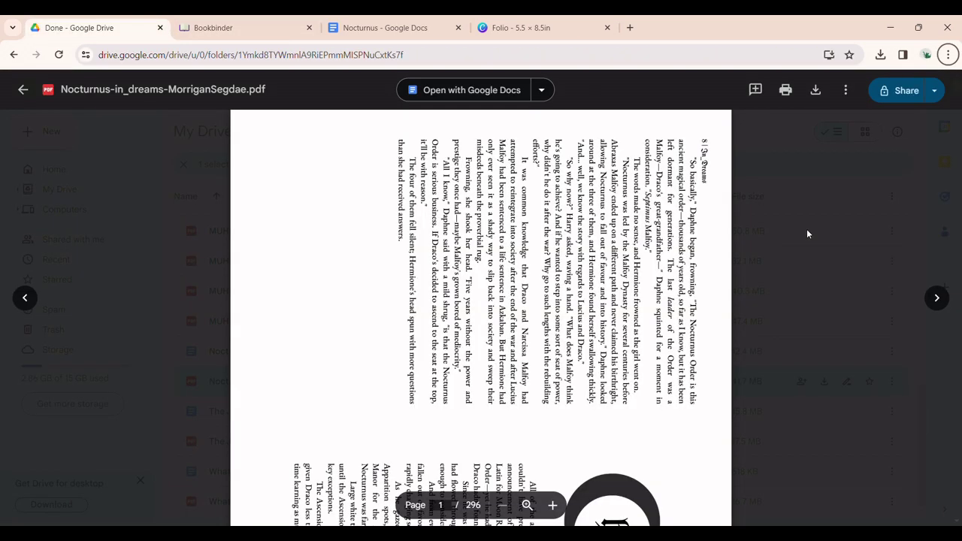
scroll(806, 229, down, 2)
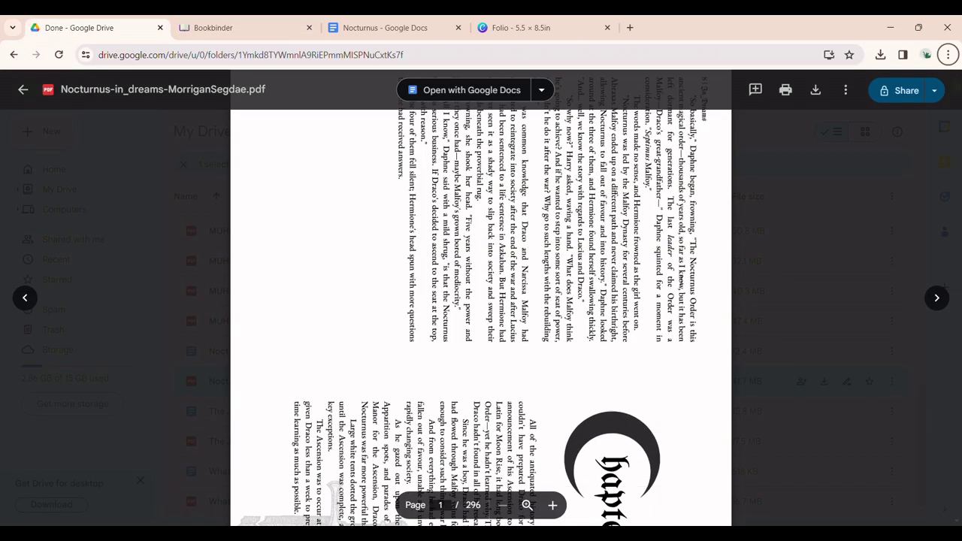
scroll(664, 276, down, 8)
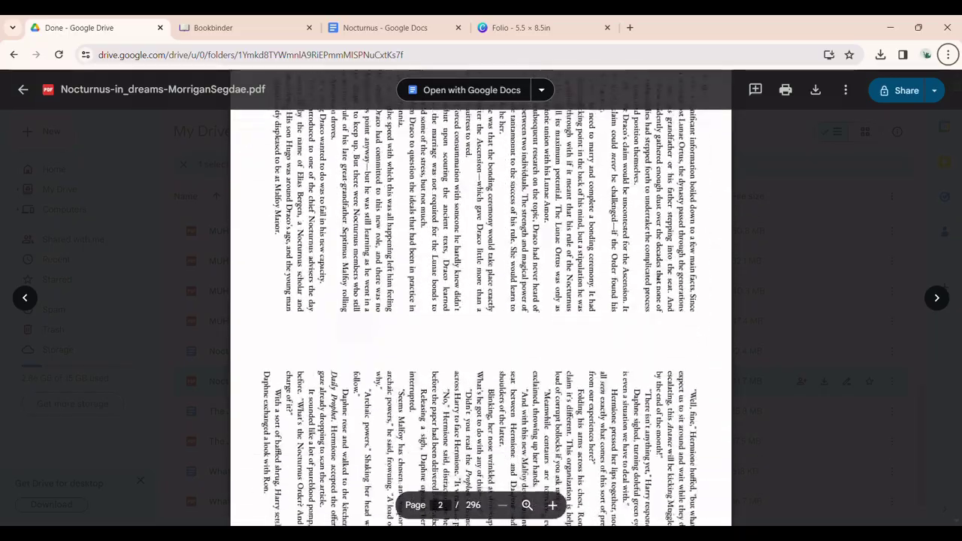
scroll(481, 301, down, 8)
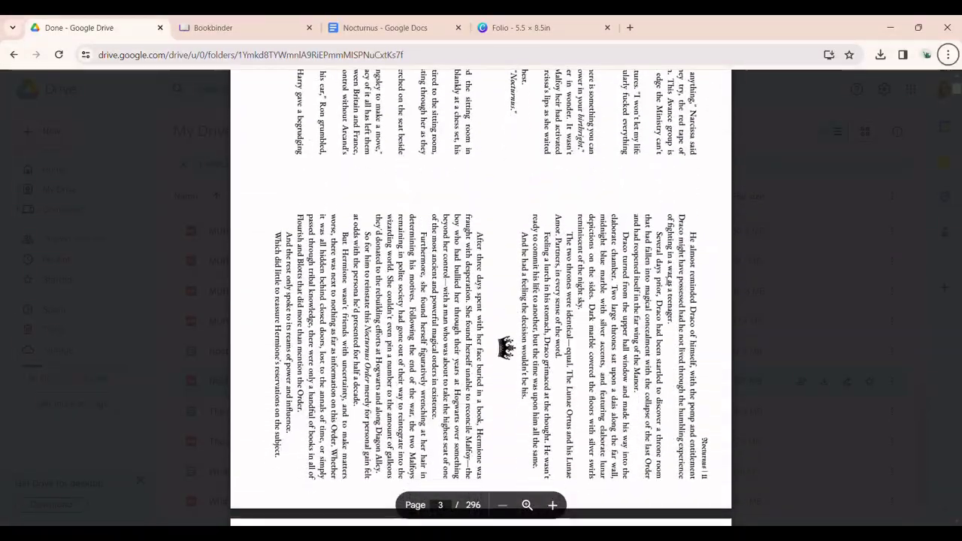